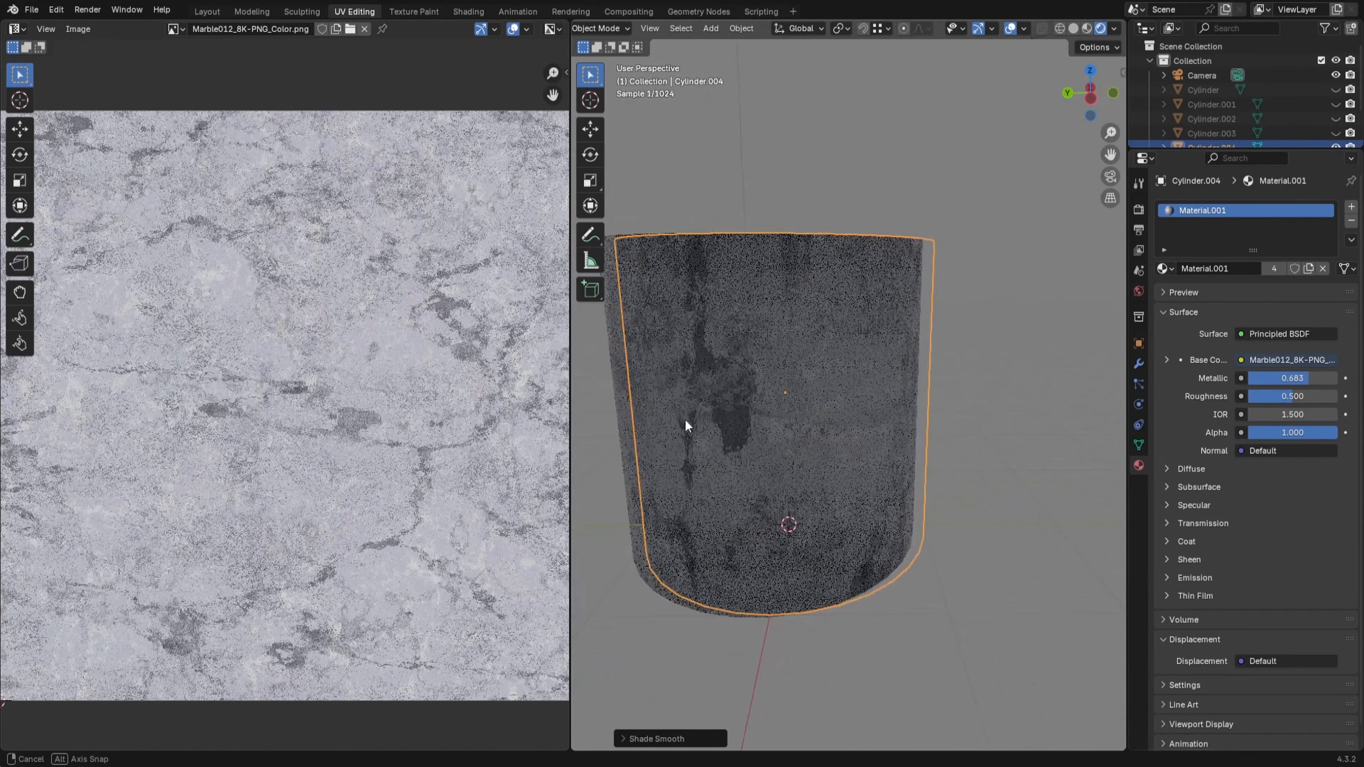
Step: Enter Edit Mode on the cylinder and turn on UV sync selection in the UV Editor
{"action": "middle_click_drag", "start_coordinate": [906, 375], "coordinate": [937, 427]}
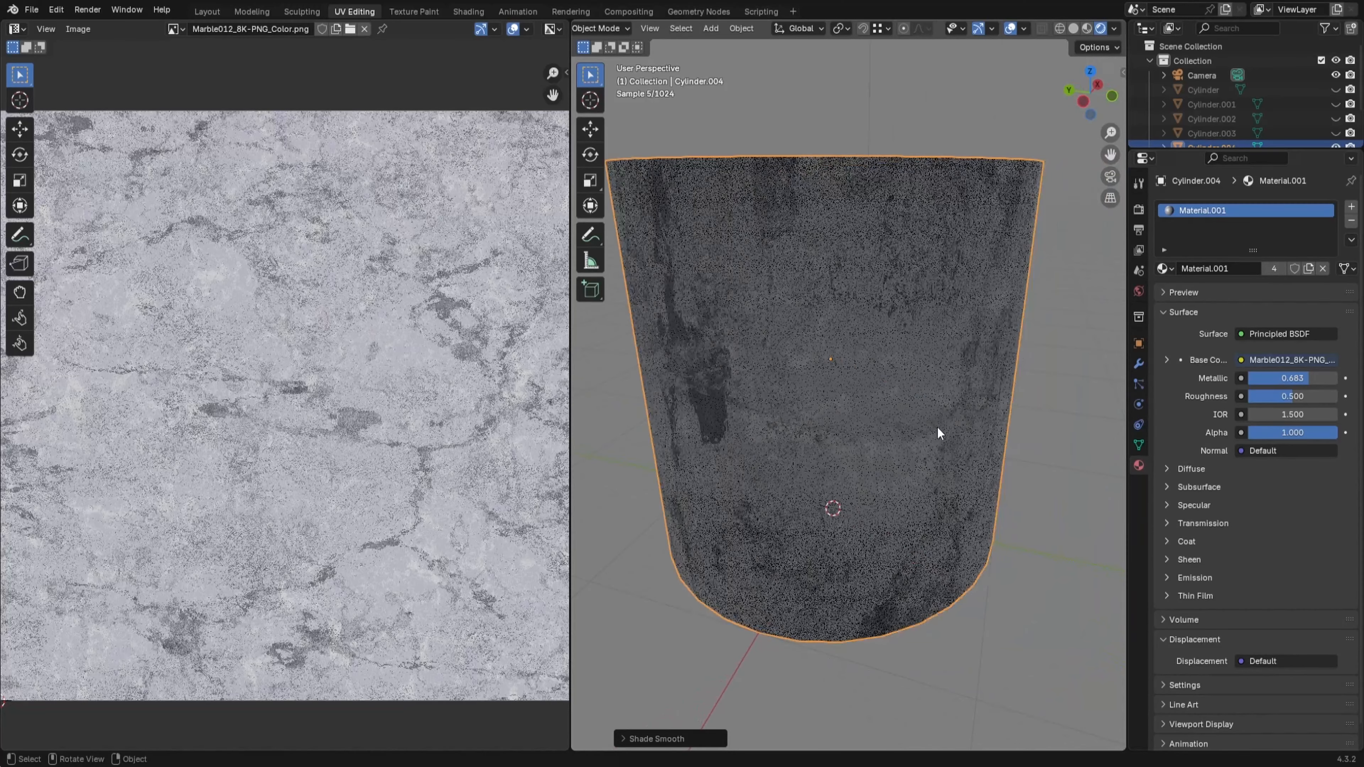
{"action": "key", "text": "Tab"}
{"action": "scroll", "coordinate": [913, 424], "scroll_direction": "down", "scroll_amount": 2}
{"action": "middle_click_drag", "start_coordinate": [849, 413], "coordinate": [895, 417]}
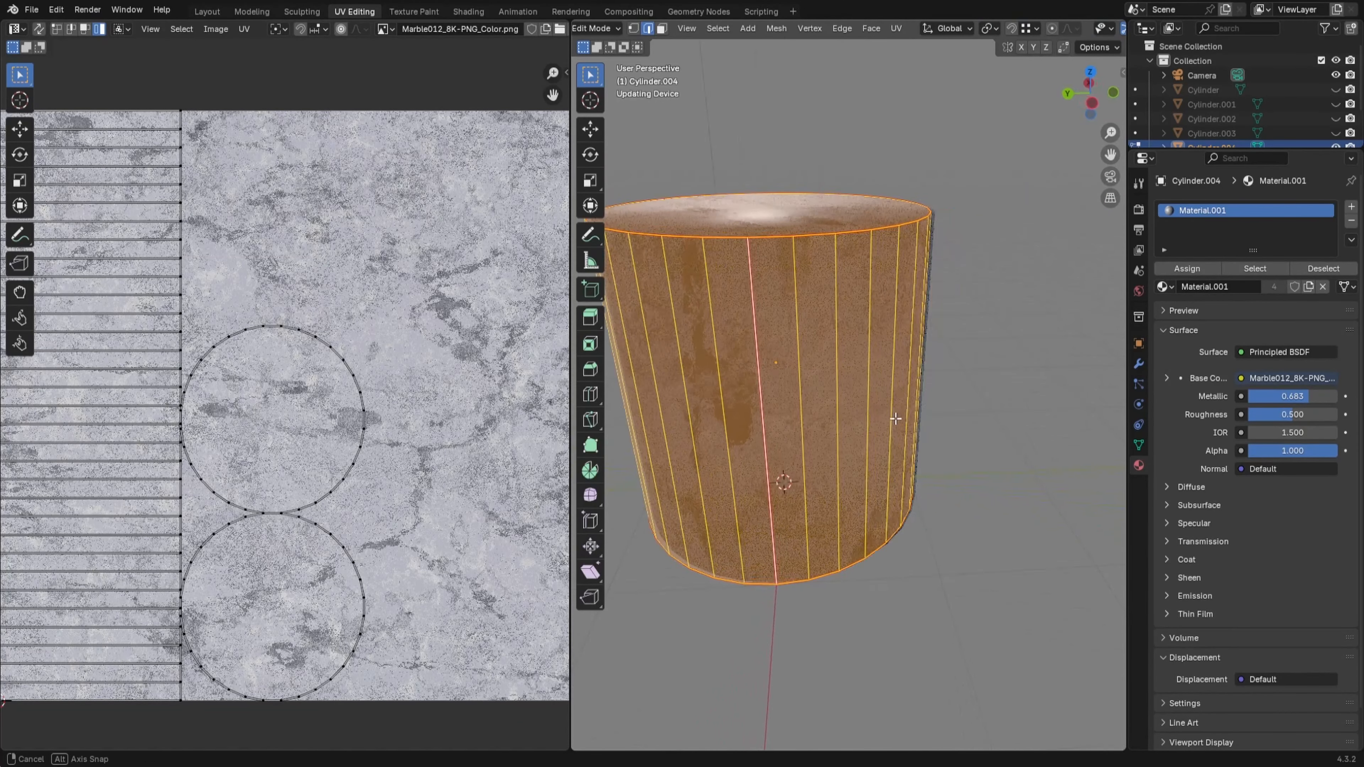
{"action": "scroll", "coordinate": [766, 368], "scroll_direction": "up", "scroll_amount": 1}
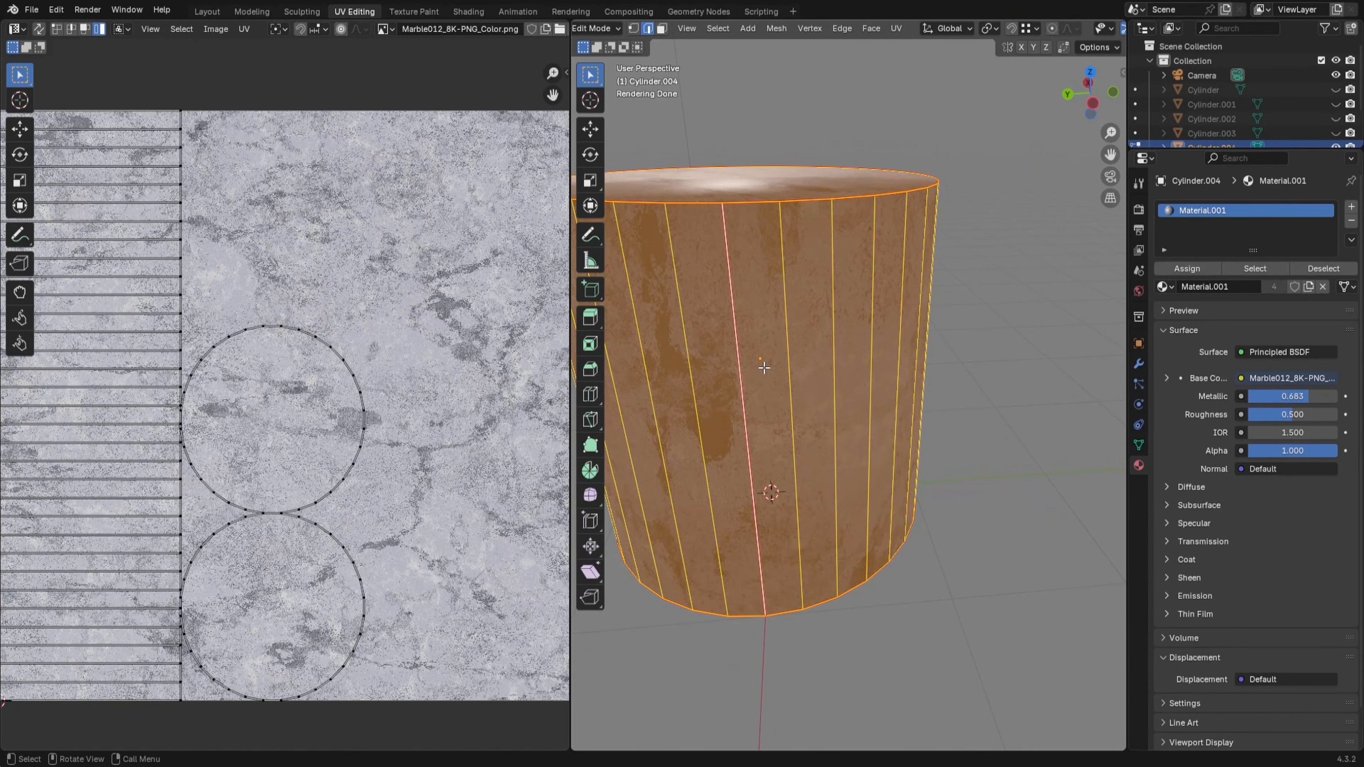
{"action": "key", "text": "Tab"}
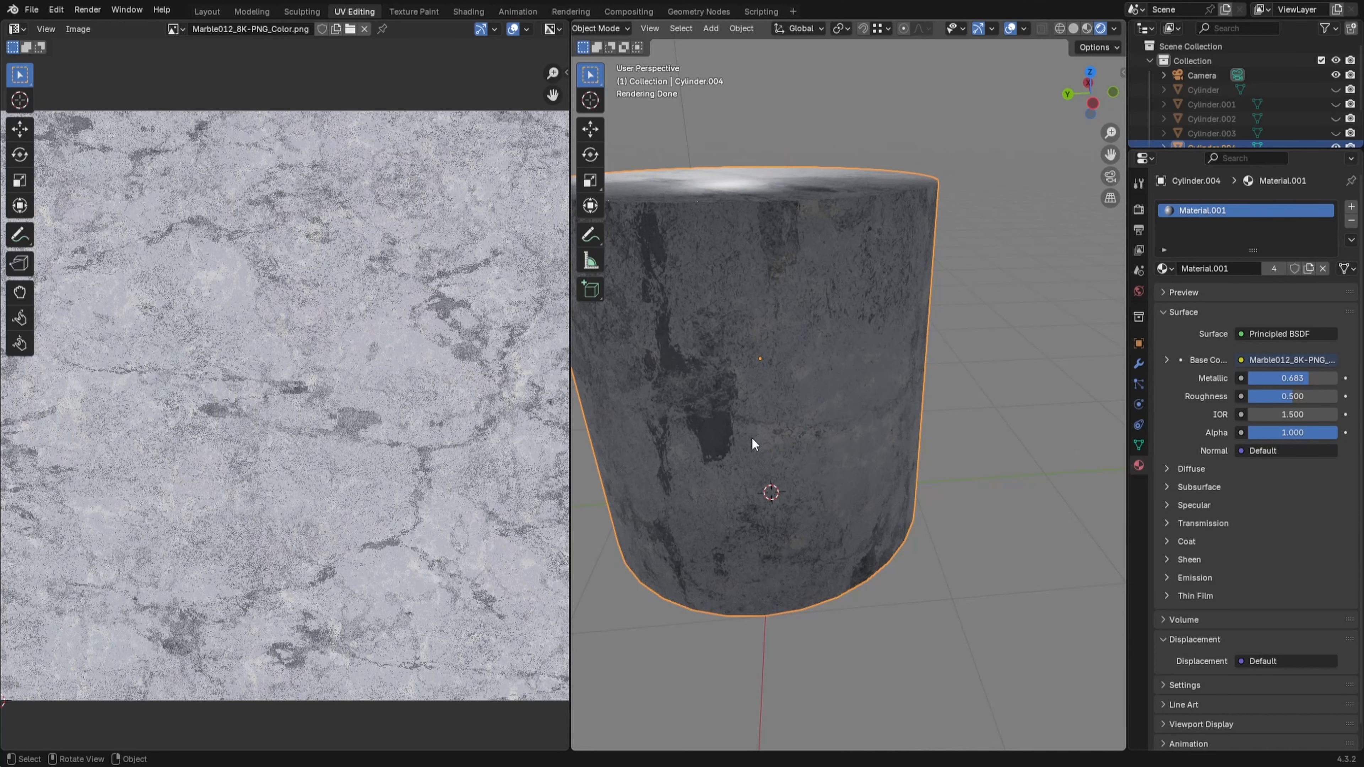
{"action": "scroll", "coordinate": [356, 295], "scroll_direction": "down", "scroll_amount": 2}
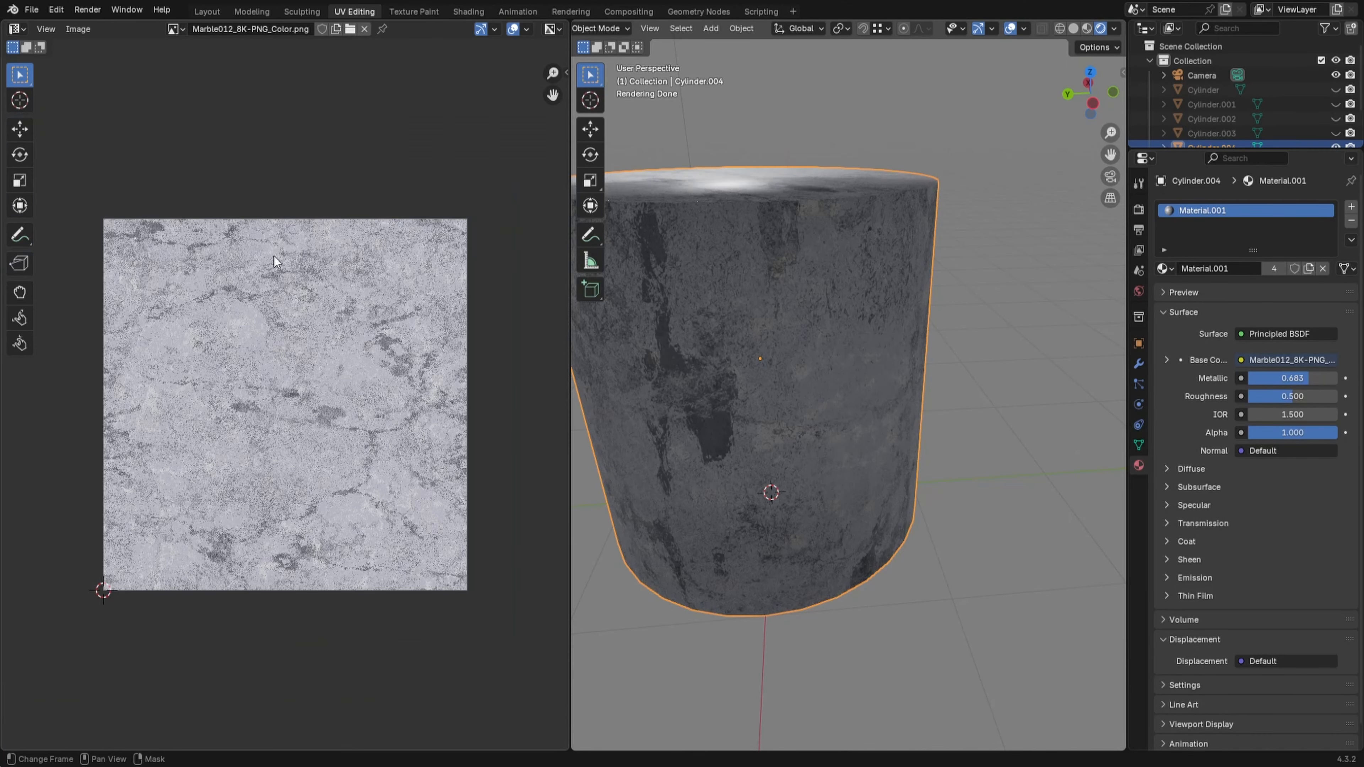
{"action": "key", "text": "Tab"}
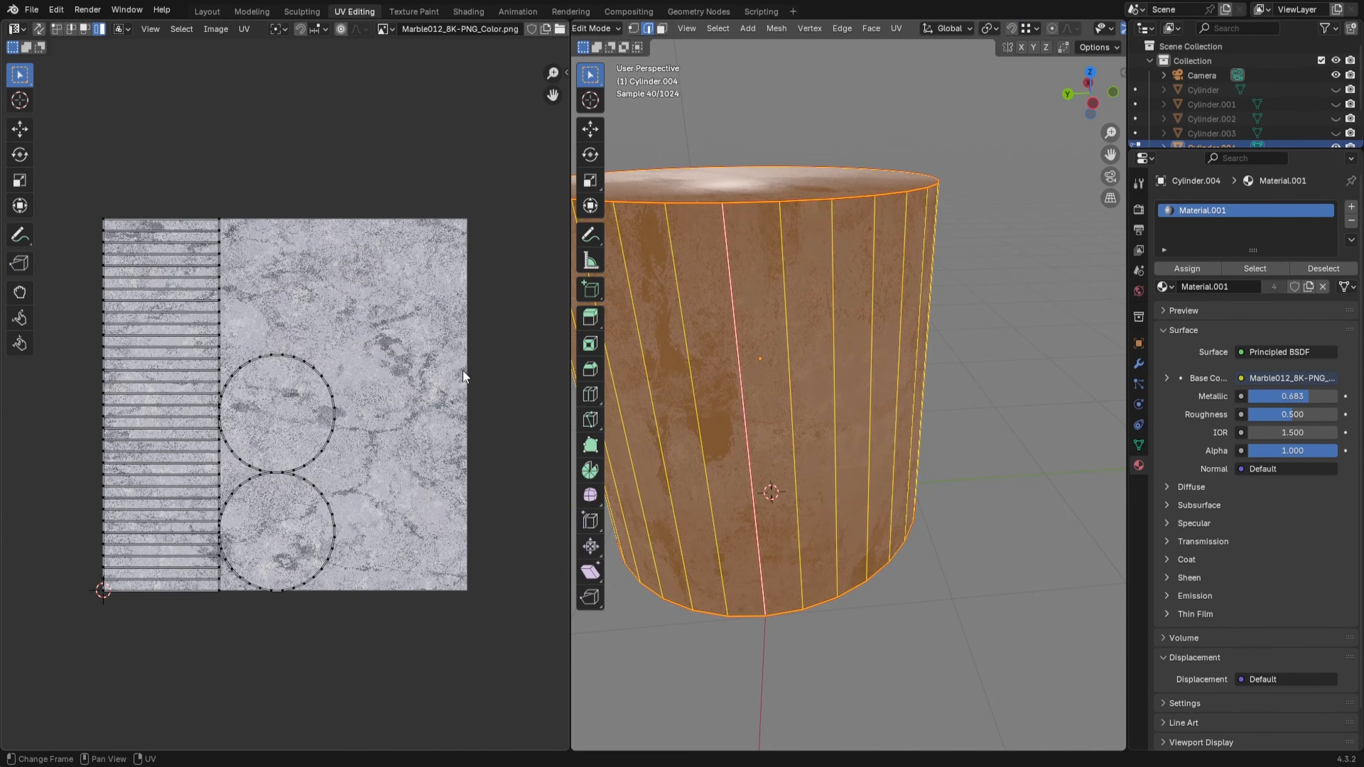
{"action": "left_click", "coordinate": [43, 30]}
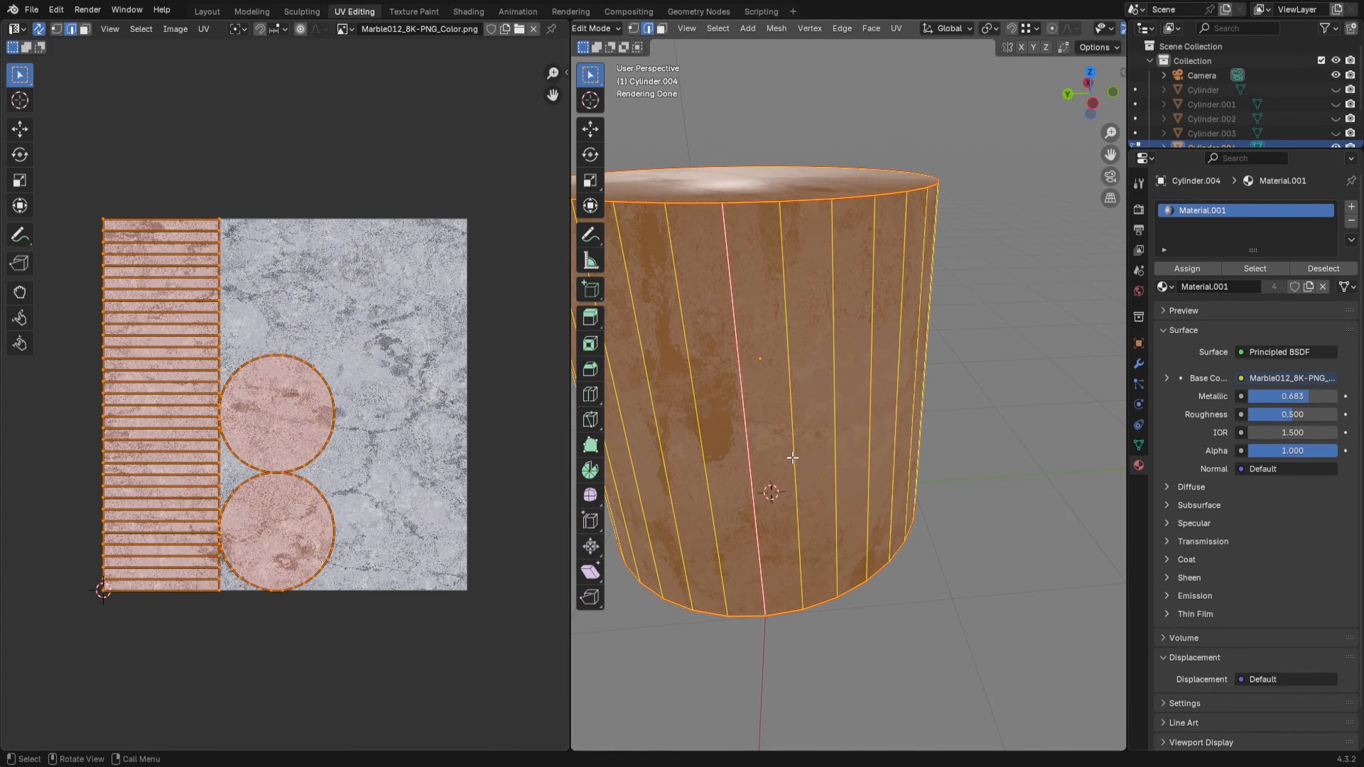
Step: Select the vertical seam edge on the cylinder's side and examine where it lies in the UV layout
{"action": "left_click", "coordinate": [750, 420]}
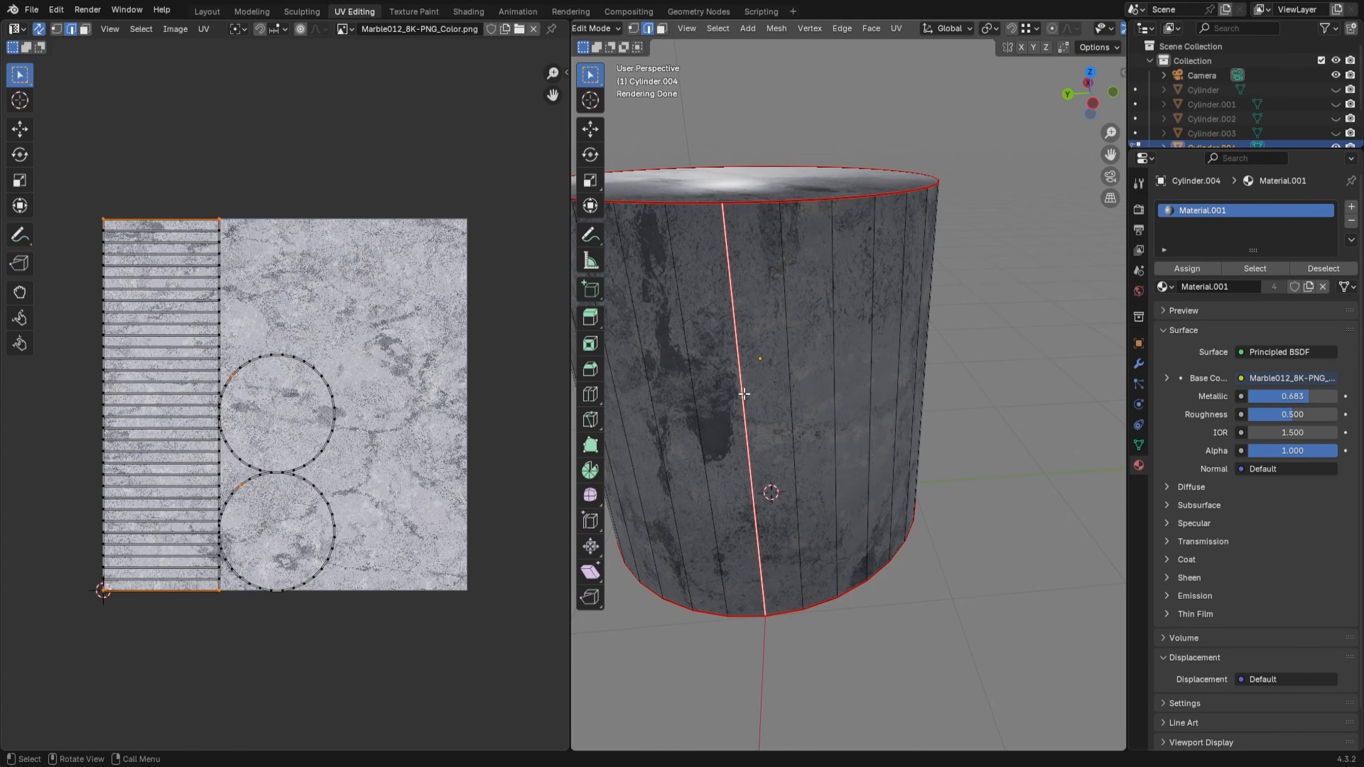
{"action": "middle_click_drag", "start_coordinate": [760, 436], "coordinate": [784, 398]}
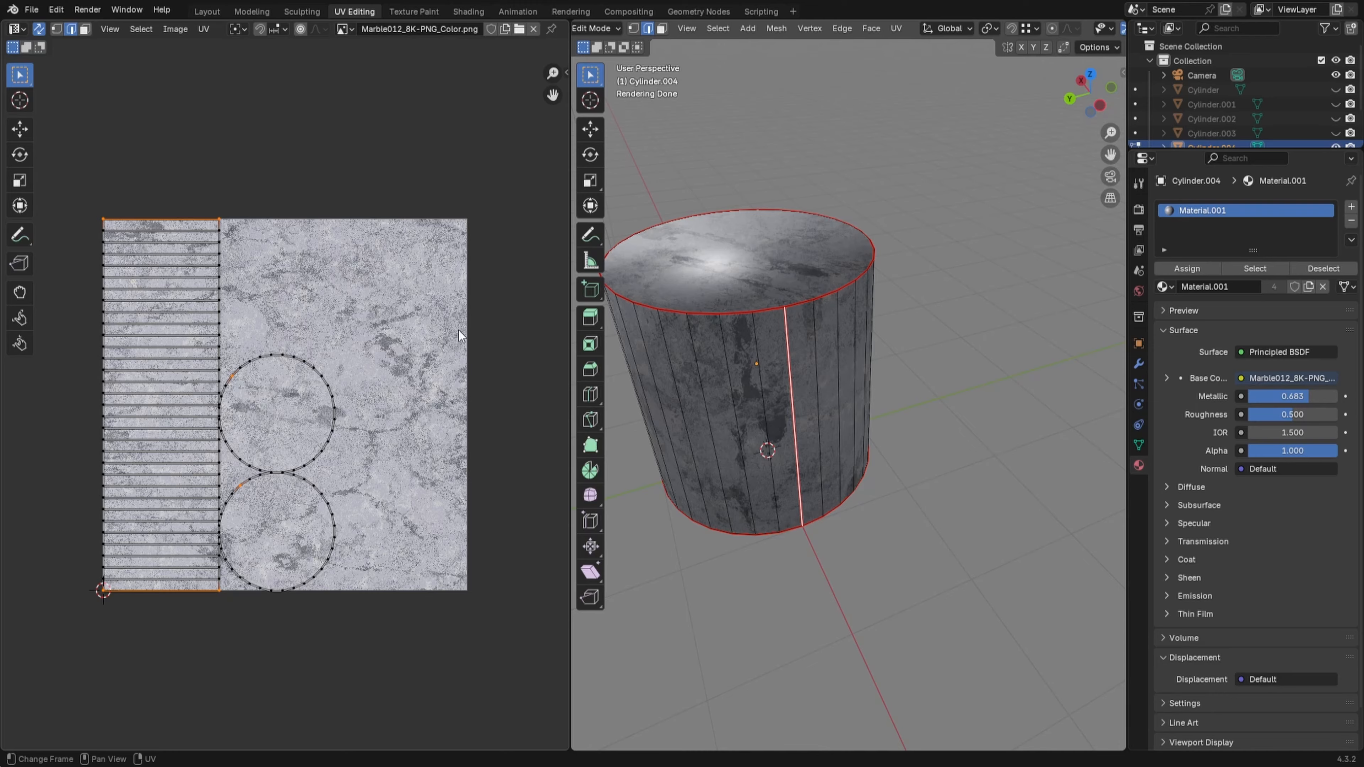
{"action": "scroll", "coordinate": [746, 389], "scroll_direction": "up", "scroll_amount": 1}
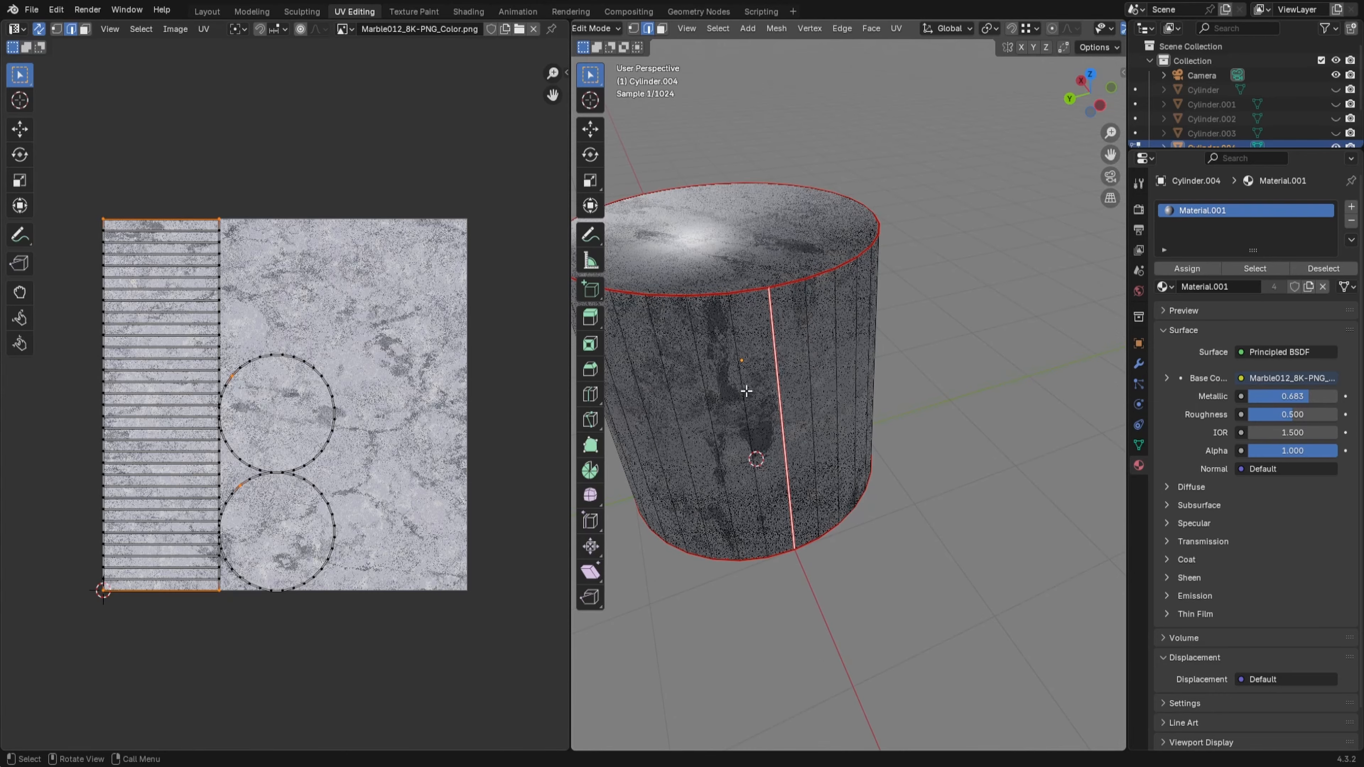
{"action": "middle_click_drag", "start_coordinate": [747, 390], "coordinate": [779, 379]}
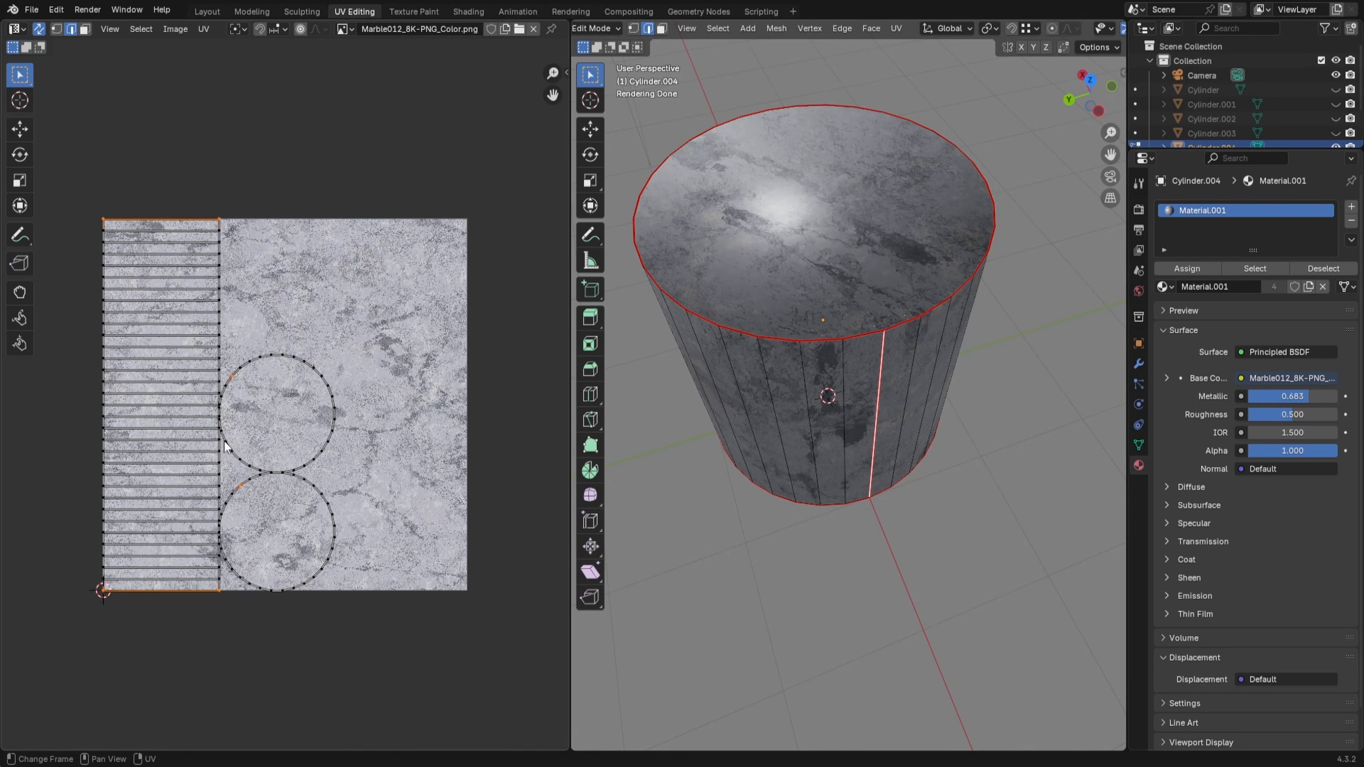
{"action": "scroll", "coordinate": [219, 415], "scroll_direction": "up", "scroll_amount": 2}
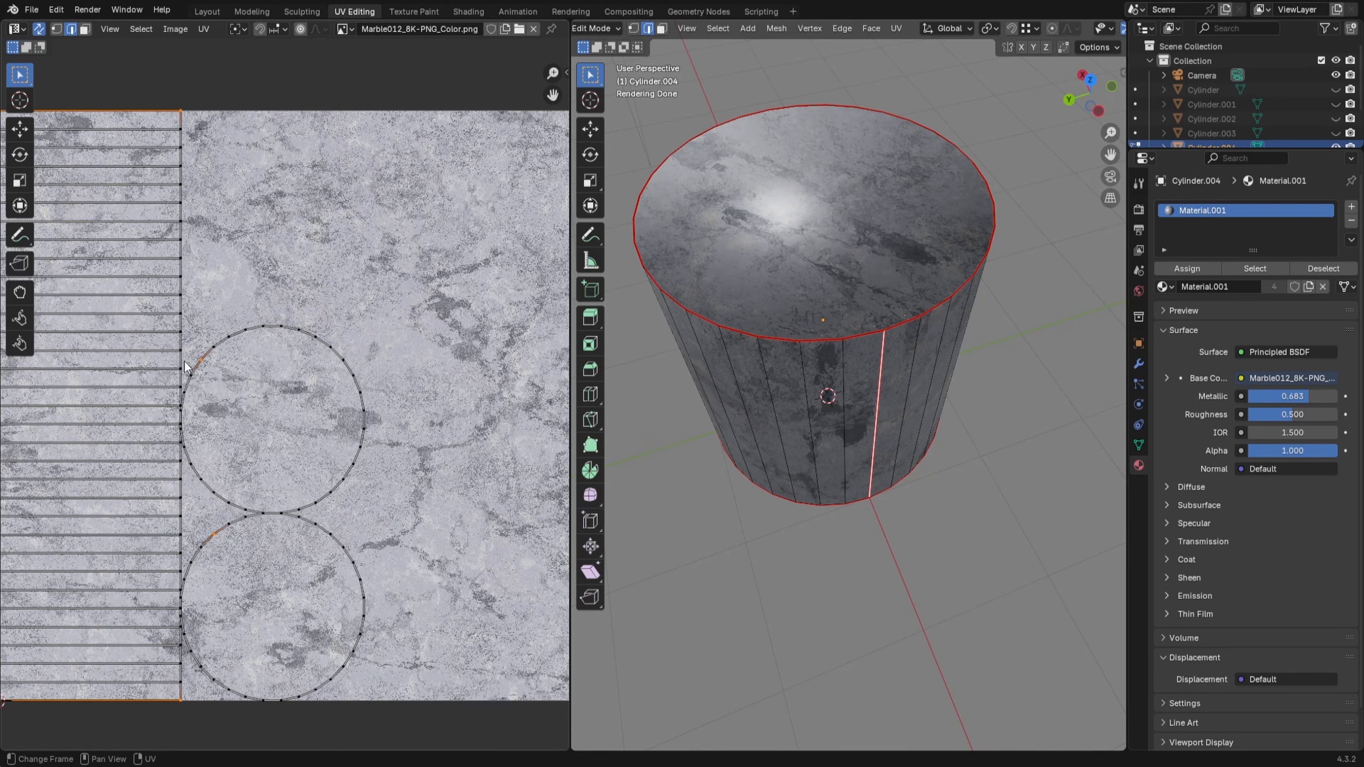
Step: Select edges on the cylinder's top rim and the side strip's outer UV edge to compare how they match in the layout
{"action": "left_click", "coordinate": [822, 352], "text": "shift"}
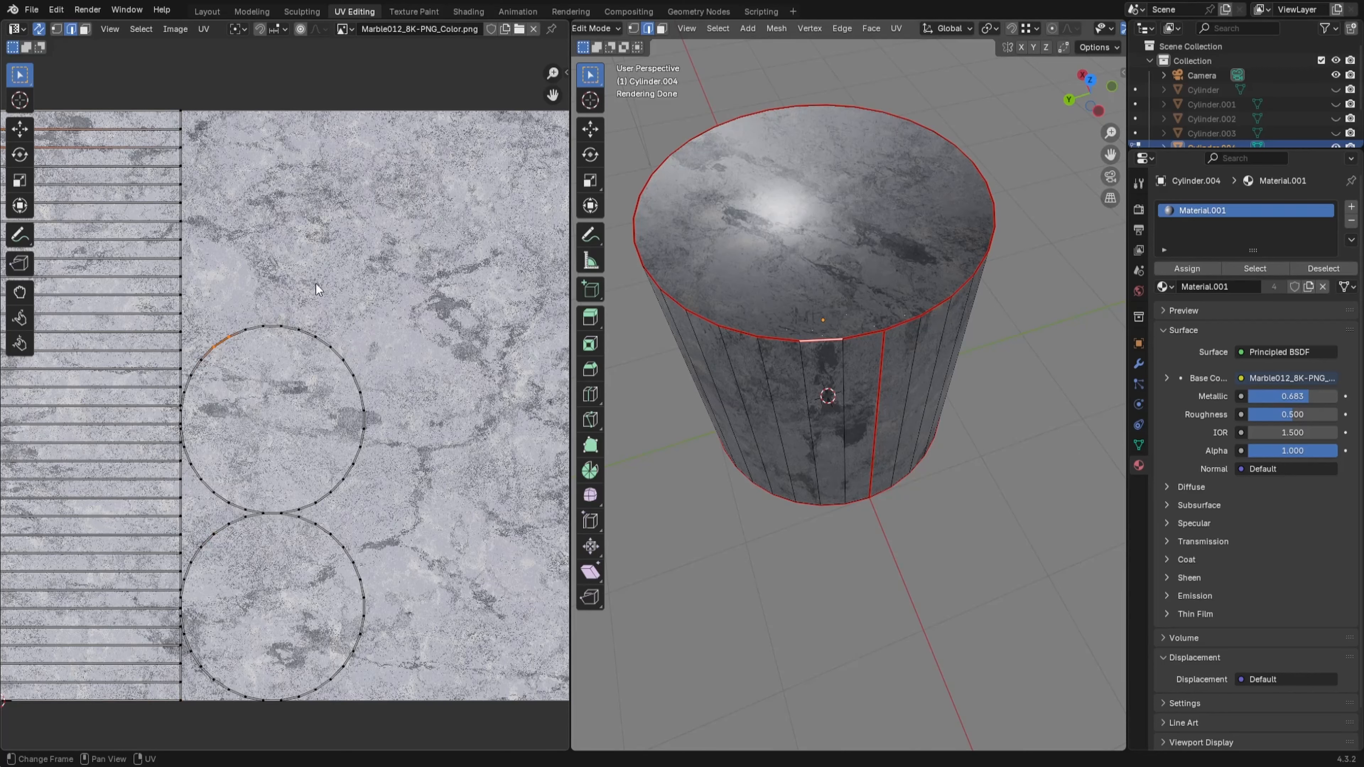
{"action": "left_click", "coordinate": [643, 258]}
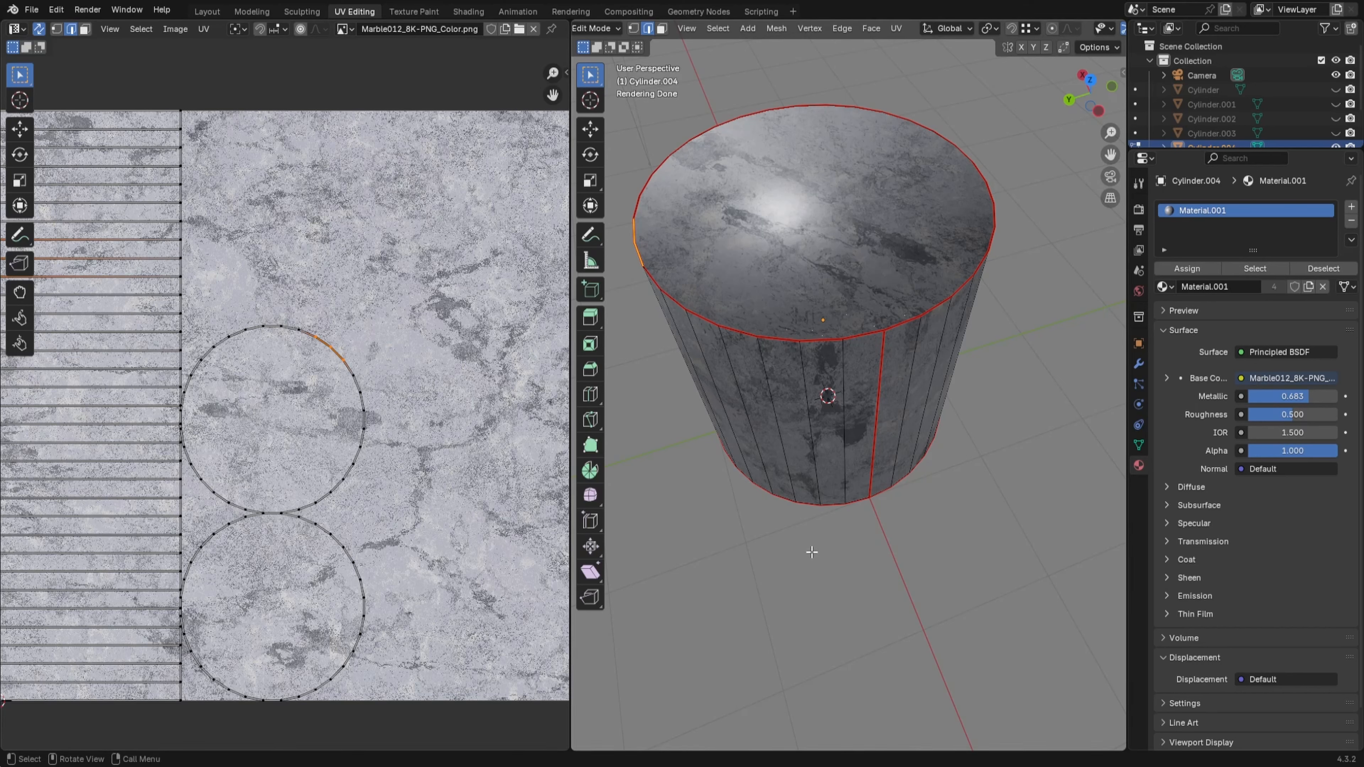
{"action": "scroll", "coordinate": [801, 540], "scroll_direction": "down", "scroll_amount": 1}
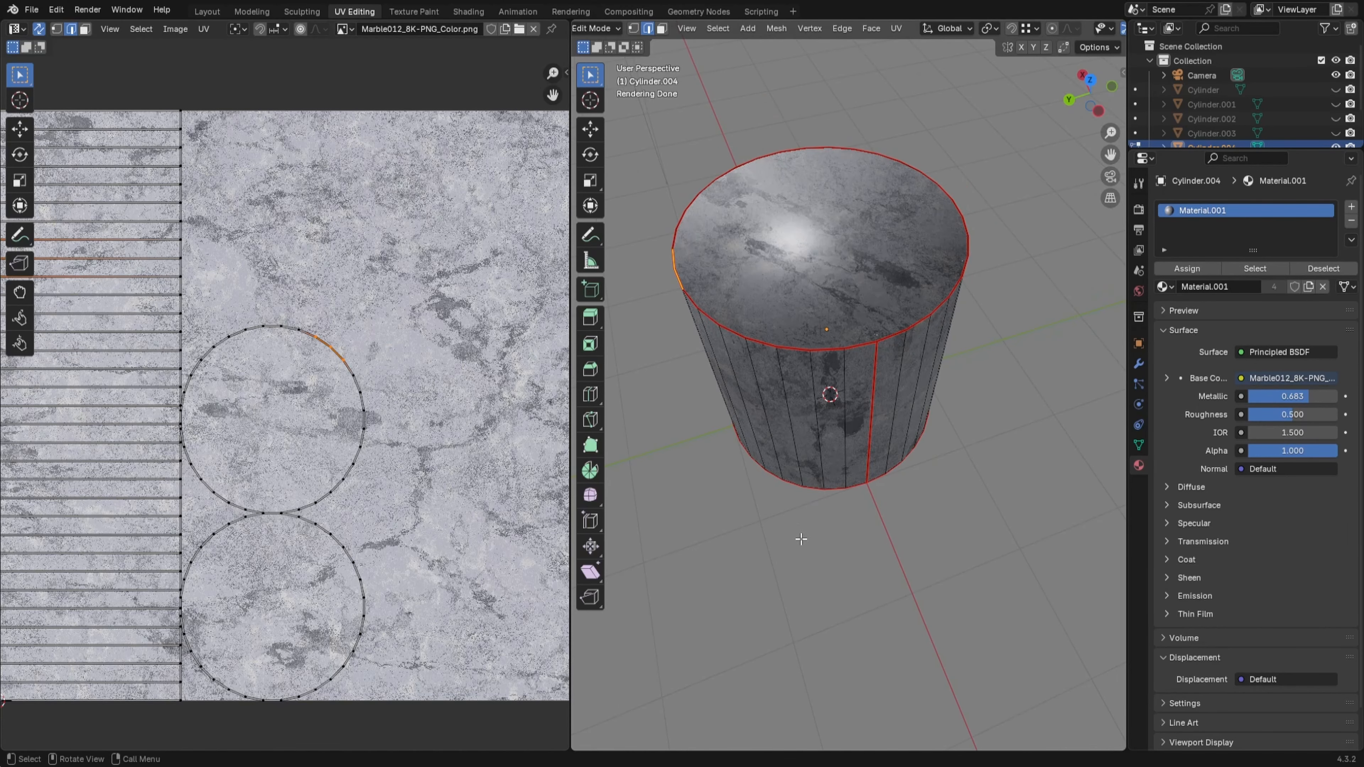
{"action": "scroll", "coordinate": [801, 539], "scroll_direction": "down", "scroll_amount": 1}
{"action": "middle_click_drag", "start_coordinate": [801, 539], "coordinate": [739, 412]}
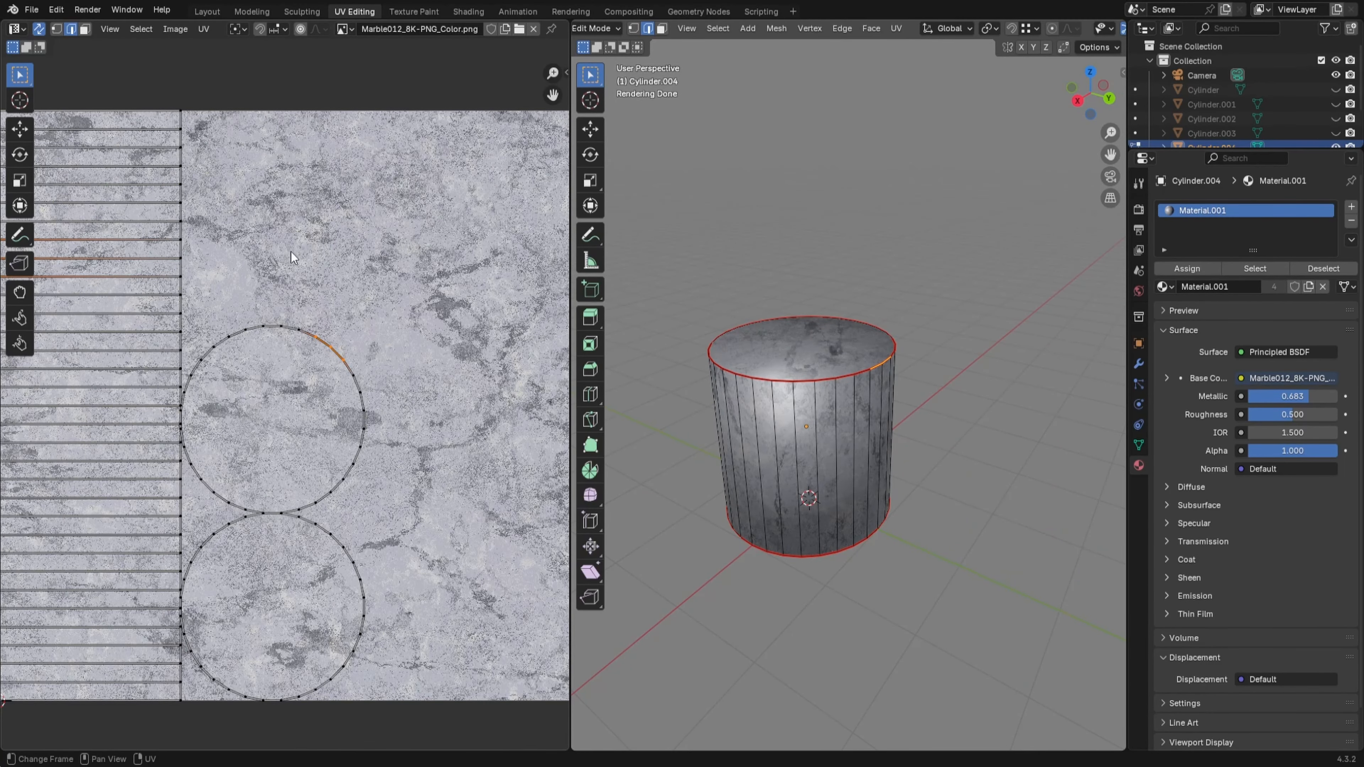
{"action": "scroll", "coordinate": [290, 253], "scroll_direction": "down", "scroll_amount": 2}
{"action": "left_click", "coordinate": [91, 191]}
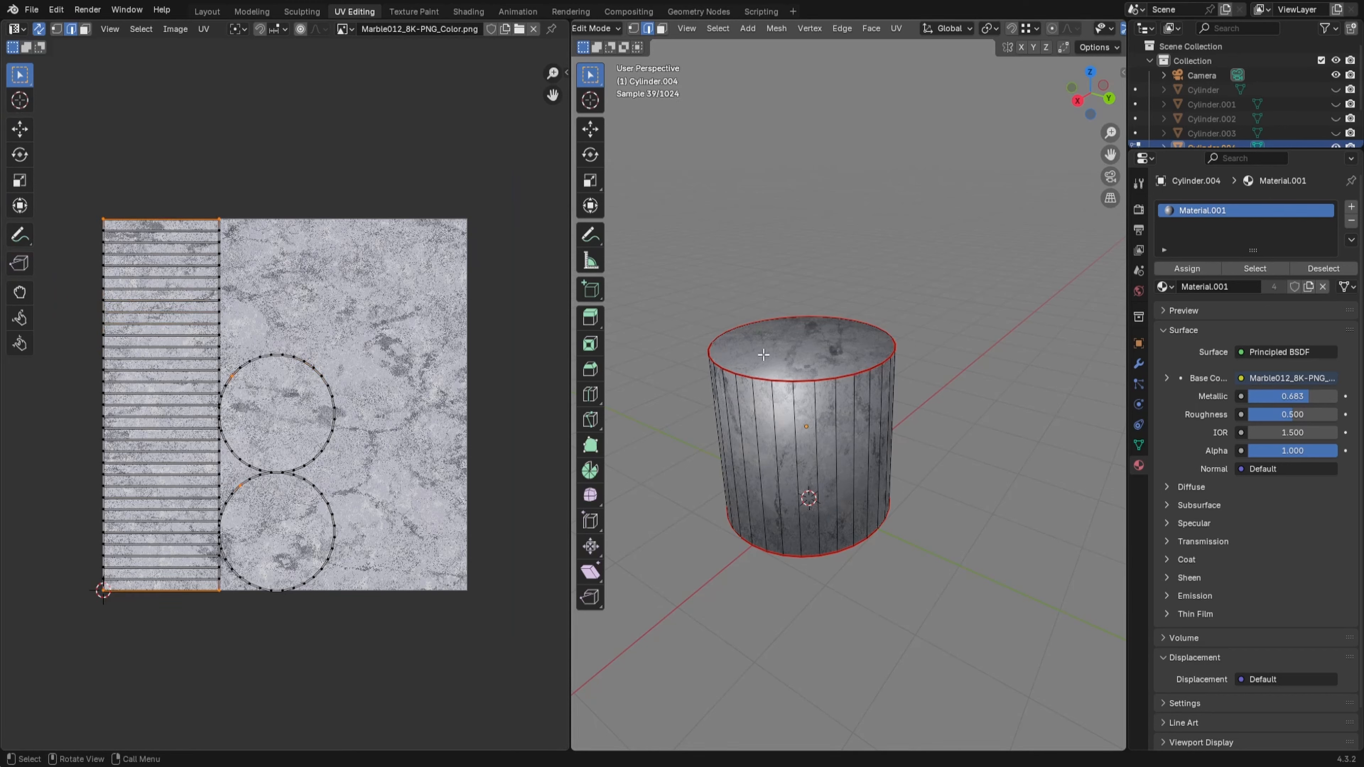
Step: Select the whole cylinder mesh and unwrap it with Smart UV Project at a 66° angle limit and 0.000 island margin
{"action": "left_click_drag", "start_coordinate": [679, 287], "coordinate": [989, 615]}
{"action": "middle_click_drag", "start_coordinate": [920, 618], "coordinate": [892, 524]}
{"action": "left_click", "coordinate": [886, 522]}
{"action": "key", "text": "a"}
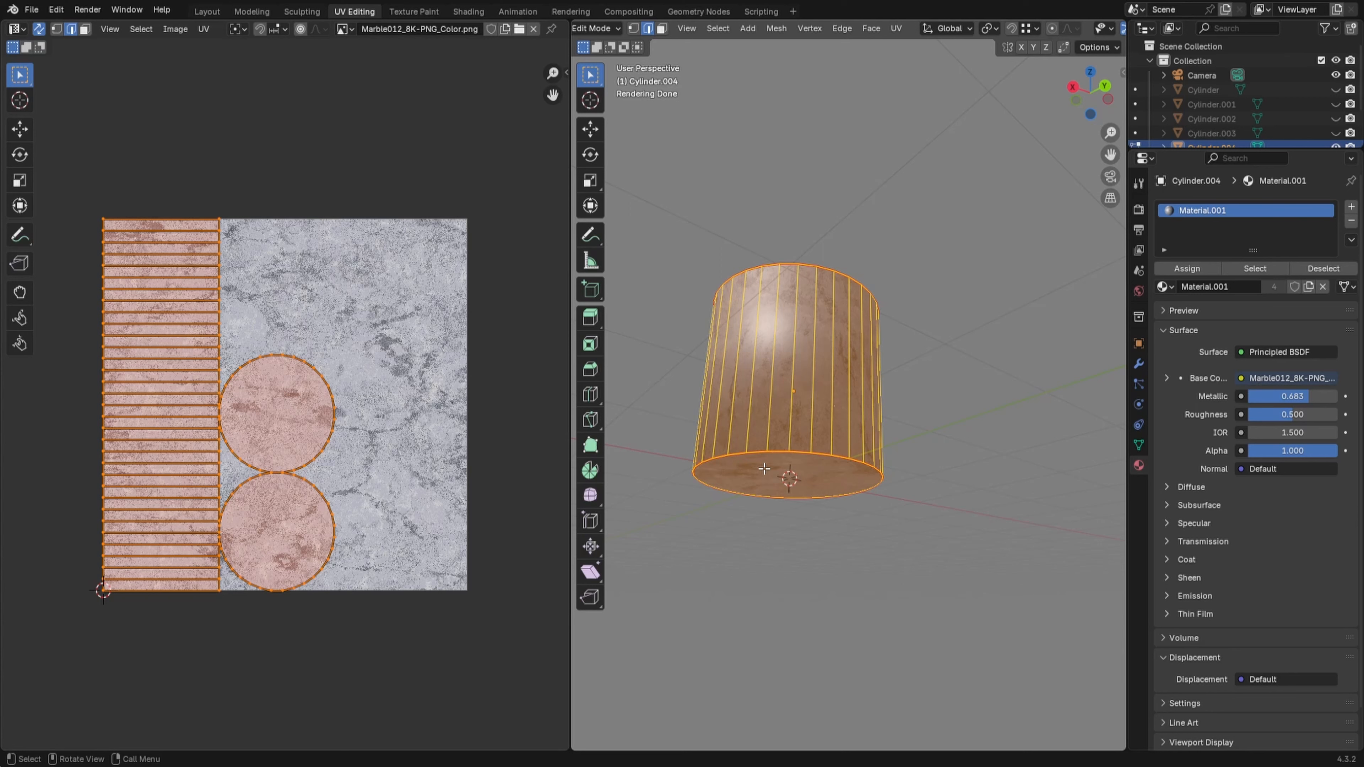
{"action": "key", "text": "u"}
{"action": "mouse_move", "coordinate": [763, 468]}
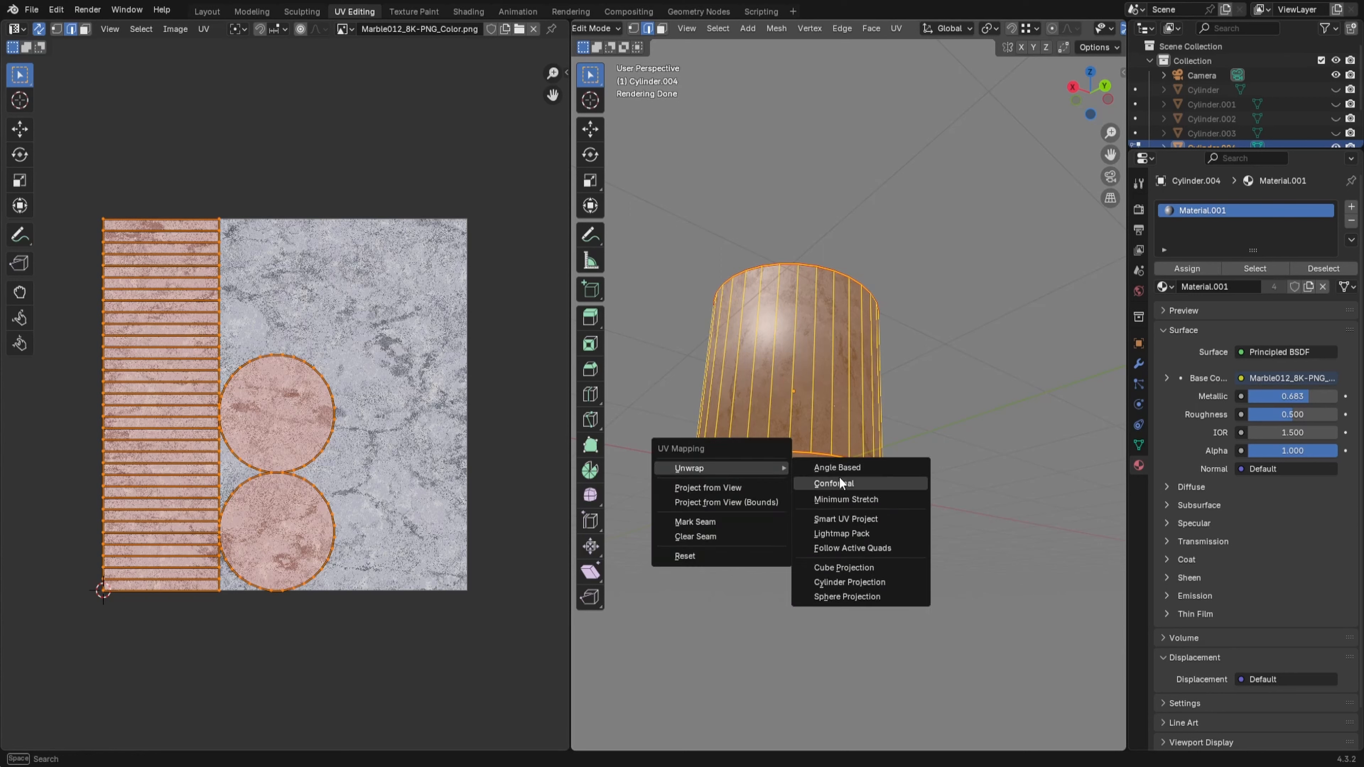
{"action": "left_click", "coordinate": [840, 517]}
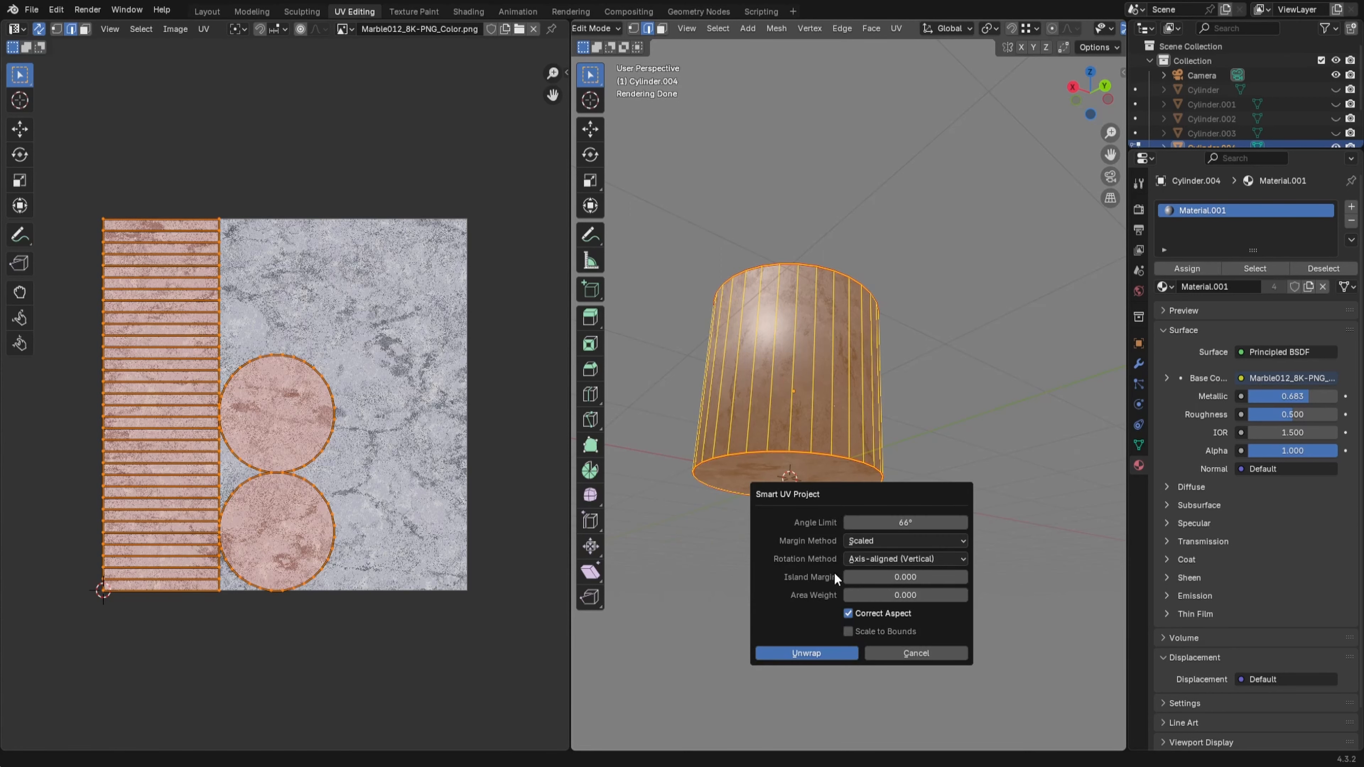
{"action": "left_click", "coordinate": [817, 653]}
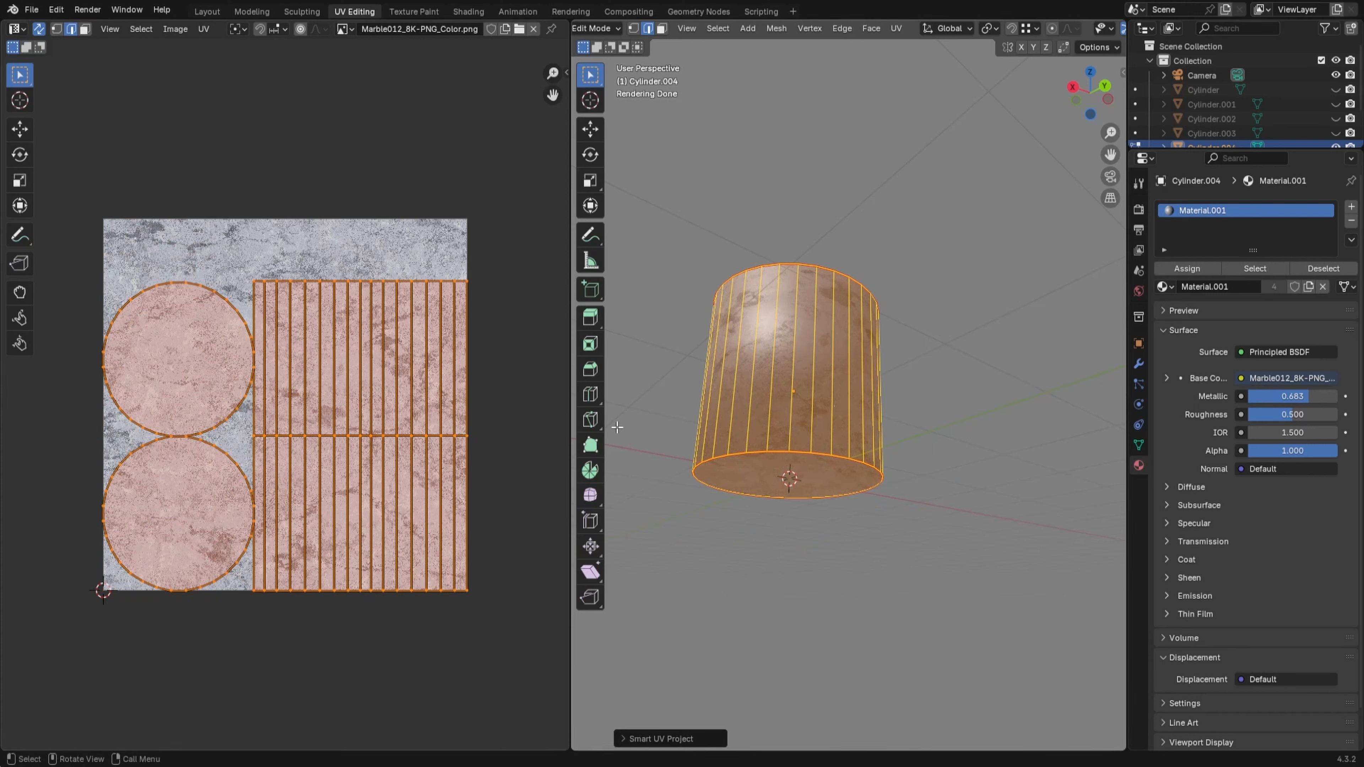
Step: Inspect the marble texture around the cylinder in Object Mode and return to Edit Mode
{"action": "middle_click_drag", "start_coordinate": [776, 448], "coordinate": [716, 519]}
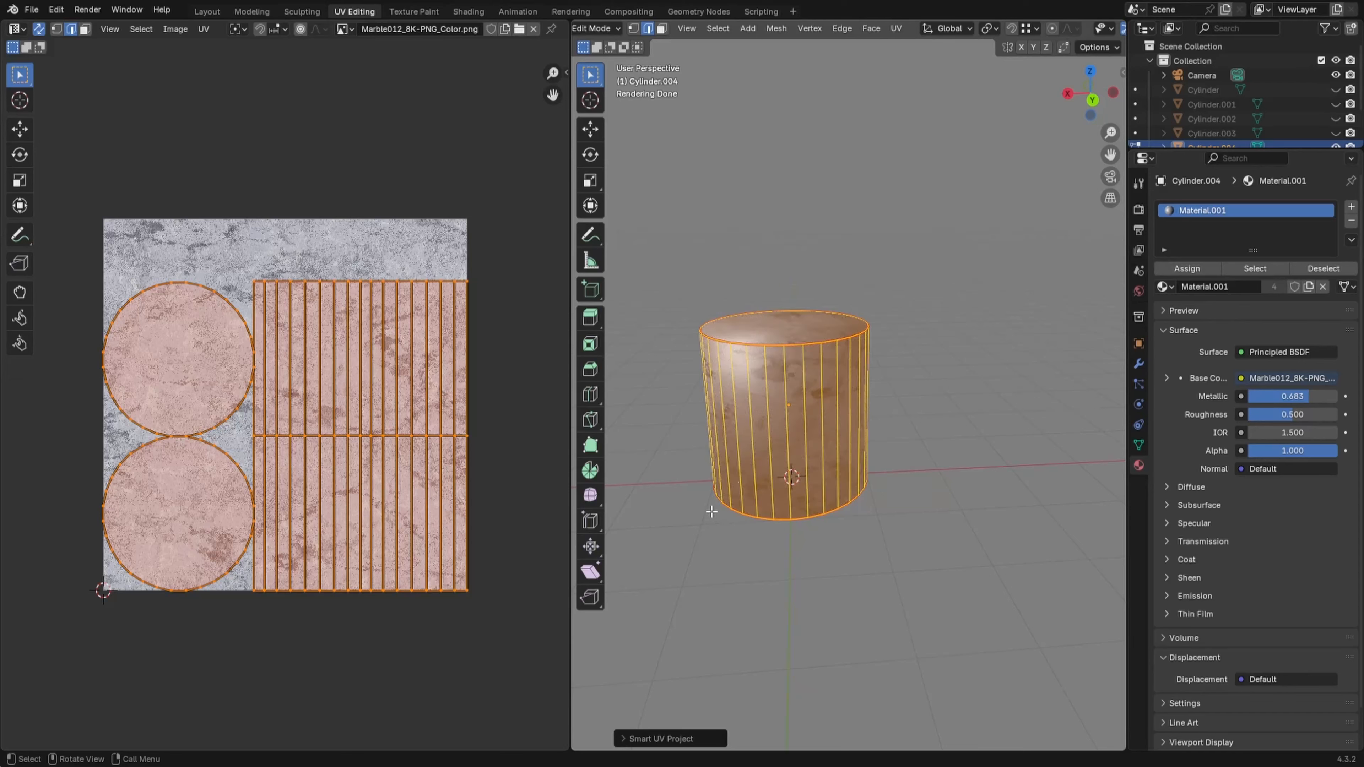
{"action": "key", "text": "Tab"}
{"action": "middle_click_drag", "start_coordinate": [792, 453], "coordinate": [749, 430]}
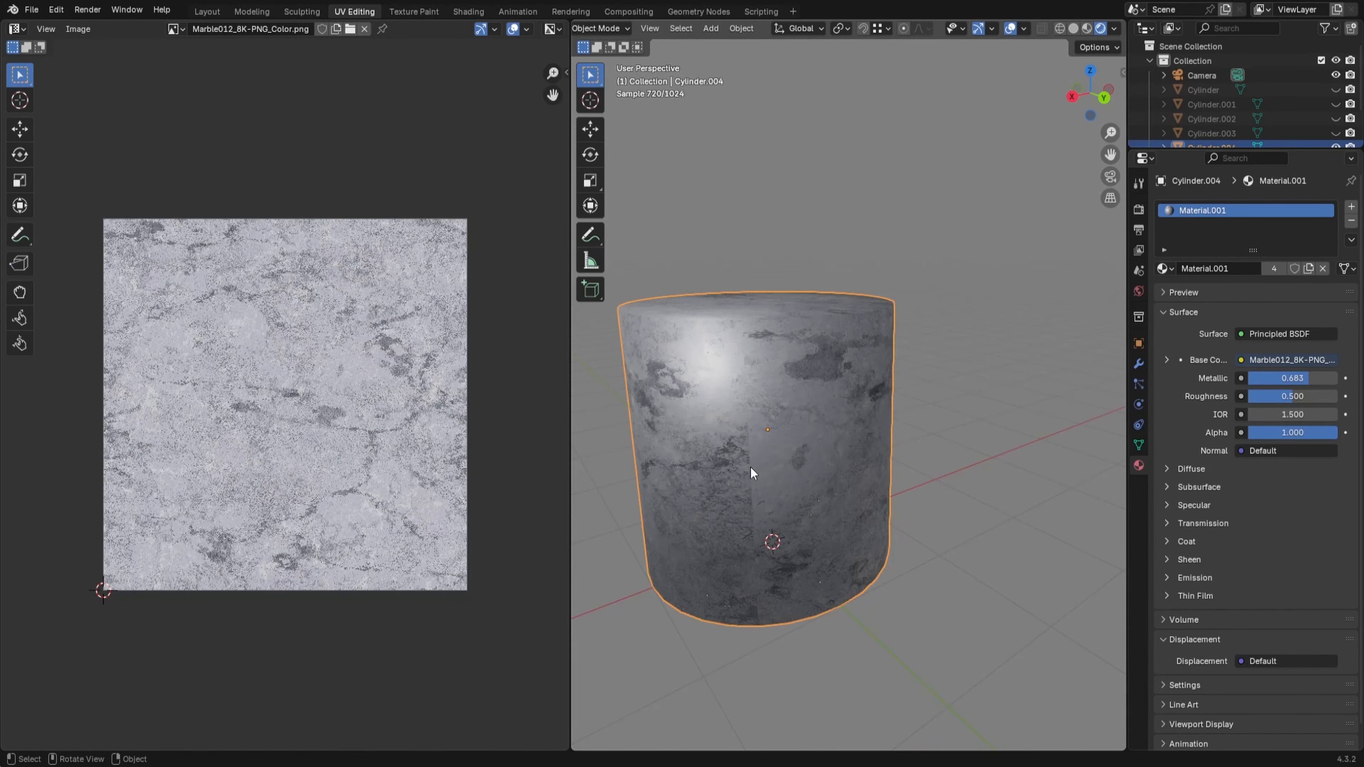
{"action": "key", "text": "Tab"}
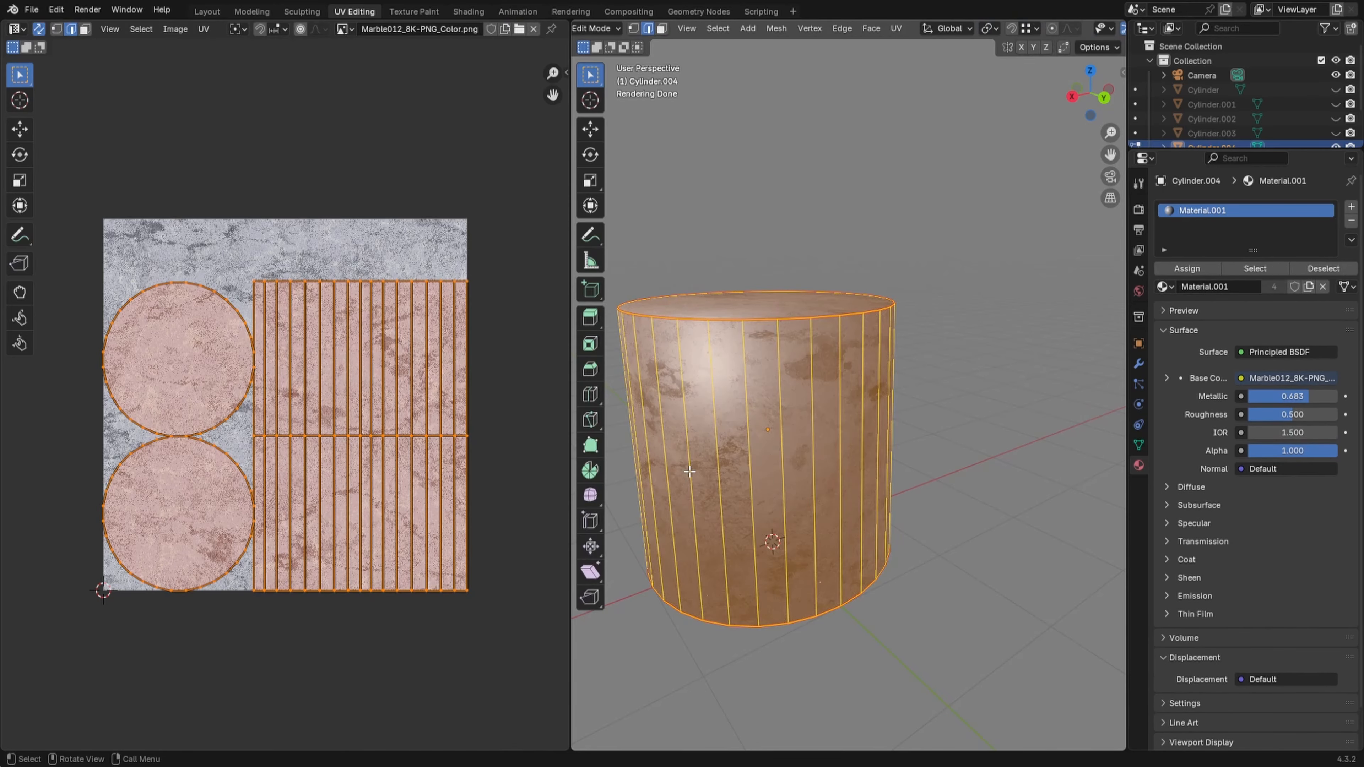
{"action": "middle_click_drag", "start_coordinate": [691, 474], "coordinate": [971, 493]}
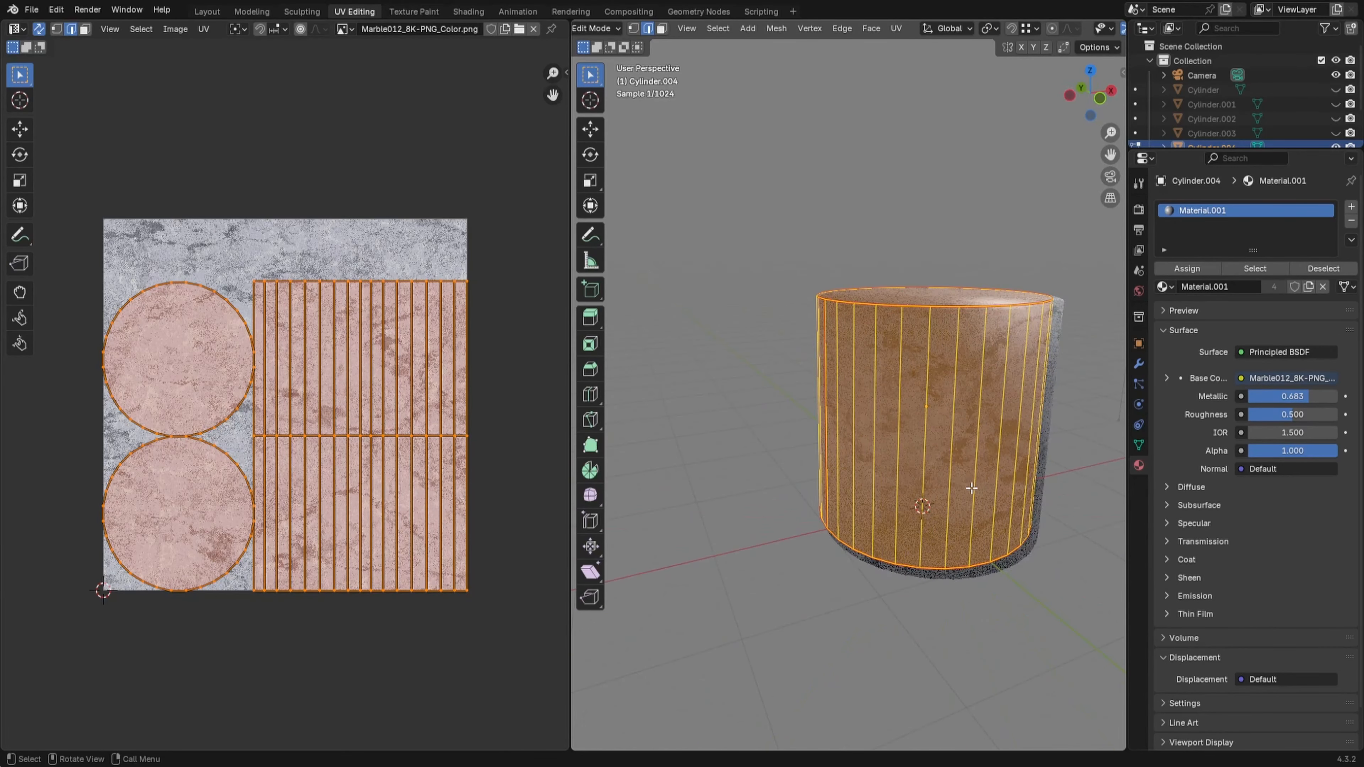
Step: Select the cylinder's vertical seam edge and locate it in the new UV layout
{"action": "middle_click_drag", "start_coordinate": [795, 417], "coordinate": [871, 405]}
{"action": "scroll", "coordinate": [871, 406], "scroll_direction": "up", "scroll_amount": 2}
{"action": "left_click", "coordinate": [848, 384]}
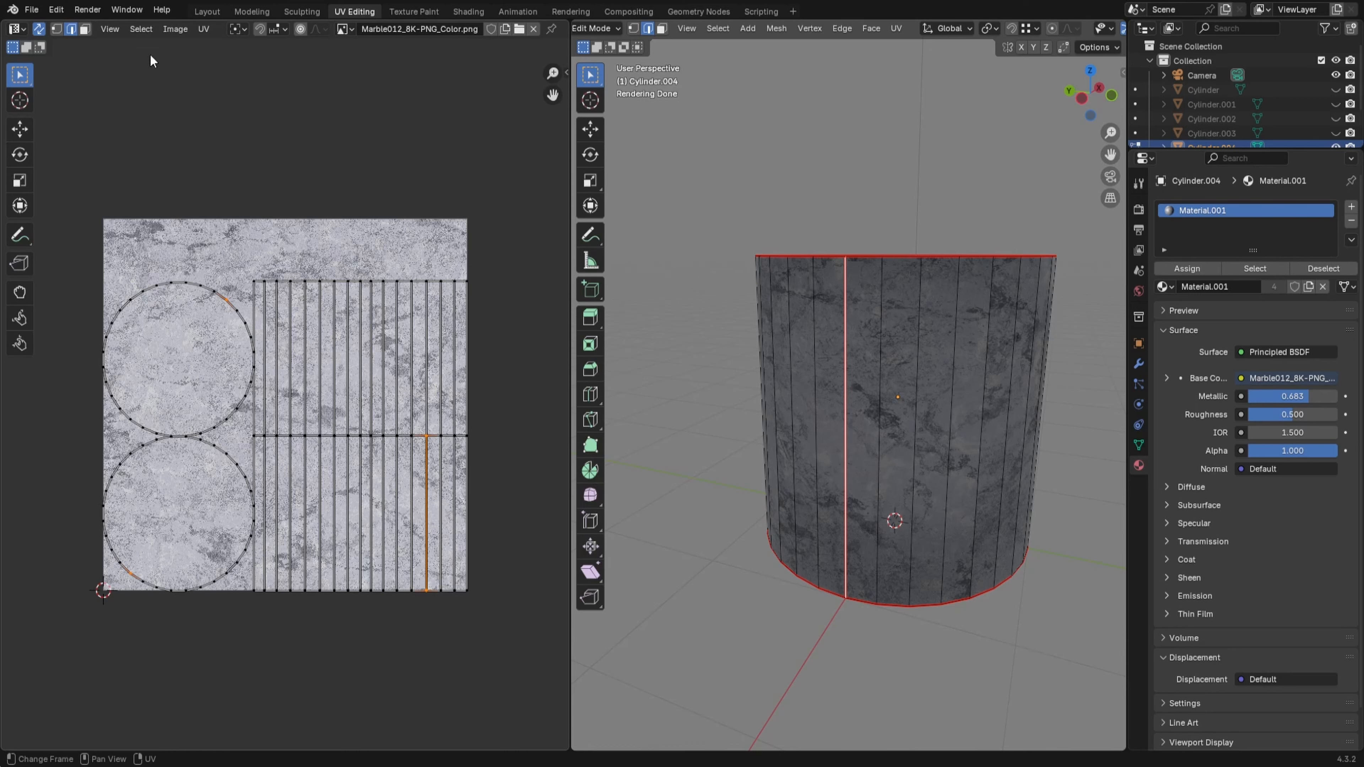
Step: Switch to face selection and select the side faces bordering the vertical seam, one after the other
{"action": "left_click", "coordinate": [662, 28]}
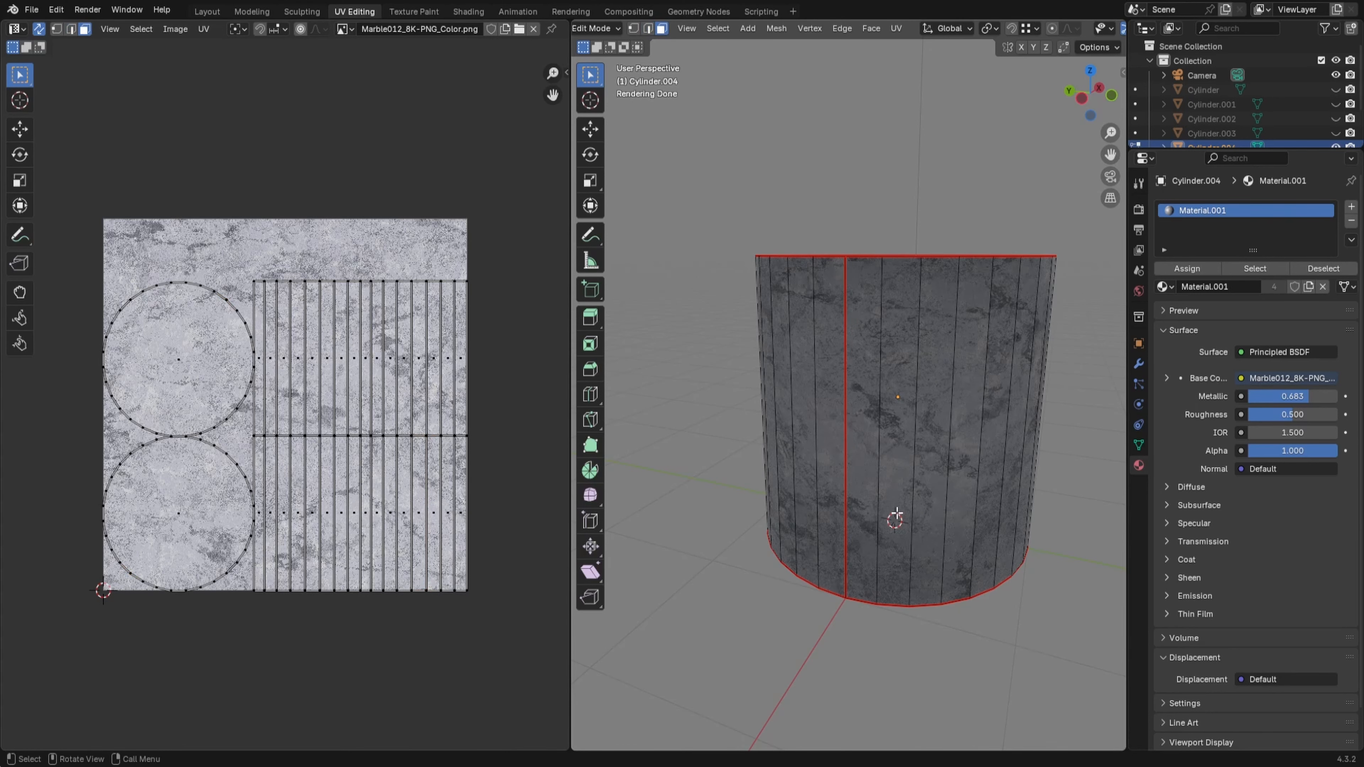
{"action": "left_click", "coordinate": [863, 470]}
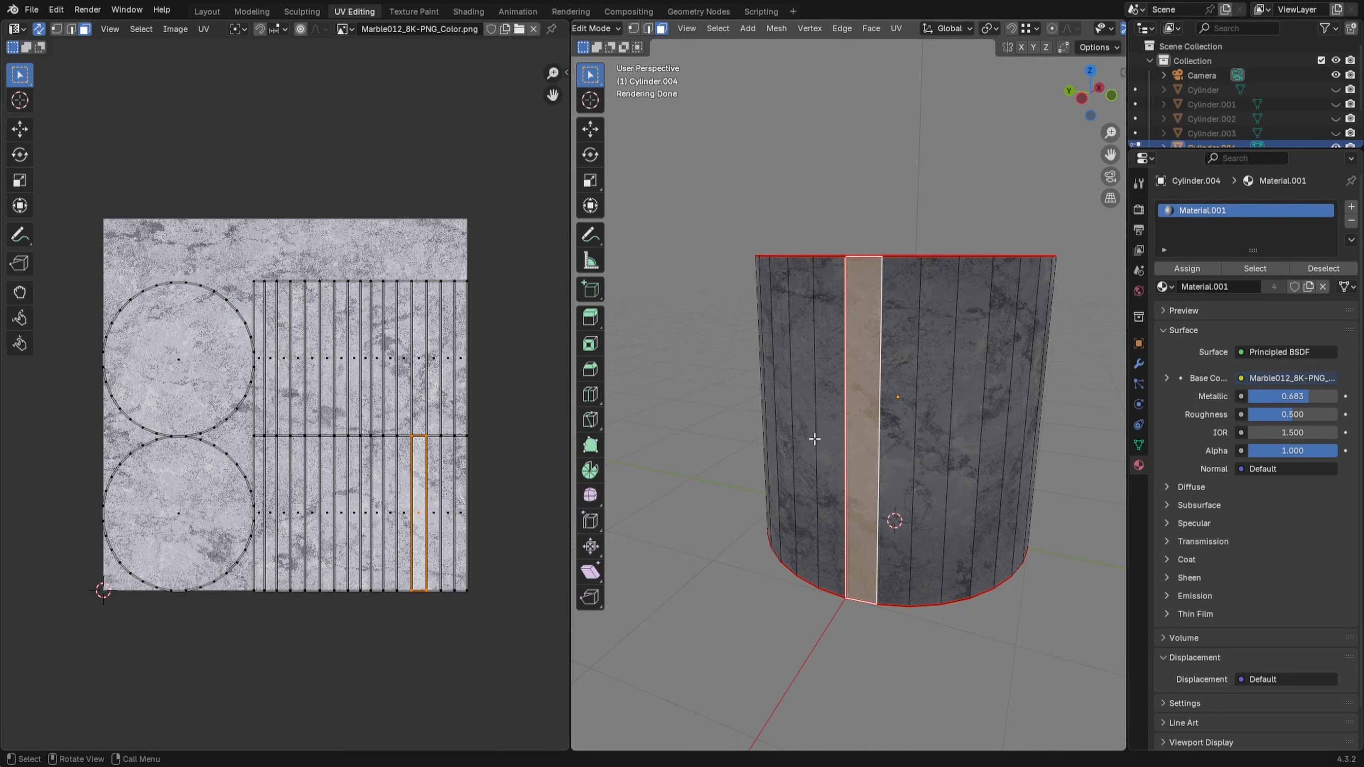
{"action": "left_click", "coordinate": [827, 439]}
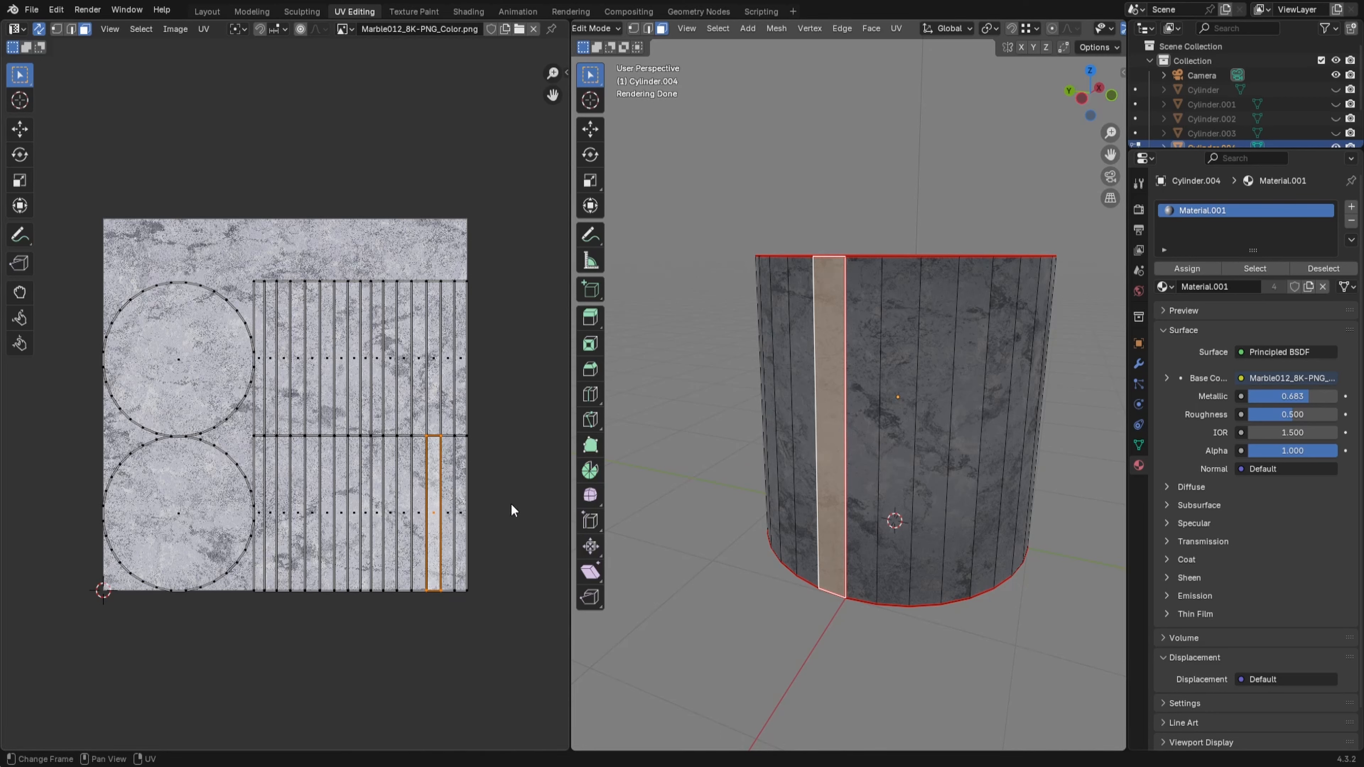
Step: Return to edge selection, reselect the vertical seam edge and examine its place in the UV layout up close
{"action": "left_click", "coordinate": [648, 28]}
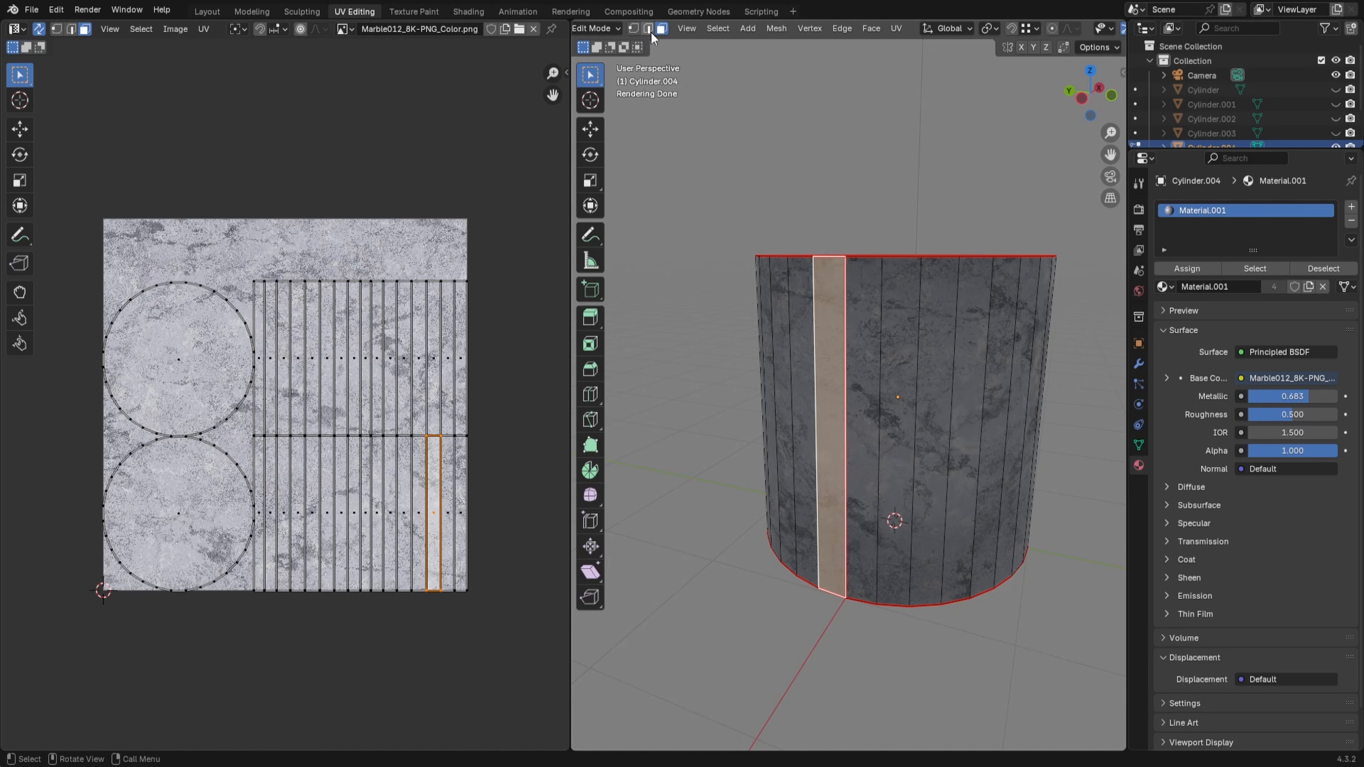
{"action": "left_click", "coordinate": [846, 477]}
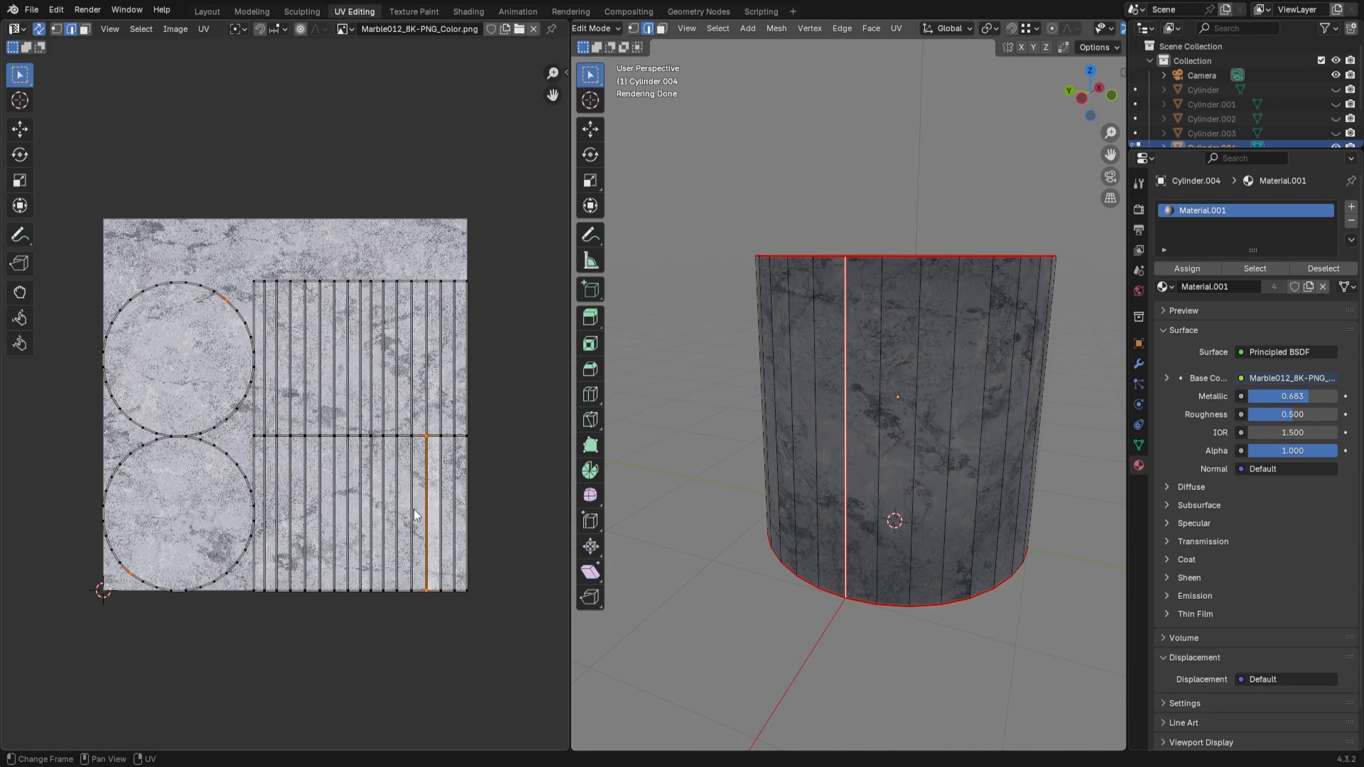
{"action": "scroll", "coordinate": [412, 505], "scroll_direction": "up", "scroll_amount": 1}
{"action": "scroll", "coordinate": [411, 502], "scroll_direction": "up", "scroll_amount": 1}
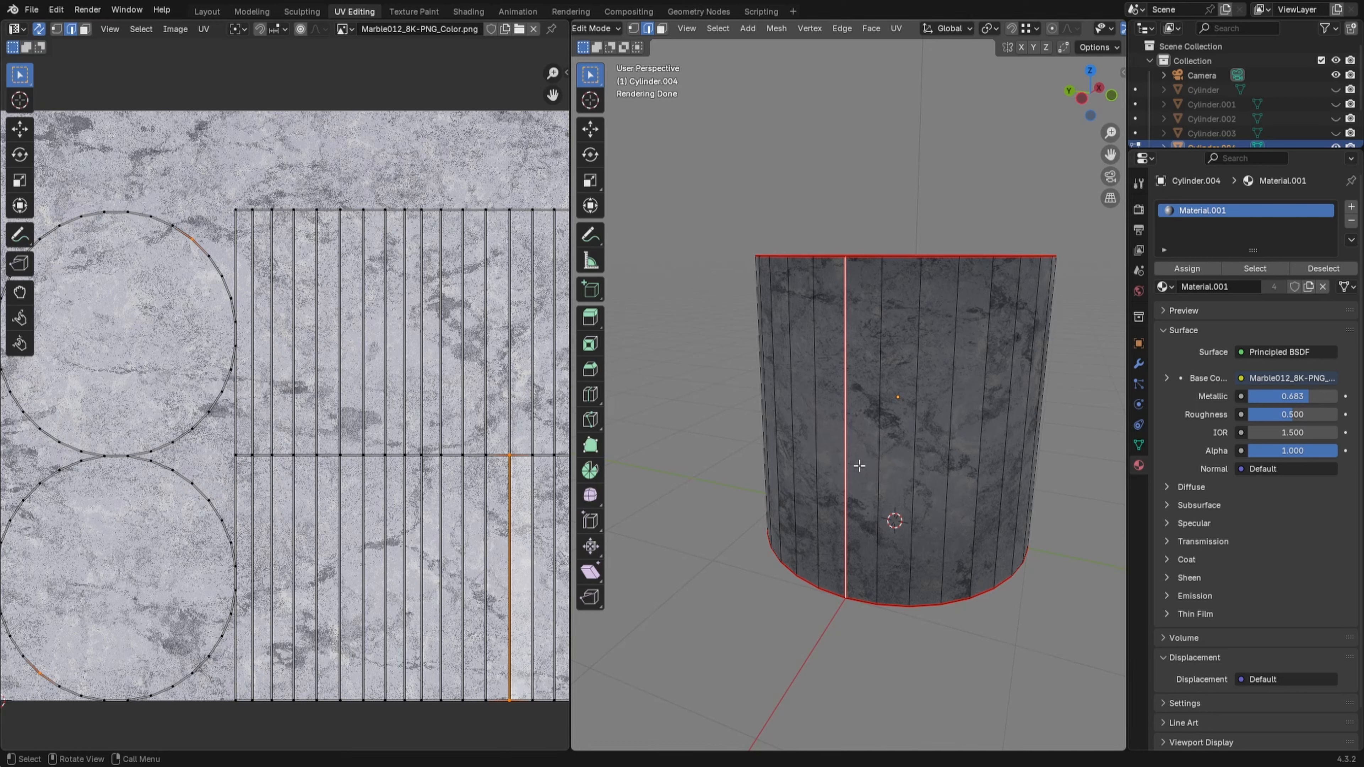
Step: Return to face selection and pick each face beside the seam in turn to compare their enlarged UV positions
{"action": "left_click", "coordinate": [662, 29]}
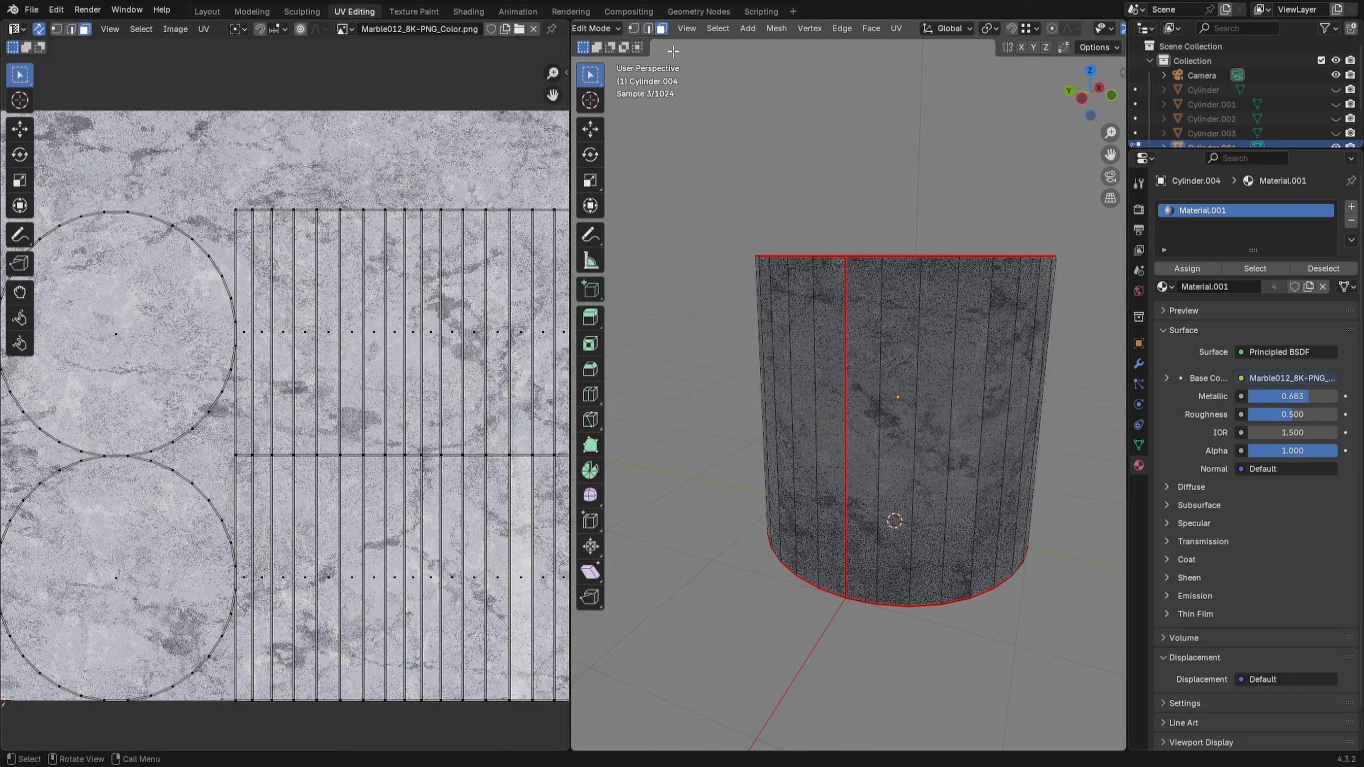
{"action": "left_click", "coordinate": [864, 537]}
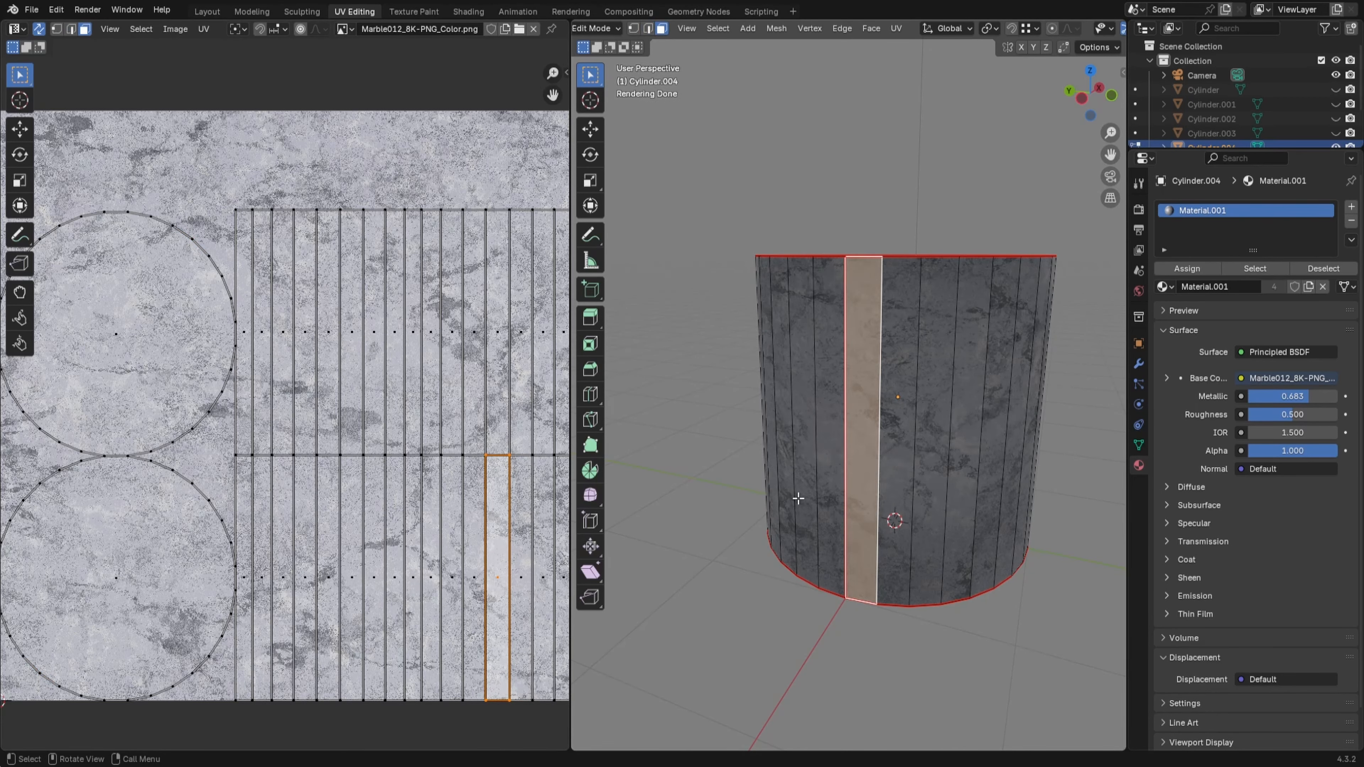
{"action": "left_click", "coordinate": [819, 484]}
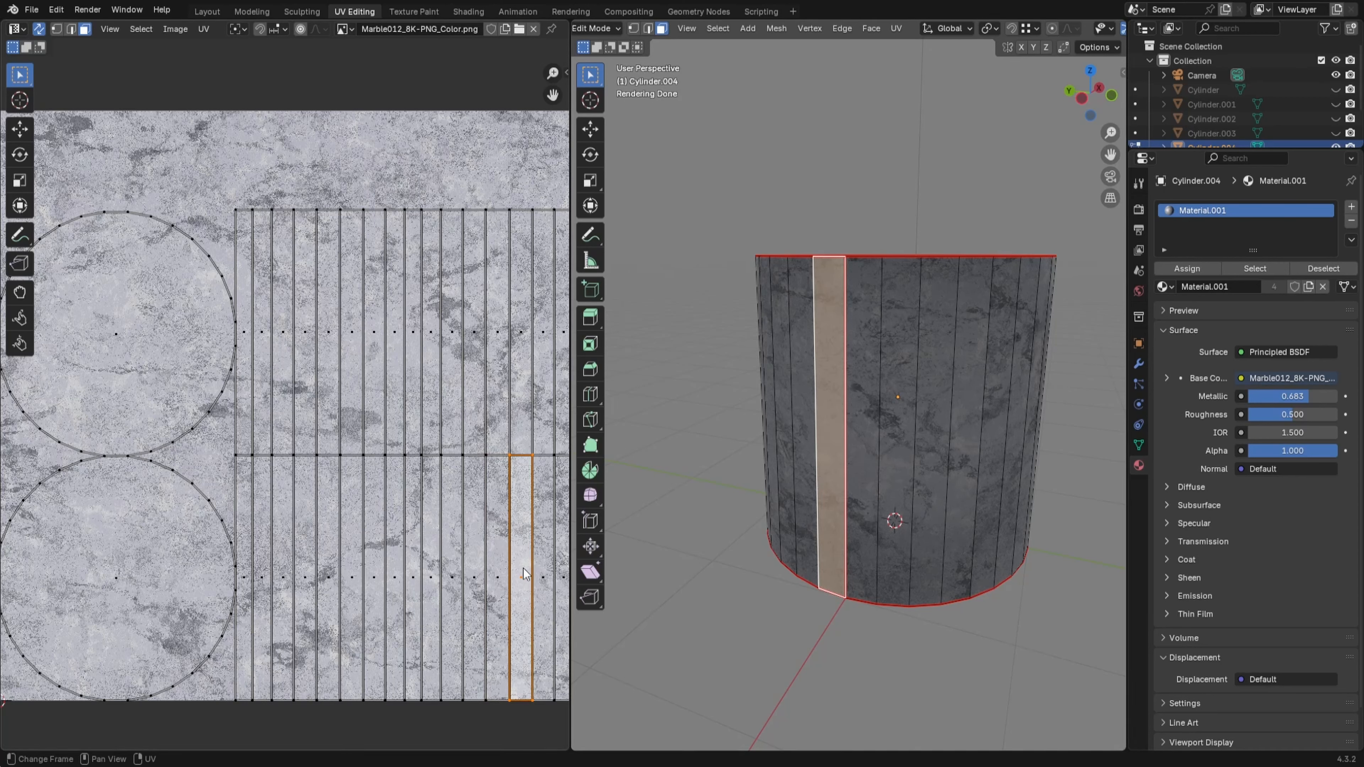
Step: Select both side faces beside the vertical seam together and compare their adjacent positions in the UV layout up close
{"action": "left_click", "coordinate": [860, 460], "text": "shift"}
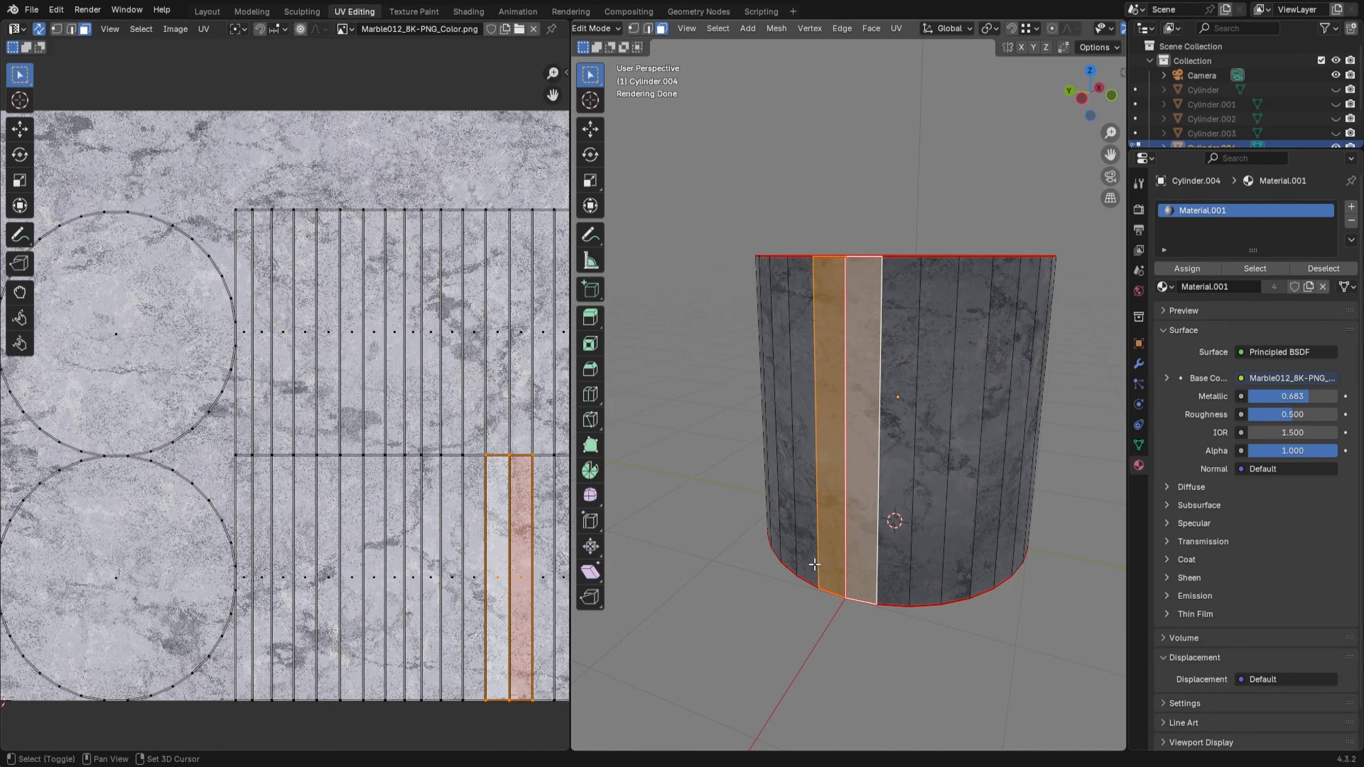
{"action": "left_click", "coordinate": [864, 503], "text": "shift"}
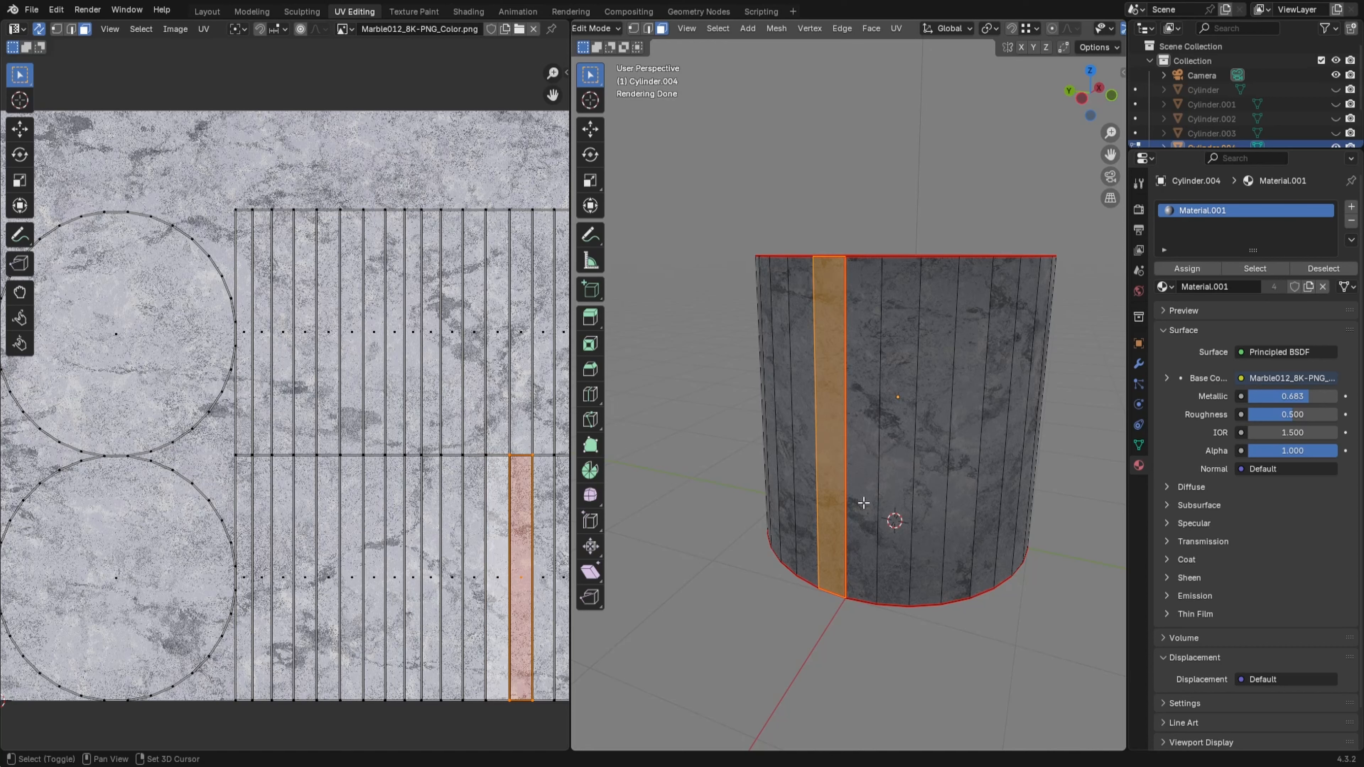
{"action": "left_click", "coordinate": [836, 485], "text": "shift"}
{"action": "left_click", "coordinate": [837, 485], "text": "shift"}
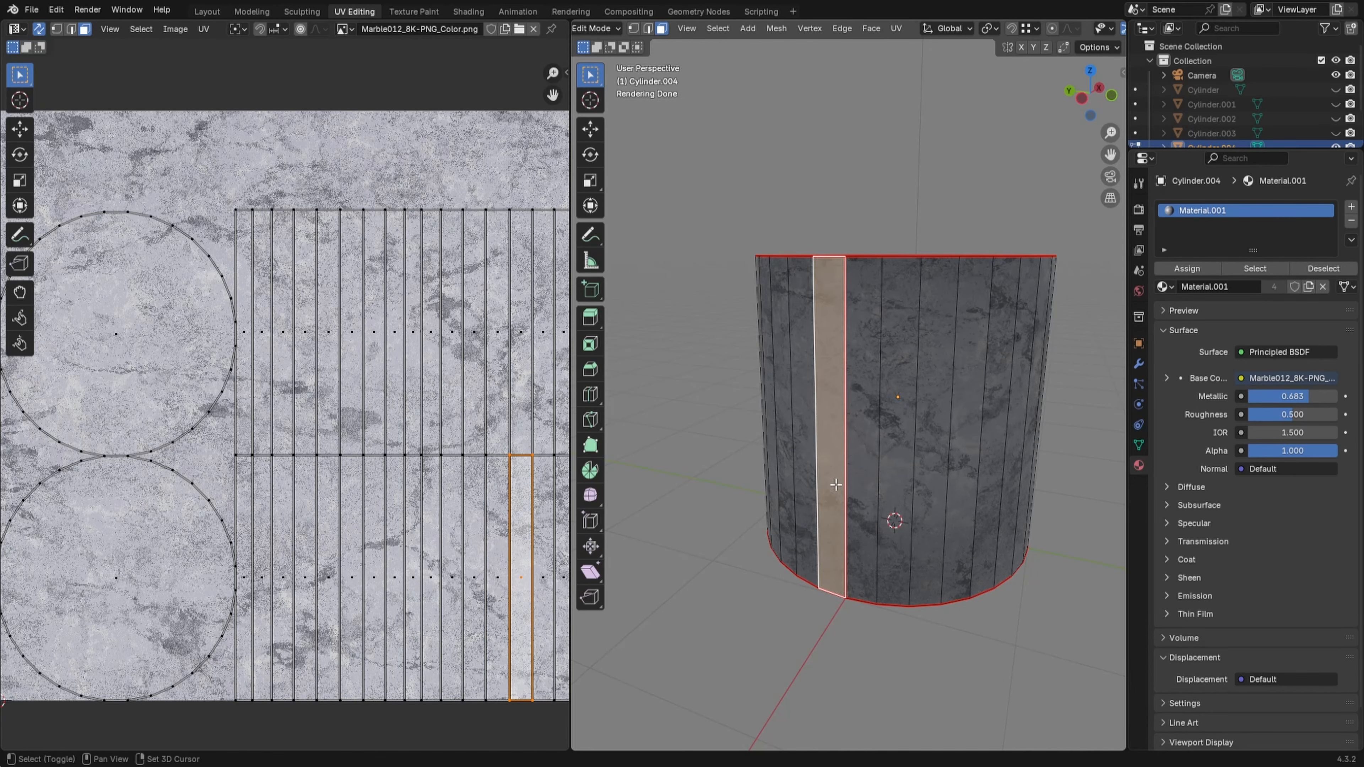
{"action": "left_click", "coordinate": [863, 490], "text": "shift"}
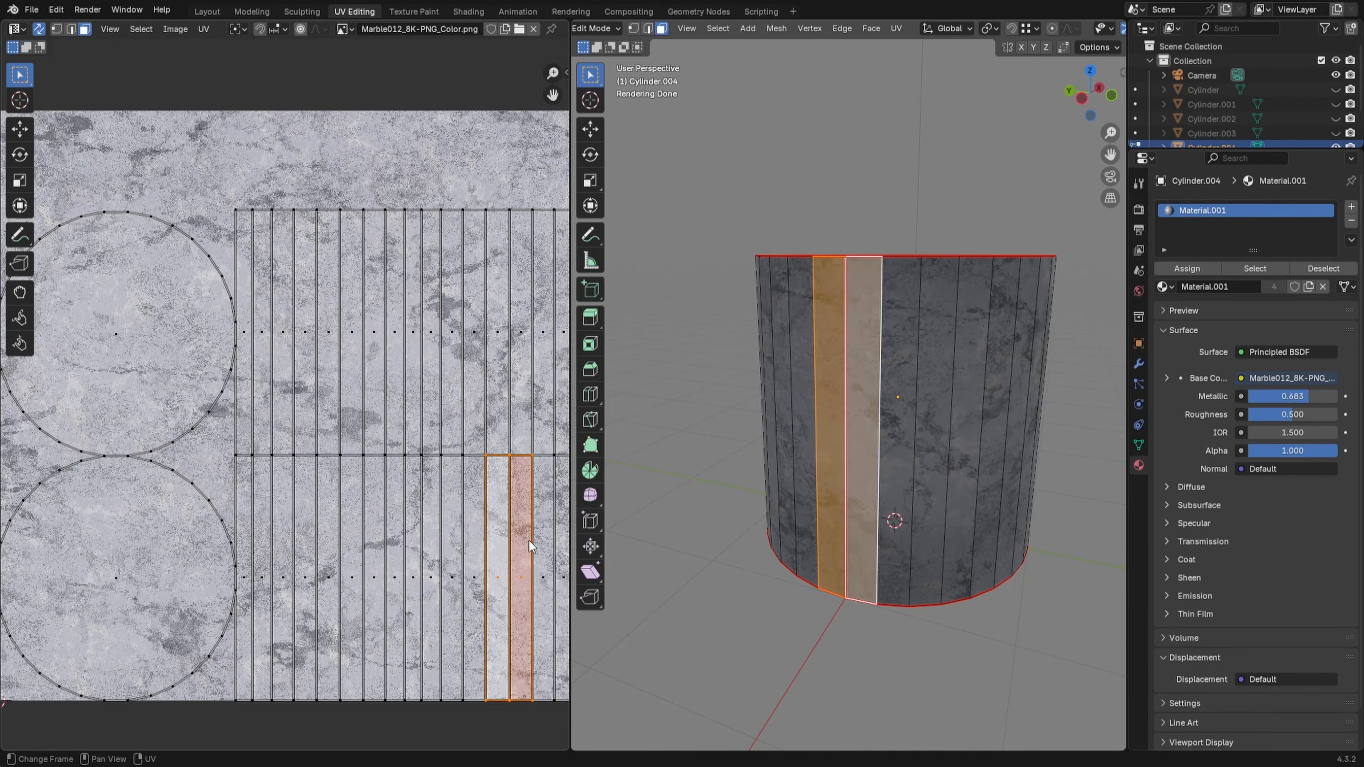
{"action": "scroll", "coordinate": [980, 529], "scroll_direction": "up", "scroll_amount": 4}
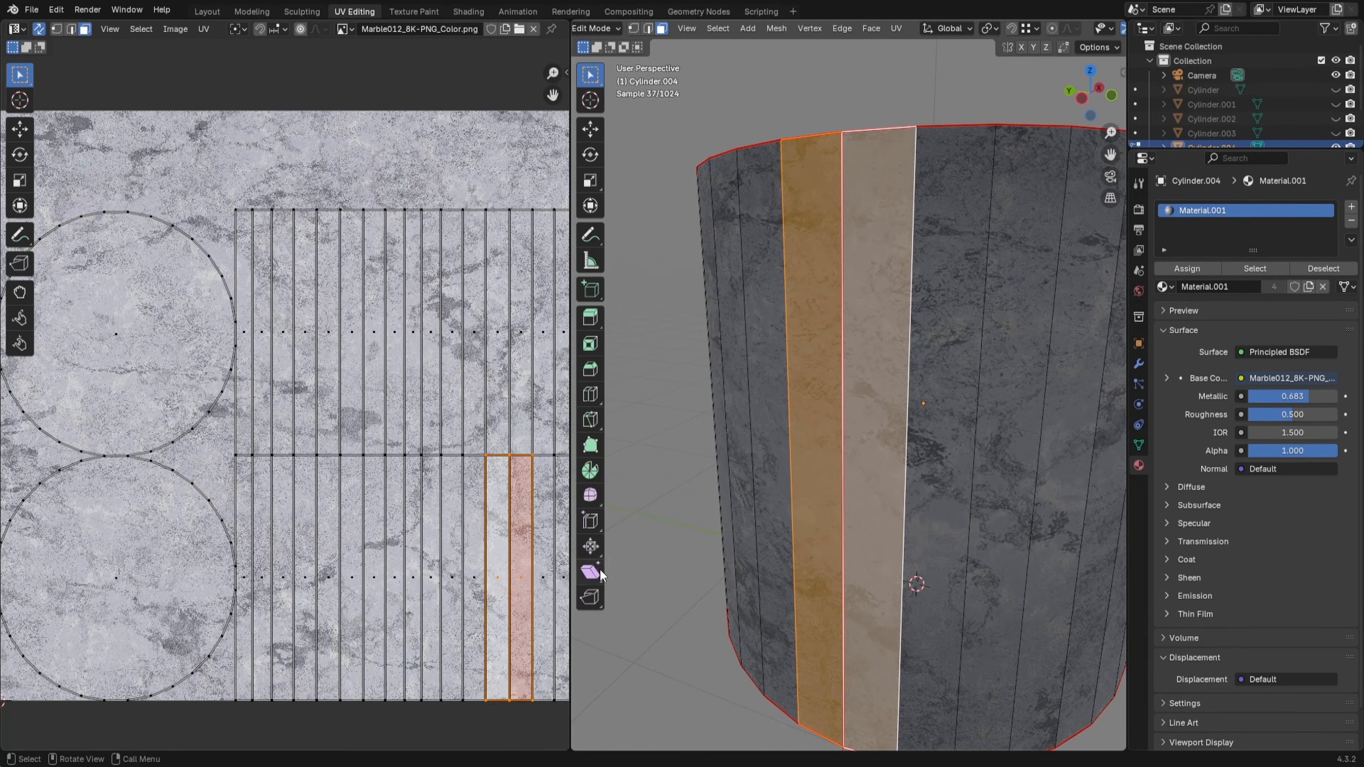
{"action": "scroll", "coordinate": [525, 597], "scroll_direction": "up", "scroll_amount": 2}
{"action": "middle_click_drag", "start_coordinate": [524, 599], "coordinate": [316, 536]}
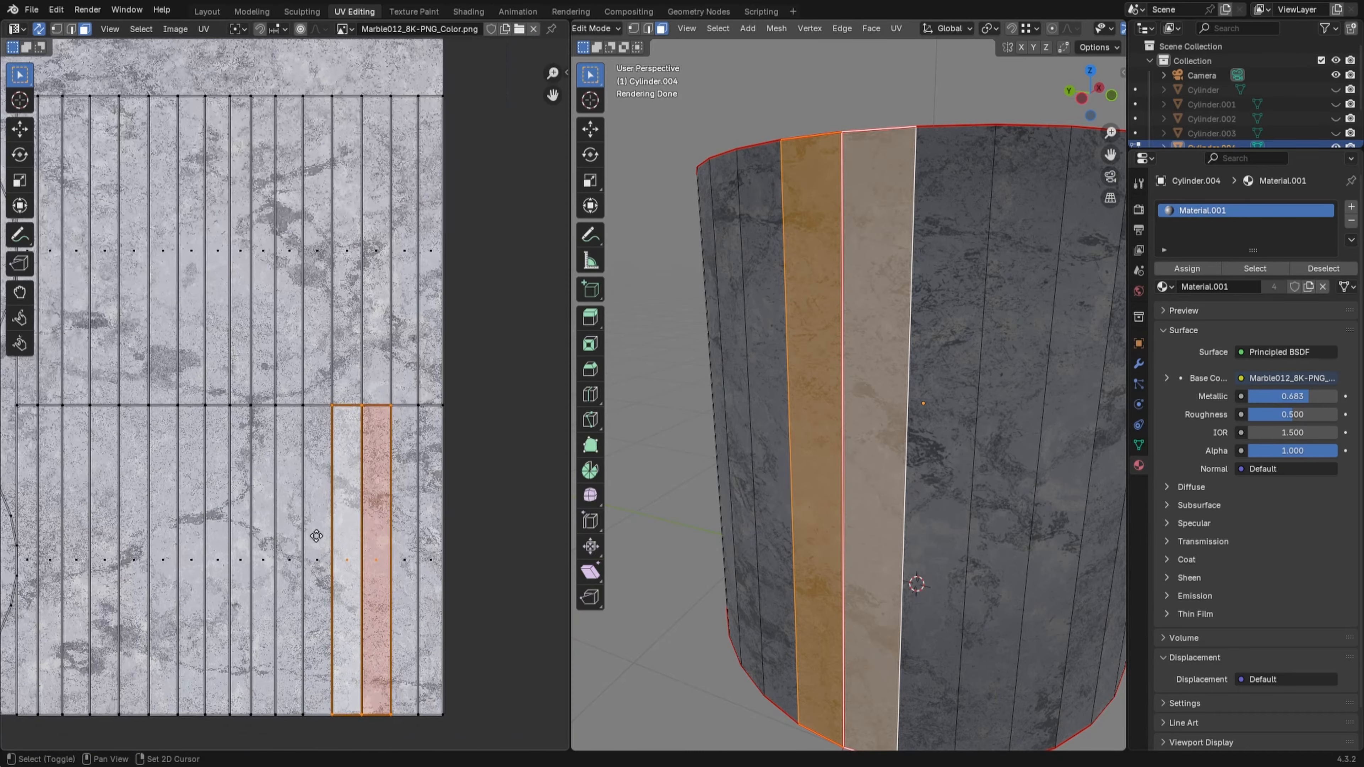
Step: Return to Object Mode and inspect the marble texture around the cylinder's side, closing in on the unmarked vertical texture break
{"action": "key", "text": "Tab"}
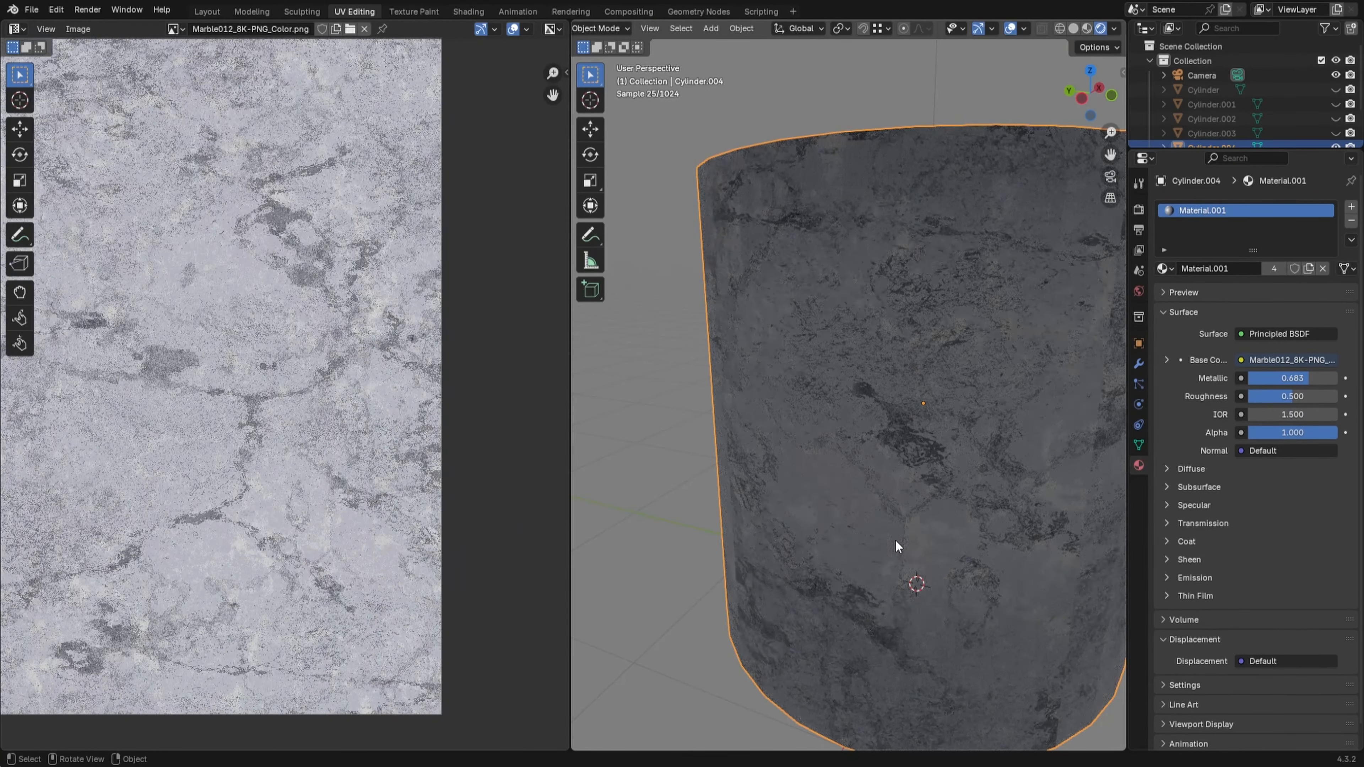
{"action": "mouse_move", "coordinate": [895, 540]}
{"action": "middle_mouse_down"}
{"action": "mouse_move", "coordinate": [925, 532]}
{"action": "mouse_move", "coordinate": [932, 546]}
{"action": "mouse_move", "coordinate": [868, 551]}
{"action": "mouse_move", "coordinate": [913, 558]}
{"action": "middle_mouse_up"}
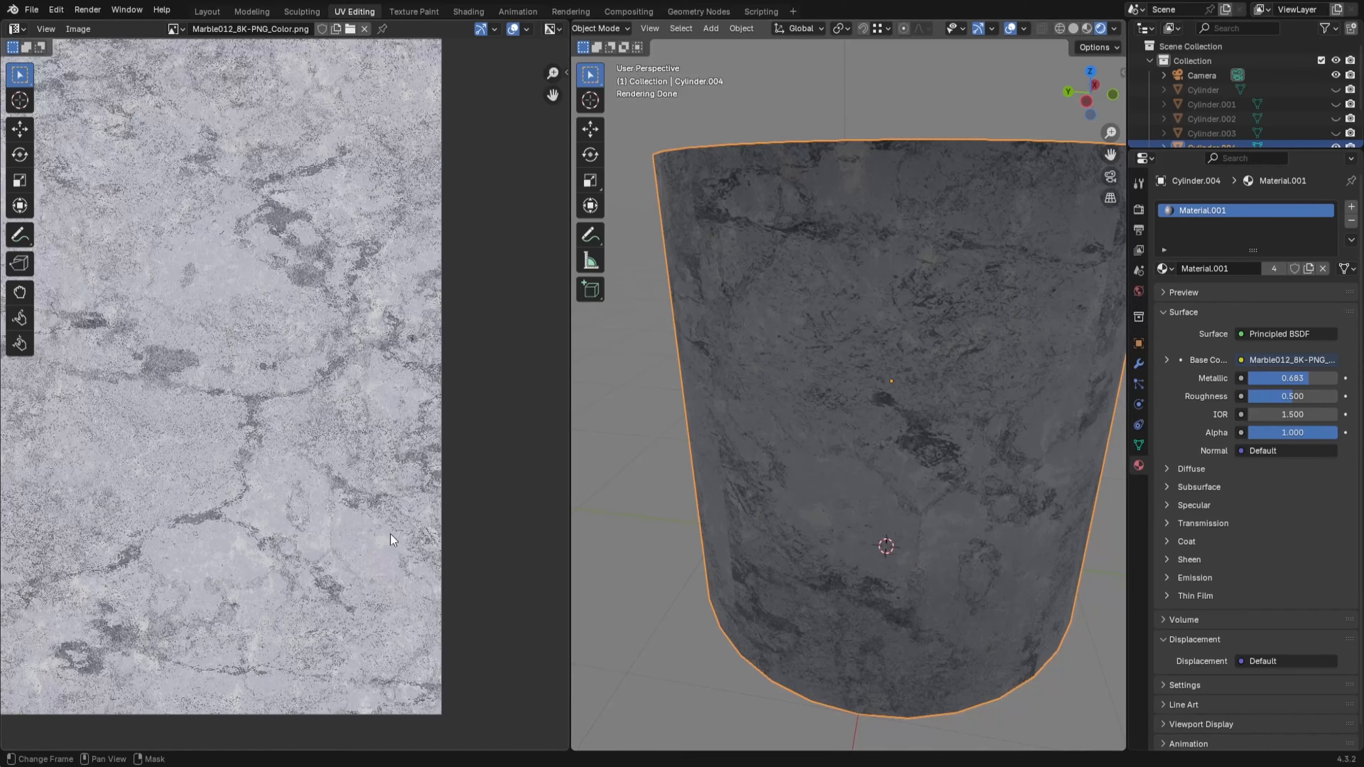
{"action": "mouse_move", "coordinate": [817, 496]}
{"action": "middle_mouse_down"}
{"action": "mouse_move", "coordinate": [886, 494]}
{"action": "mouse_move", "coordinate": [790, 495]}
{"action": "middle_mouse_up"}
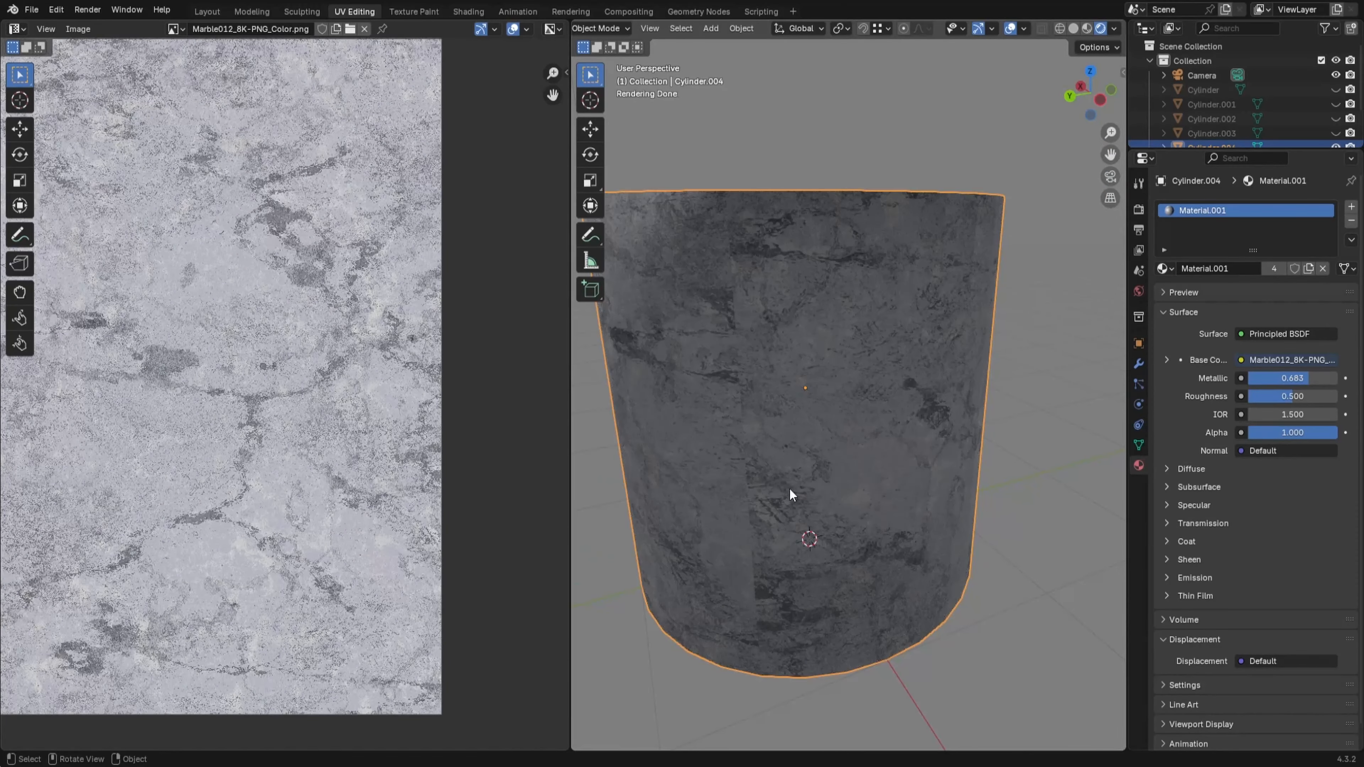
{"action": "middle_click_drag", "start_coordinate": [758, 444], "coordinate": [841, 473], "text": "shift"}
{"action": "scroll", "coordinate": [833, 450], "scroll_direction": "up", "scroll_amount": 1}
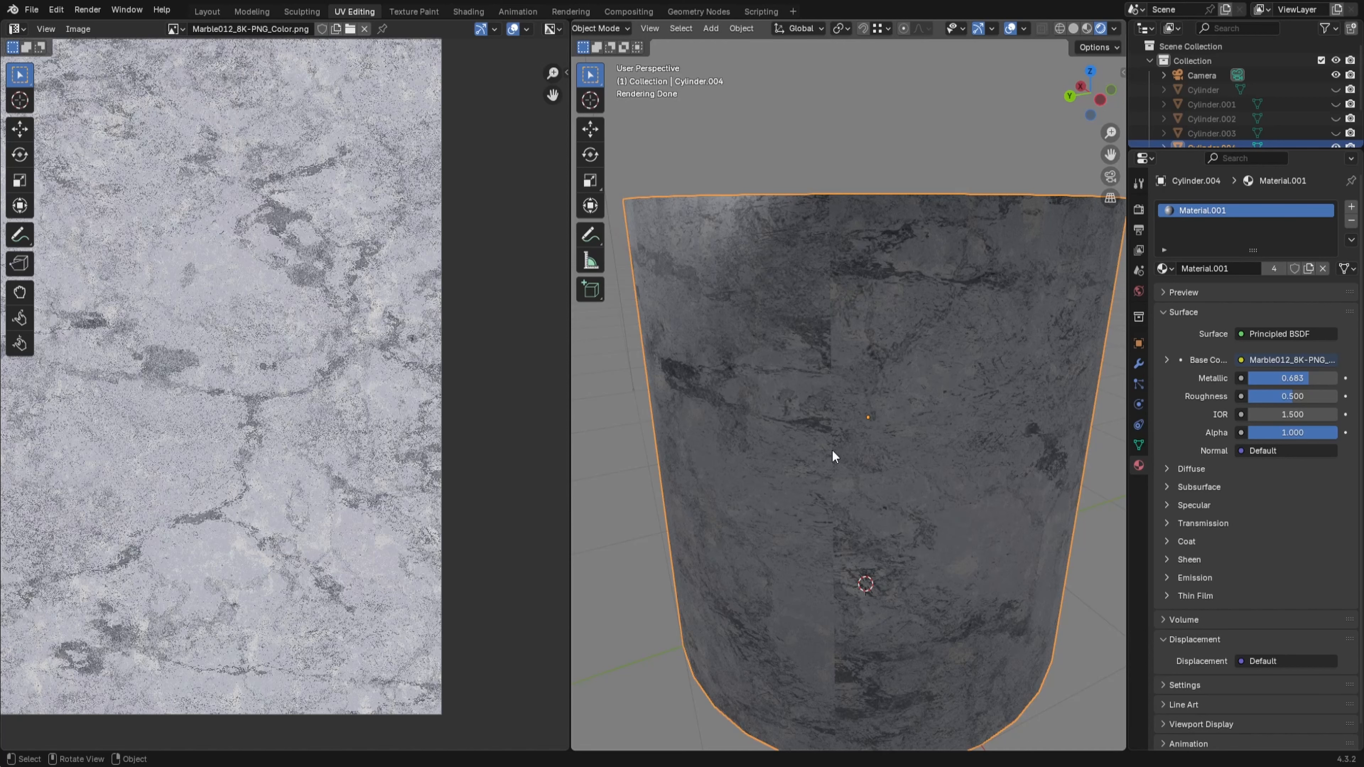
Step: Enter Edit Mode, select the two side faces meeting at the texture break and compare their places across the whole UV layout
{"action": "key", "text": "Tab"}
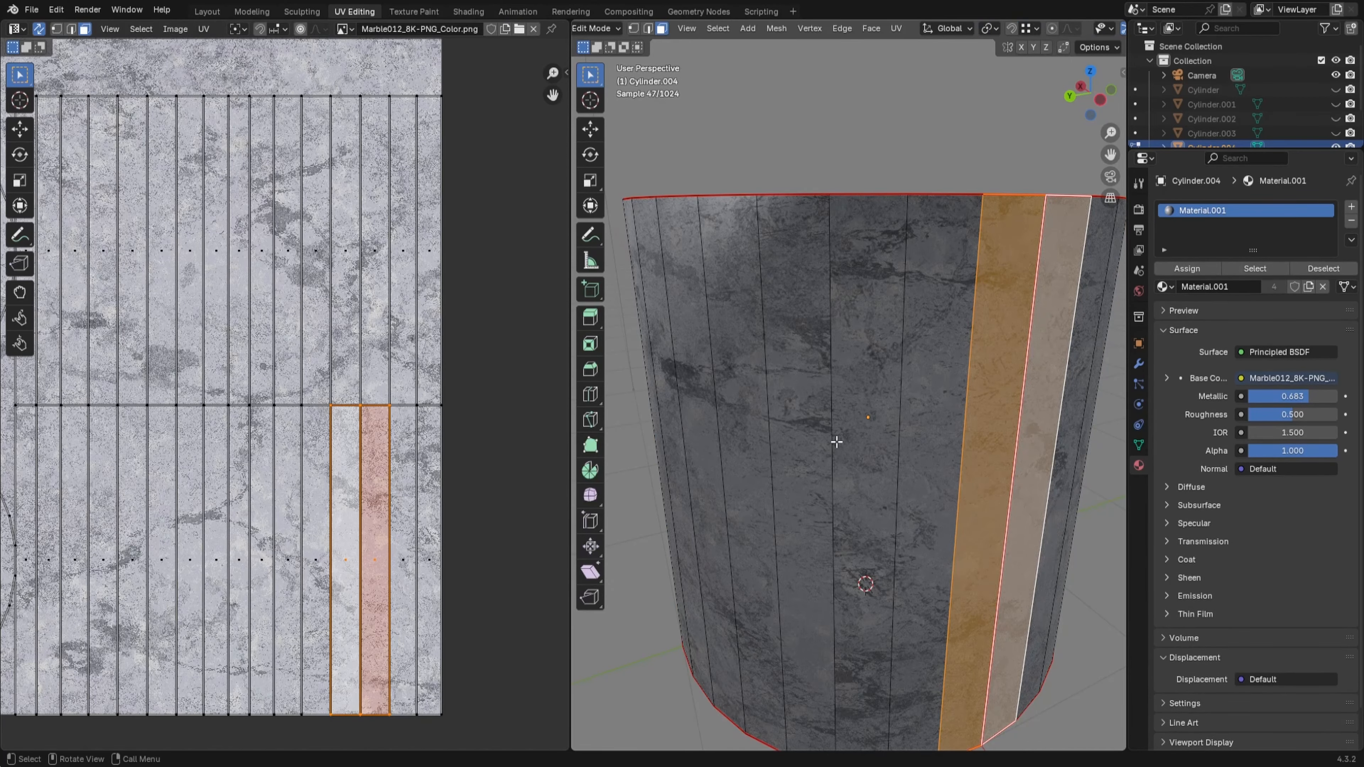
{"action": "left_click", "coordinate": [853, 435]}
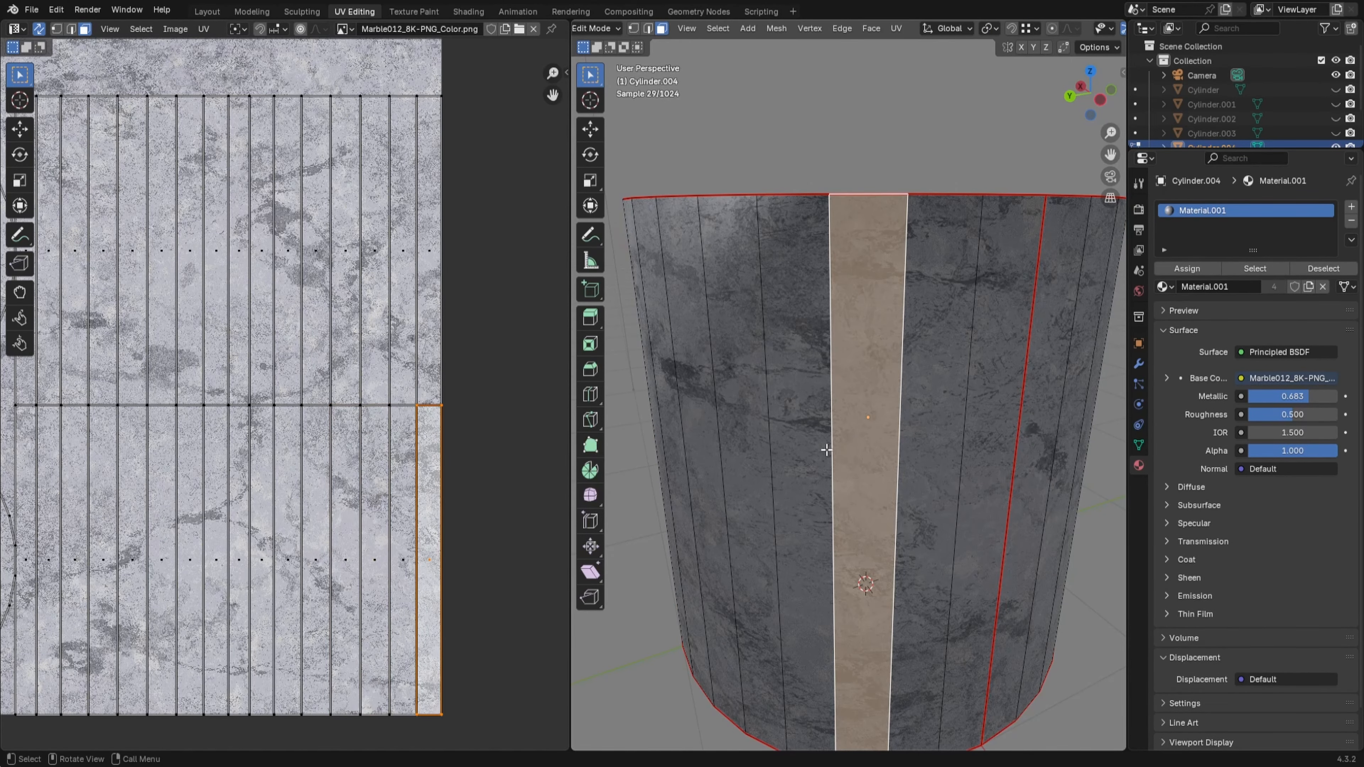
{"action": "left_click", "coordinate": [811, 459], "text": "shift"}
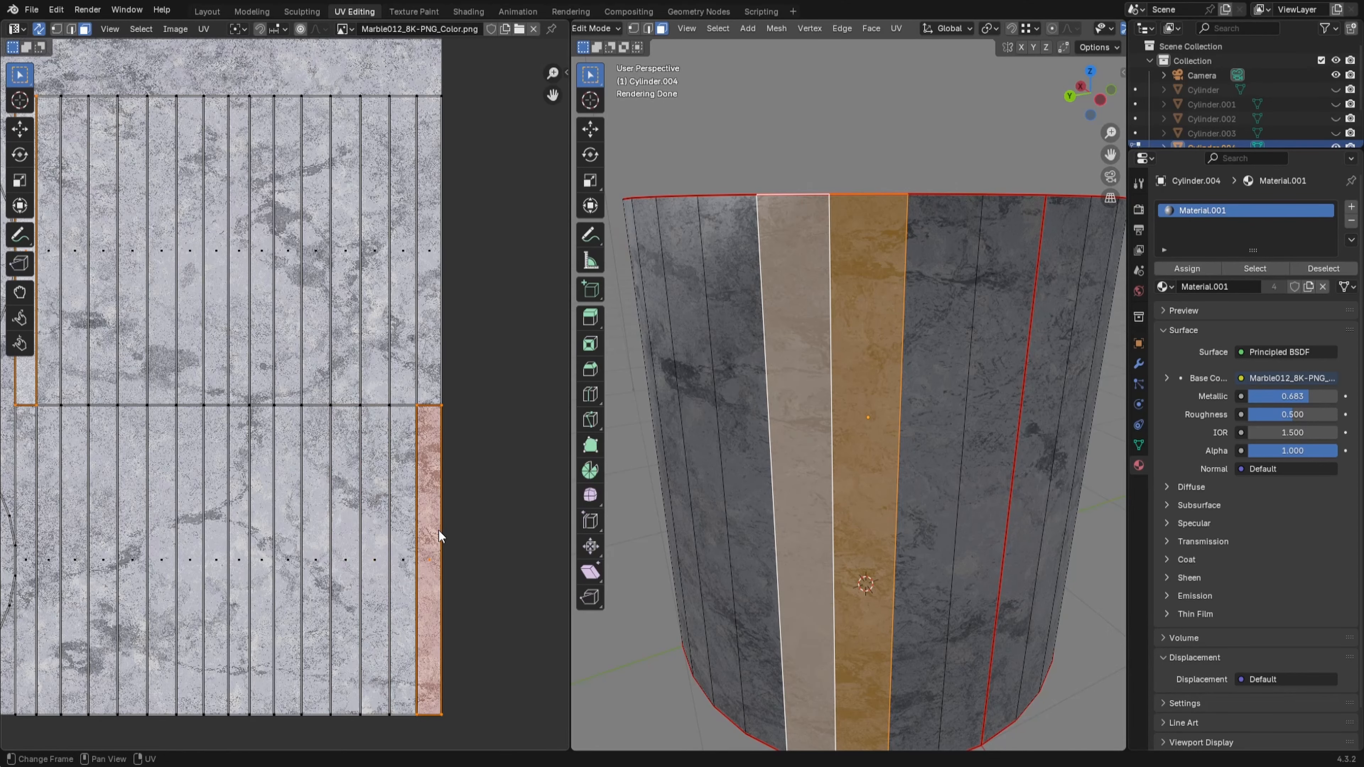
{"action": "scroll", "coordinate": [367, 474], "scroll_direction": "down", "scroll_amount": 2}
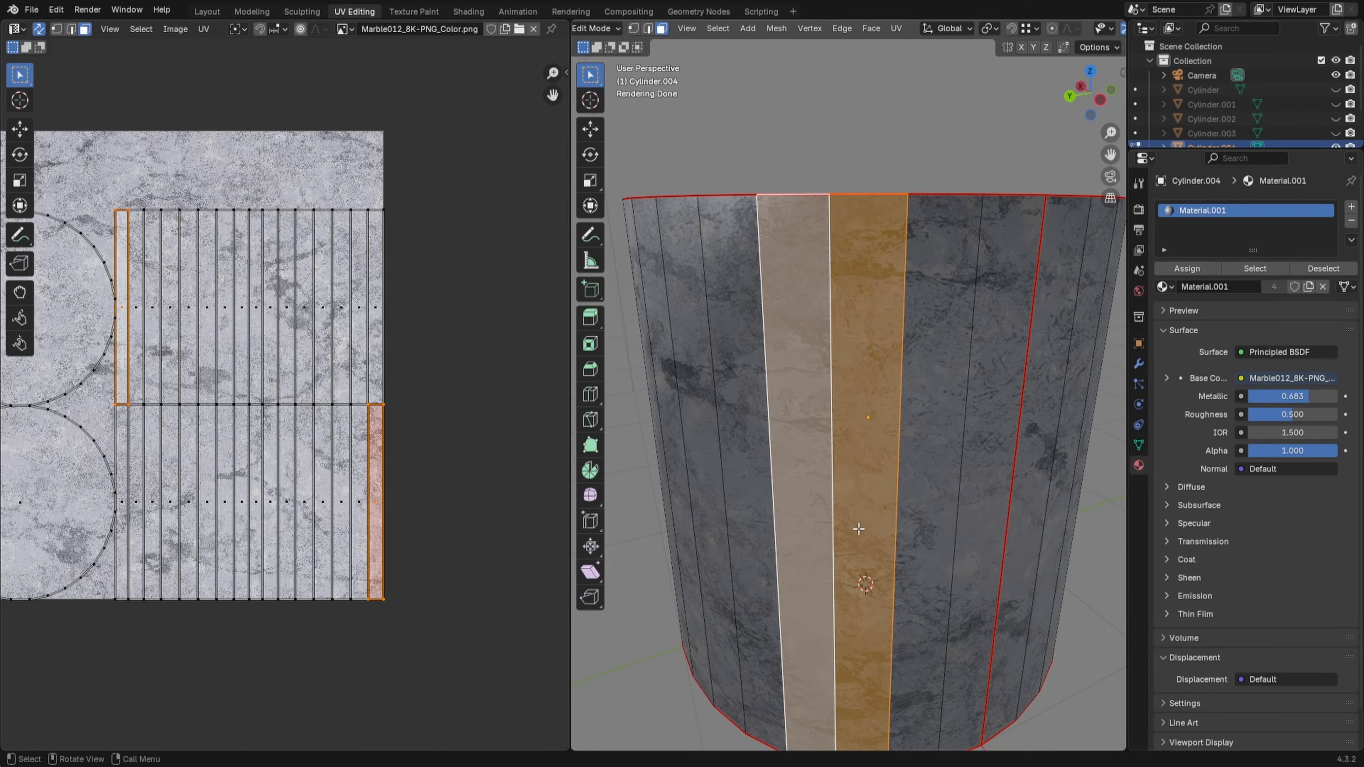
{"action": "left_click", "coordinate": [873, 521]}
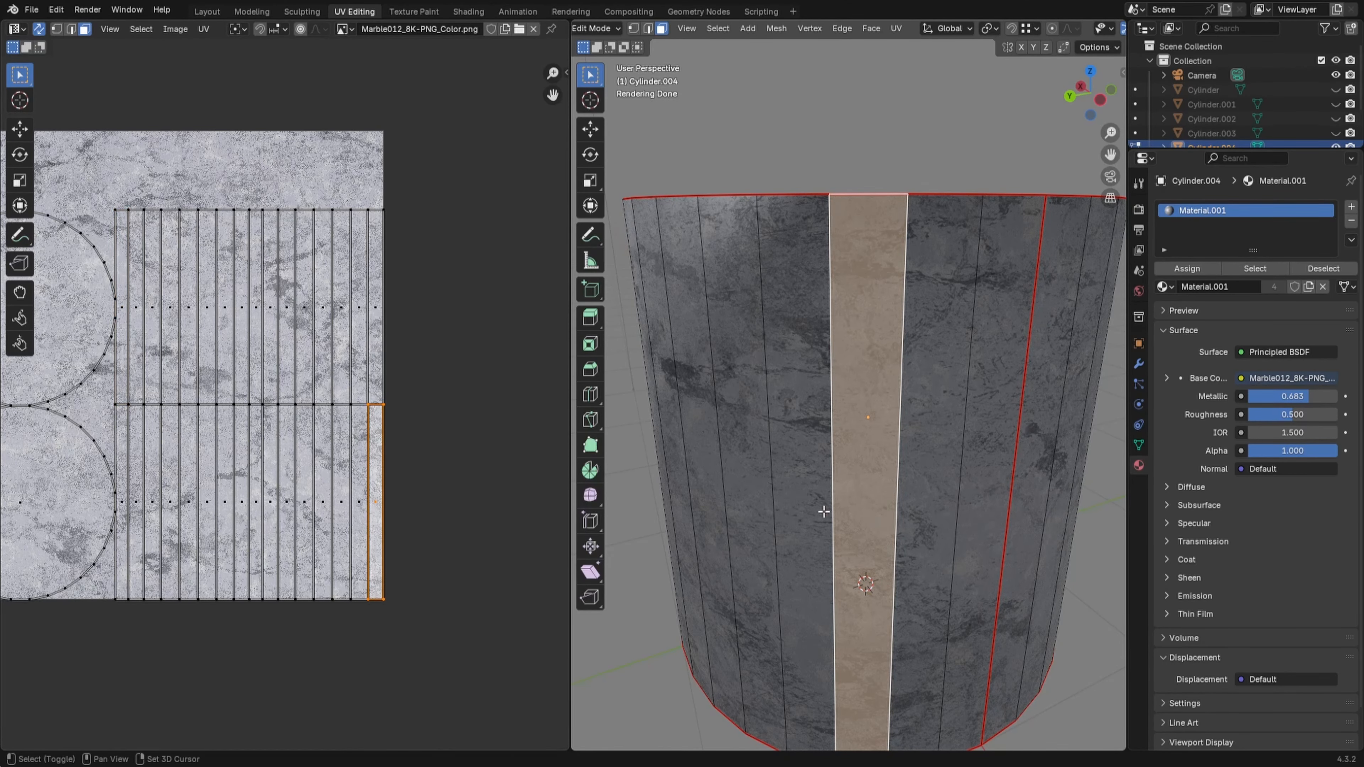
{"action": "left_click", "coordinate": [810, 510], "text": "shift"}
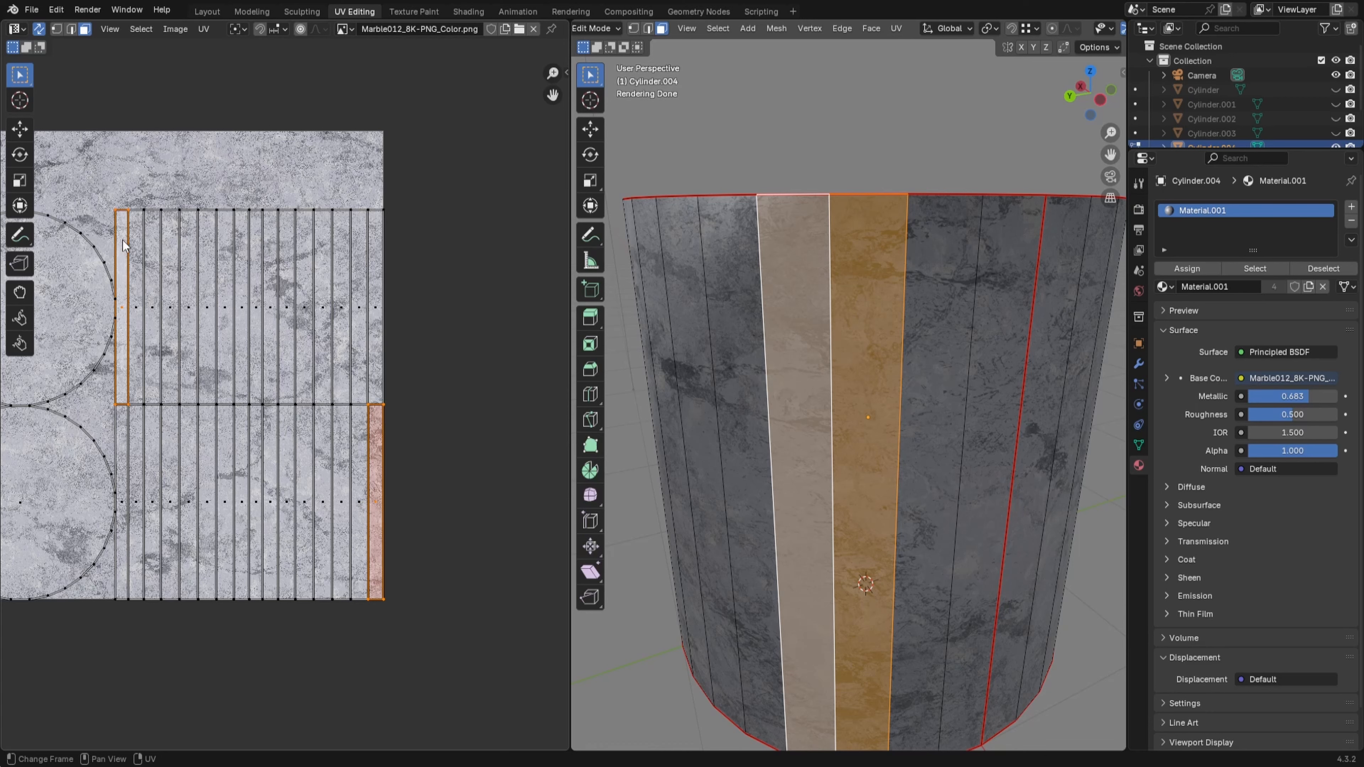
{"action": "scroll", "coordinate": [259, 323], "scroll_direction": "down", "scroll_amount": 1}
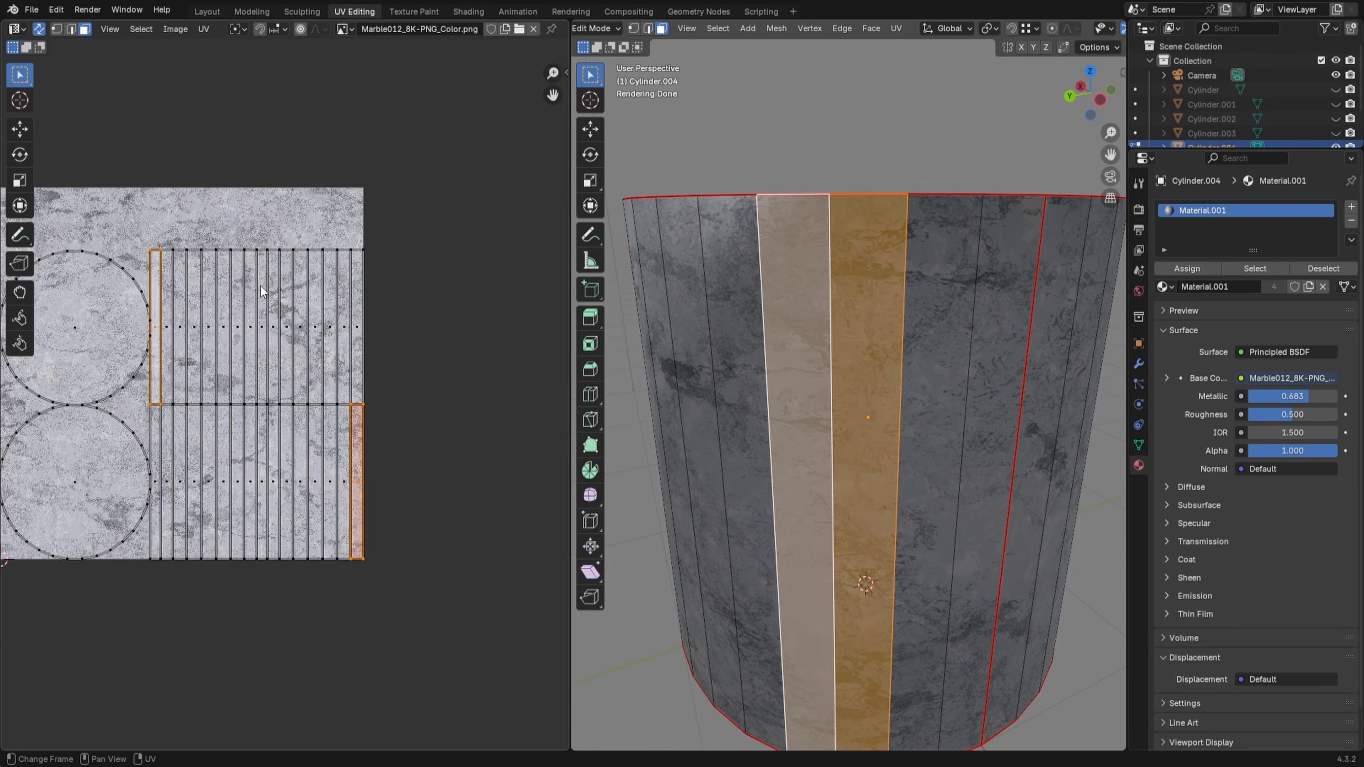
{"action": "middle_click_drag", "start_coordinate": [227, 272], "coordinate": [322, 264]}
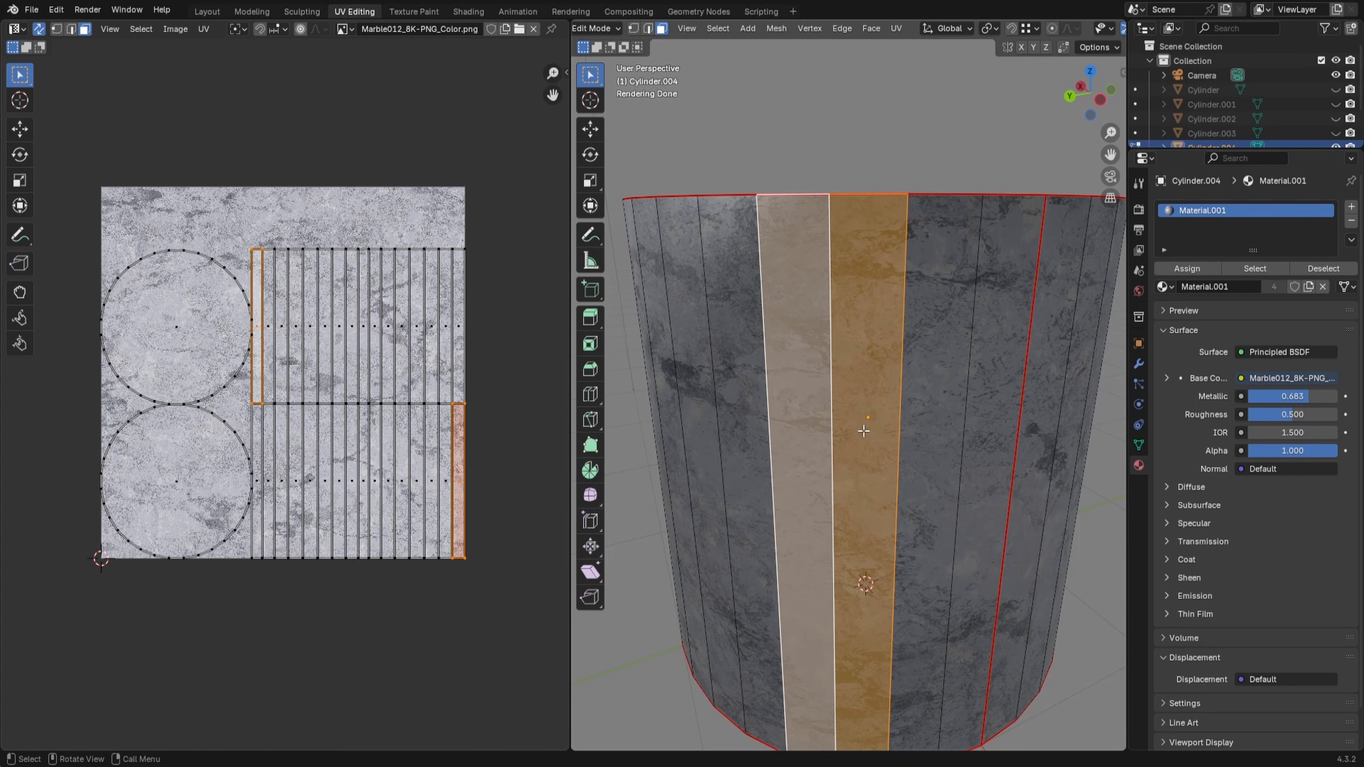
Step: Select all of the cylinder's faces and unwrap them with Cube Projection
{"action": "scroll", "coordinate": [866, 430], "scroll_direction": "down", "scroll_amount": 2}
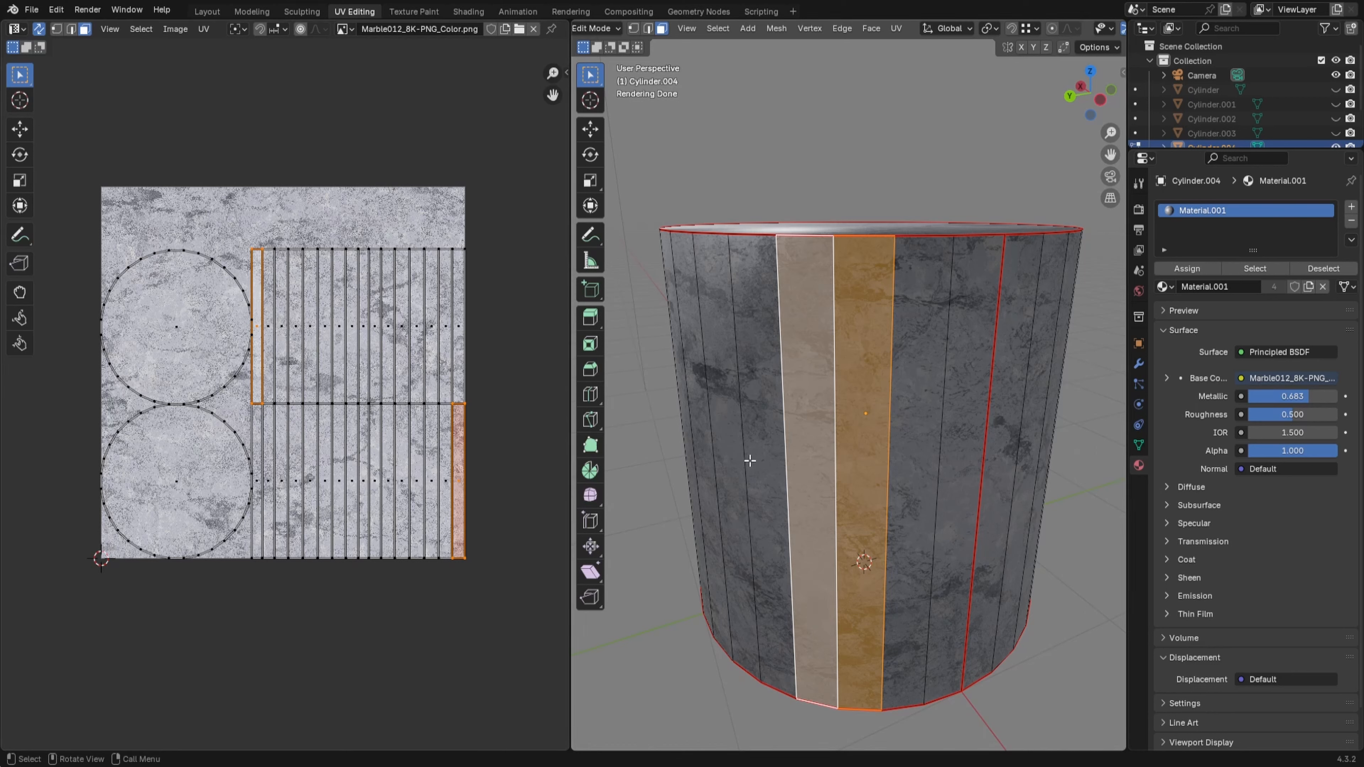
{"action": "key", "text": "a"}
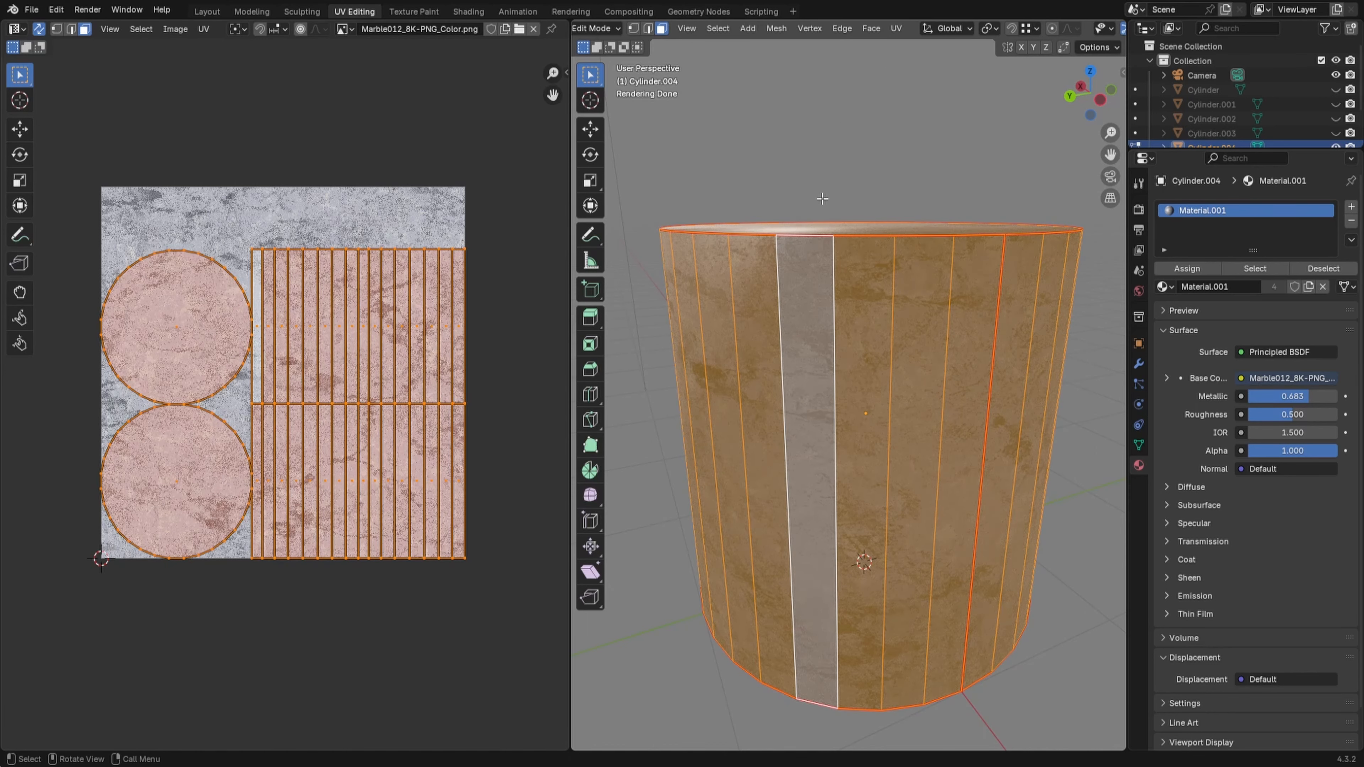
{"action": "key", "text": "u"}
{"action": "mouse_move", "coordinate": [849, 389]}
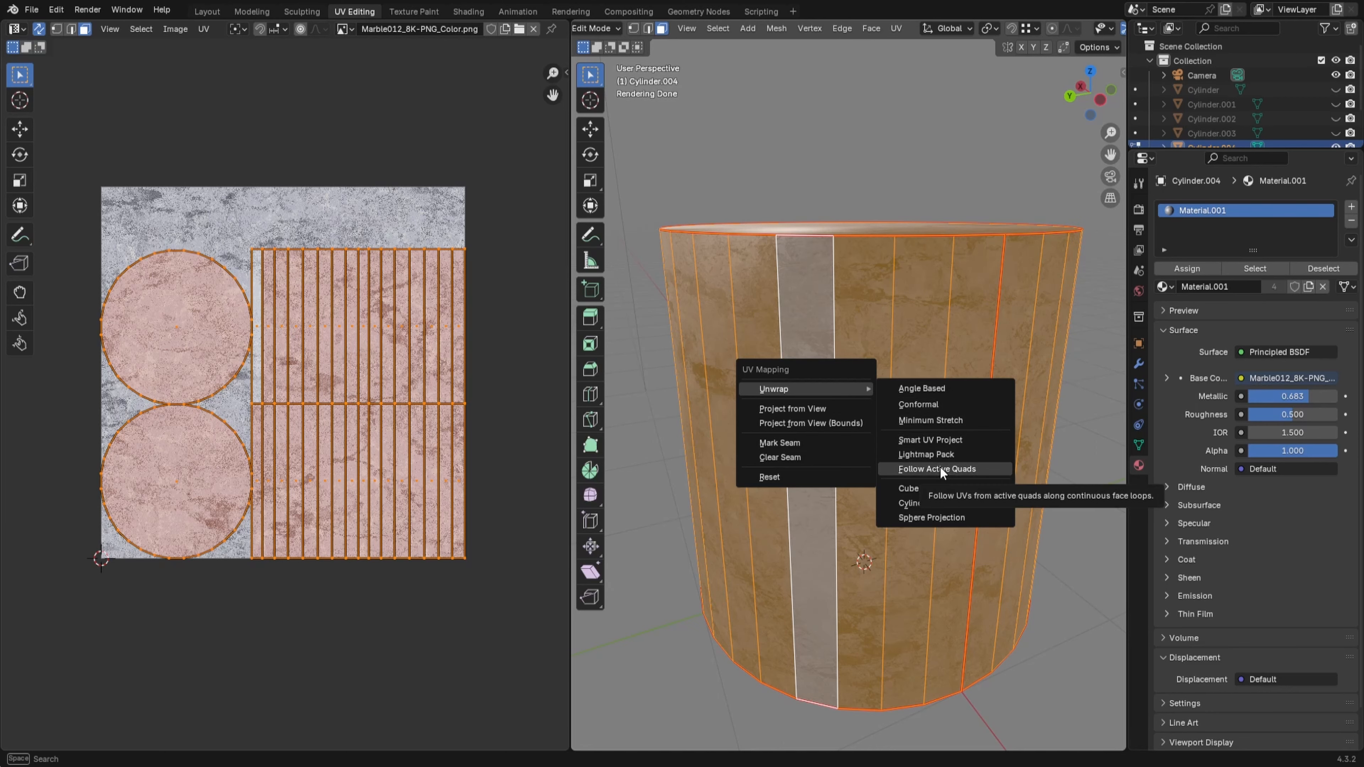
{"action": "left_click", "coordinate": [940, 487]}
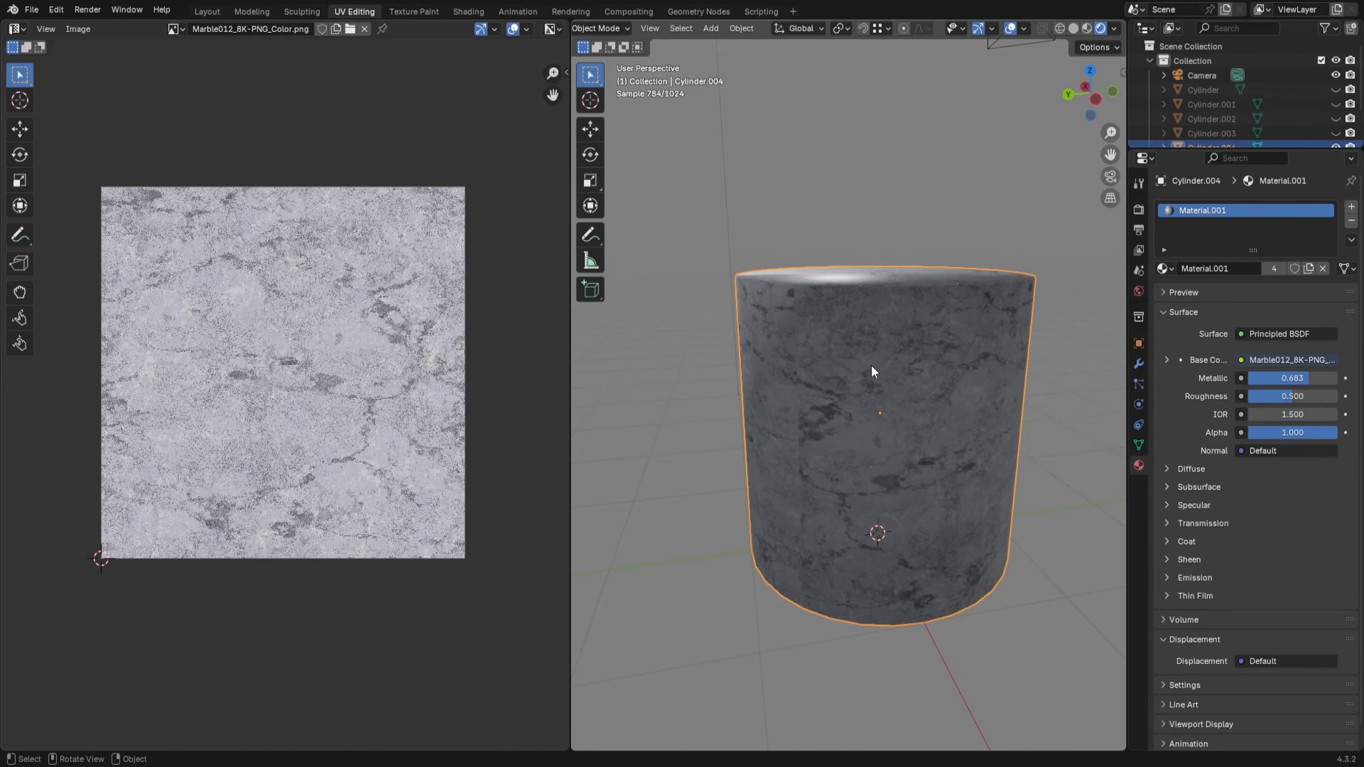
Step: Examine the cube-projected marble texture around the cylinder in Object Mode and its UV layout in Edit Mode
{"action": "mouse_move", "coordinate": [871, 365]}
{"action": "middle_mouse_down"}
{"action": "mouse_move", "coordinate": [902, 372]}
{"action": "mouse_move", "coordinate": [882, 364]}
{"action": "middle_mouse_up"}
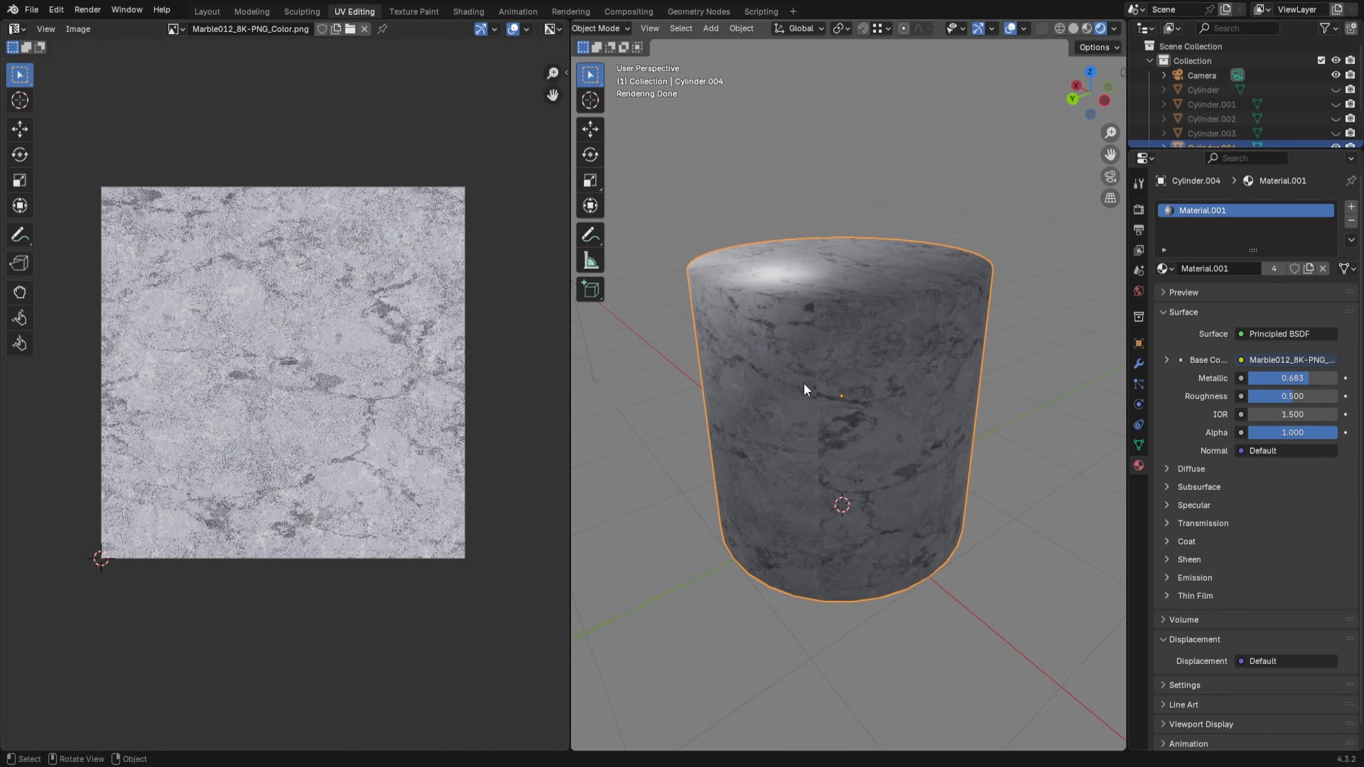
{"action": "key", "text": "Tab"}
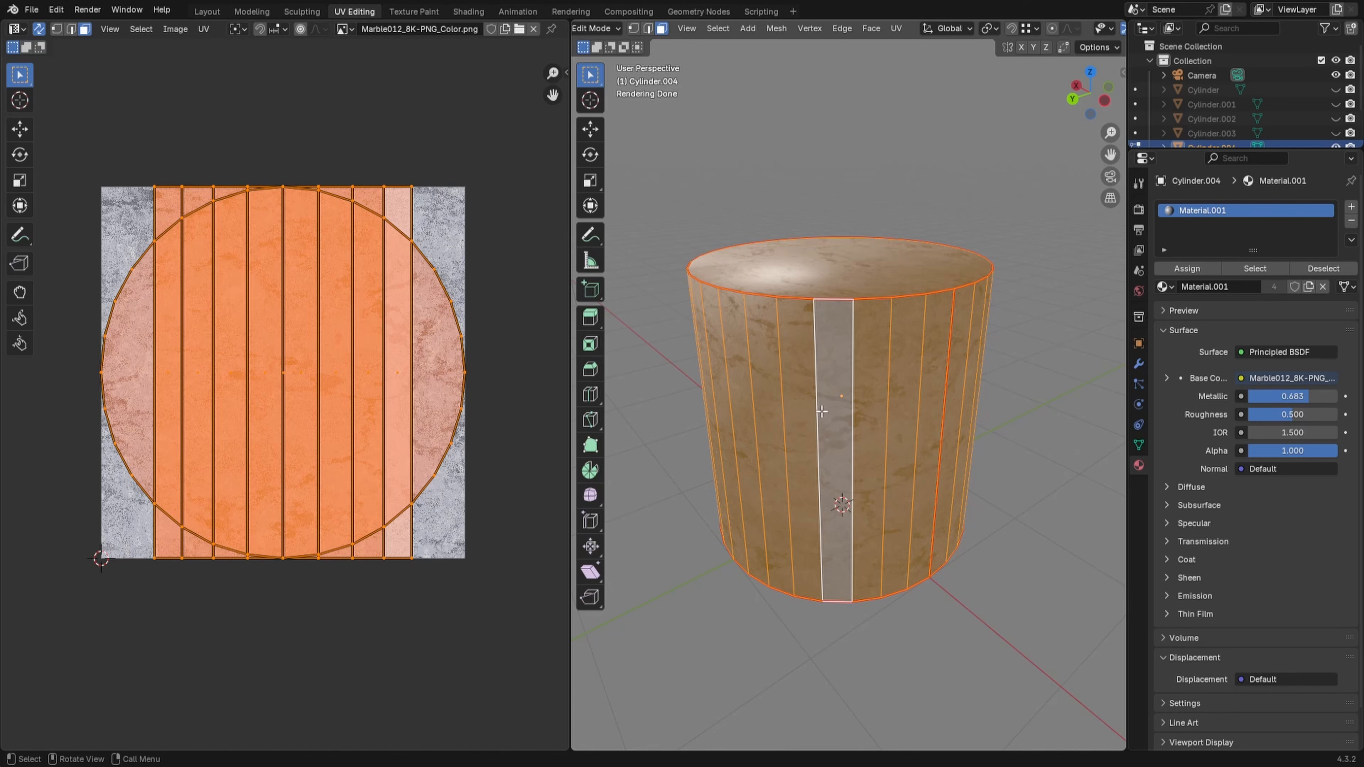
{"action": "scroll", "coordinate": [811, 383], "scroll_direction": "down", "scroll_amount": 1}
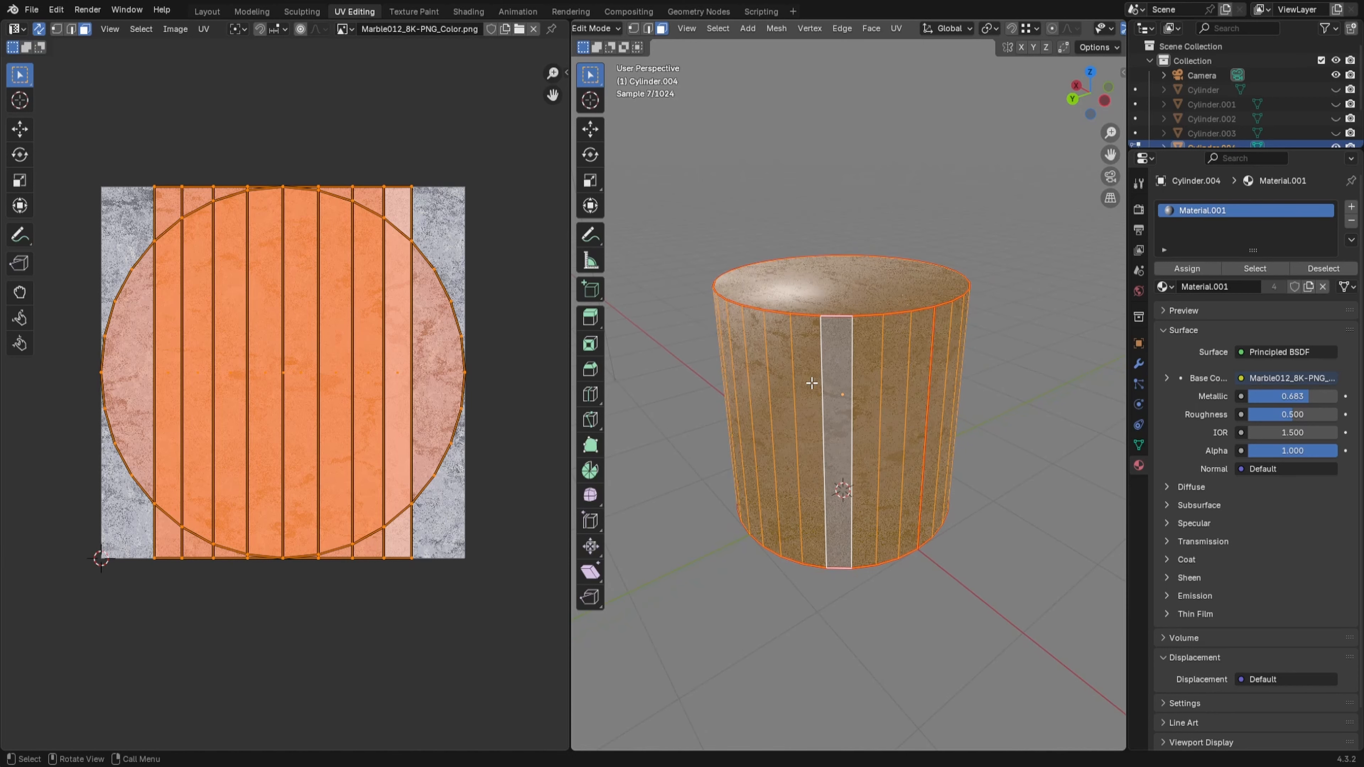
{"action": "scroll", "coordinate": [811, 385], "scroll_direction": "up", "scroll_amount": 1}
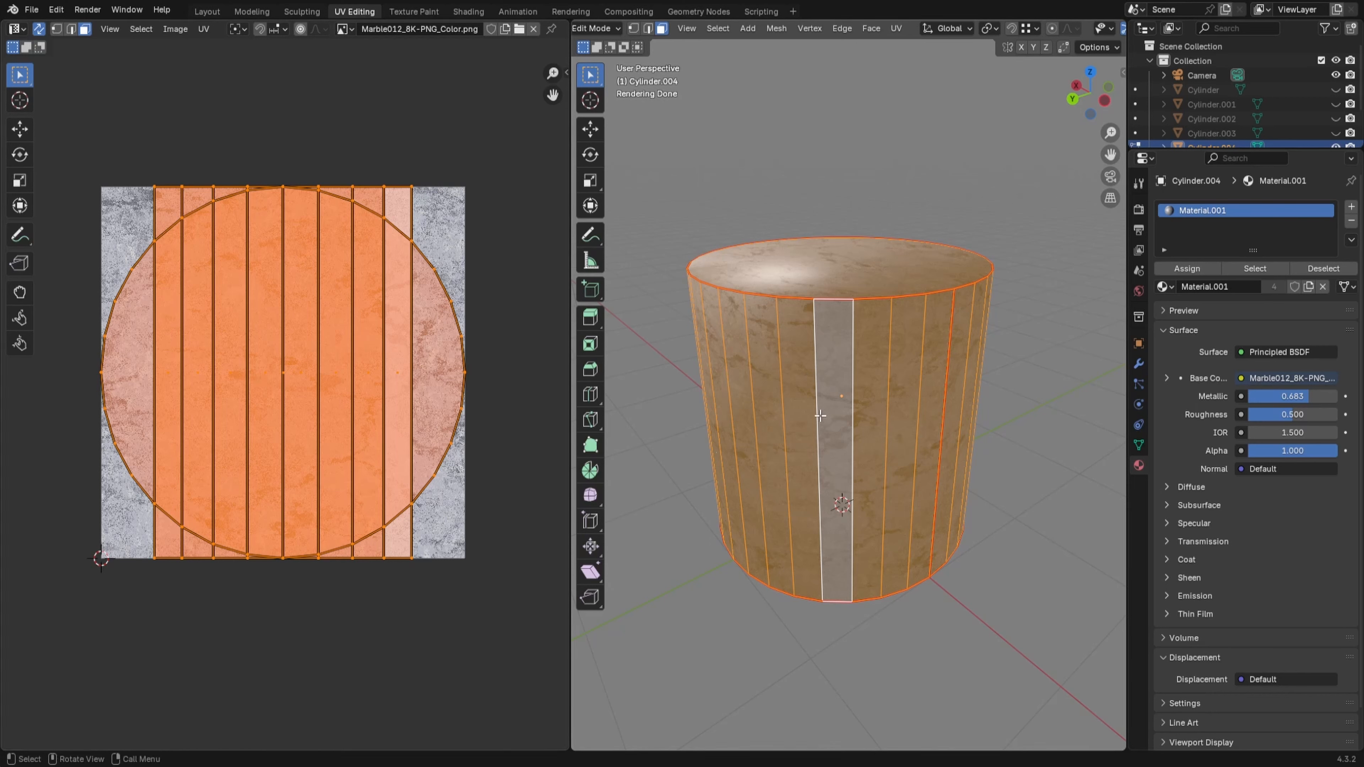
{"action": "scroll", "coordinate": [801, 398], "scroll_direction": "down", "scroll_amount": 1}
{"action": "key", "text": "Tab"}
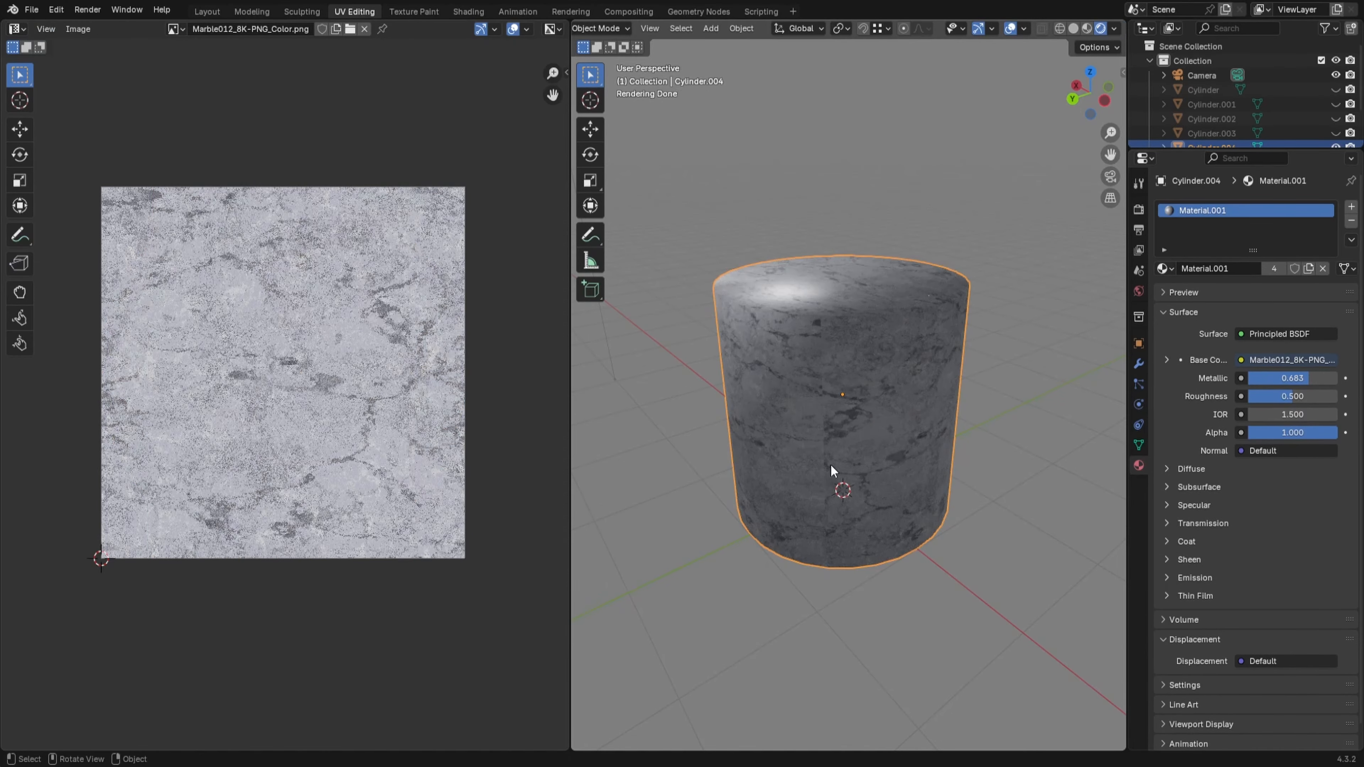
{"action": "scroll", "coordinate": [819, 407], "scroll_direction": "down", "scroll_amount": 2}
{"action": "mouse_move", "coordinate": [820, 406]}
{"action": "middle_mouse_down"}
{"action": "mouse_move", "coordinate": [843, 381]}
{"action": "mouse_move", "coordinate": [1037, 372]}
{"action": "mouse_move", "coordinate": [886, 407]}
{"action": "mouse_move", "coordinate": [828, 403]}
{"action": "middle_mouse_up"}
{"action": "scroll", "coordinate": [836, 388], "scroll_direction": "up", "scroll_amount": 3}
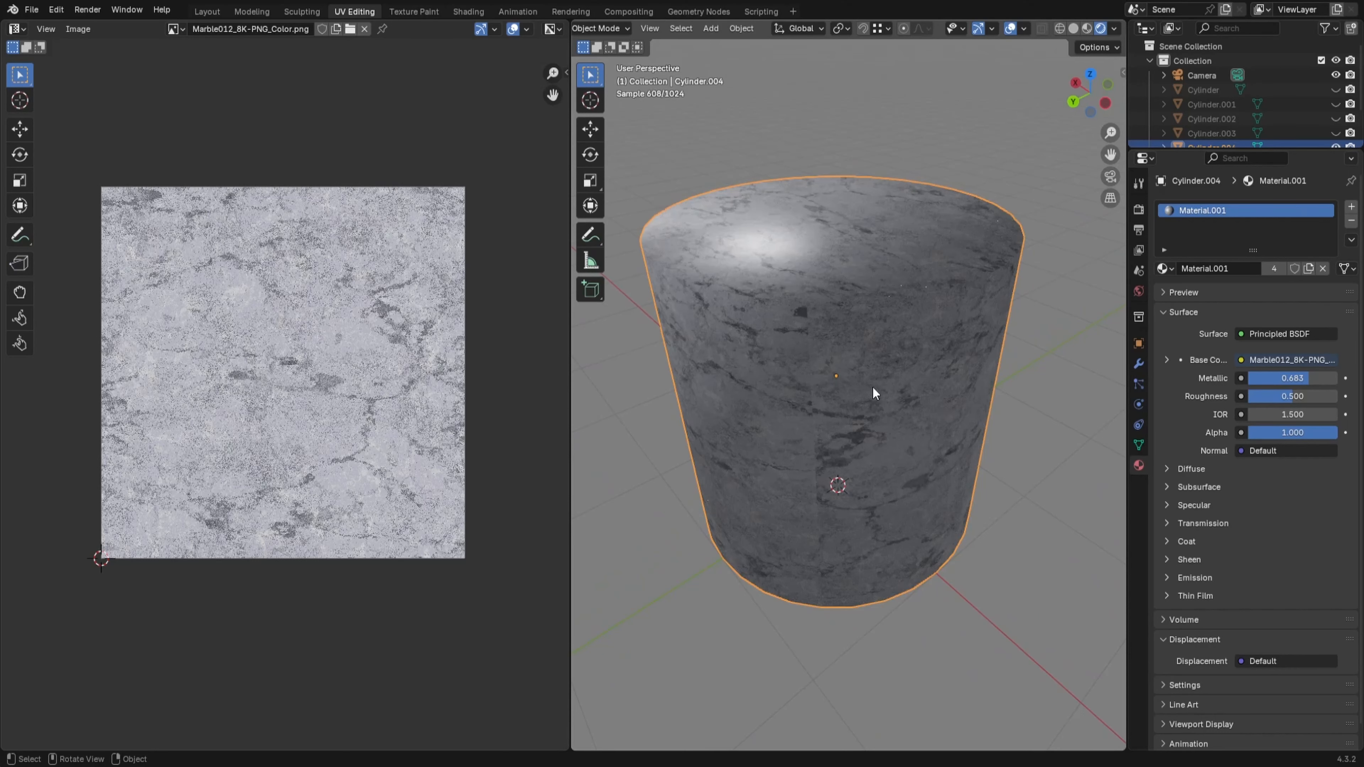
{"action": "key", "text": "Tab"}
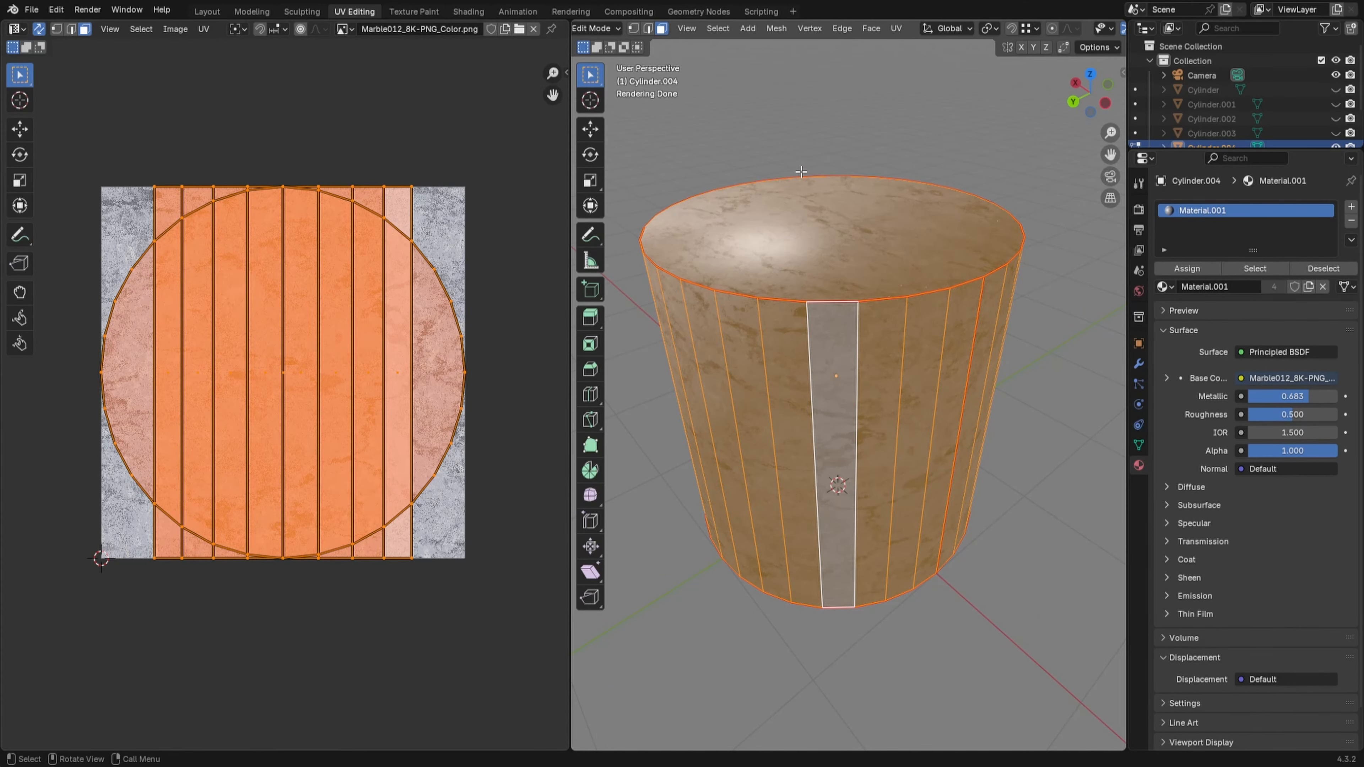
Step: Unwrap all the selected cylinder faces with Cylinder Projection
{"action": "left_click", "coordinate": [896, 29]}
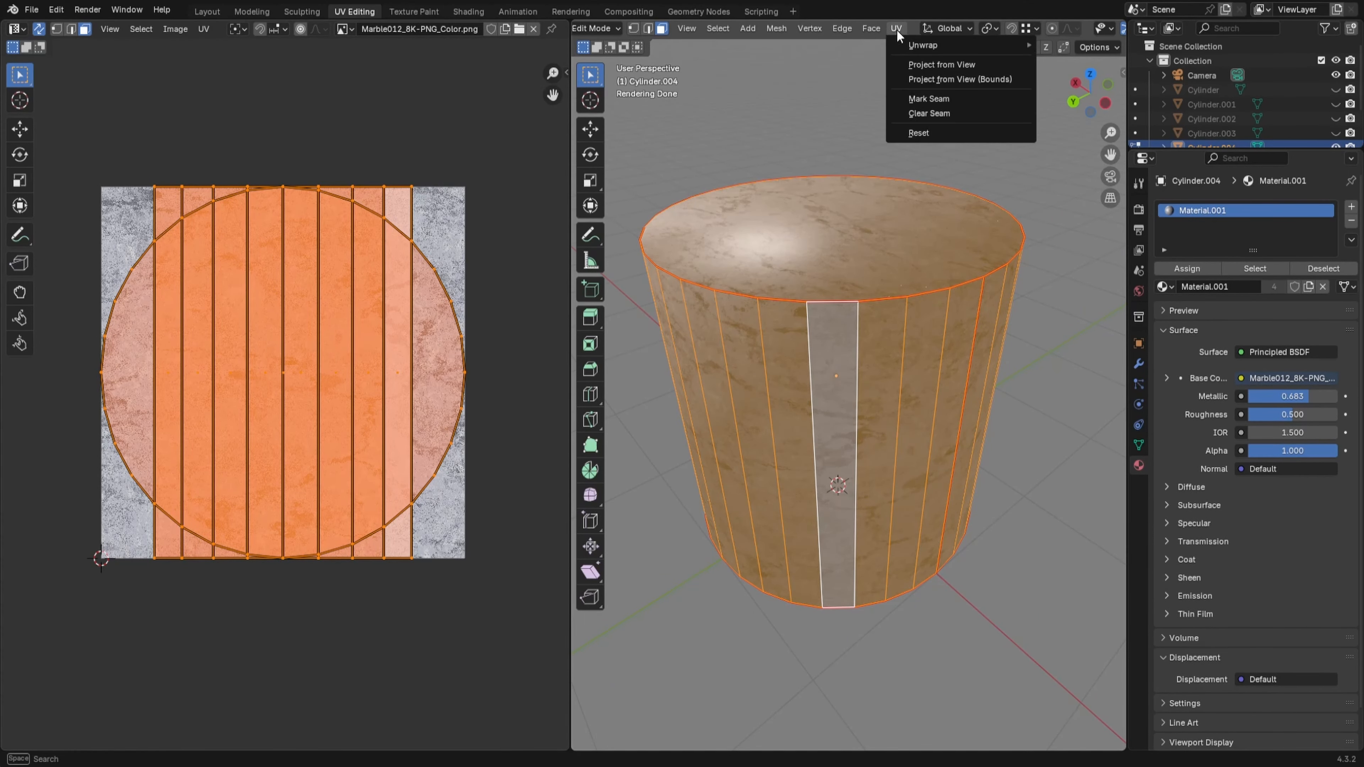
{"action": "mouse_move", "coordinate": [912, 46]}
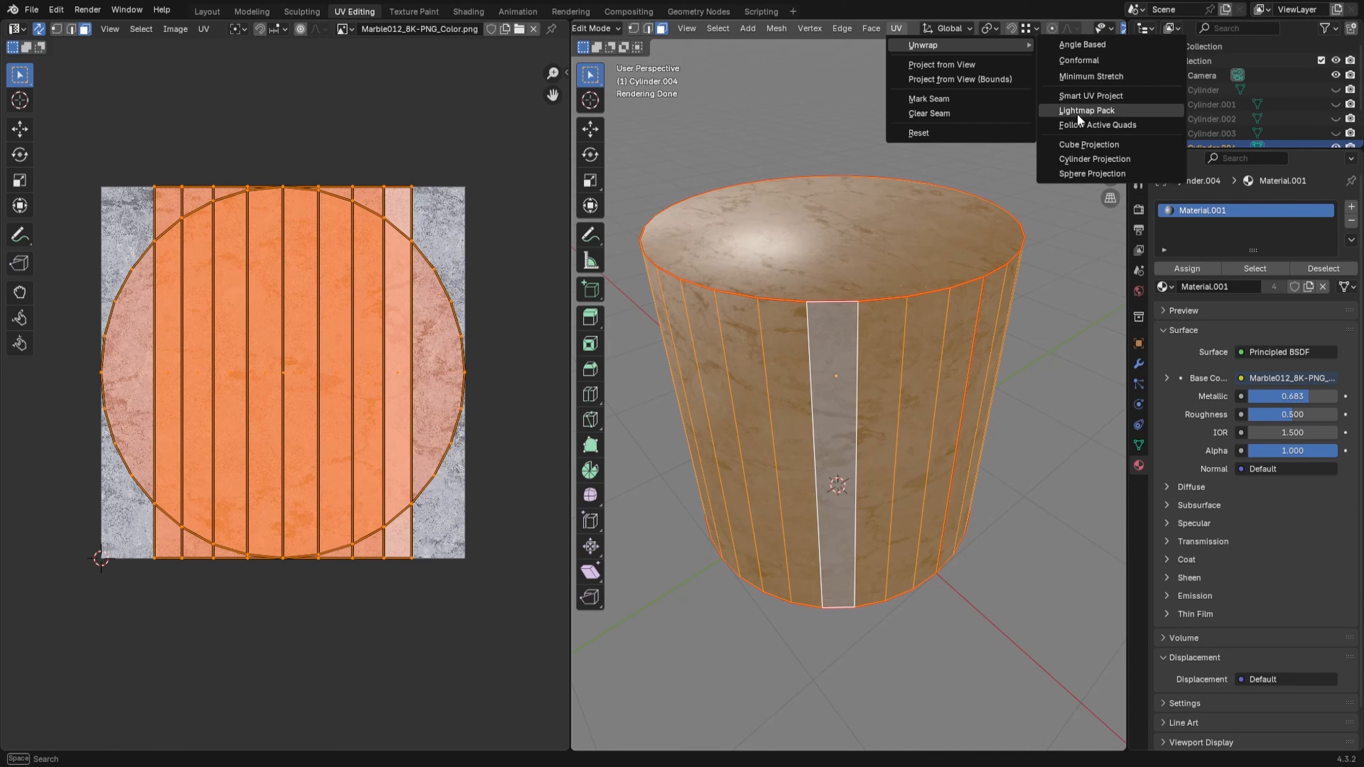
{"action": "left_click", "coordinate": [1077, 159]}
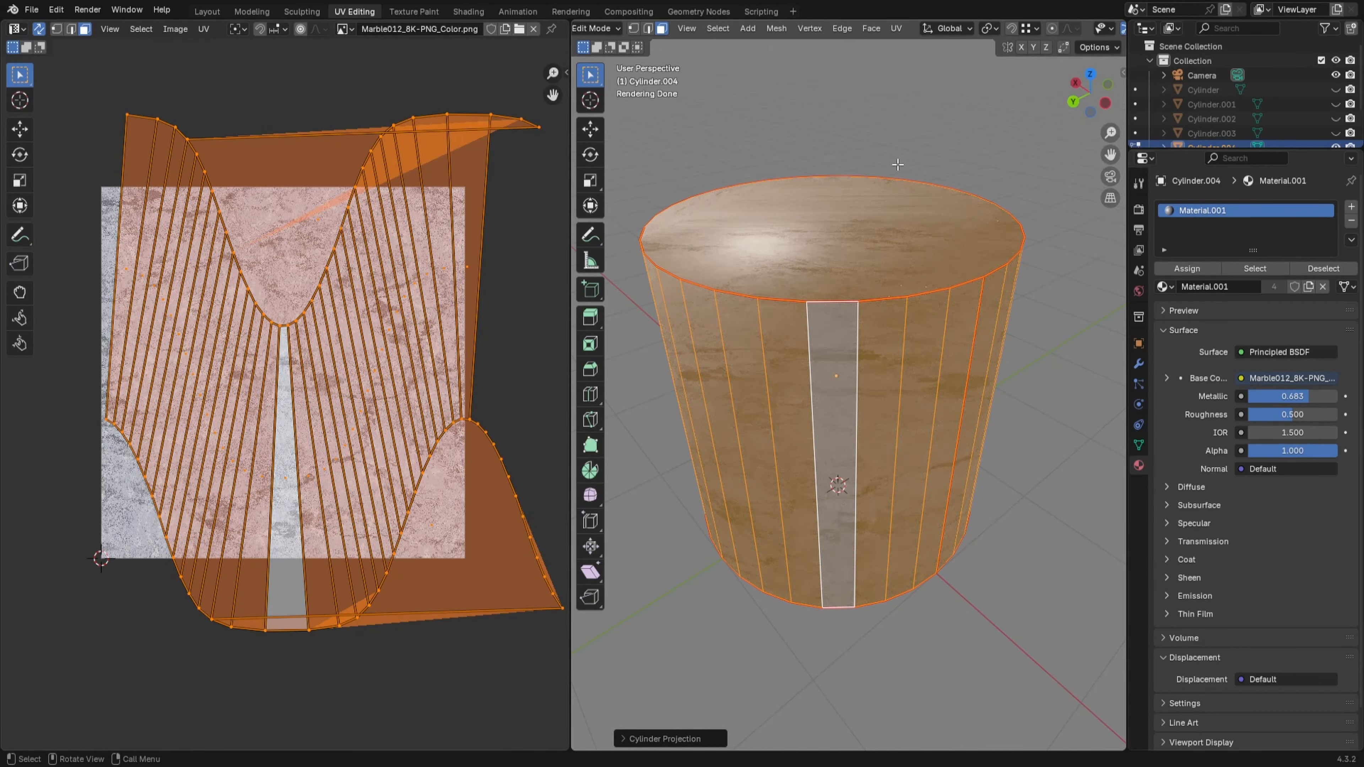
Step: Unwrap the whole selected cylinder again, using Sphere Projection
{"action": "left_click", "coordinate": [902, 29]}
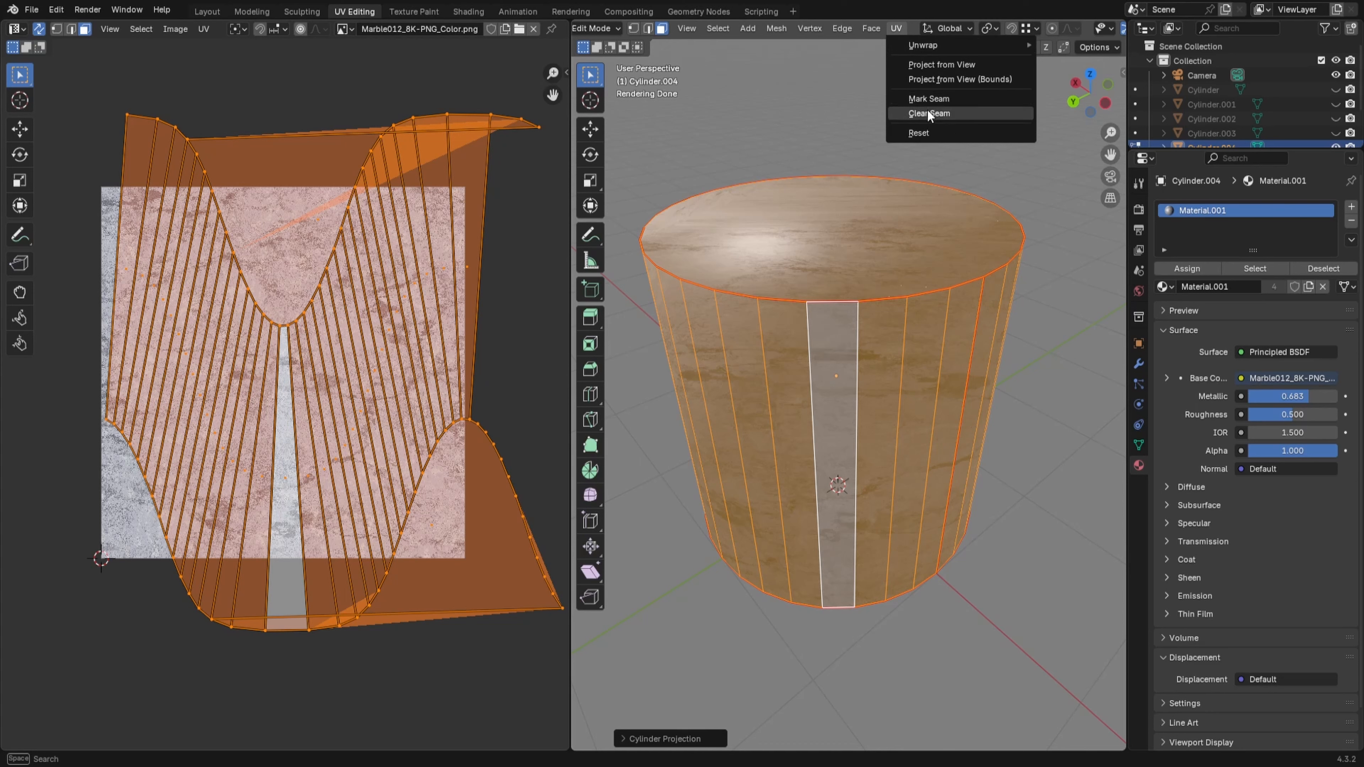
{"action": "mouse_move", "coordinate": [930, 43]}
{"action": "left_click", "coordinate": [1092, 174]}
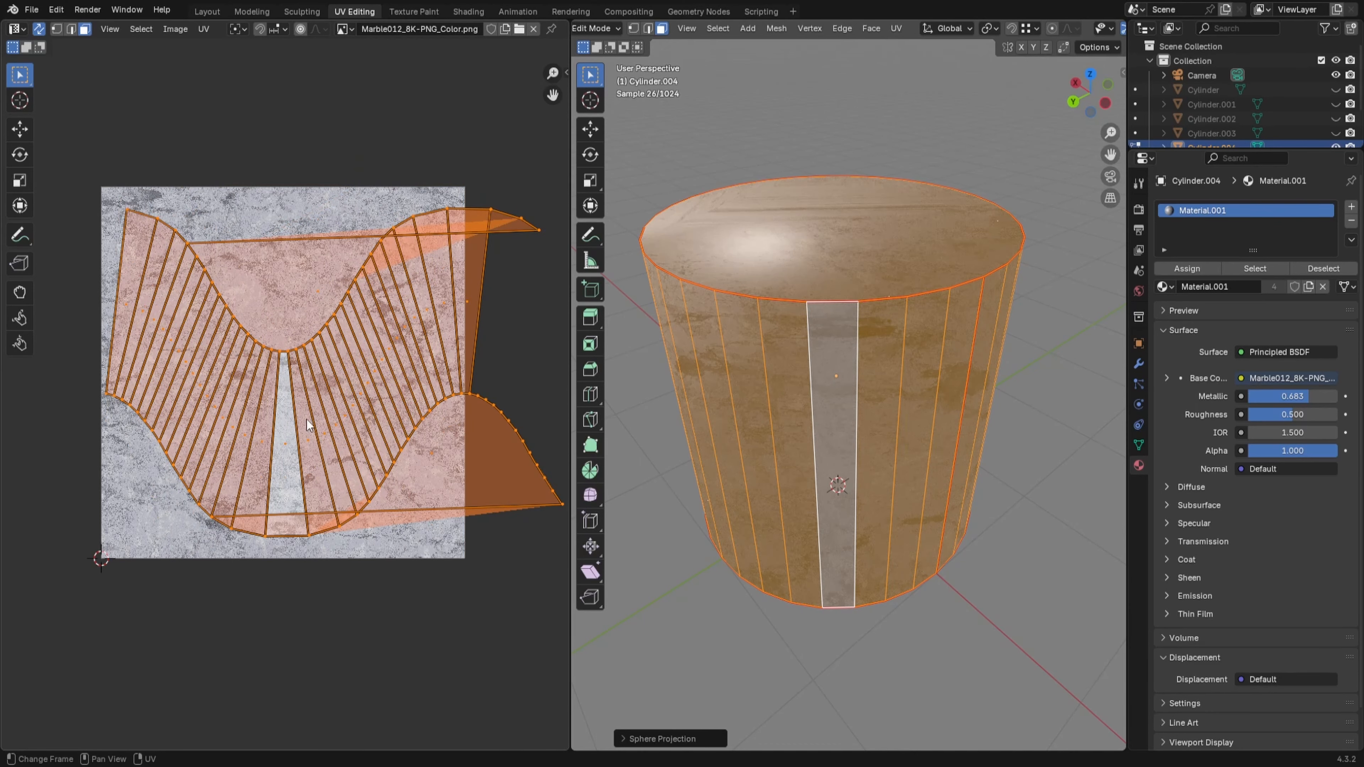
Step: Unwrap all the selected cylinder faces along the marked seams with the standard Unwrap operation
{"action": "left_click", "coordinate": [896, 29]}
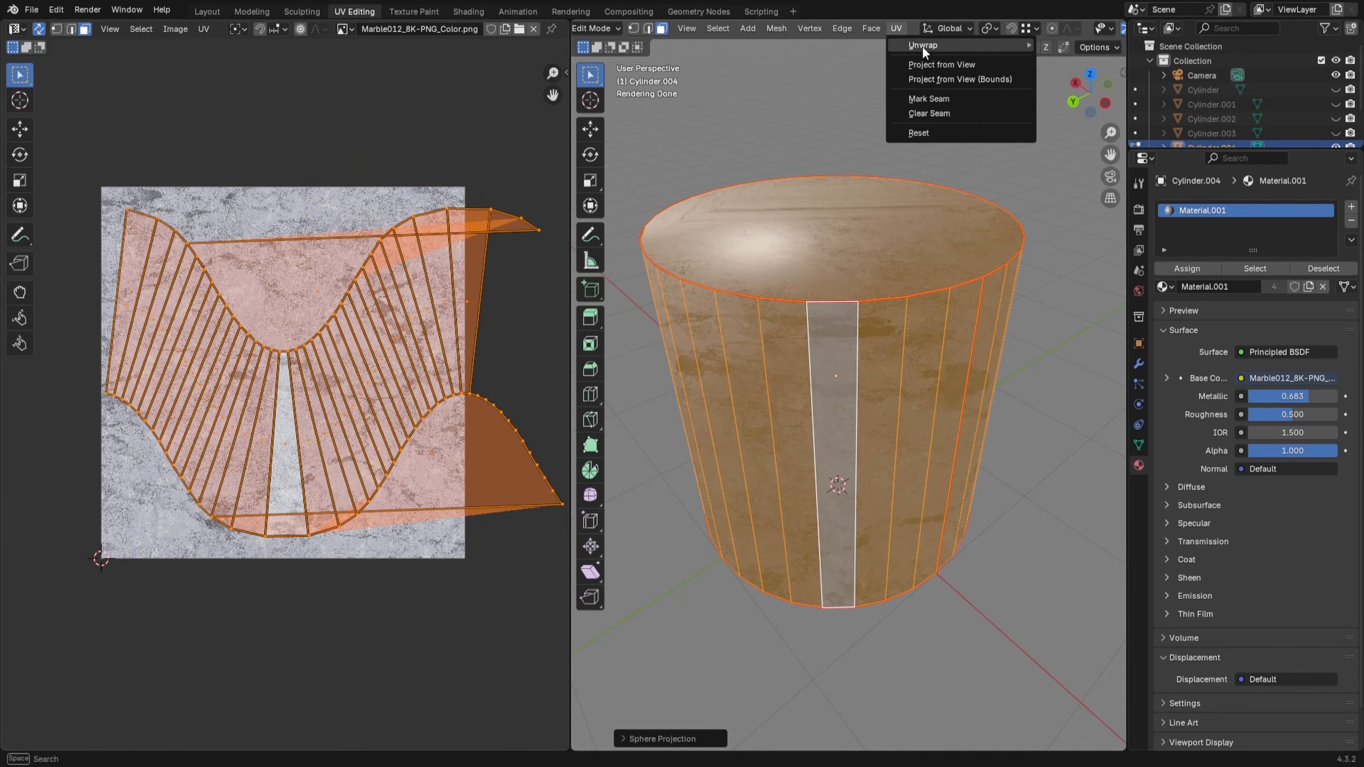
{"action": "mouse_move", "coordinate": [930, 46]}
{"action": "left_click", "coordinate": [1070, 45]}
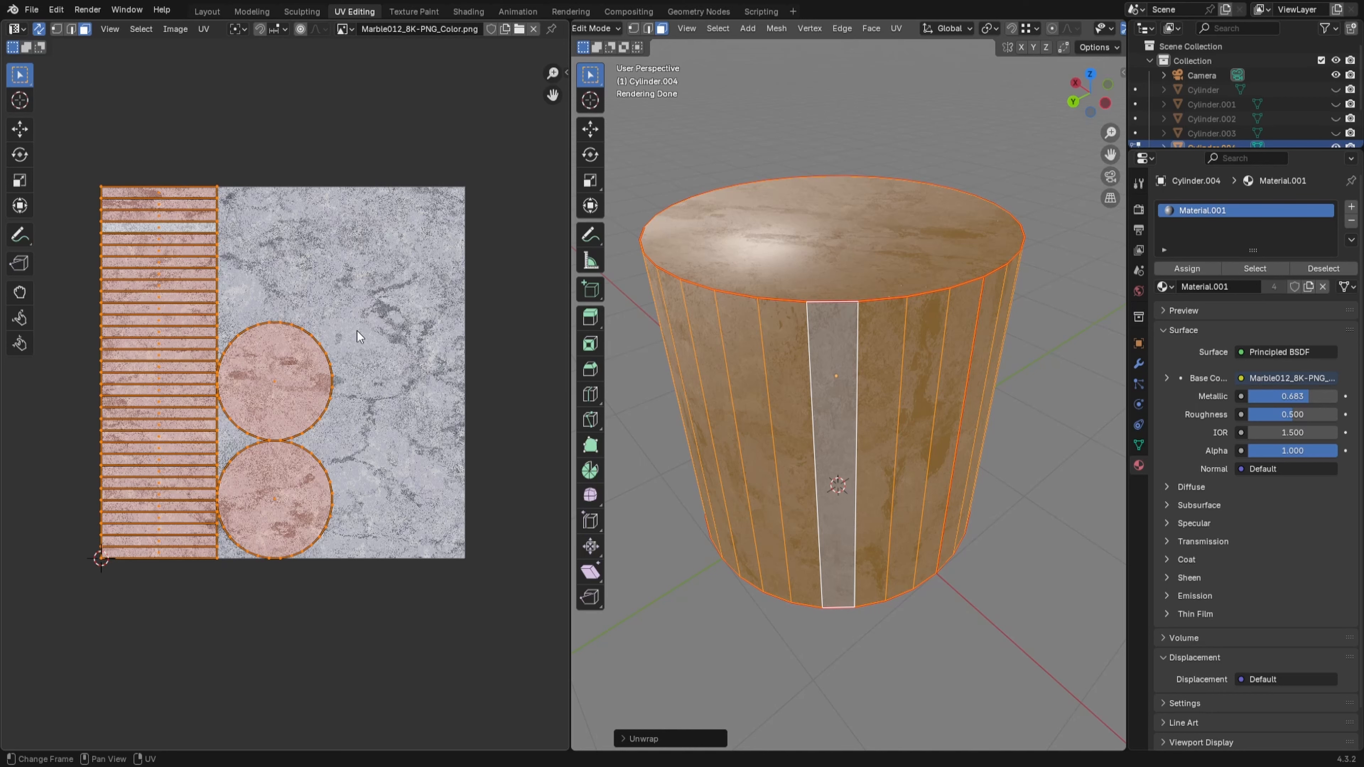
{"action": "key", "text": "g"}
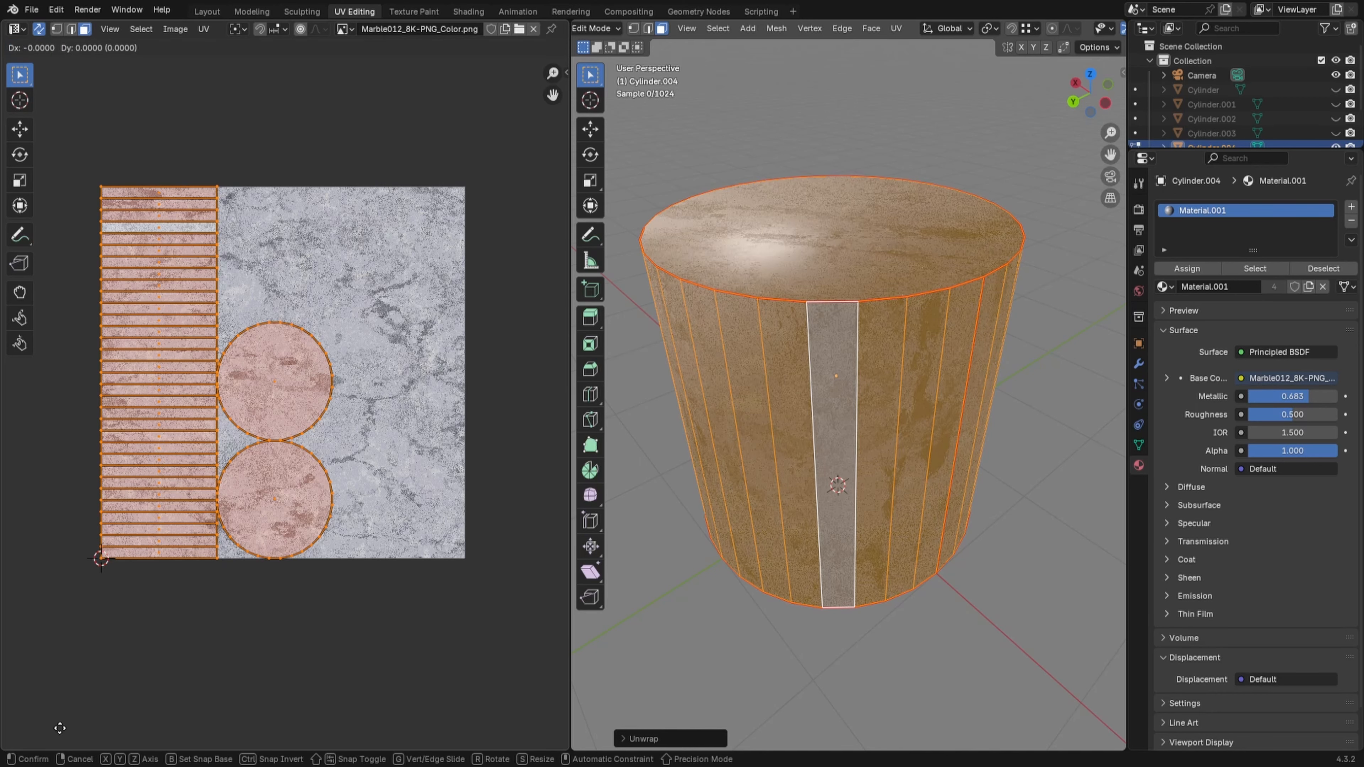
{"action": "right_click", "coordinate": [354, 237]}
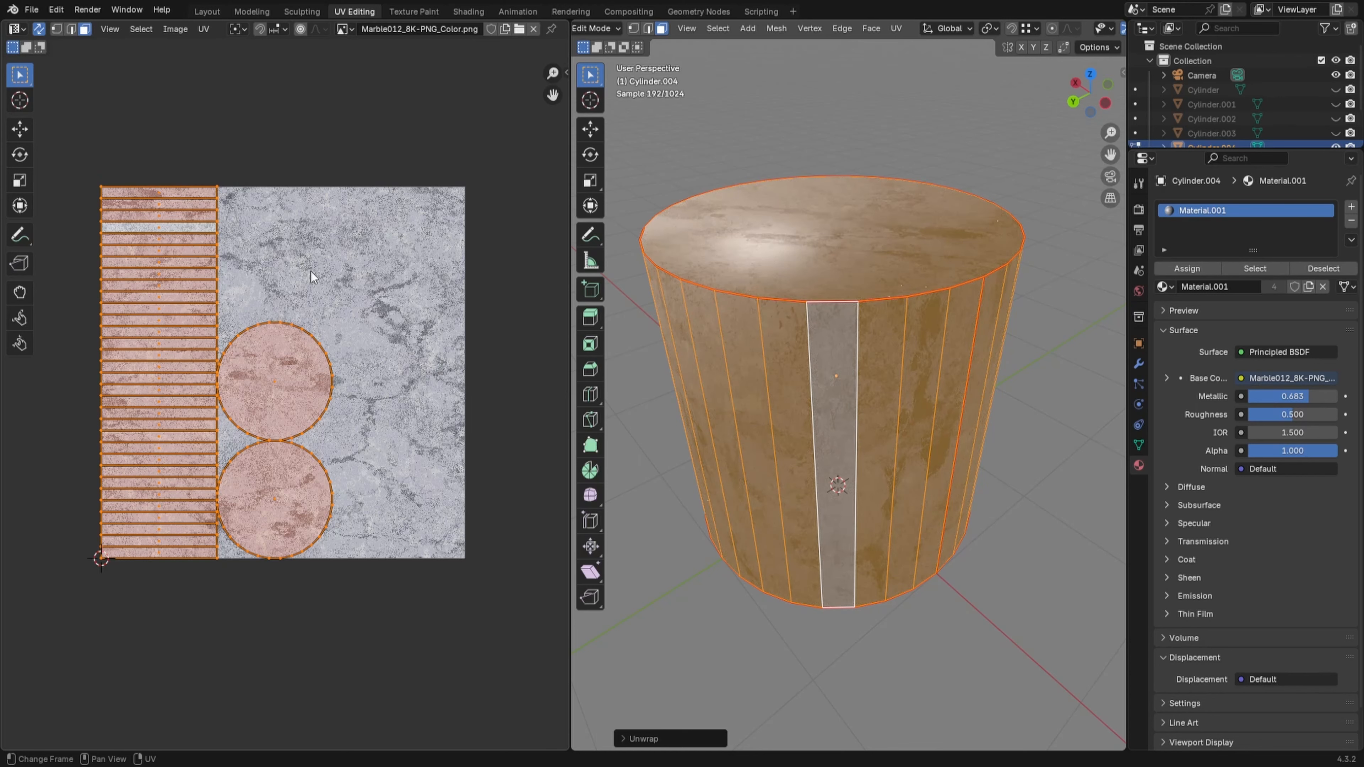
Step: Turn off UV selection syncing, switch the UV selection to island mode and select all the cylinder's faces again
{"action": "key", "text": "alt+a"}
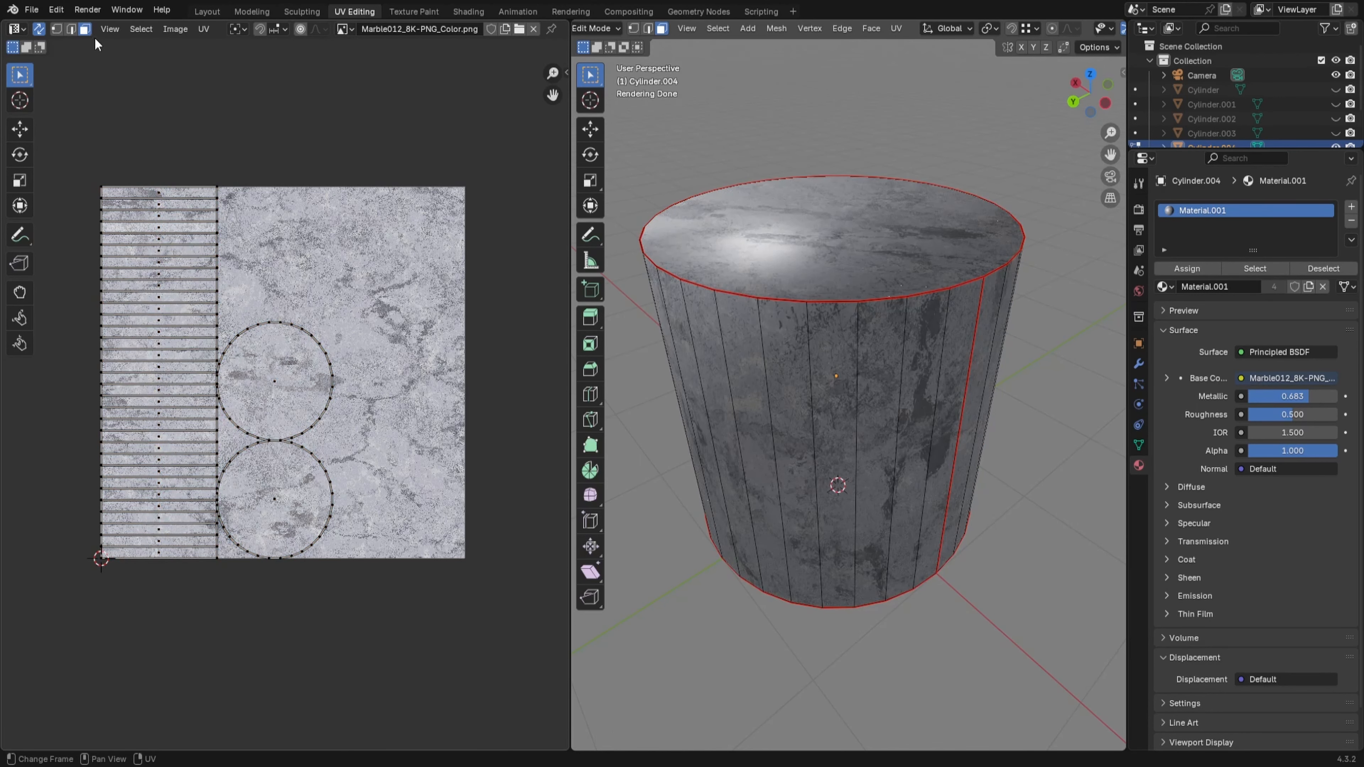
{"action": "left_click", "coordinate": [40, 27]}
{"action": "left_click", "coordinate": [100, 29]}
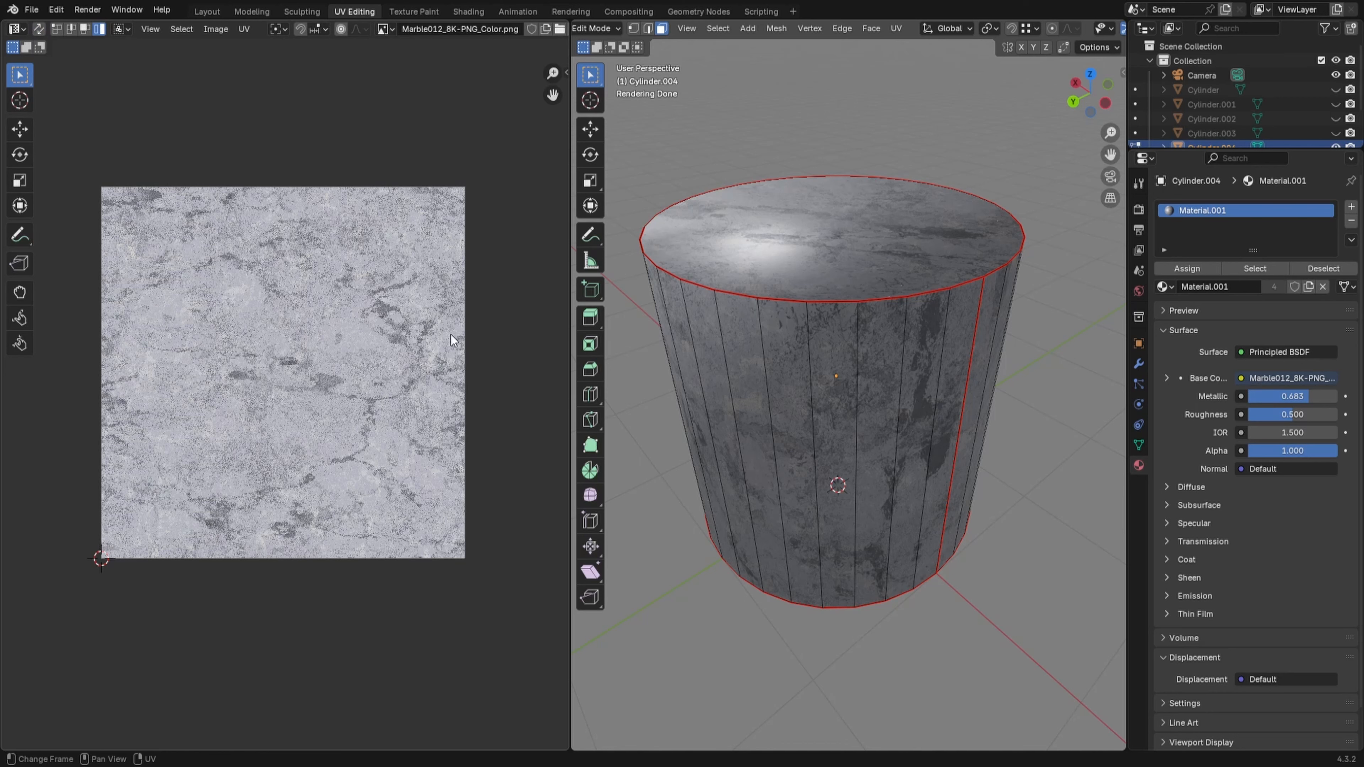
{"action": "key", "text": "a"}
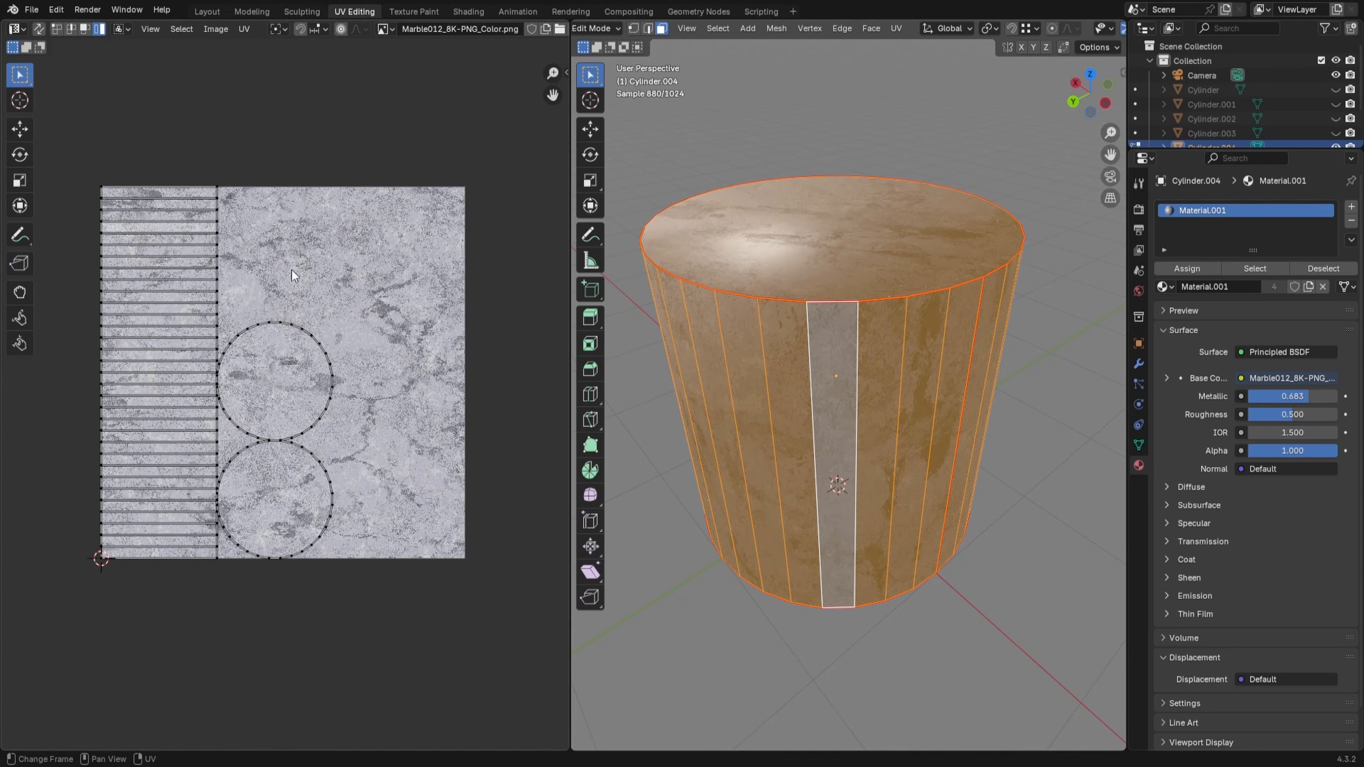
Step: Move the two cap circles to the marble texture's right edge, one in the upper corner and the other directly below it
{"action": "left_click", "coordinate": [314, 371]}
{"action": "key", "text": "g"}
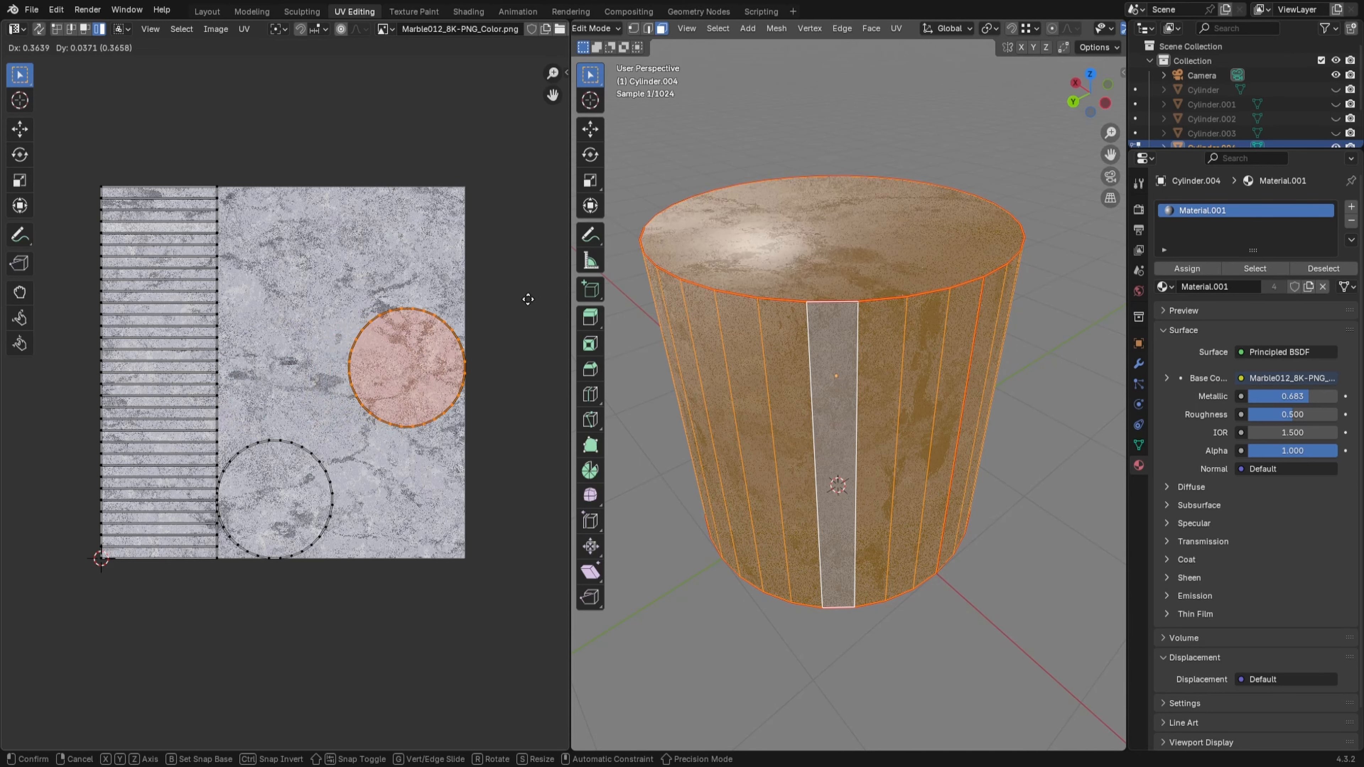
{"action": "left_click", "coordinate": [541, 163]}
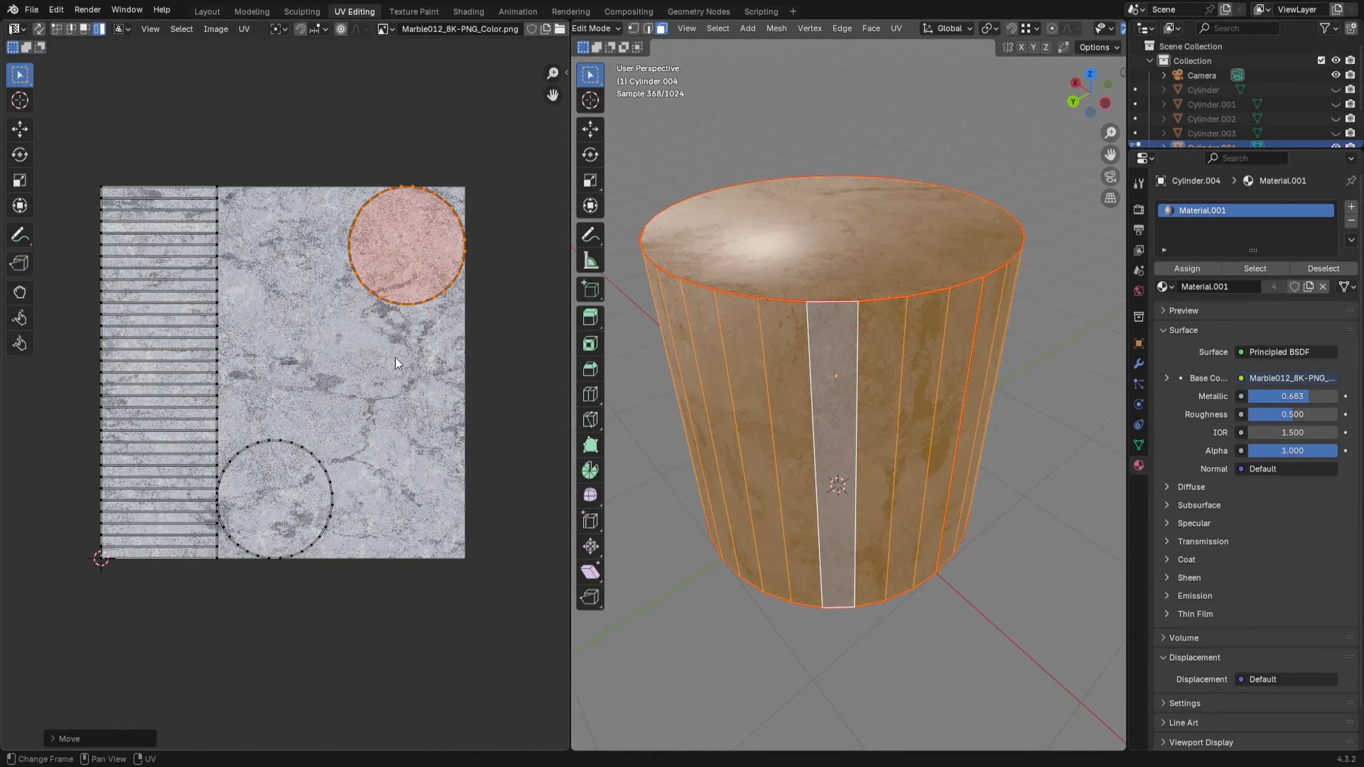
{"action": "left_click", "coordinate": [283, 475]}
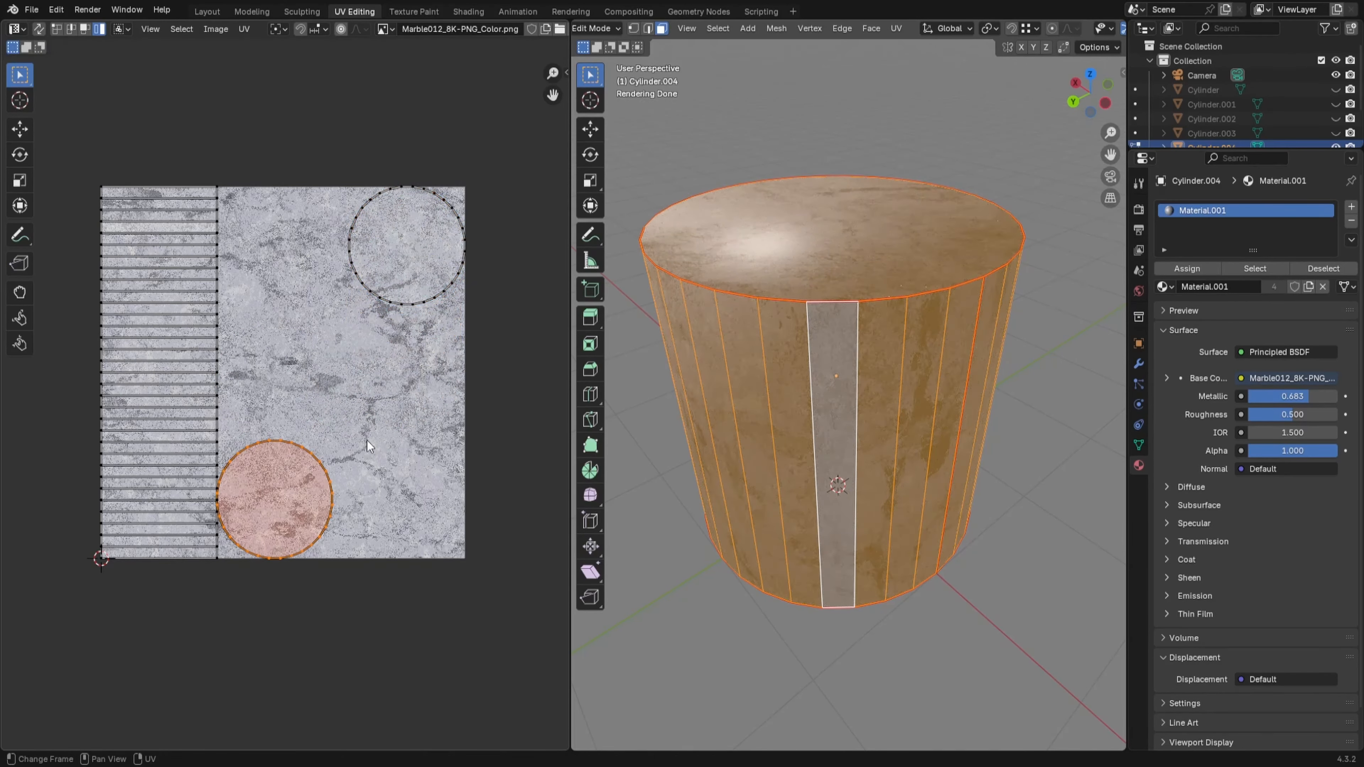
{"action": "key", "text": "g"}
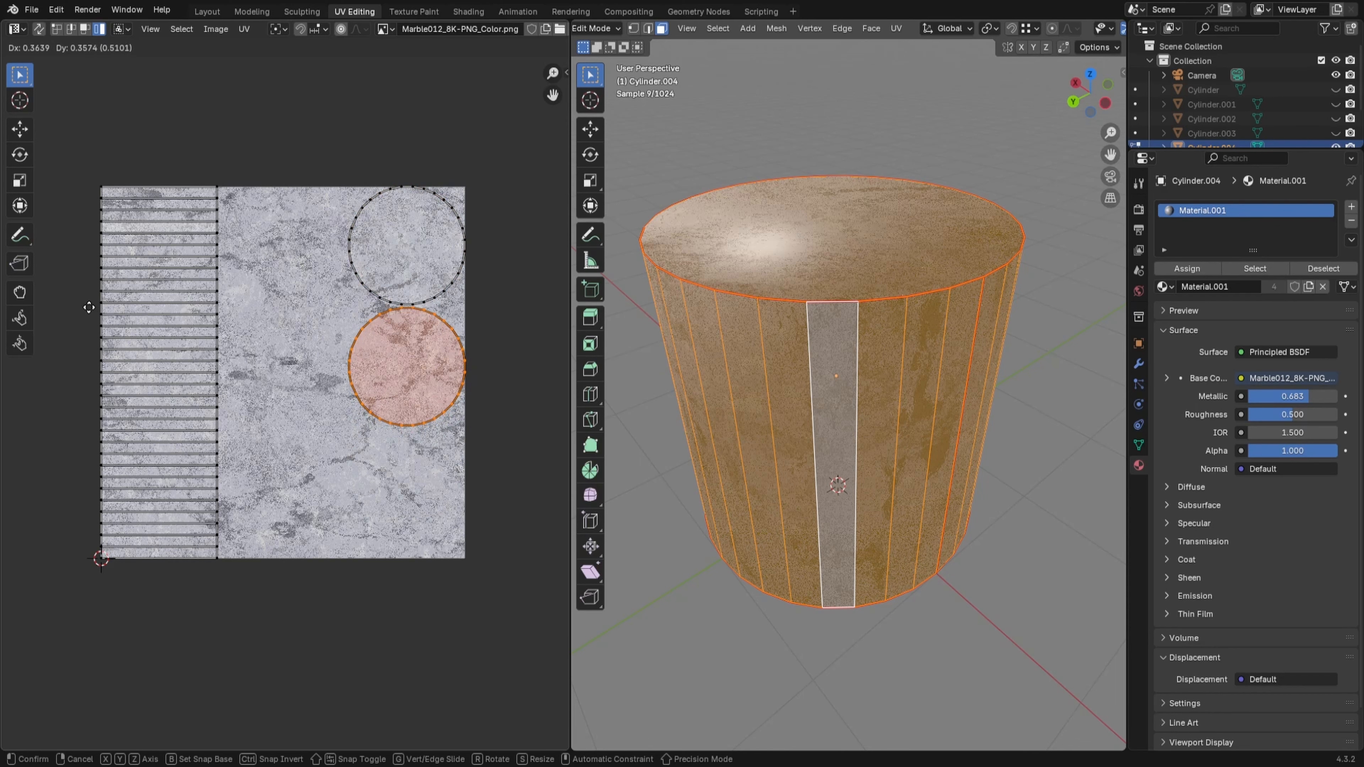
{"action": "left_click", "coordinate": [88, 308]}
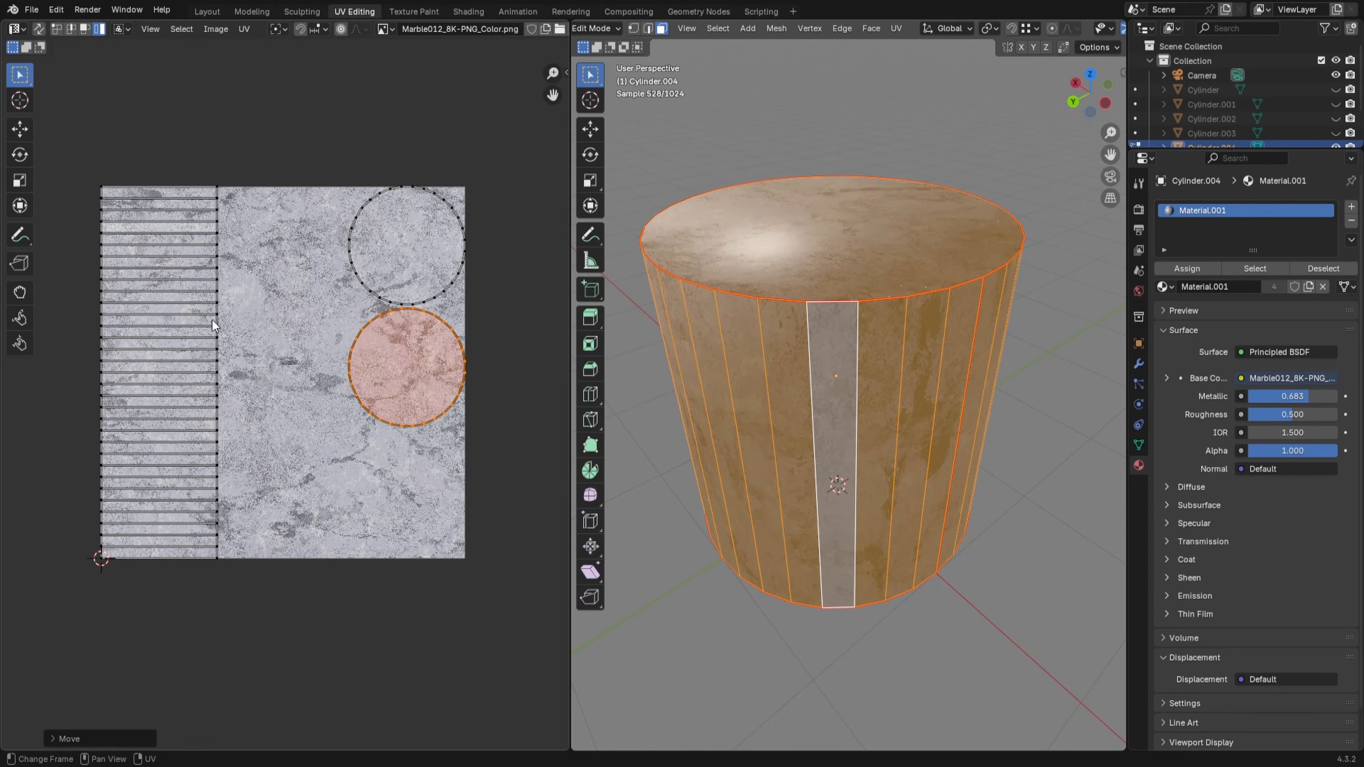
Step: Move the striped side-wall island toward the middle of the texture and scale it by about 1.88 along X
{"action": "left_click_drag", "start_coordinate": [87, 171], "coordinate": [269, 586]}
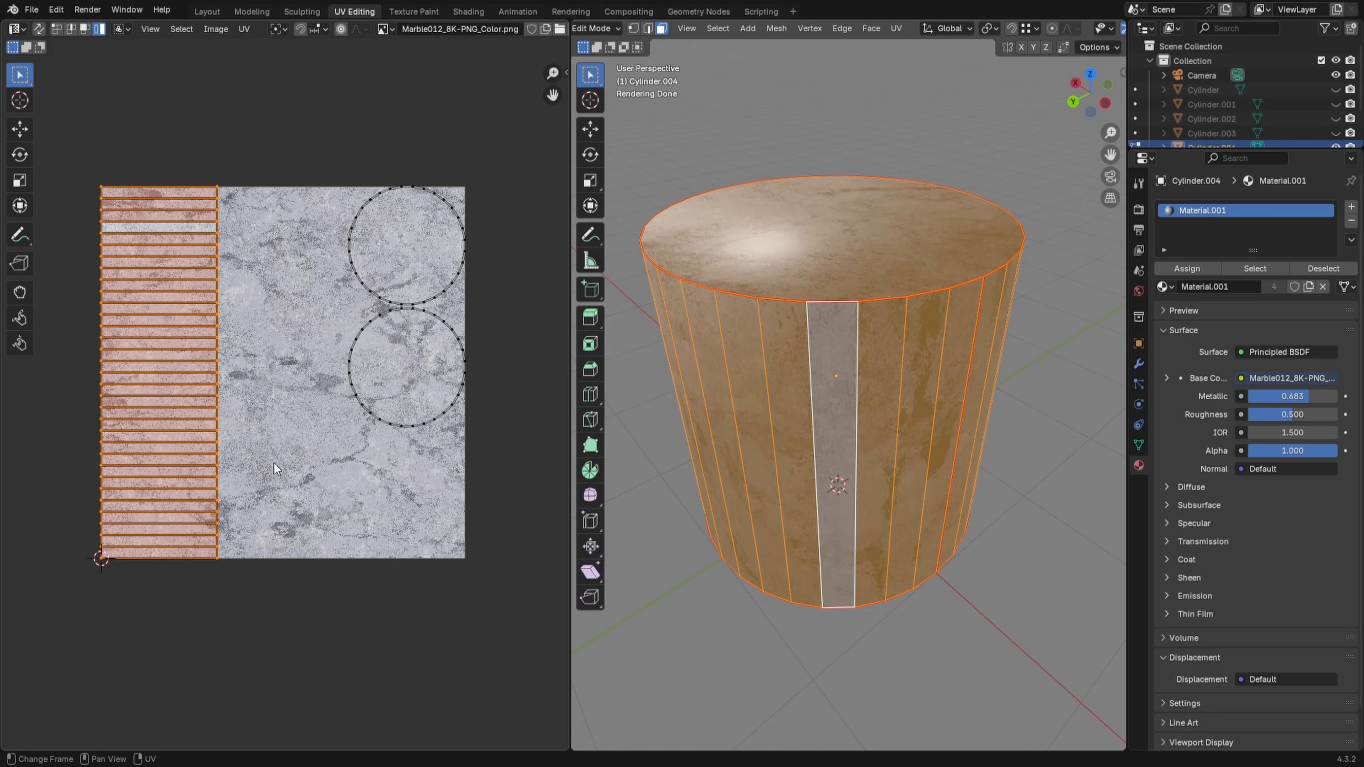
{"action": "key", "text": "g"}
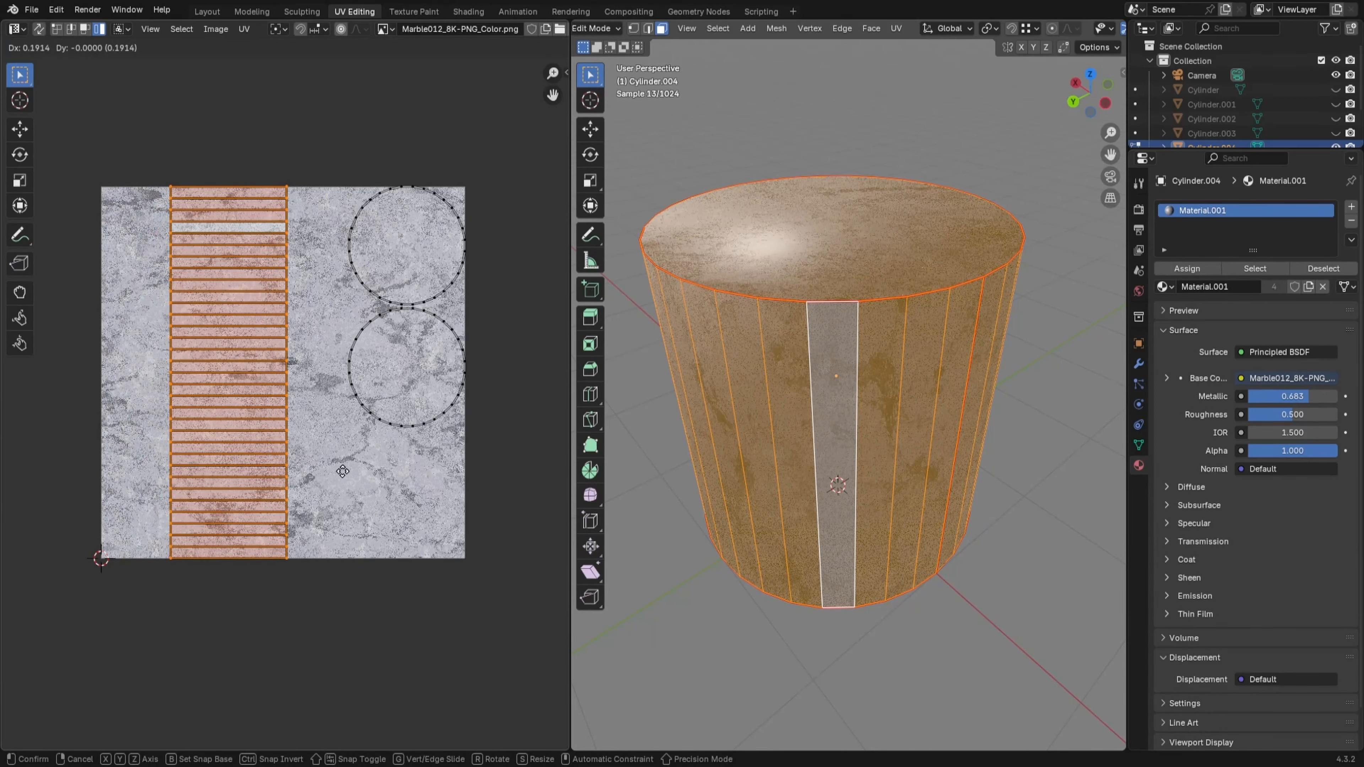
{"action": "left_click", "coordinate": [348, 482]}
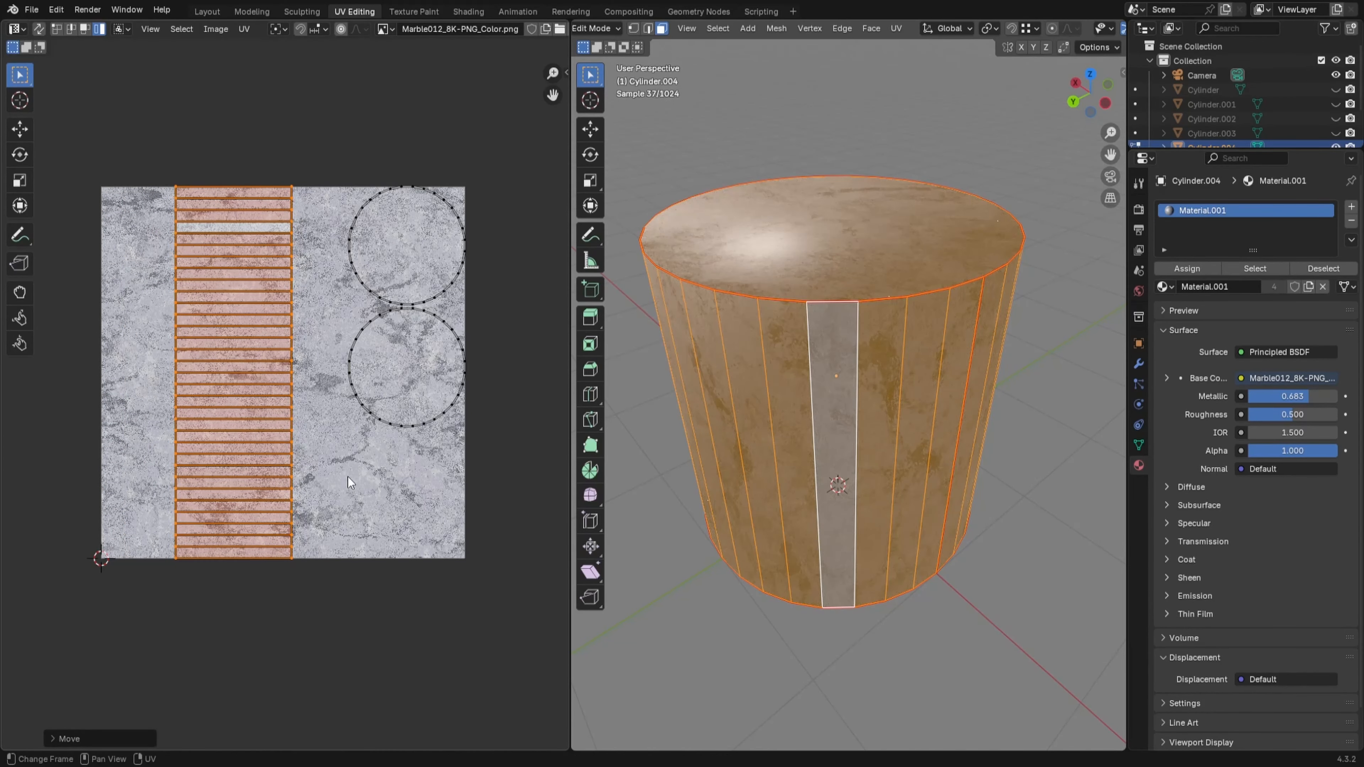
{"action": "key", "text": "s"}
{"action": "key", "text": "x"}
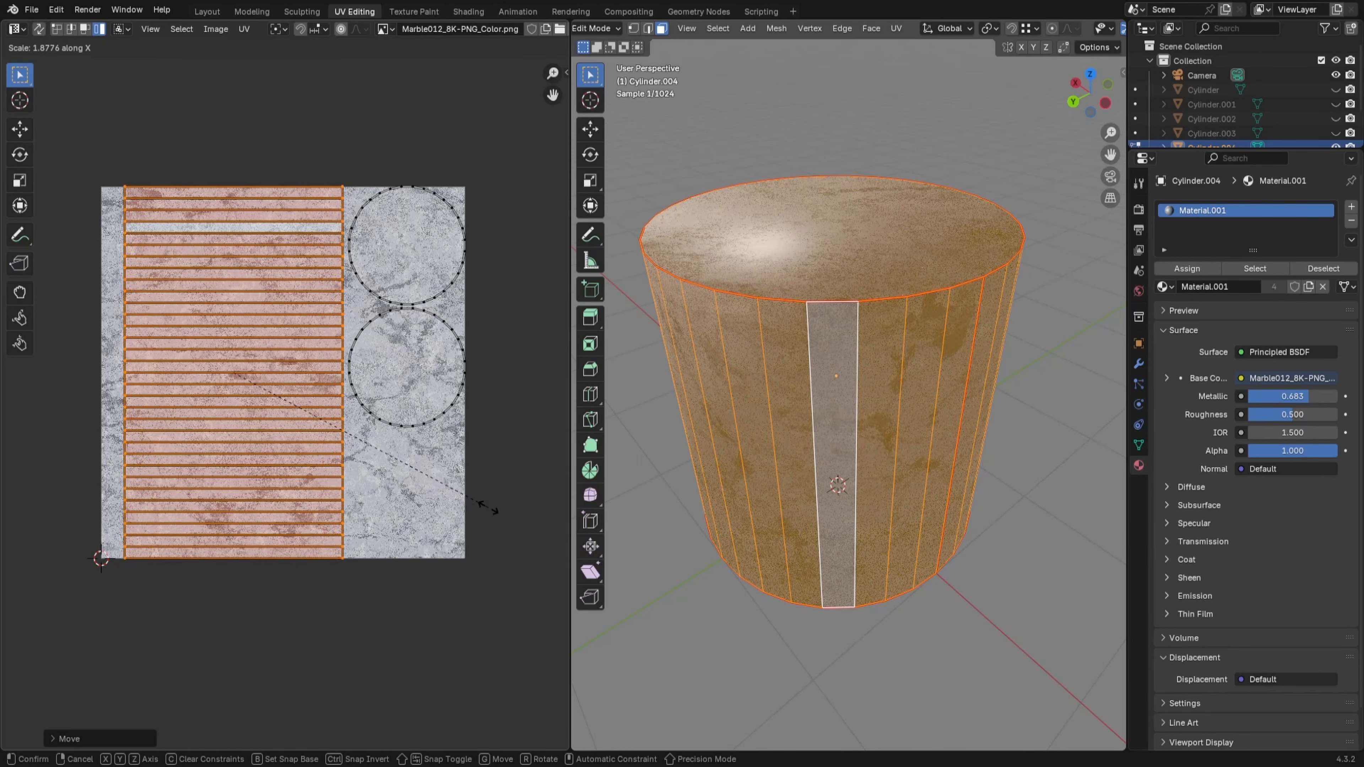
{"action": "left_click", "coordinate": [491, 506]}
Step: Nudge and widen the side-wall island along X until it spans from the texture's left edge to the cap circles
{"action": "key", "text": "g"}
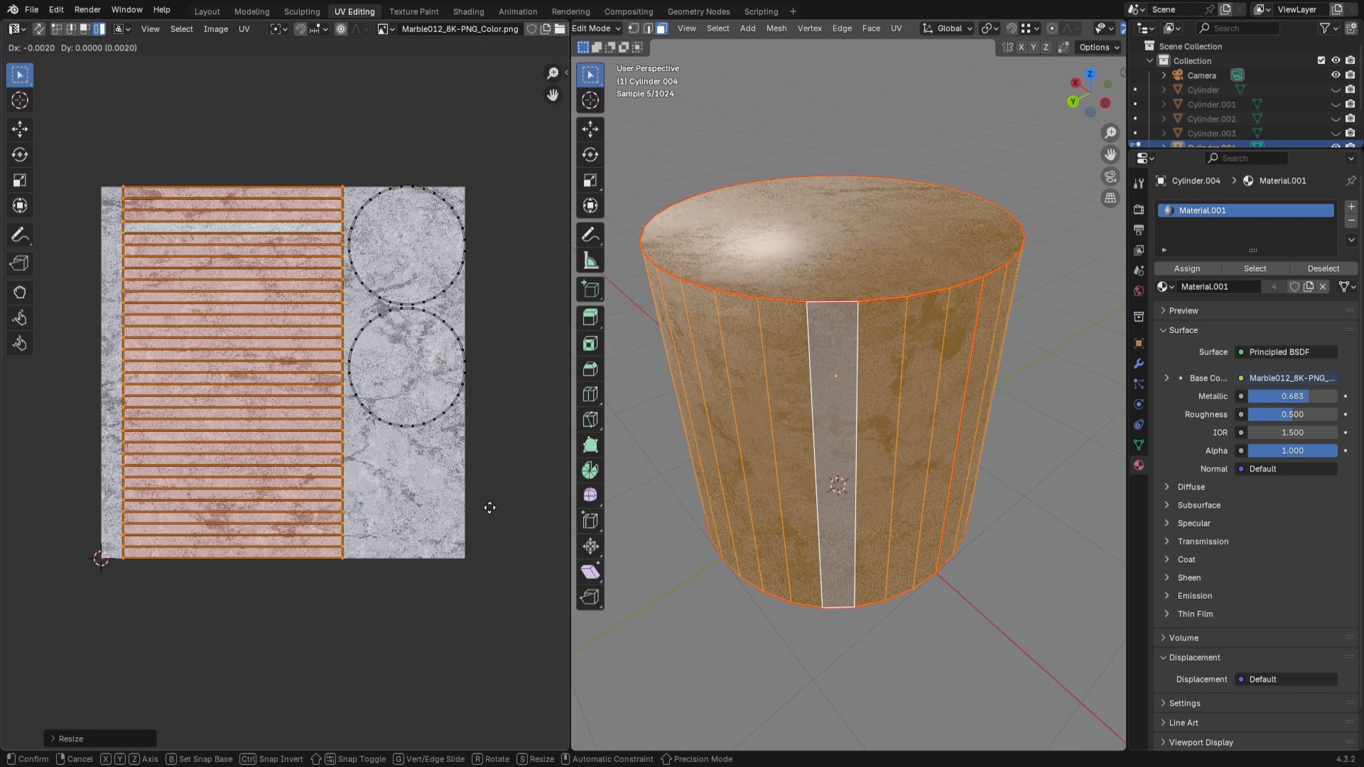
{"action": "left_click", "coordinate": [482, 508]}
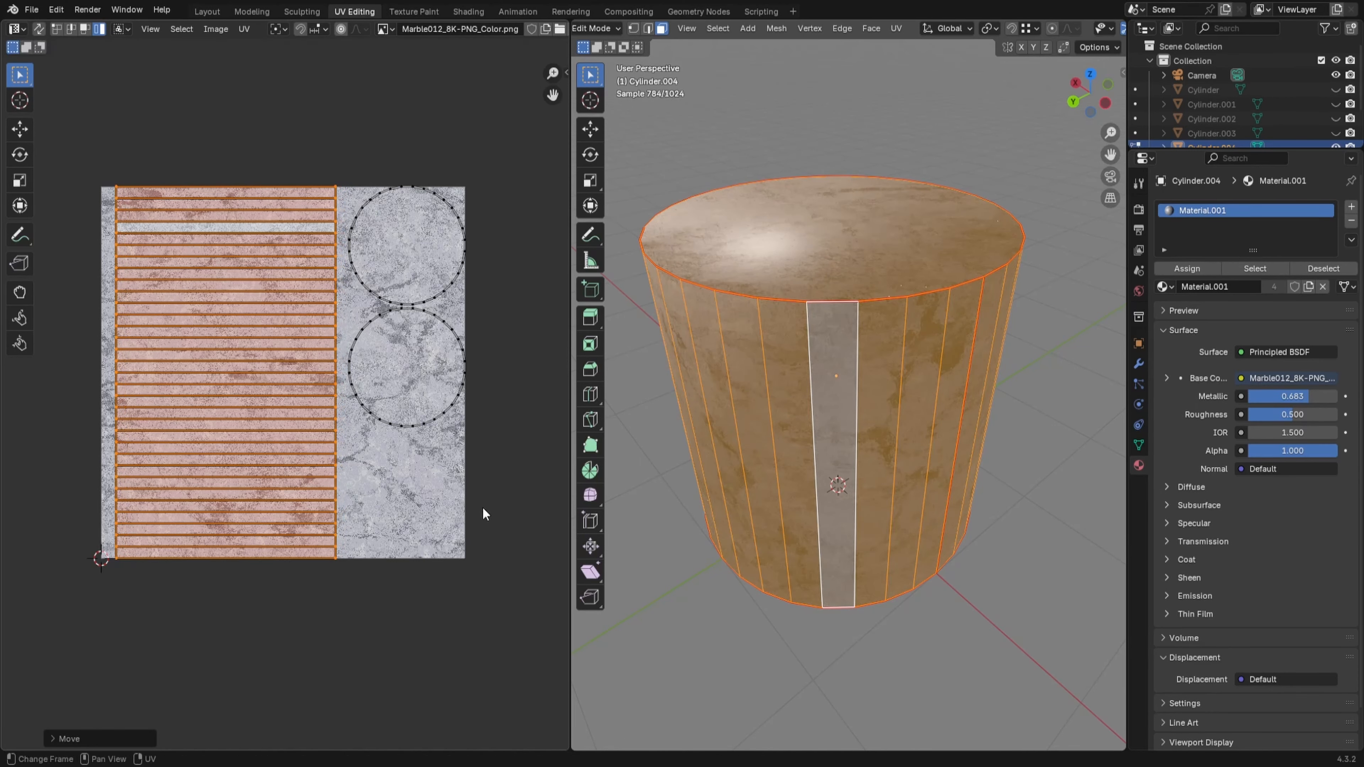
{"action": "key", "text": "s"}
{"action": "key", "text": "x"}
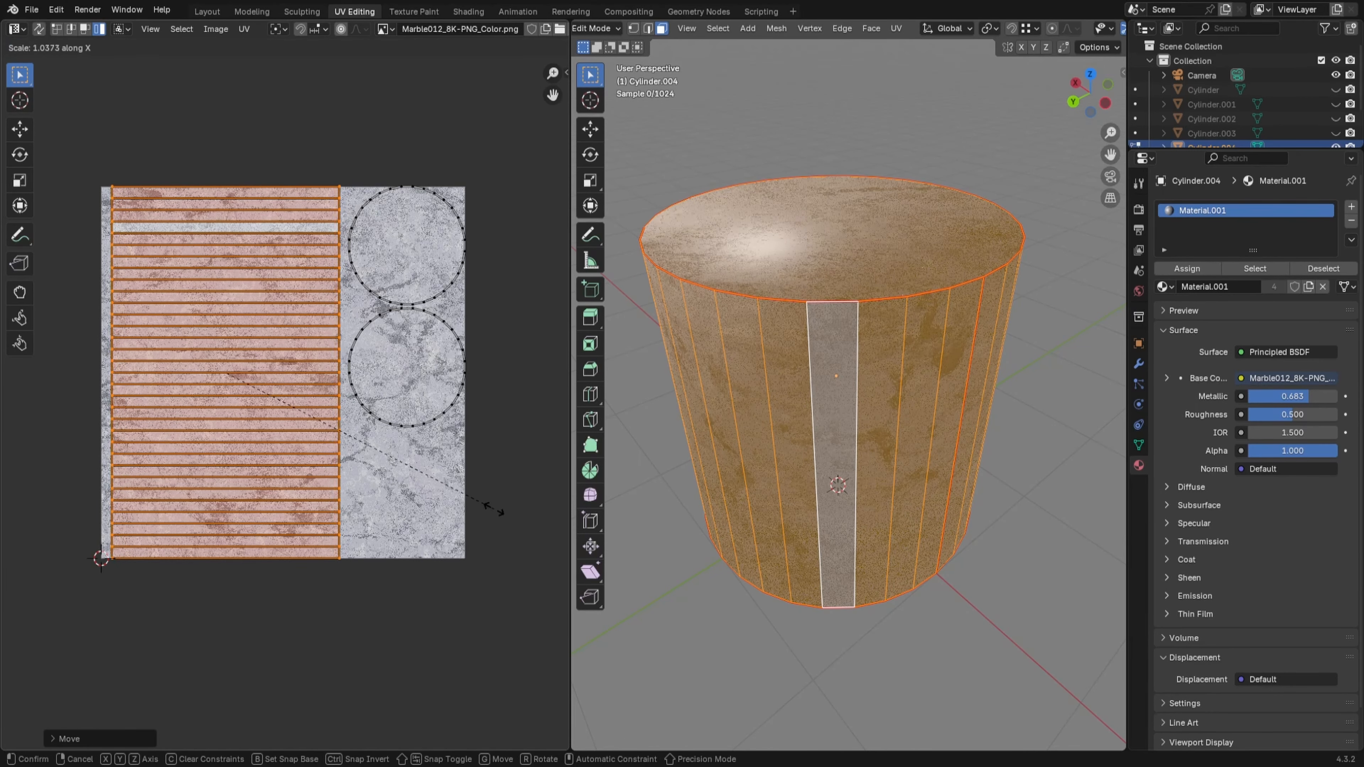
{"action": "left_click", "coordinate": [455, 484]}
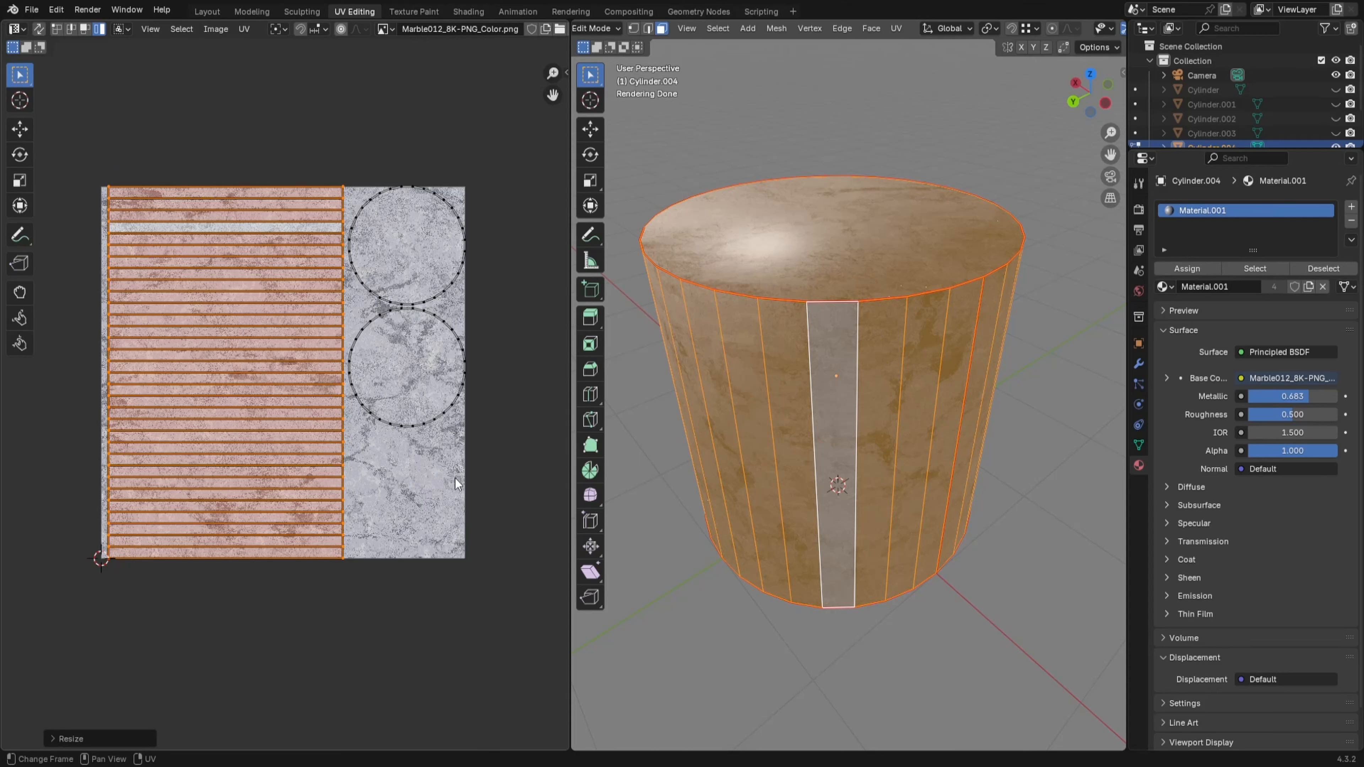
{"action": "key", "text": "g"}
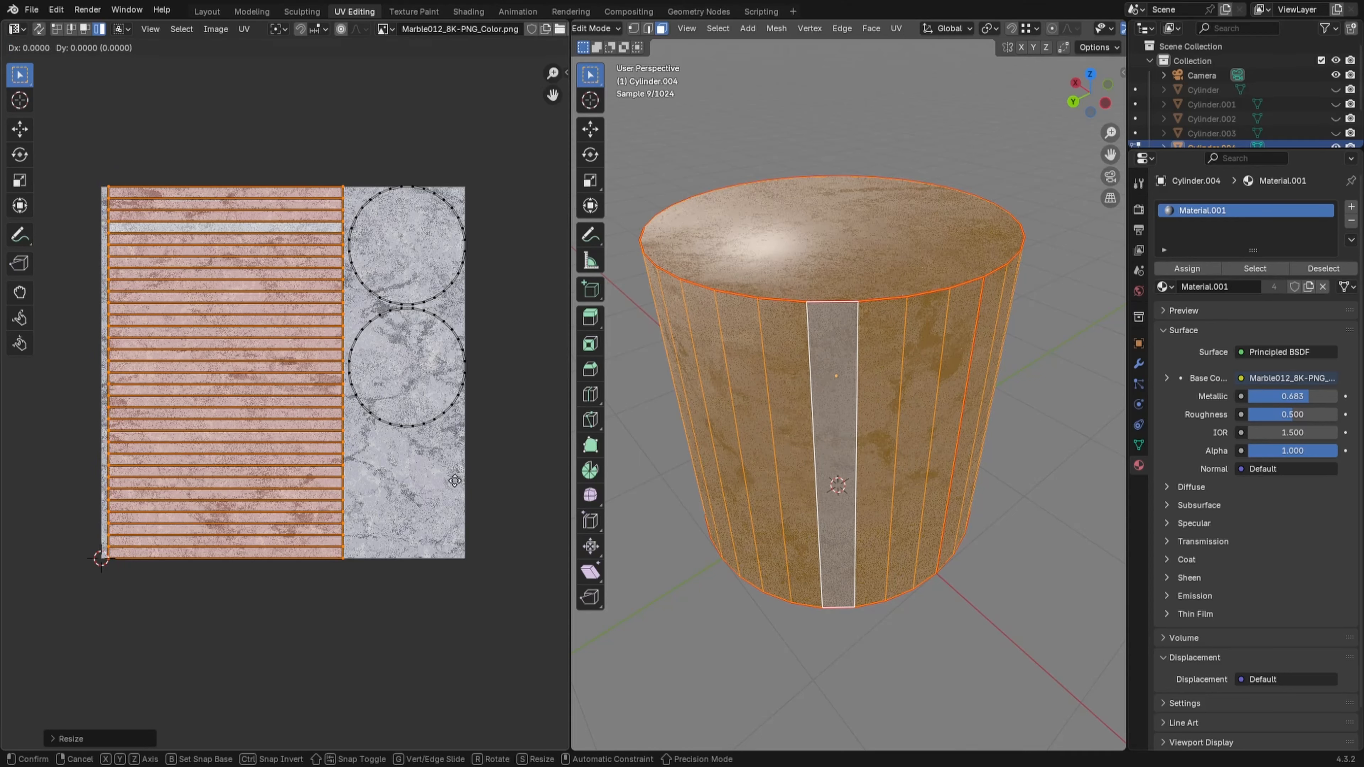
{"action": "left_click", "coordinate": [453, 482]}
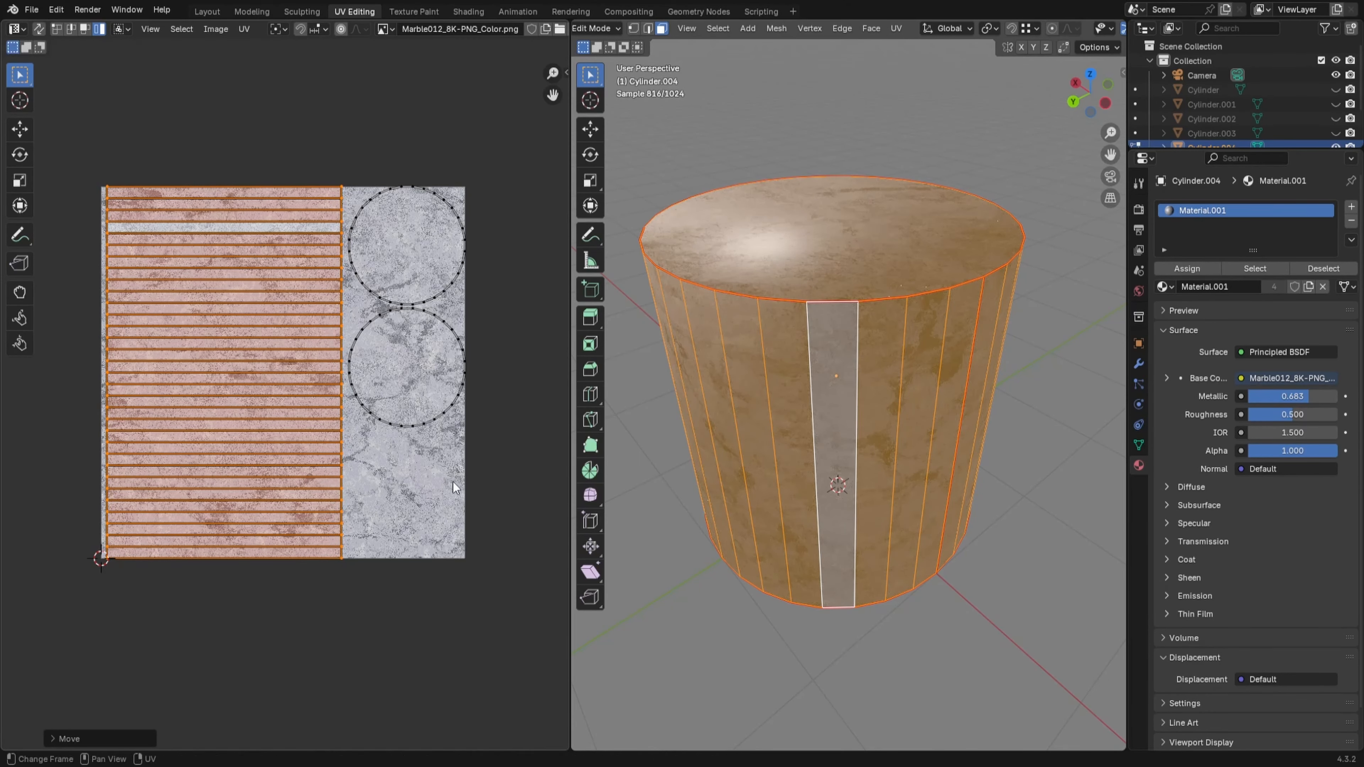
{"action": "key", "text": "s"}
{"action": "key", "text": "x"}
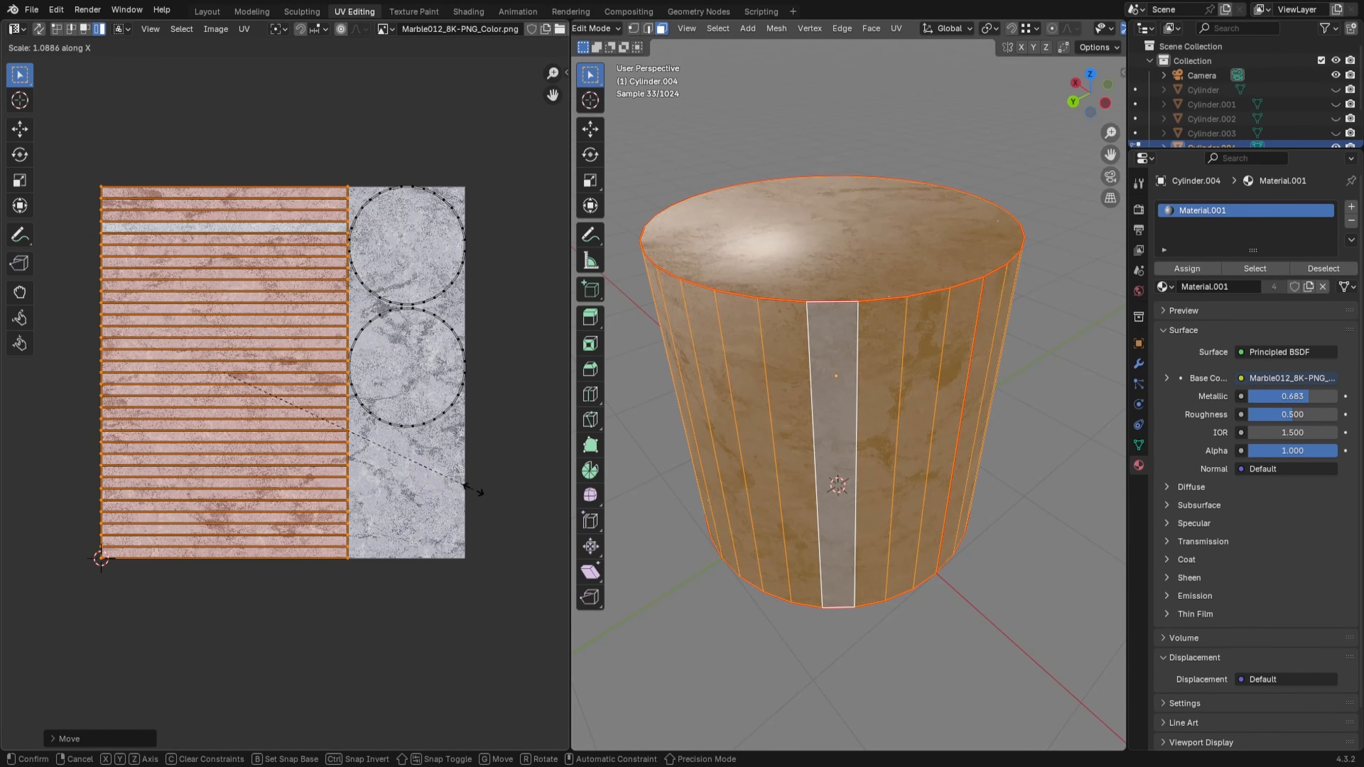
{"action": "left_click", "coordinate": [470, 488]}
{"action": "scroll", "coordinate": [363, 409], "scroll_direction": "up", "scroll_amount": 1}
{"action": "scroll", "coordinate": [363, 409], "scroll_direction": "up", "scroll_amount": 5}
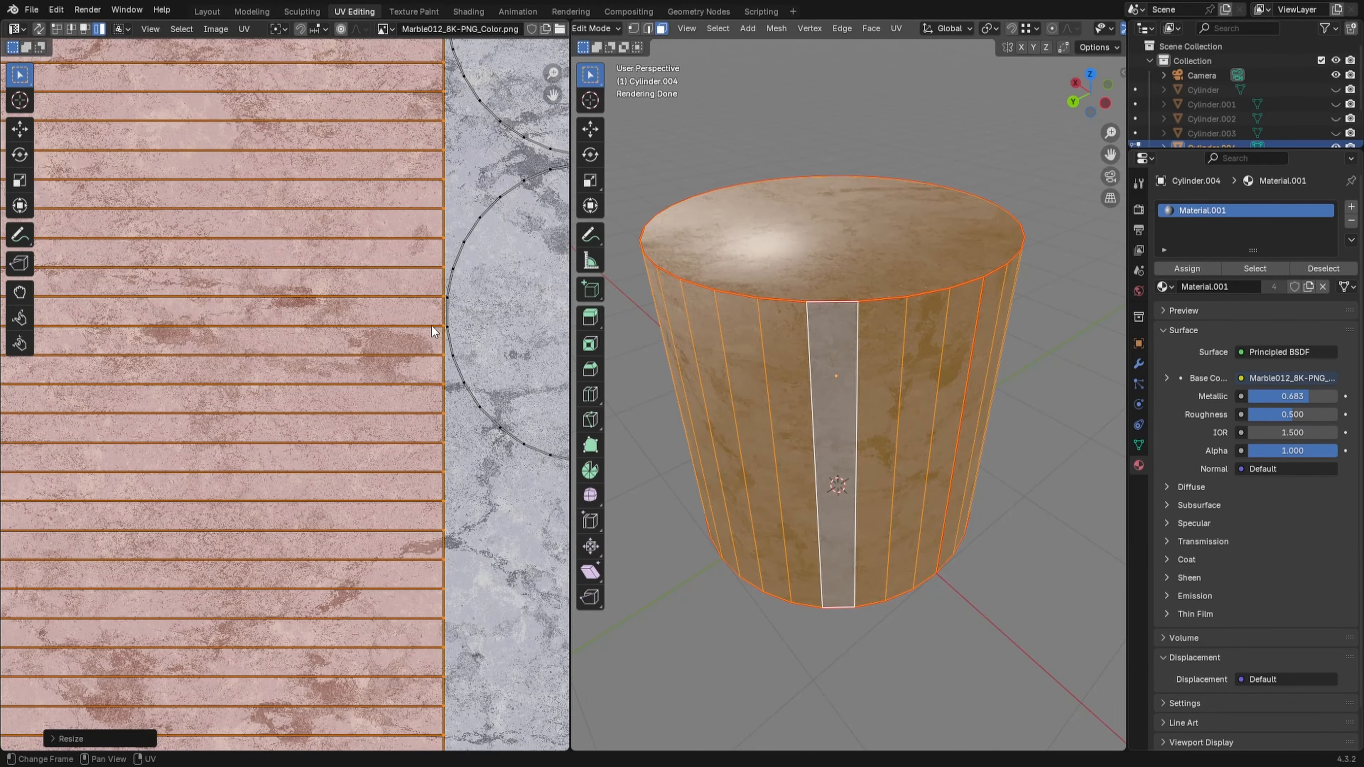
{"action": "scroll", "coordinate": [462, 285], "scroll_direction": "down", "scroll_amount": 8}
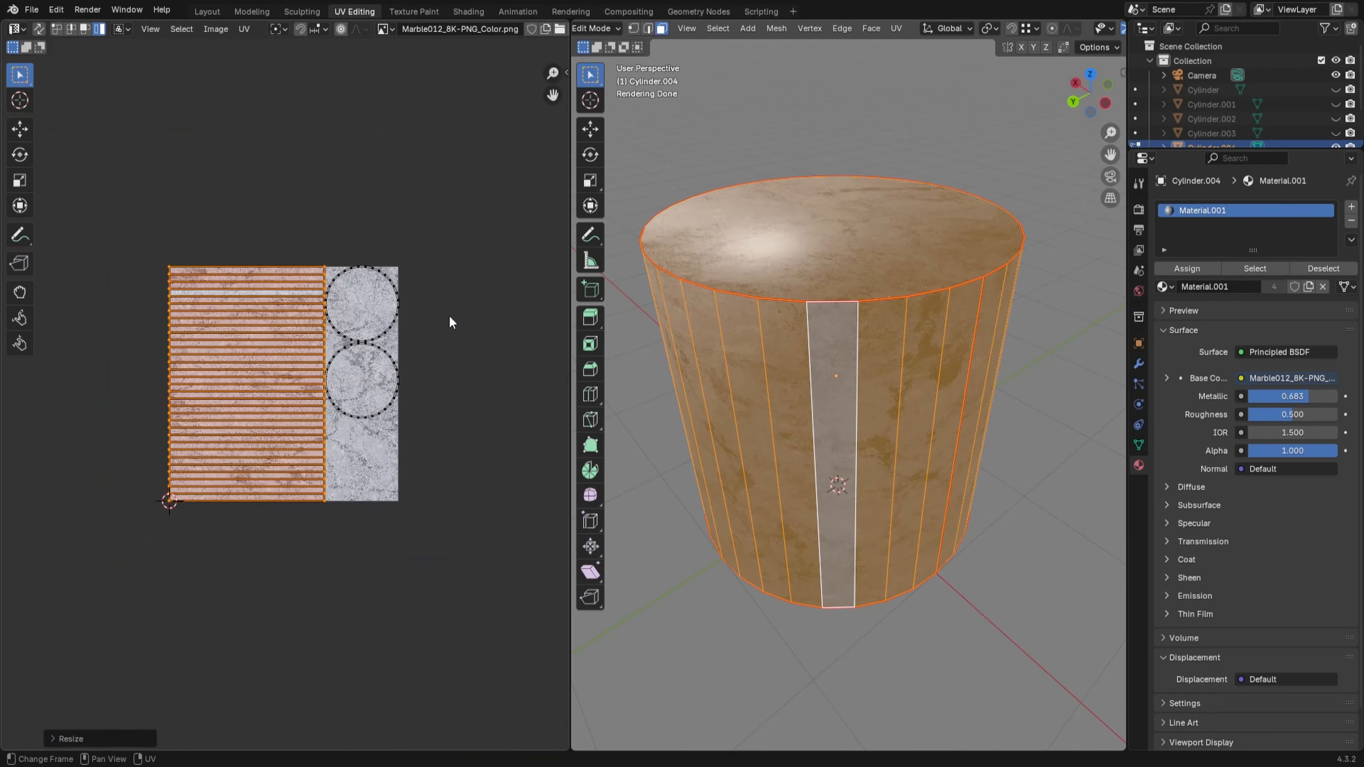
Step: Examine the marble texture around the cylinder's sides and top in Object Mode in the Modeling workspace
{"action": "key", "text": "Tab"}
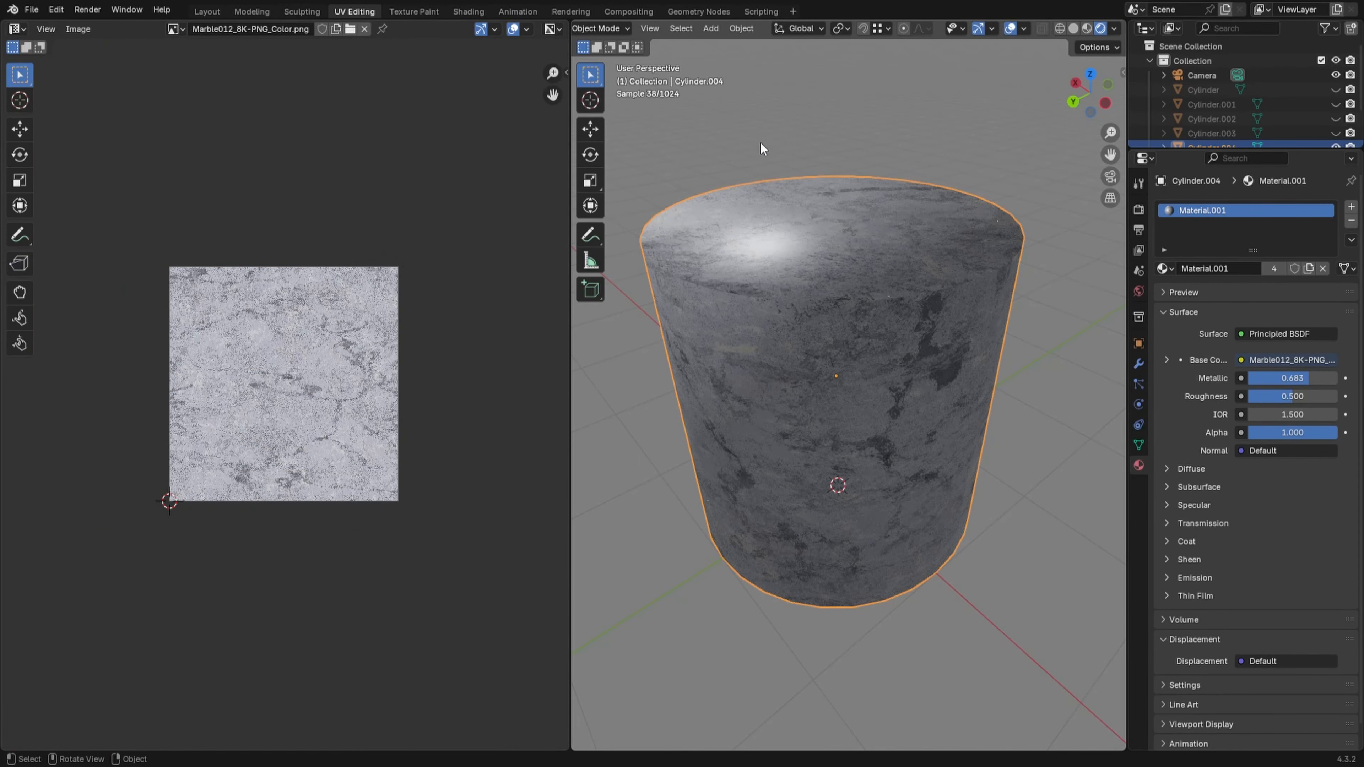
{"action": "left_click", "coordinate": [257, 12]}
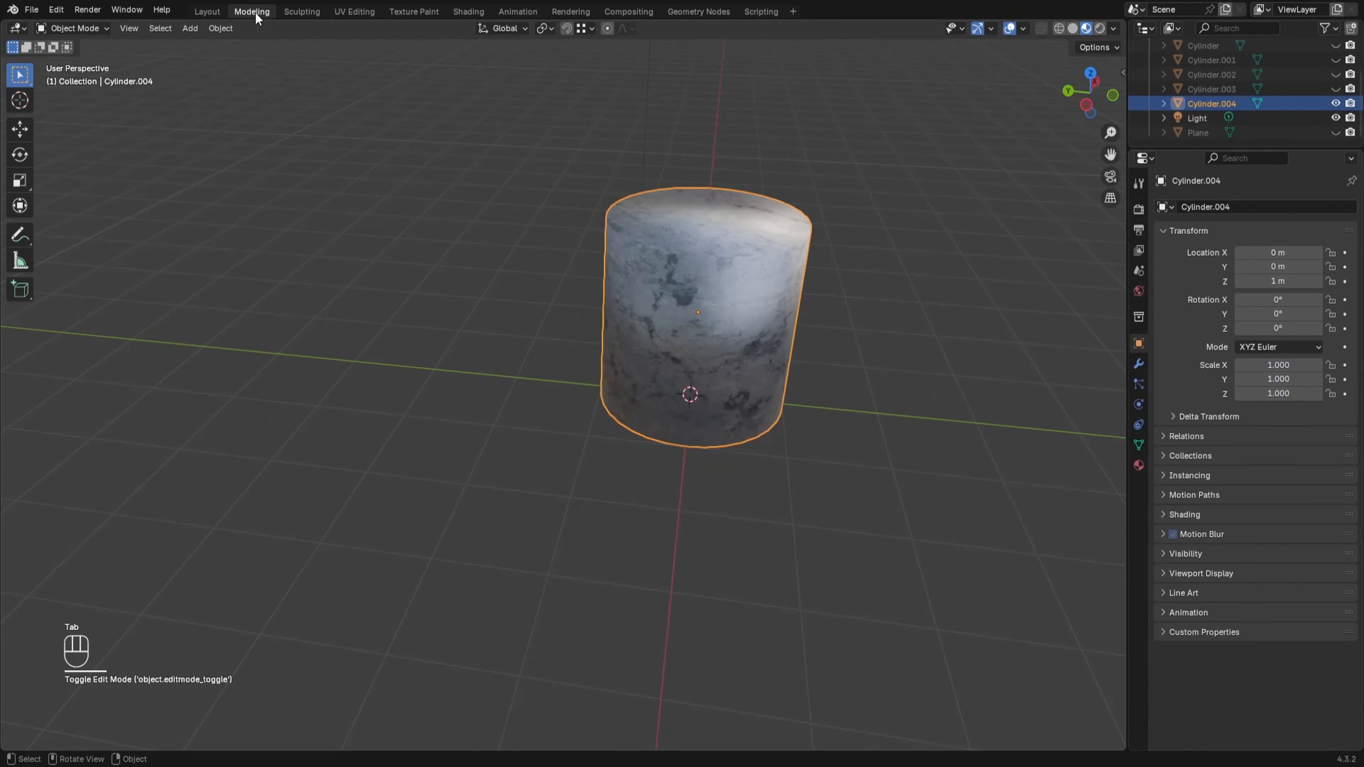
{"action": "middle_click_drag", "start_coordinate": [621, 359], "coordinate": [520, 421]}
{"action": "middle_click_drag", "start_coordinate": [518, 489], "coordinate": [800, 456]}
{"action": "scroll", "coordinate": [712, 317], "scroll_direction": "up", "scroll_amount": 4}
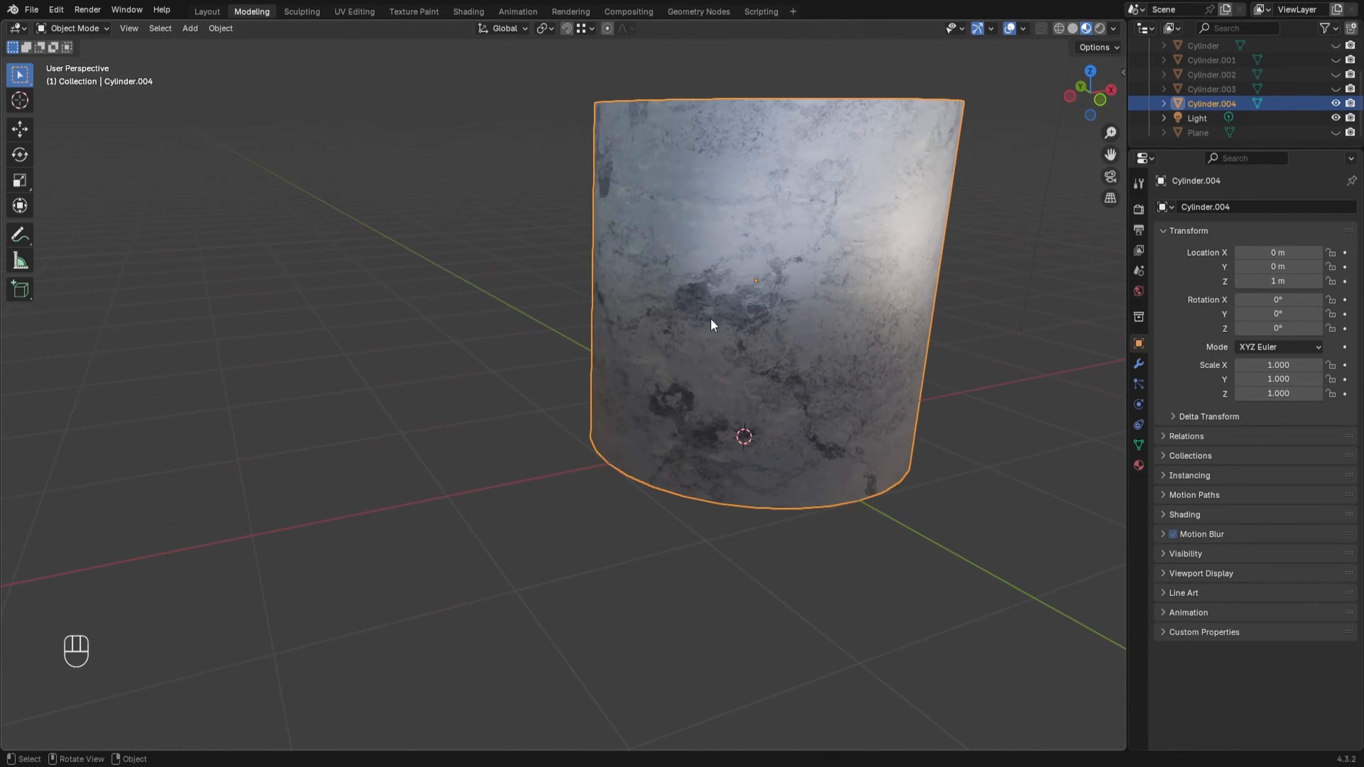
{"action": "scroll", "coordinate": [750, 334], "scroll_direction": "down", "scroll_amount": 1}
{"action": "middle_click_drag", "start_coordinate": [750, 333], "coordinate": [547, 383]}
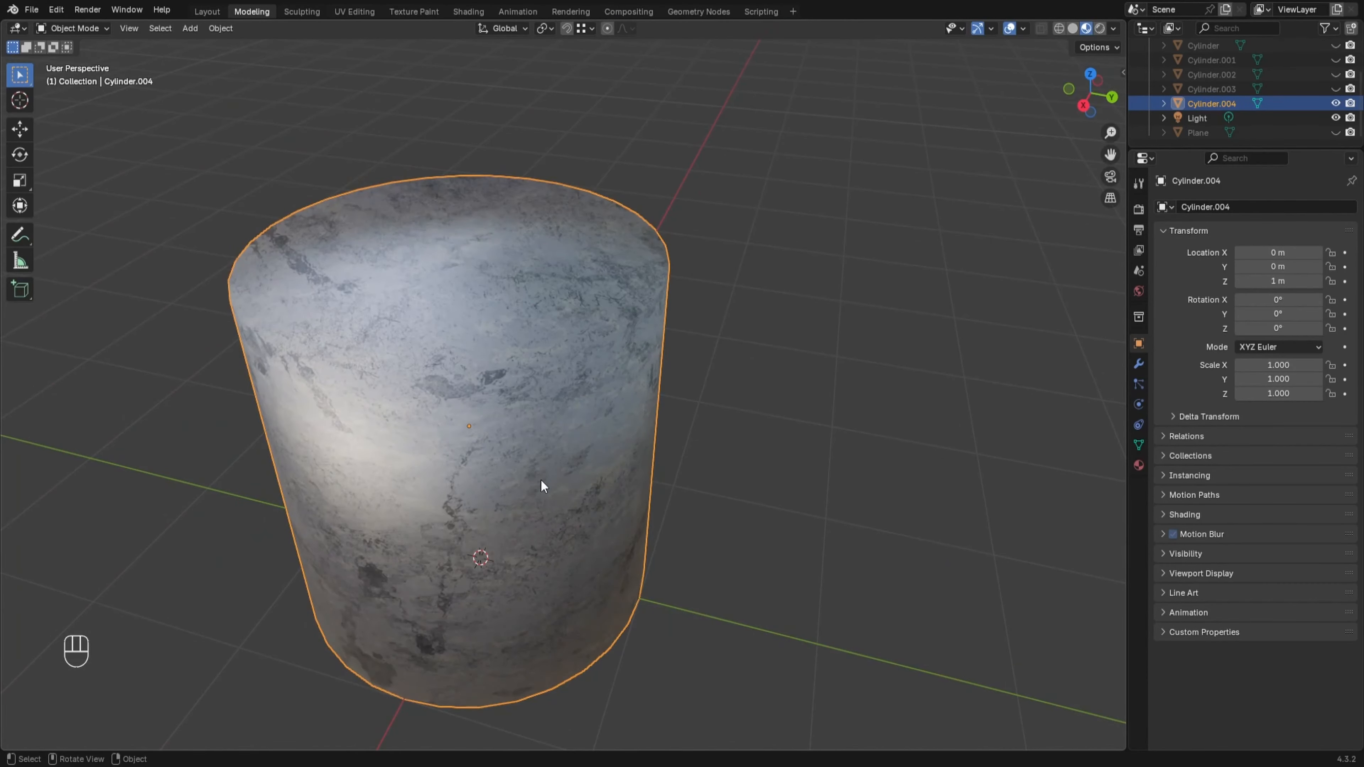
{"action": "middle_click_drag", "start_coordinate": [541, 480], "coordinate": [604, 452]}
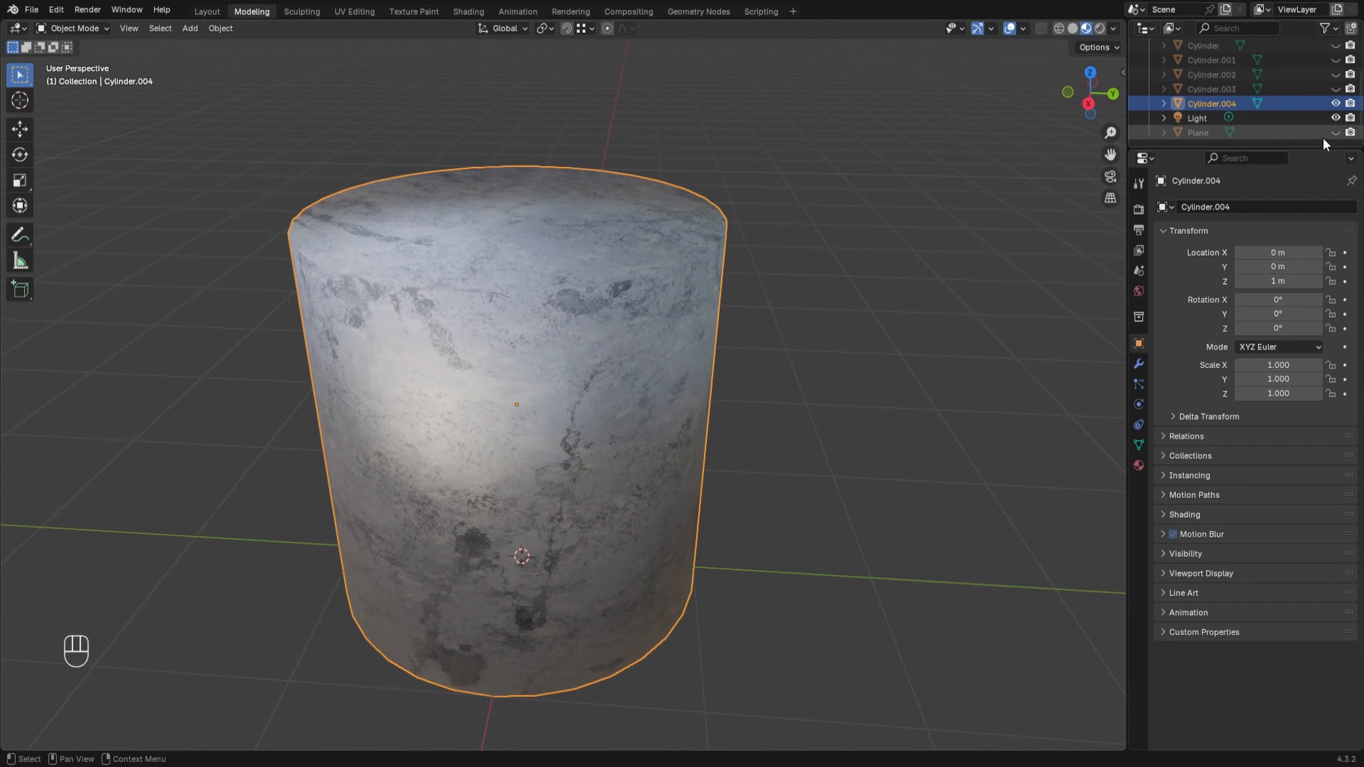
Step: Unhide the Plane object and view the scene through the camera
{"action": "left_click", "coordinate": [1335, 132]}
{"action": "mouse_move", "coordinate": [851, 309]}
{"action": "middle_mouse_down"}
{"action": "mouse_move", "coordinate": [785, 349]}
{"action": "mouse_move", "coordinate": [867, 321]}
{"action": "middle_mouse_up"}
{"action": "key", "text": "KP_0"}
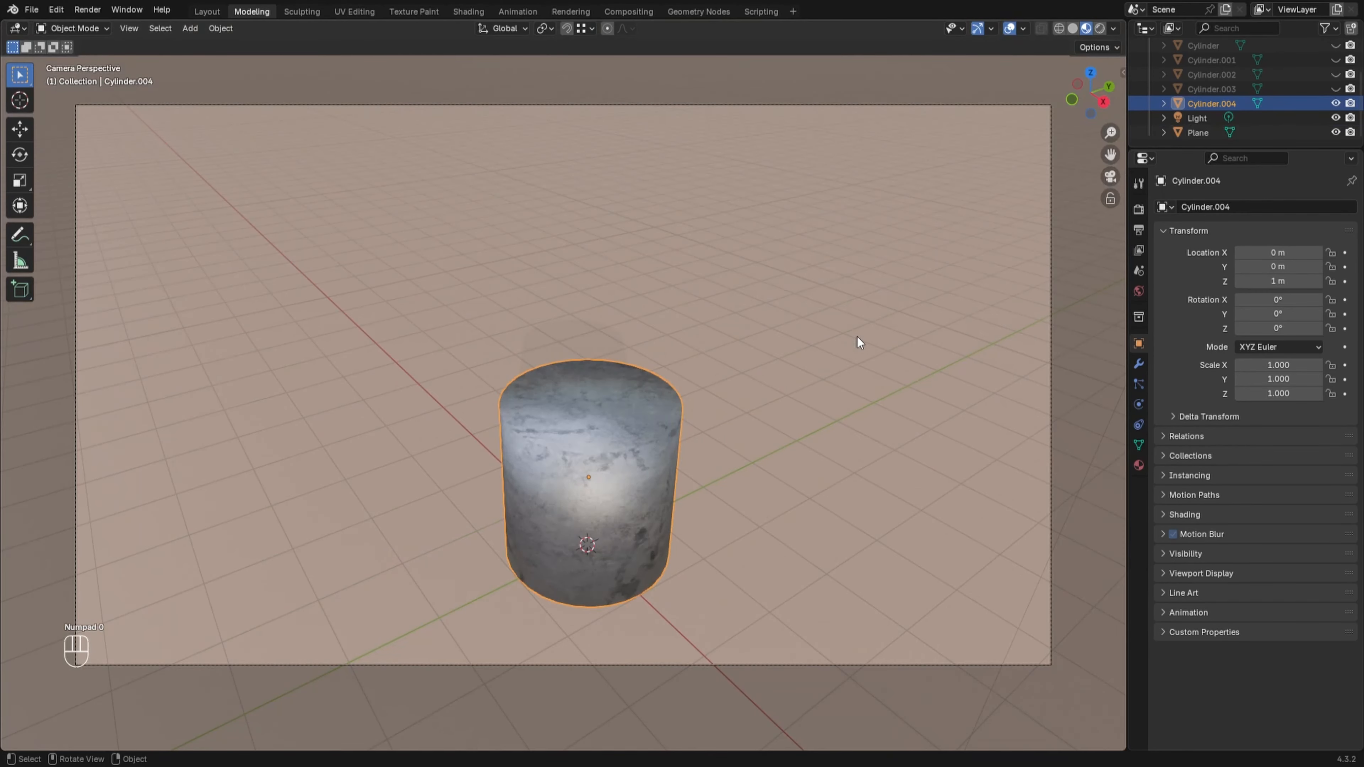
Step: Examine the marble cylinder standing on the plane from outside the camera view, both close up and from farther away
{"action": "scroll", "coordinate": [770, 459], "scroll_direction": "down", "scroll_amount": 2}
{"action": "middle_click_drag", "start_coordinate": [766, 461], "coordinate": [804, 419]}
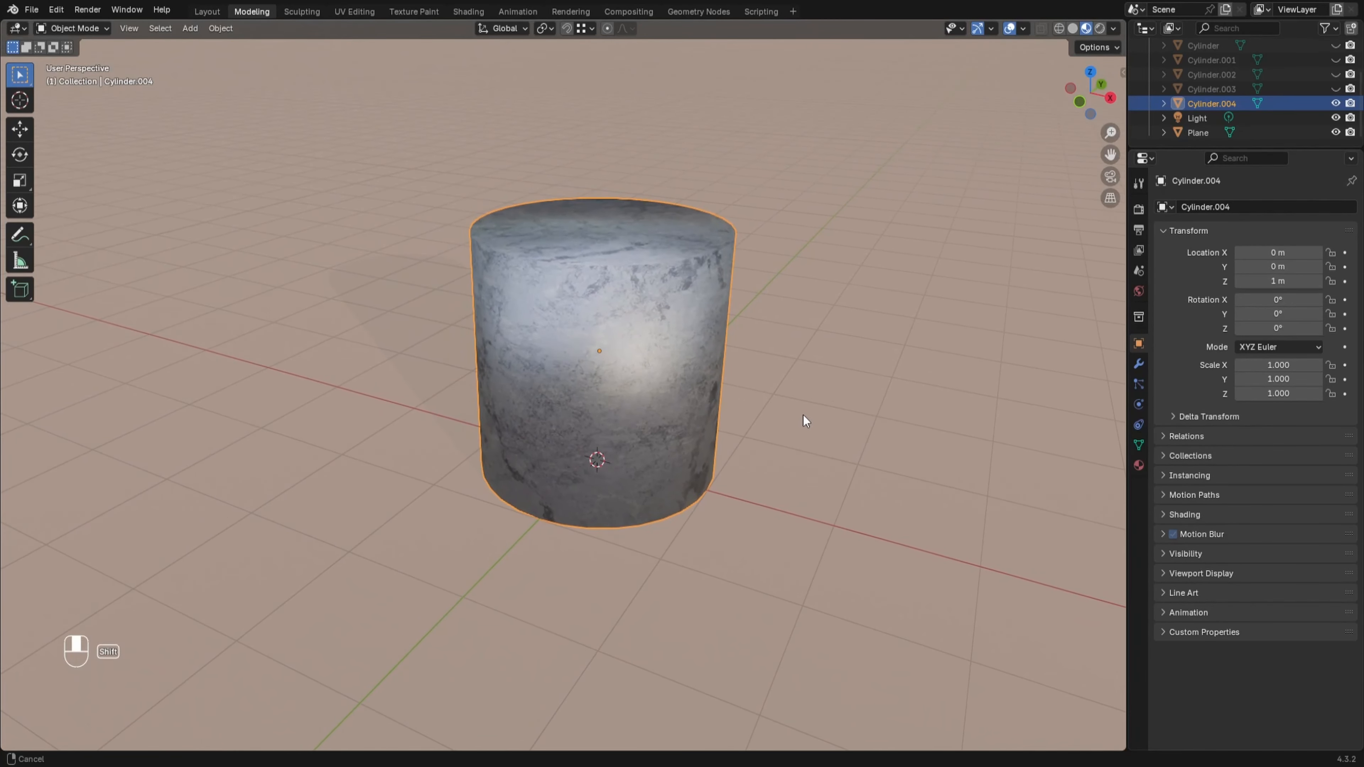
{"action": "scroll", "coordinate": [724, 402], "scroll_direction": "up", "scroll_amount": 2}
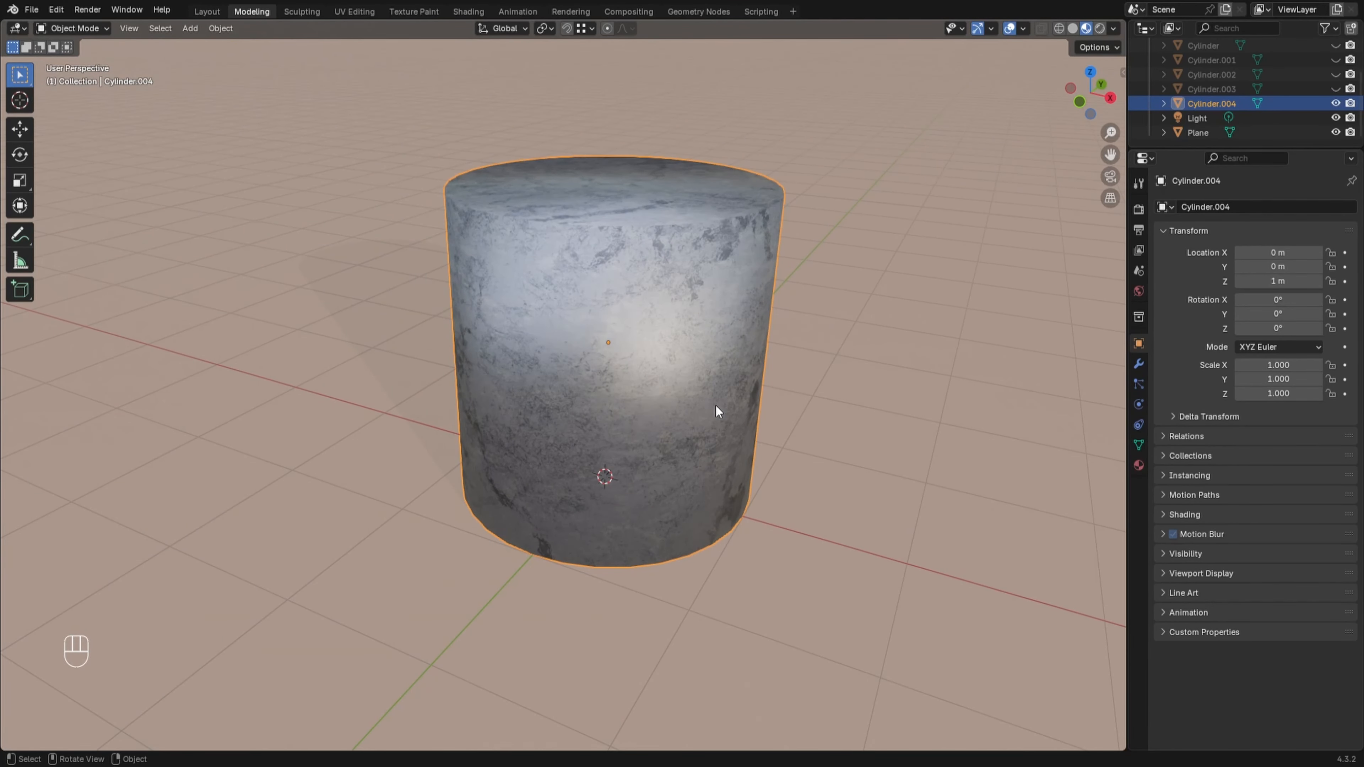
{"action": "scroll", "coordinate": [710, 403], "scroll_direction": "down", "scroll_amount": 5}
{"action": "scroll", "coordinate": [711, 402], "scroll_direction": "up", "scroll_amount": 3}
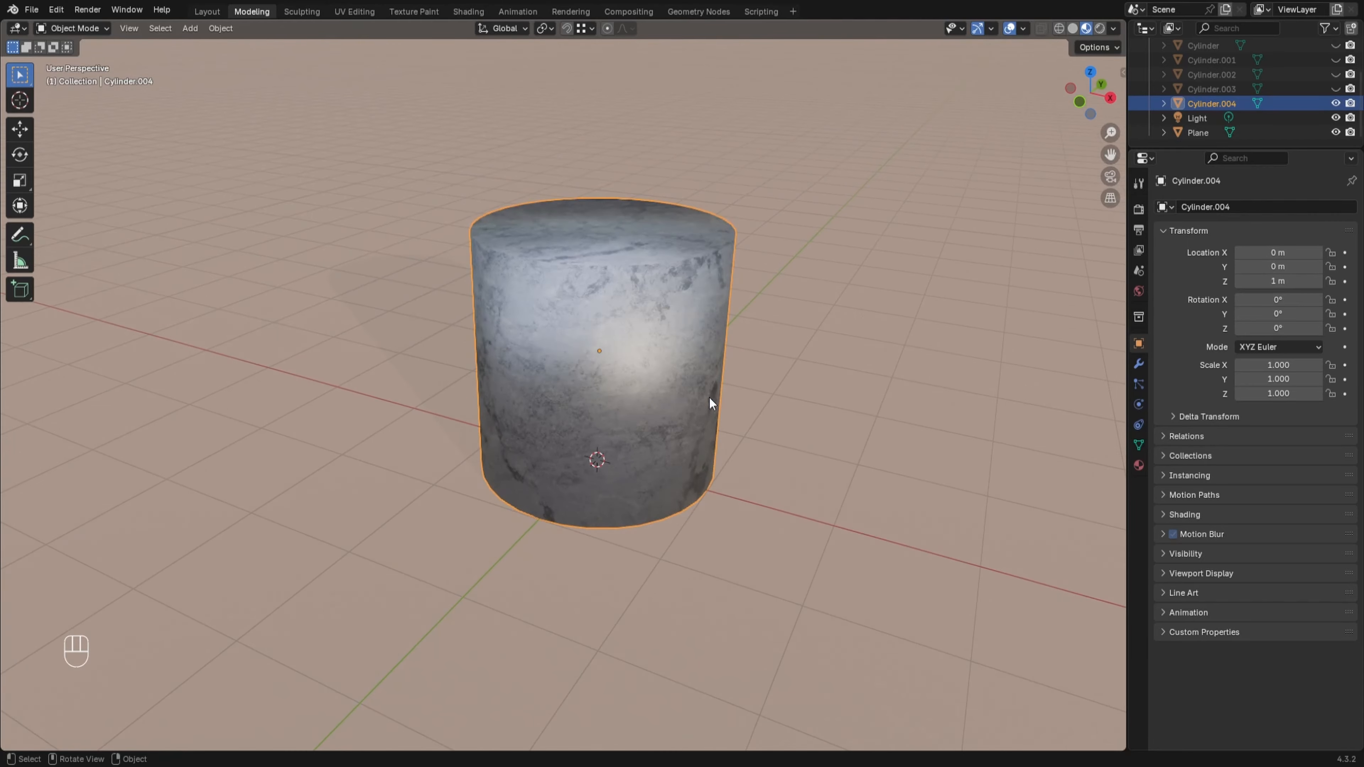
{"action": "scroll", "coordinate": [710, 403], "scroll_direction": "down", "scroll_amount": 2}
{"action": "scroll", "coordinate": [709, 398], "scroll_direction": "down", "scroll_amount": 2}
{"action": "scroll", "coordinate": [707, 400], "scroll_direction": "down", "scroll_amount": 2}
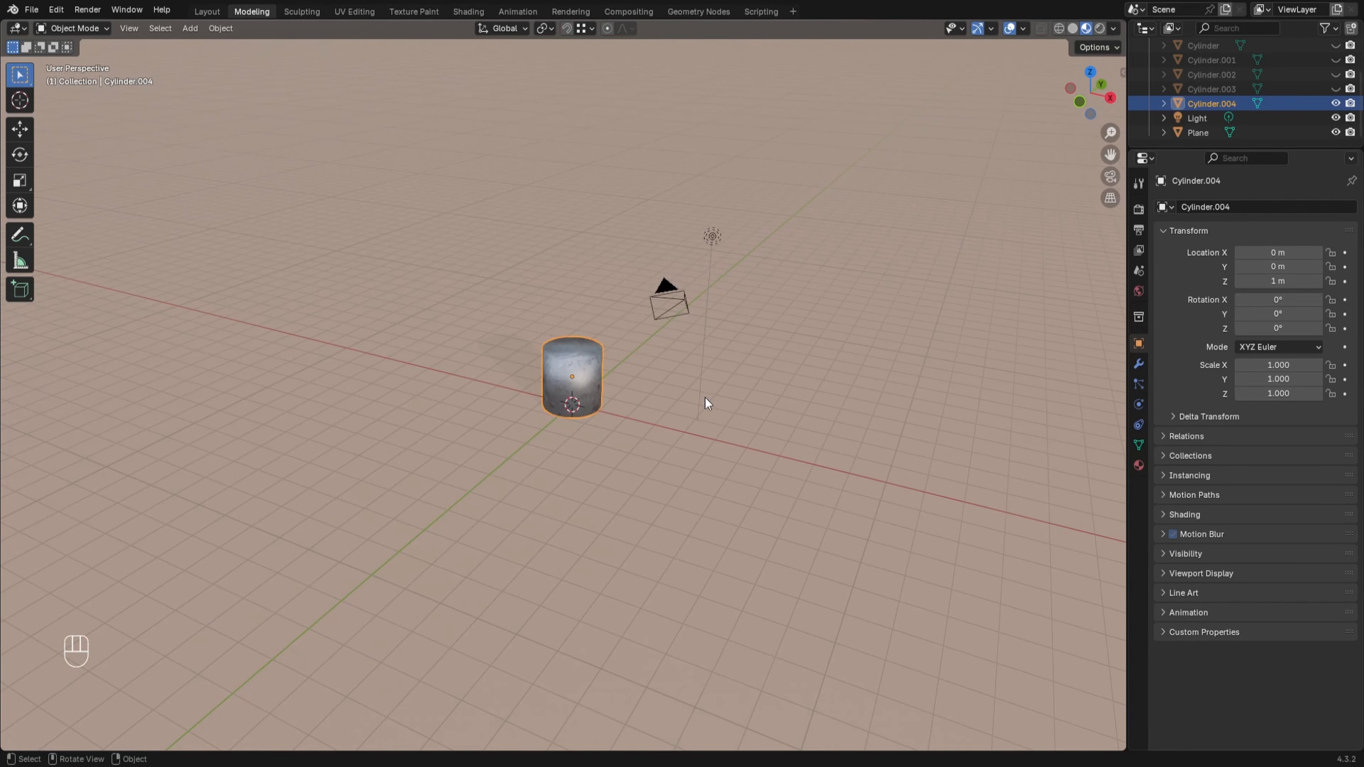
Step: Open the marble cylinder in Edit Mode, hide the Plane object, and switch the viewport to solid shading
{"action": "scroll", "coordinate": [603, 391], "scroll_direction": "up", "scroll_amount": 4}
{"action": "scroll", "coordinate": [603, 392], "scroll_direction": "down", "scroll_amount": 1}
{"action": "scroll", "coordinate": [602, 391], "scroll_direction": "down", "scroll_amount": 2}
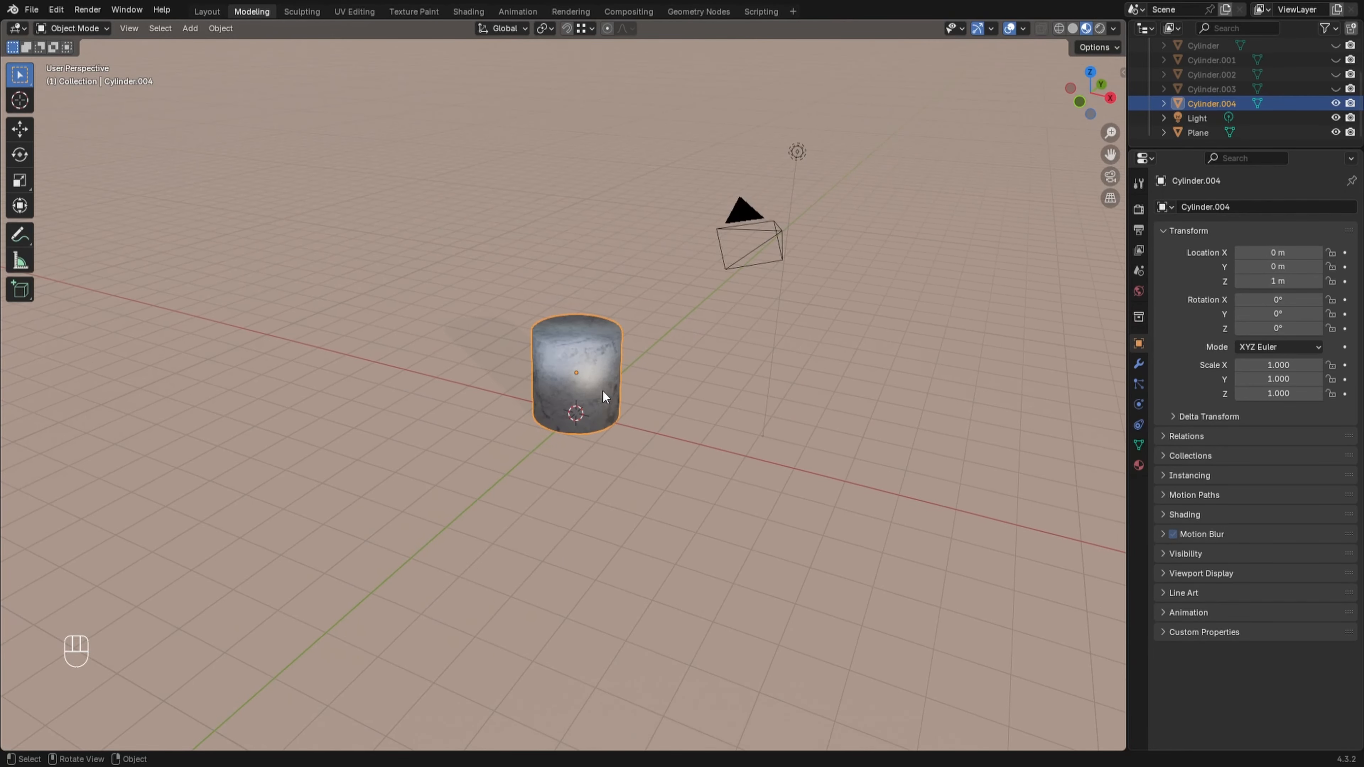
{"action": "middle_click_drag", "start_coordinate": [603, 390], "coordinate": [647, 398]}
{"action": "scroll", "coordinate": [599, 401], "scroll_direction": "up", "scroll_amount": 6}
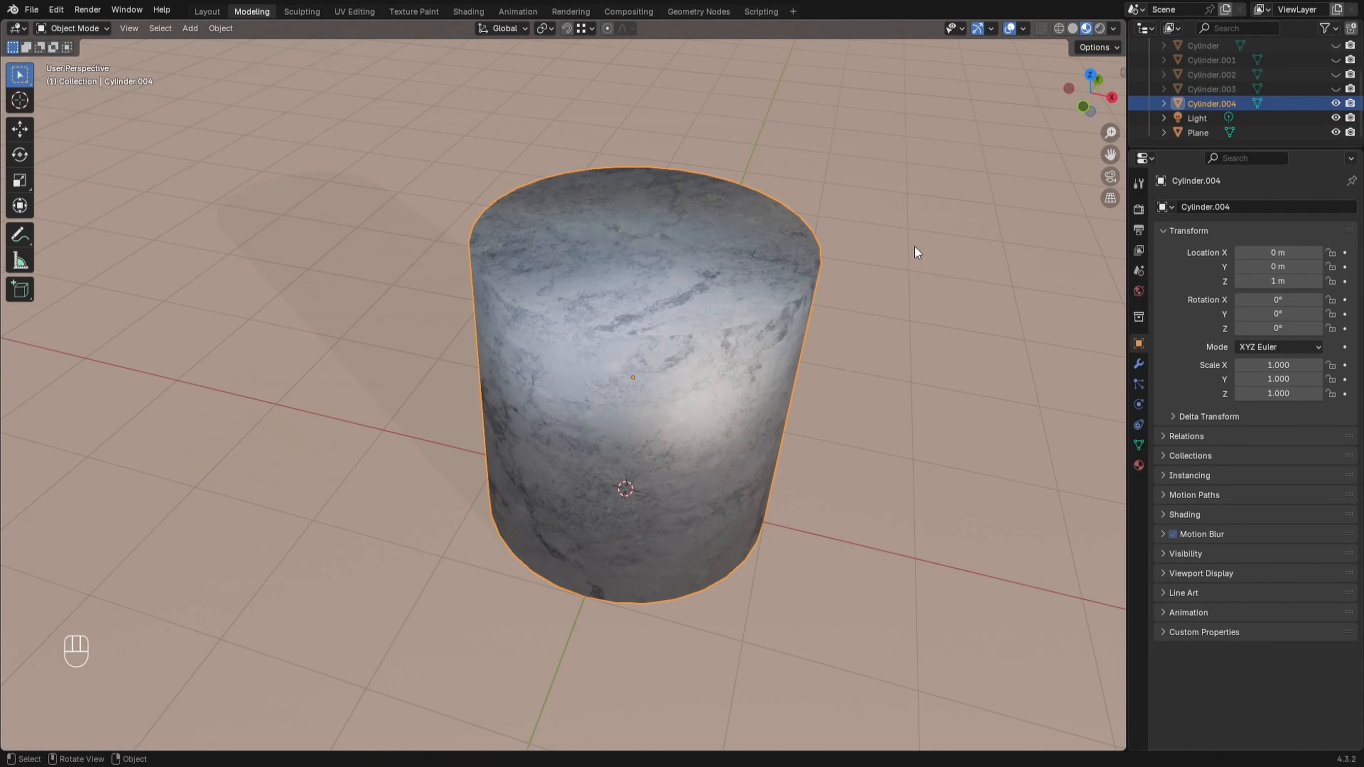
{"action": "key", "text": "Tab"}
{"action": "middle_click_drag", "start_coordinate": [794, 287], "coordinate": [757, 301]}
{"action": "key", "text": "KP_7"}
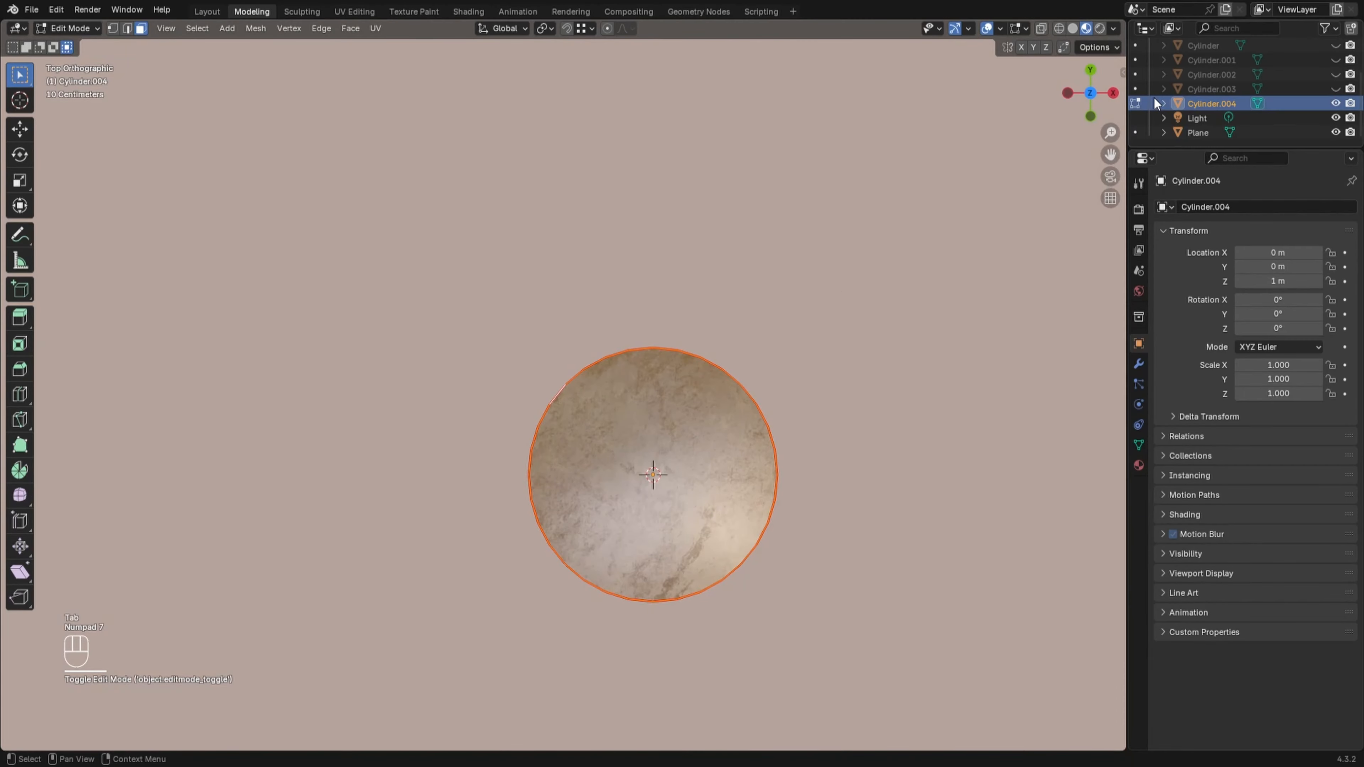
{"action": "left_click", "coordinate": [1335, 133]}
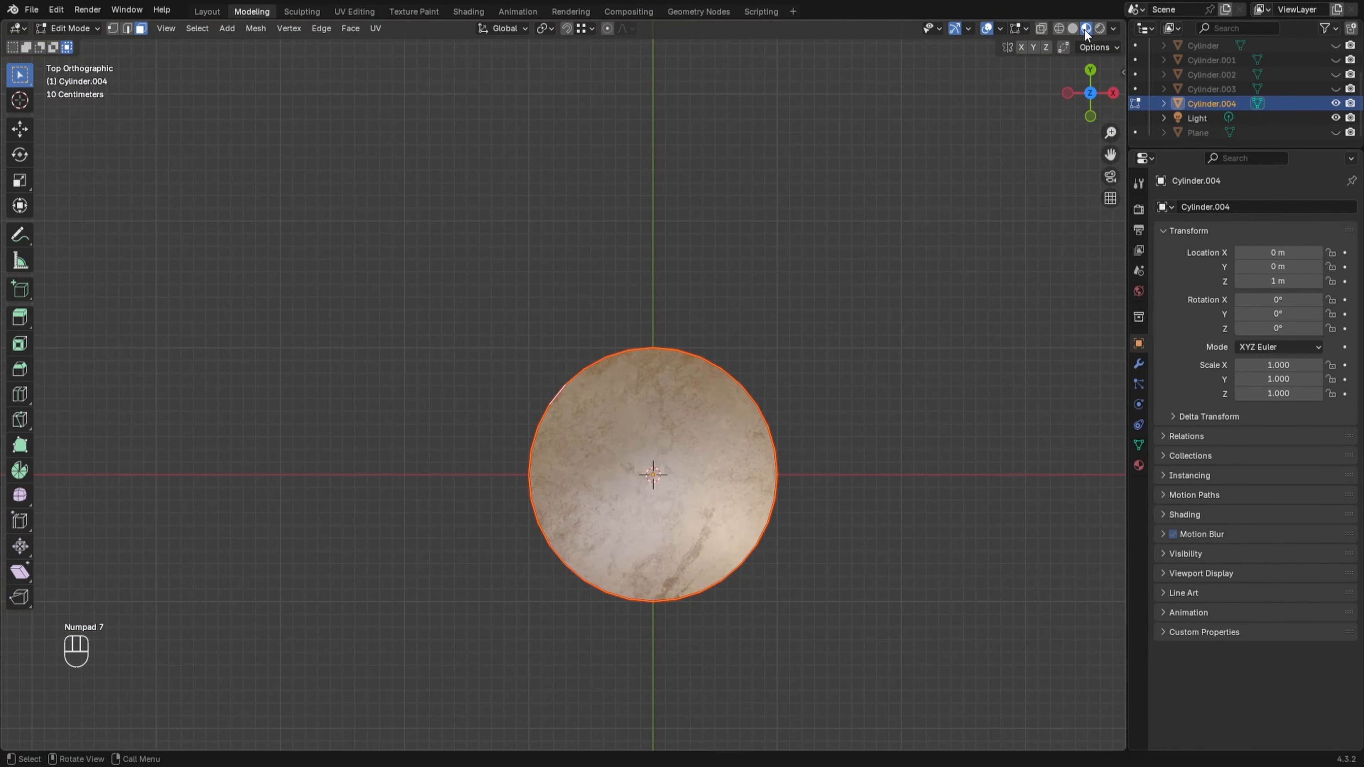
{"action": "left_click", "coordinate": [1073, 29]}
Step: Examine the vertices around the cylinder's top cap from the top view in vertex select mode
{"action": "middle_click_drag", "start_coordinate": [735, 462], "coordinate": [742, 314]}
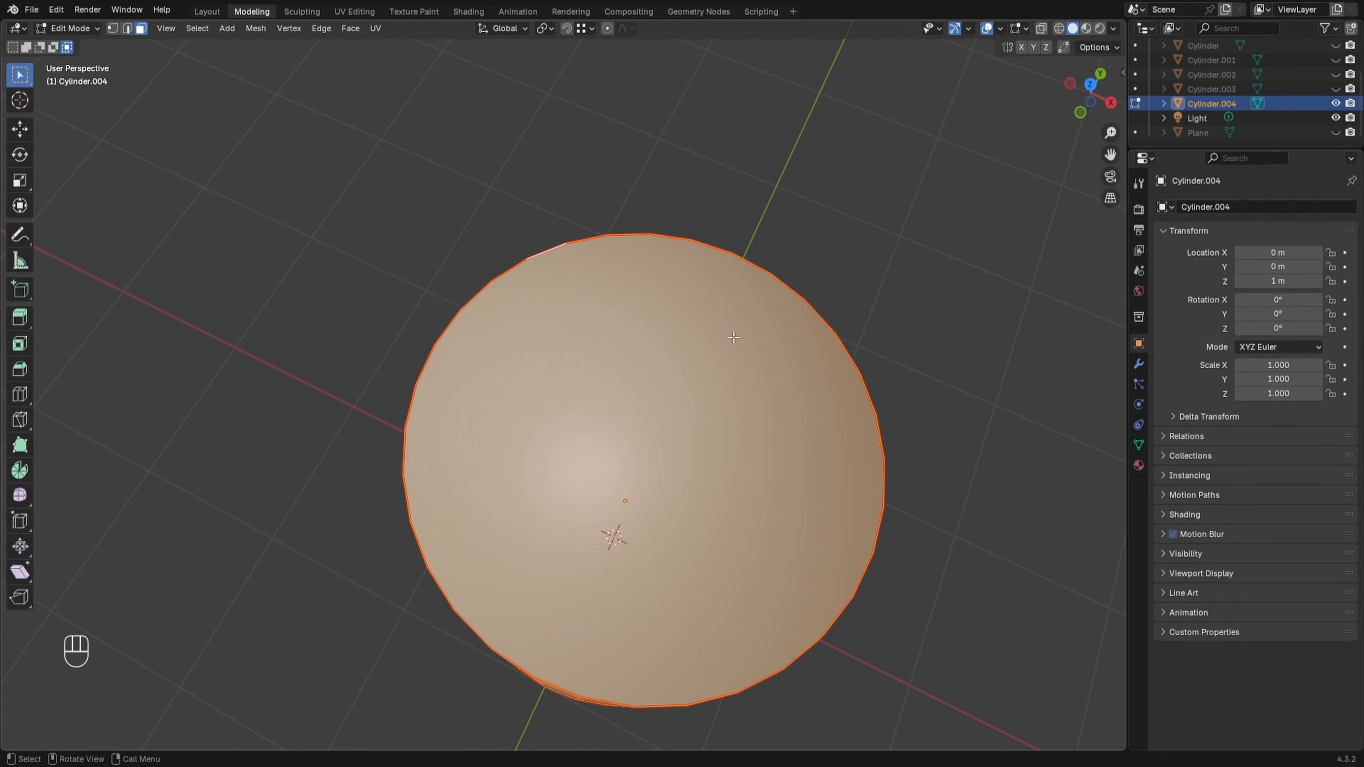
{"action": "key", "text": "KP_7"}
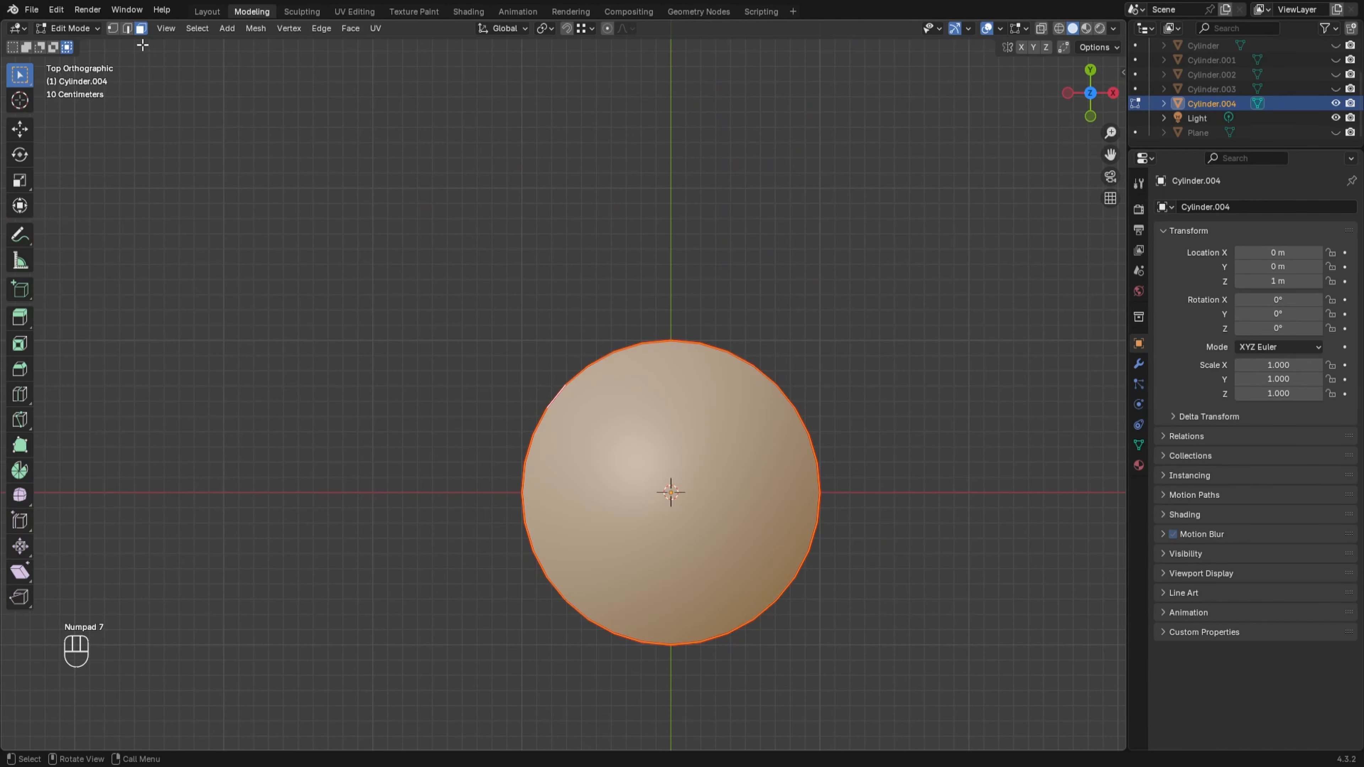
{"action": "left_click", "coordinate": [114, 28]}
{"action": "scroll", "coordinate": [718, 429], "scroll_direction": "up", "scroll_amount": 1}
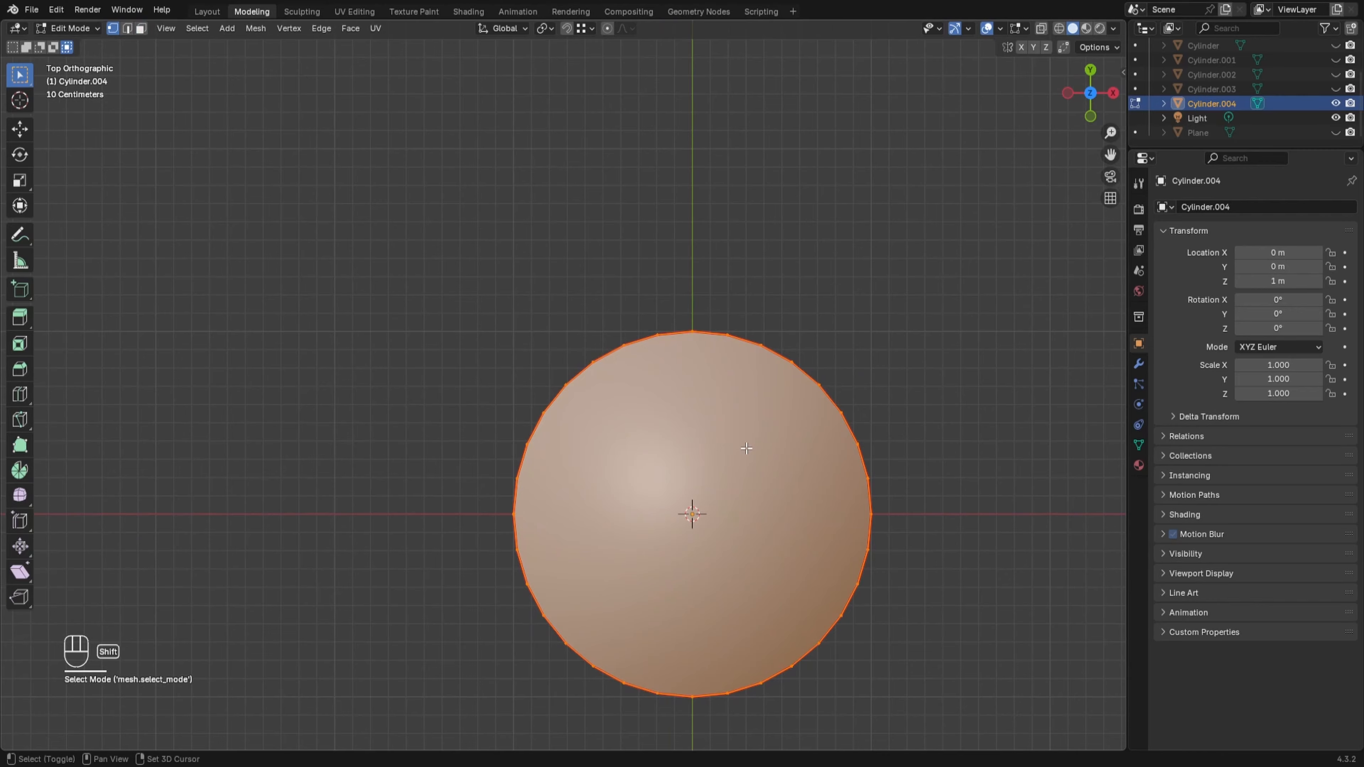
{"action": "middle_click_drag", "start_coordinate": [718, 429], "coordinate": [619, 422], "text": "shift"}
{"action": "scroll", "coordinate": [584, 376], "scroll_direction": "up", "scroll_amount": 2}
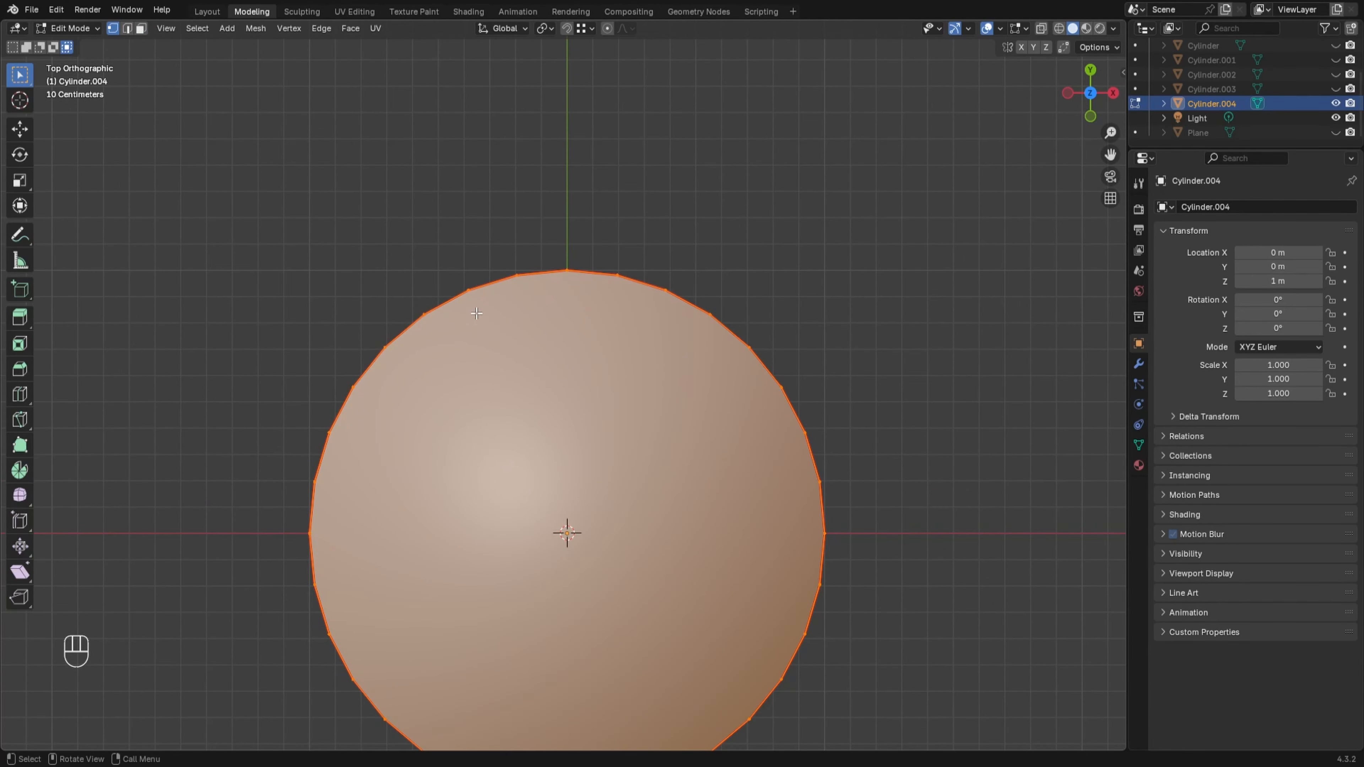
{"action": "scroll", "coordinate": [754, 572], "scroll_direction": "down", "scroll_amount": 2}
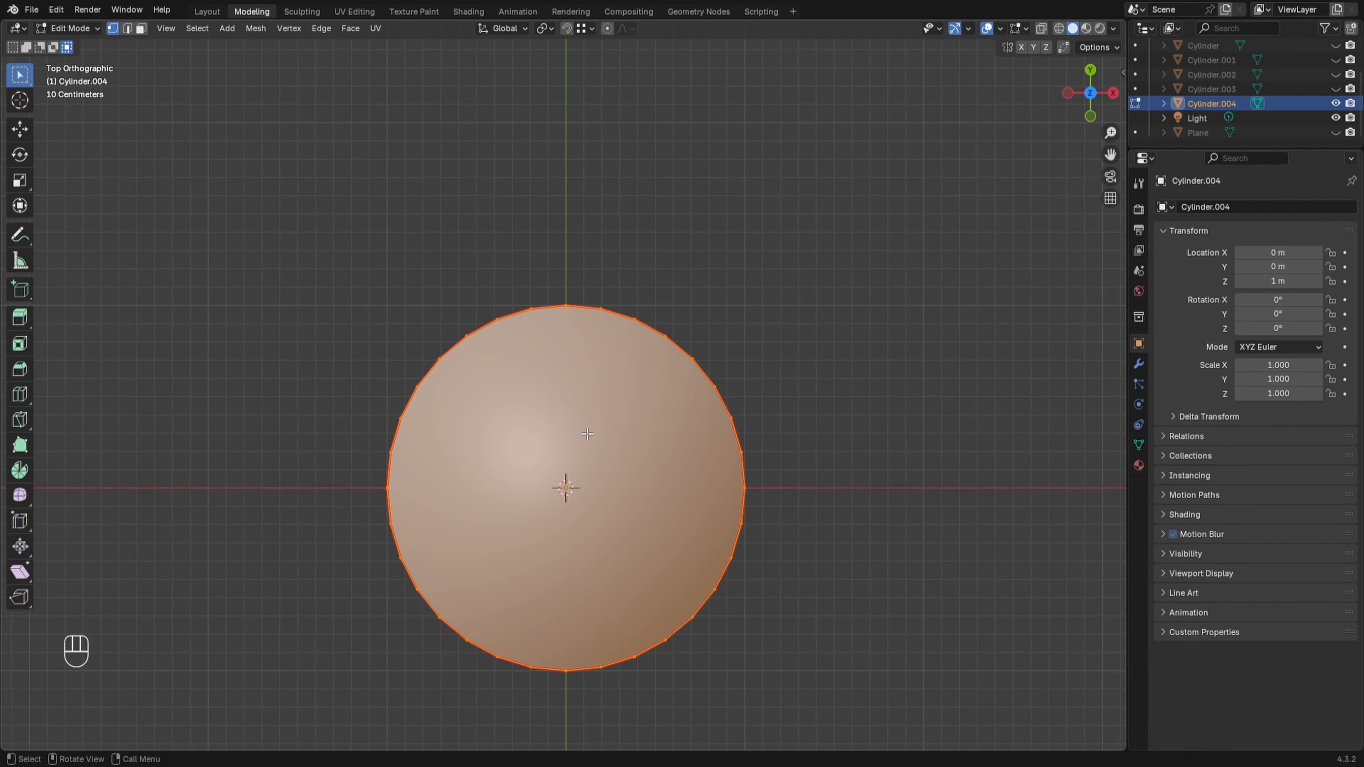
{"action": "scroll", "coordinate": [587, 434], "scroll_direction": "up", "scroll_amount": 1}
Step: Delete the cylinder's top and bottom cap faces in face select mode
{"action": "left_click", "coordinate": [141, 29]}
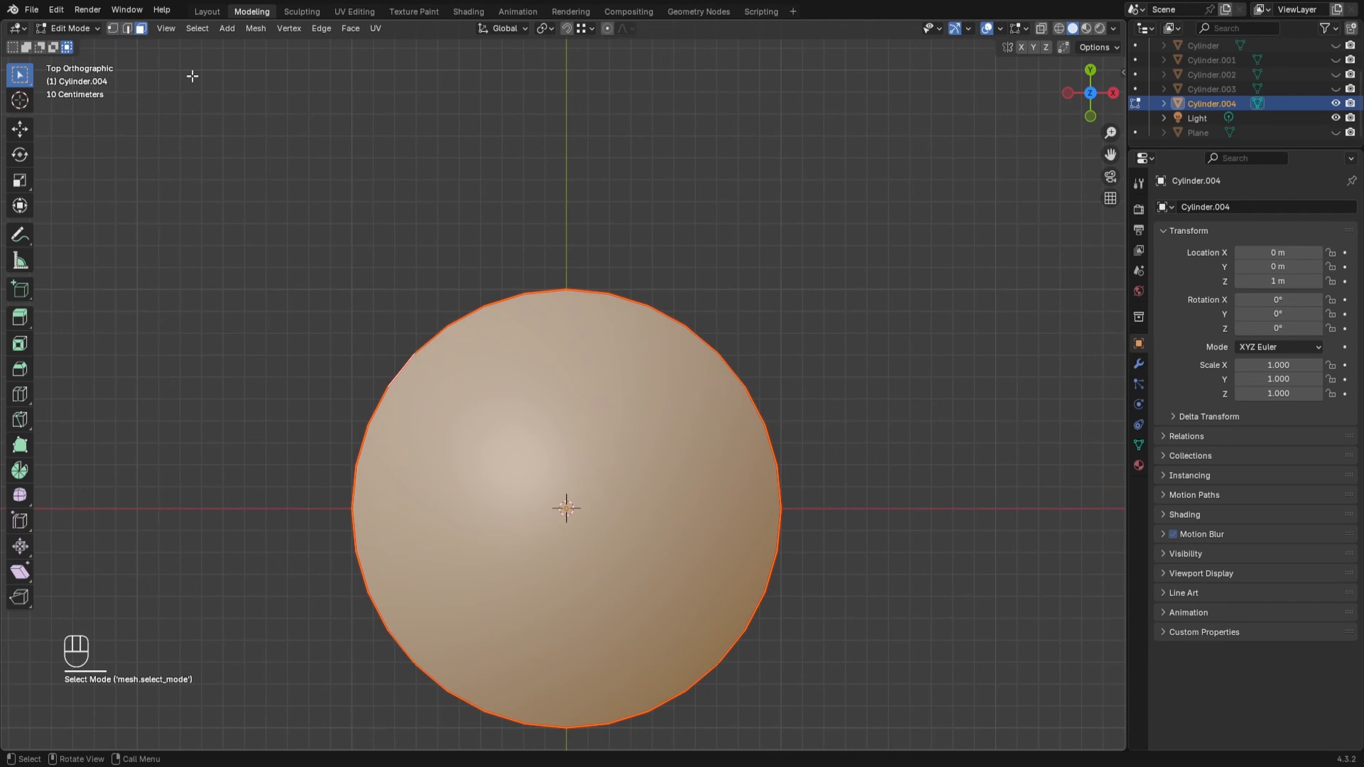
{"action": "key", "text": "x"}
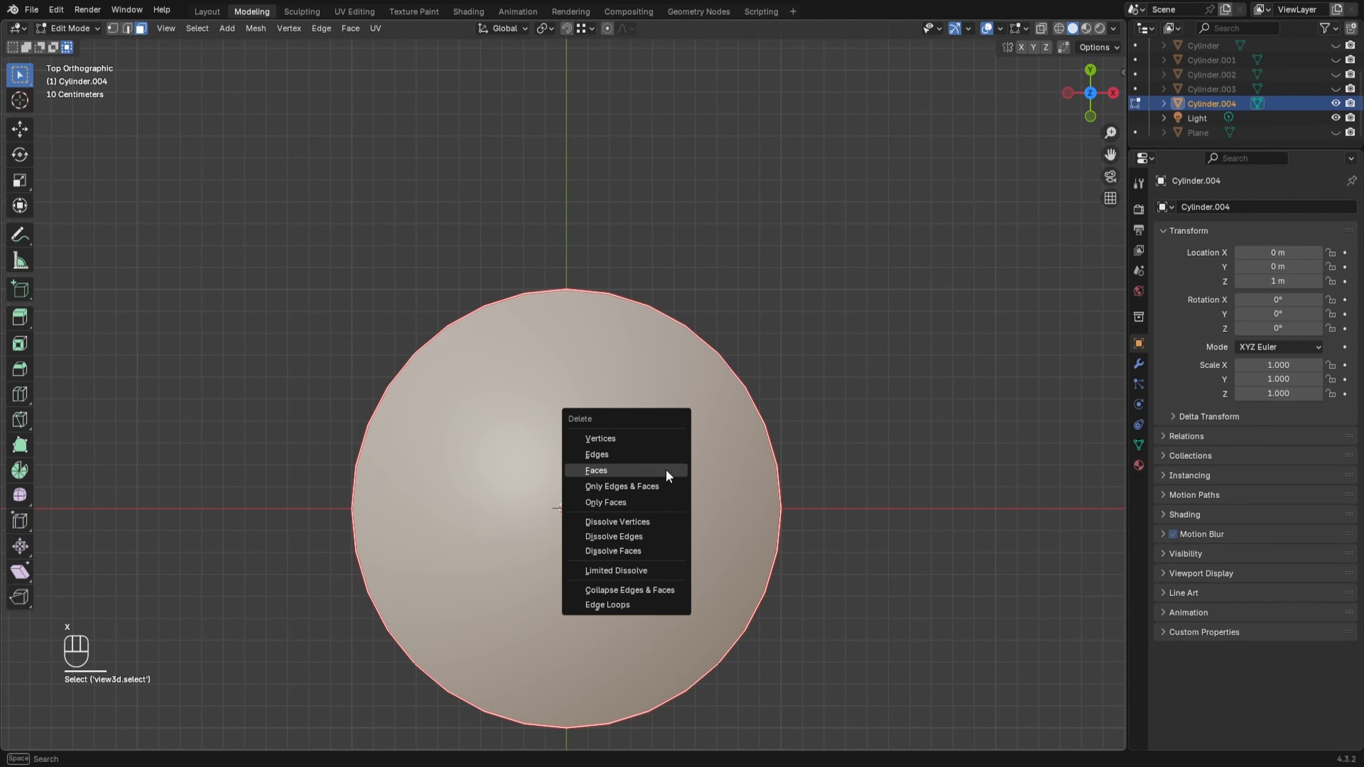
{"action": "left_click", "coordinate": [665, 471]}
{"action": "middle_click_drag", "start_coordinate": [657, 477], "coordinate": [602, 323]}
{"action": "scroll", "coordinate": [658, 425], "scroll_direction": "down", "scroll_amount": 4}
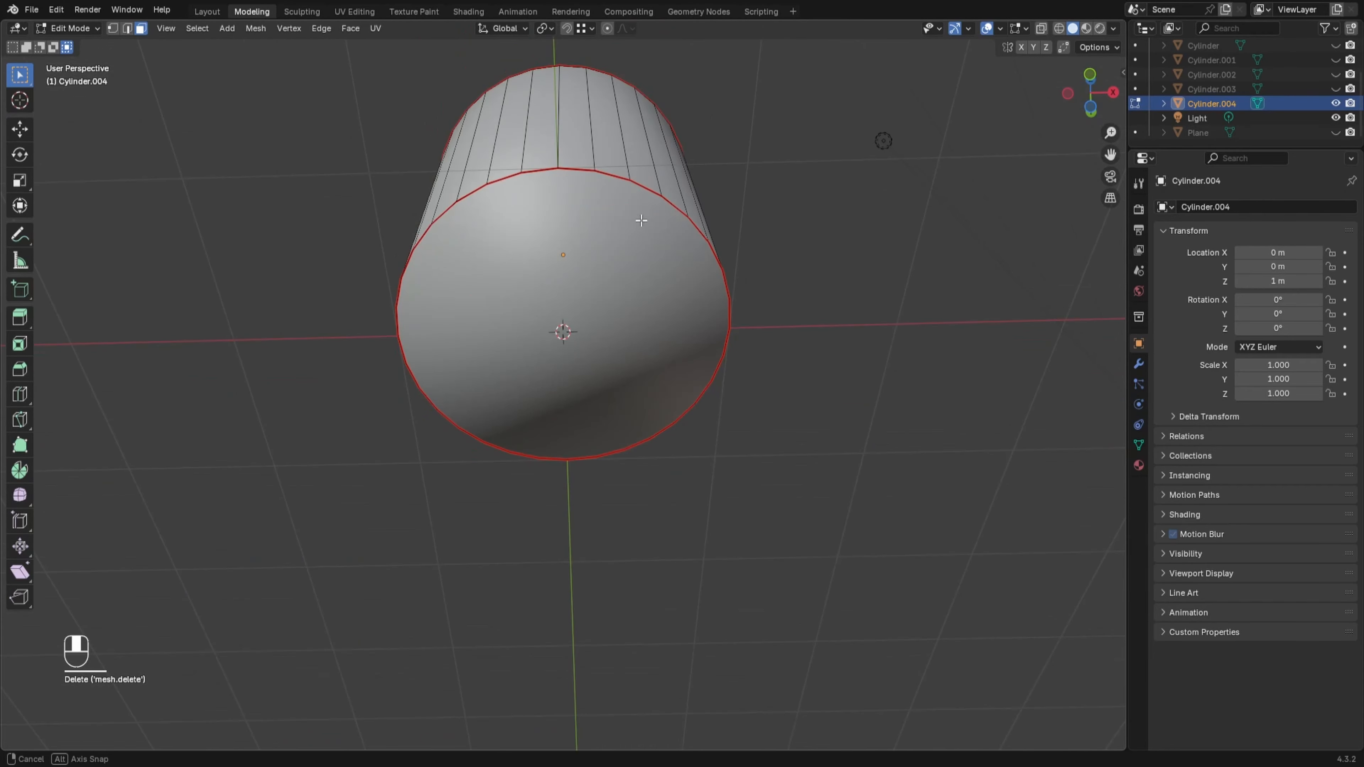
{"action": "left_click", "coordinate": [602, 319]}
{"action": "key", "text": "x"}
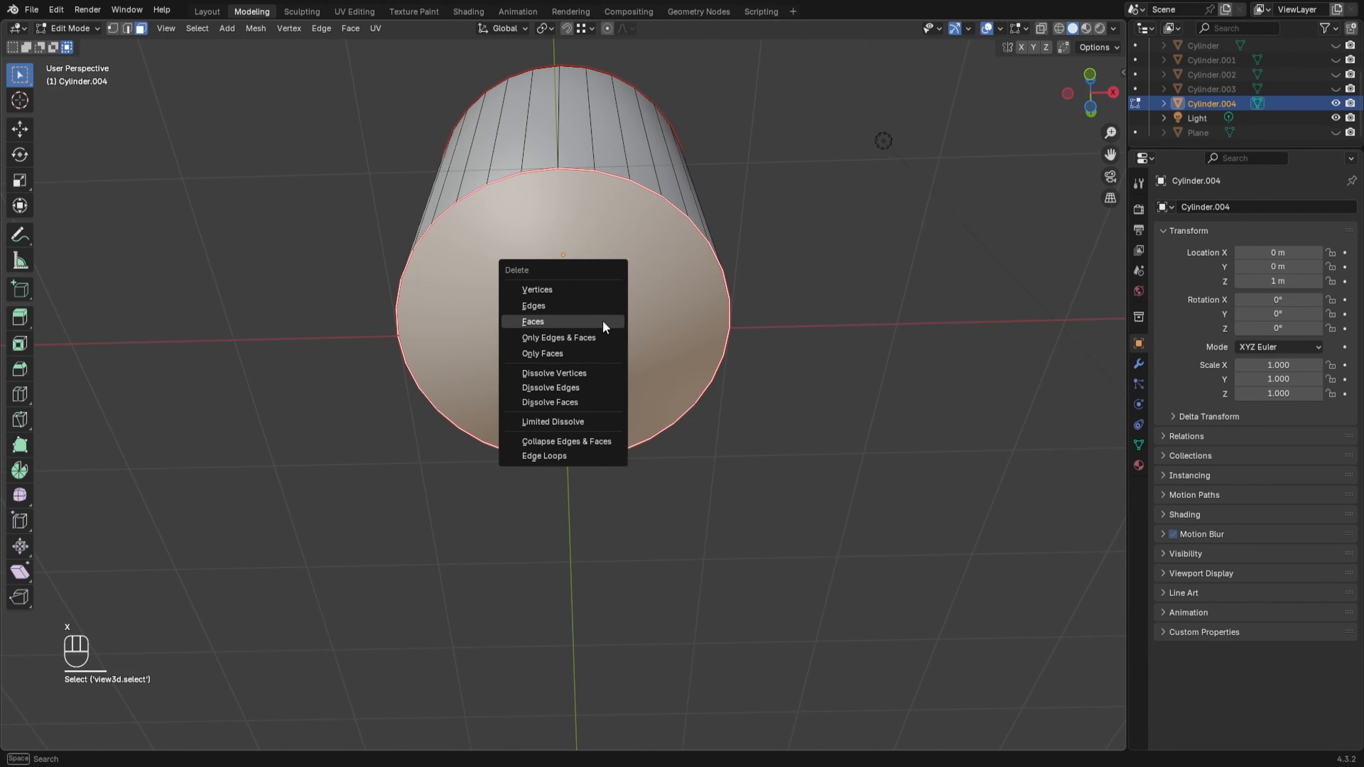
{"action": "left_click", "coordinate": [567, 321]}
Step: Select the edge loop around the cylinder's top opening and close it with Grid Fill
{"action": "middle_click_drag", "start_coordinate": [567, 321], "coordinate": [522, 416]}
{"action": "scroll", "coordinate": [529, 422], "scroll_direction": "down", "scroll_amount": 3}
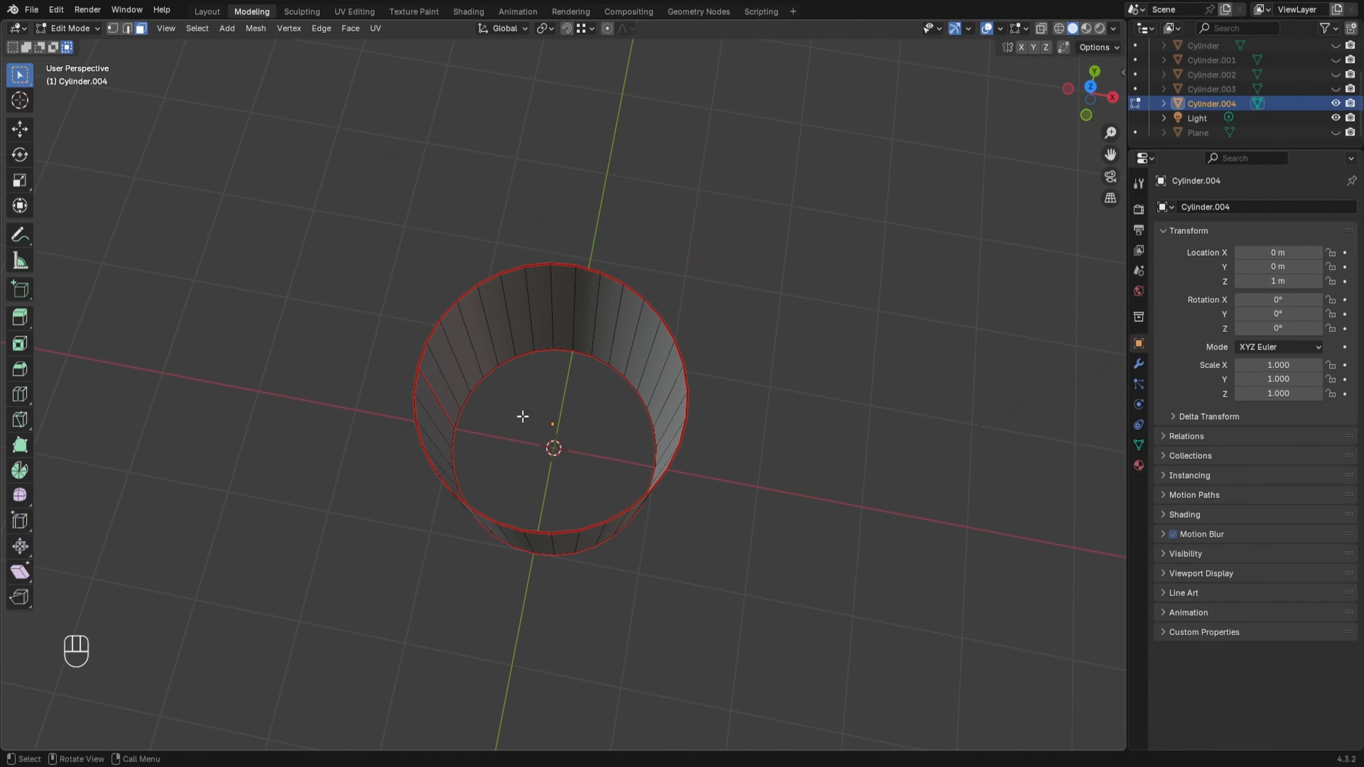
{"action": "scroll", "coordinate": [523, 416], "scroll_direction": "up", "scroll_amount": 2}
{"action": "scroll", "coordinate": [522, 415], "scroll_direction": "up", "scroll_amount": 4}
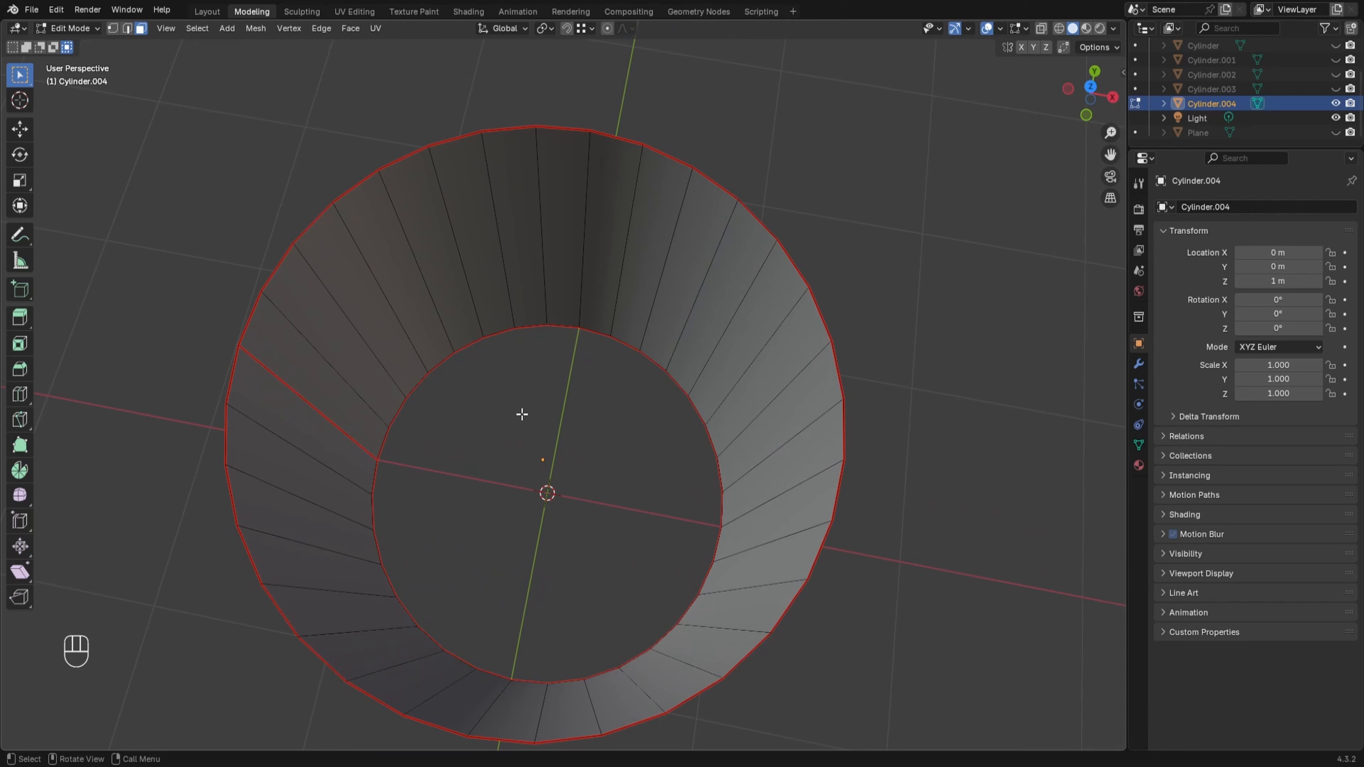
{"action": "left_click", "coordinate": [128, 29]}
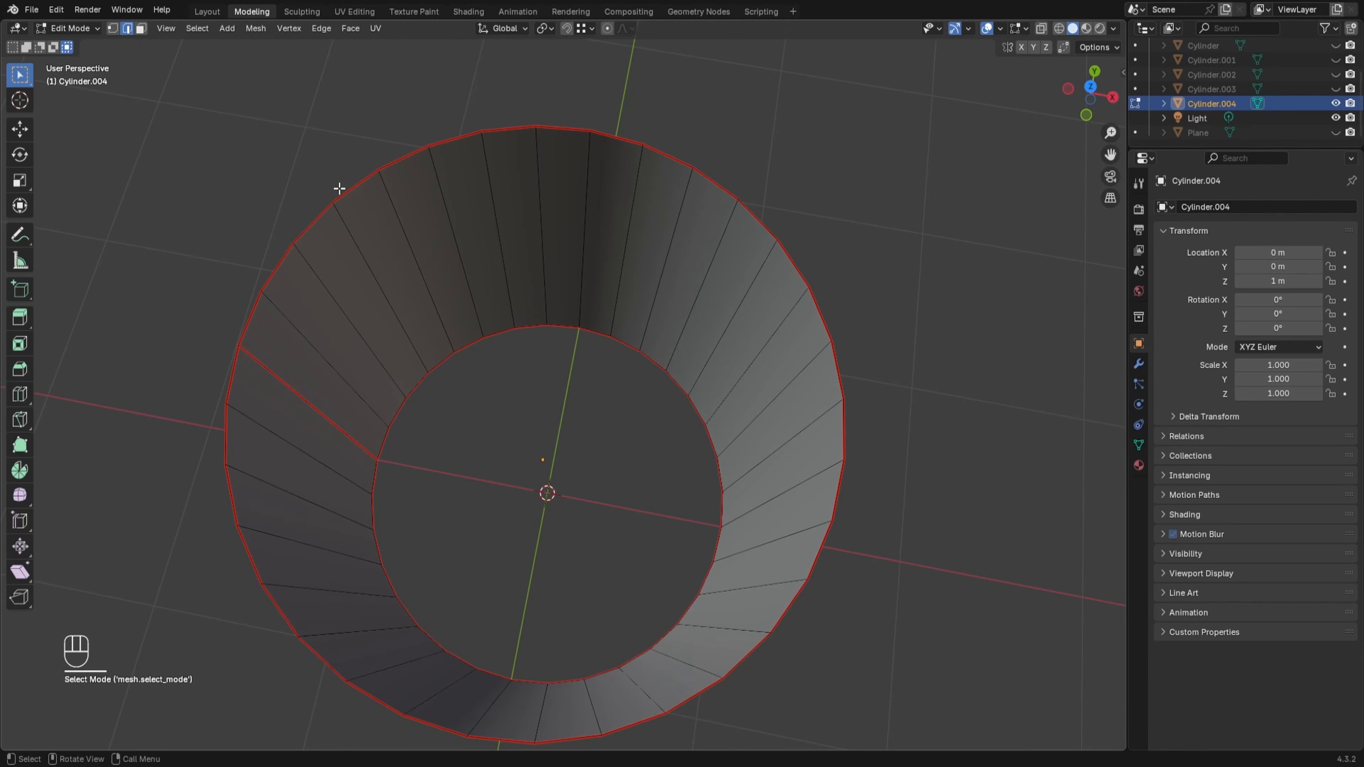
{"action": "left_click", "coordinate": [356, 187], "text": "alt"}
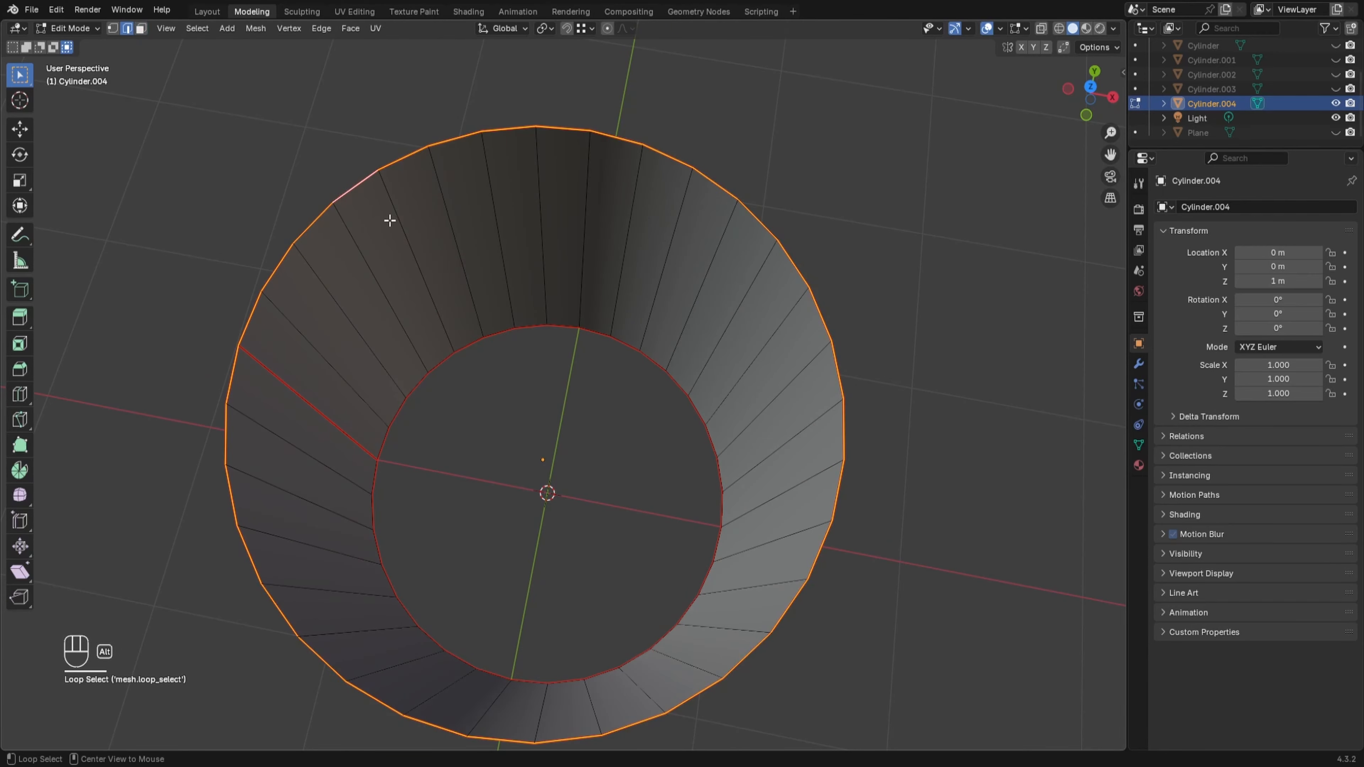
{"action": "left_click", "coordinate": [350, 32]}
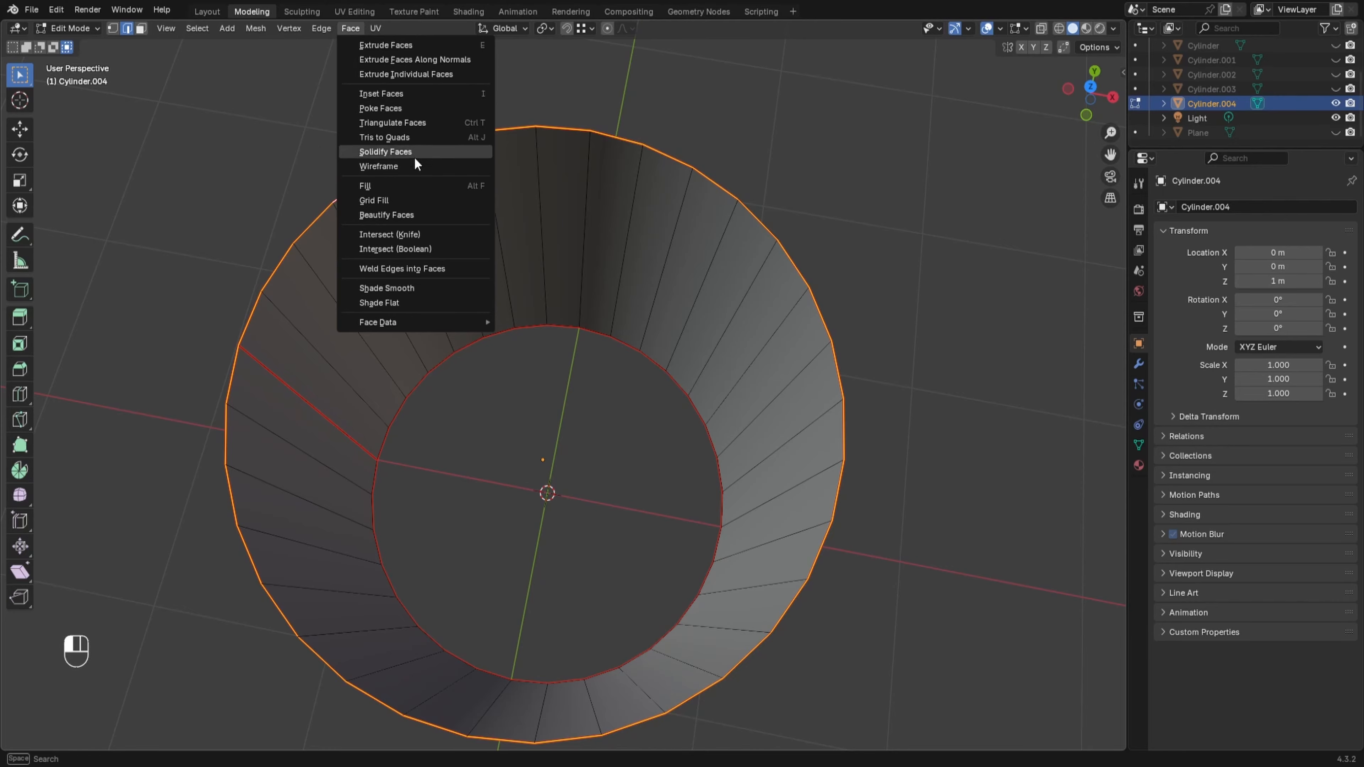
{"action": "left_click", "coordinate": [401, 201]}
Step: Select the edge loop around the cylinder's bottom opening and close it with Grid Fill
{"action": "middle_click_drag", "start_coordinate": [563, 362], "coordinate": [542, 413]}
{"action": "scroll", "coordinate": [444, 386], "scroll_direction": "up", "scroll_amount": 3}
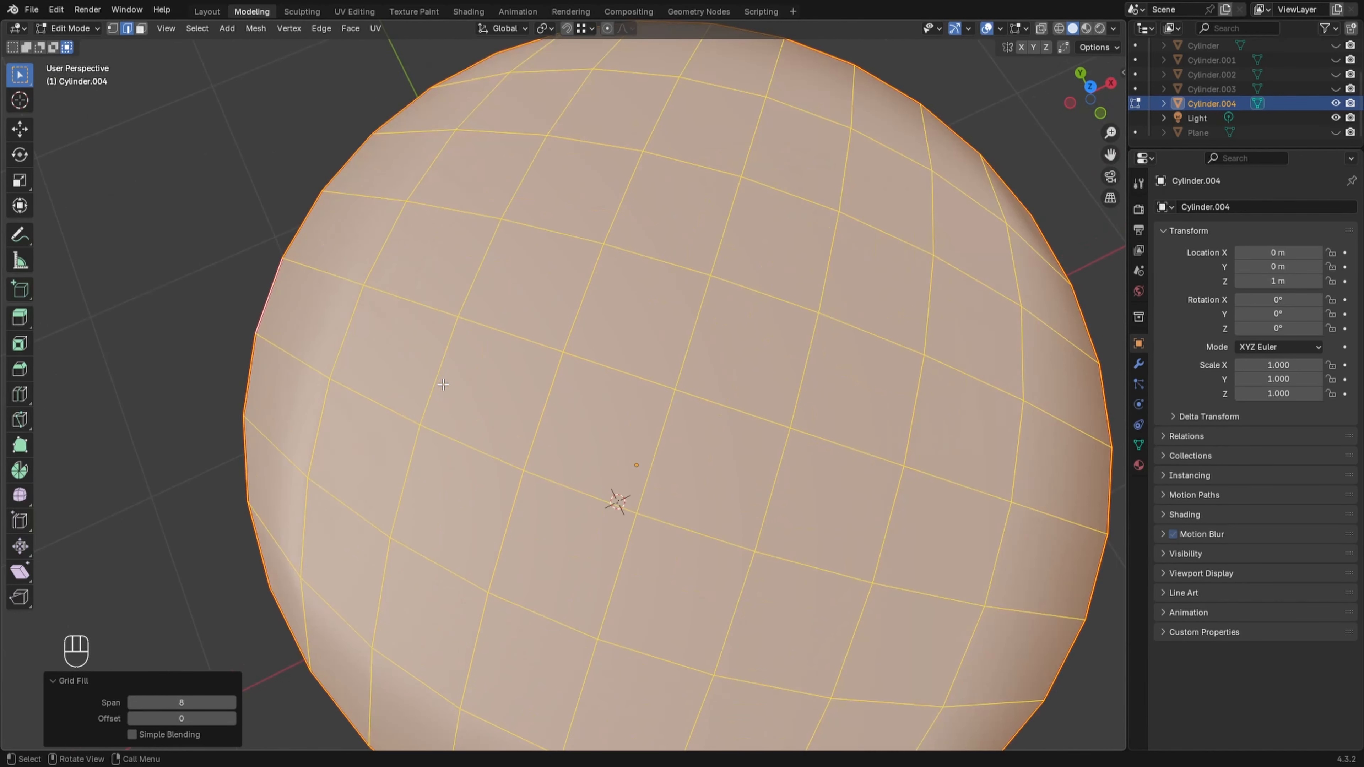
{"action": "scroll", "coordinate": [693, 428], "scroll_direction": "down", "scroll_amount": 2}
{"action": "middle_click_drag", "start_coordinate": [407, 330], "coordinate": [475, 337]}
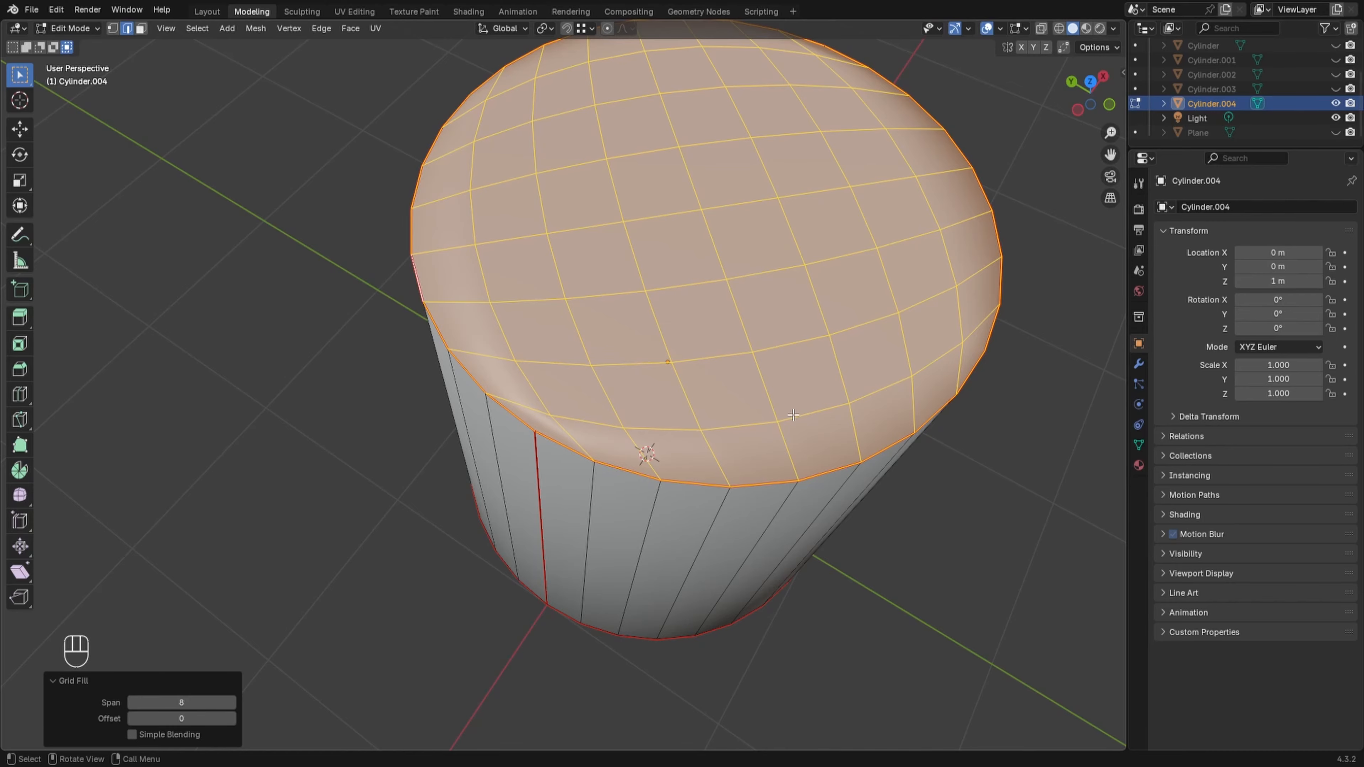
{"action": "scroll", "coordinate": [617, 204], "scroll_direction": "down", "scroll_amount": 3}
{"action": "middle_click_drag", "start_coordinate": [681, 373], "coordinate": [632, 352]}
{"action": "scroll", "coordinate": [644, 304], "scroll_direction": "up", "scroll_amount": 4}
{"action": "left_click", "coordinate": [629, 331]}
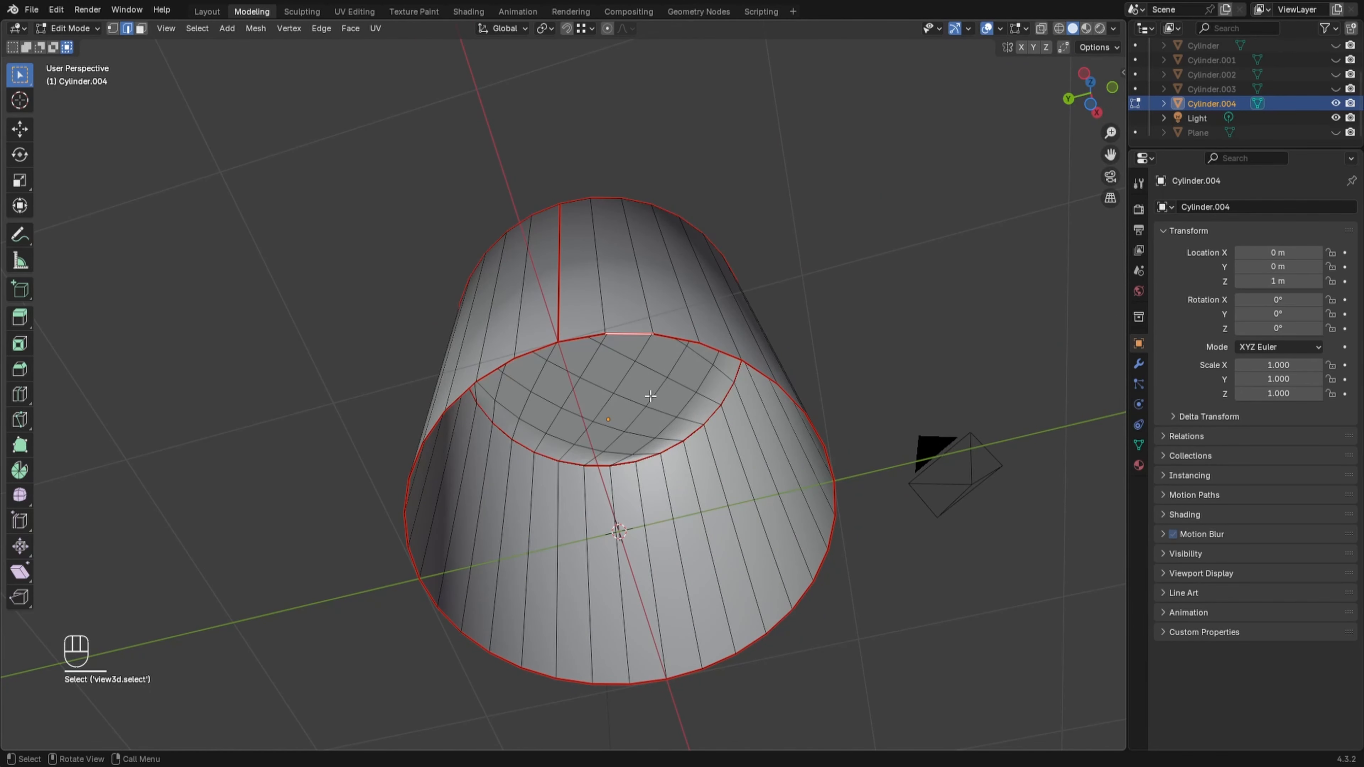
{"action": "key", "text": "alt"}
{"action": "left_click", "coordinate": [627, 334], "text": "alt"}
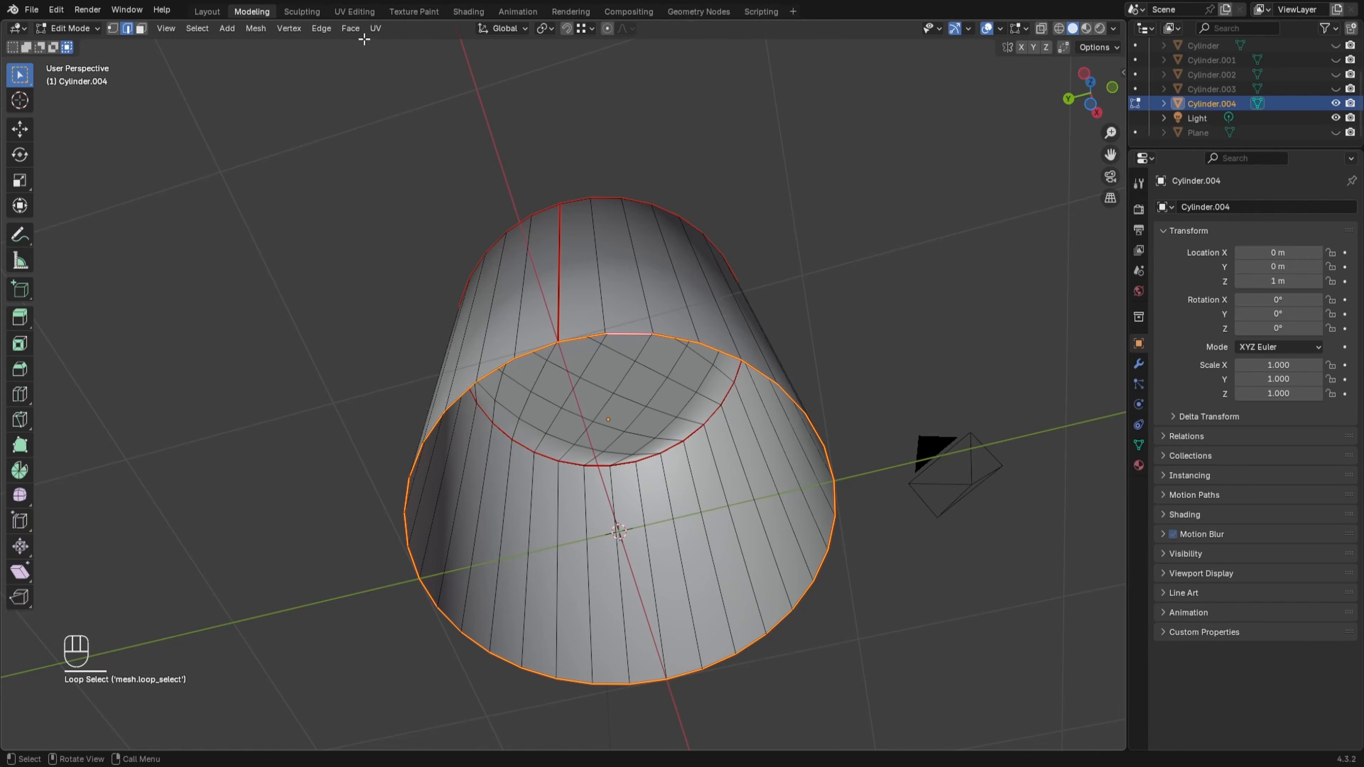
{"action": "left_click", "coordinate": [352, 29]}
{"action": "left_click", "coordinate": [390, 199]}
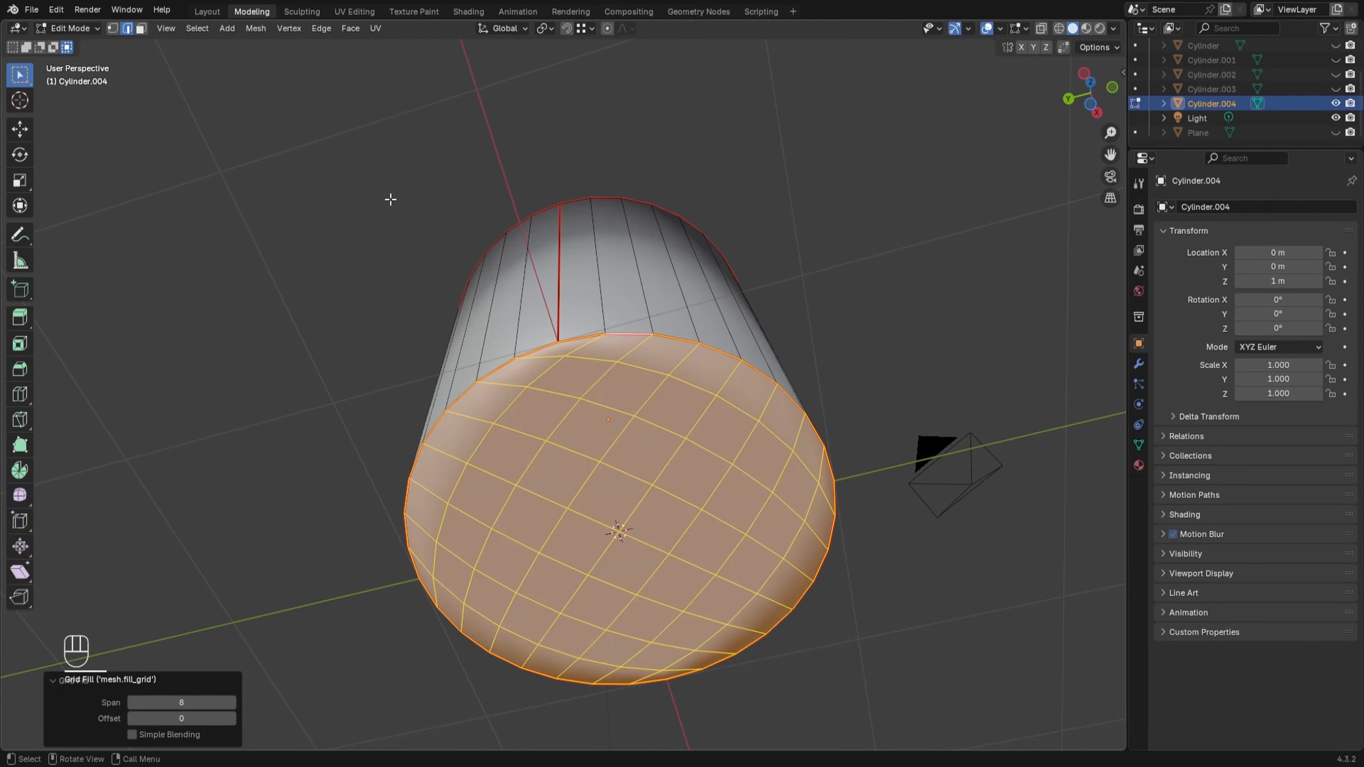
Step: Return to Object Mode and apply Shade Flat to the cylinder
{"action": "middle_click_drag", "start_coordinate": [571, 366], "coordinate": [625, 438]}
{"action": "key", "text": "Tab"}
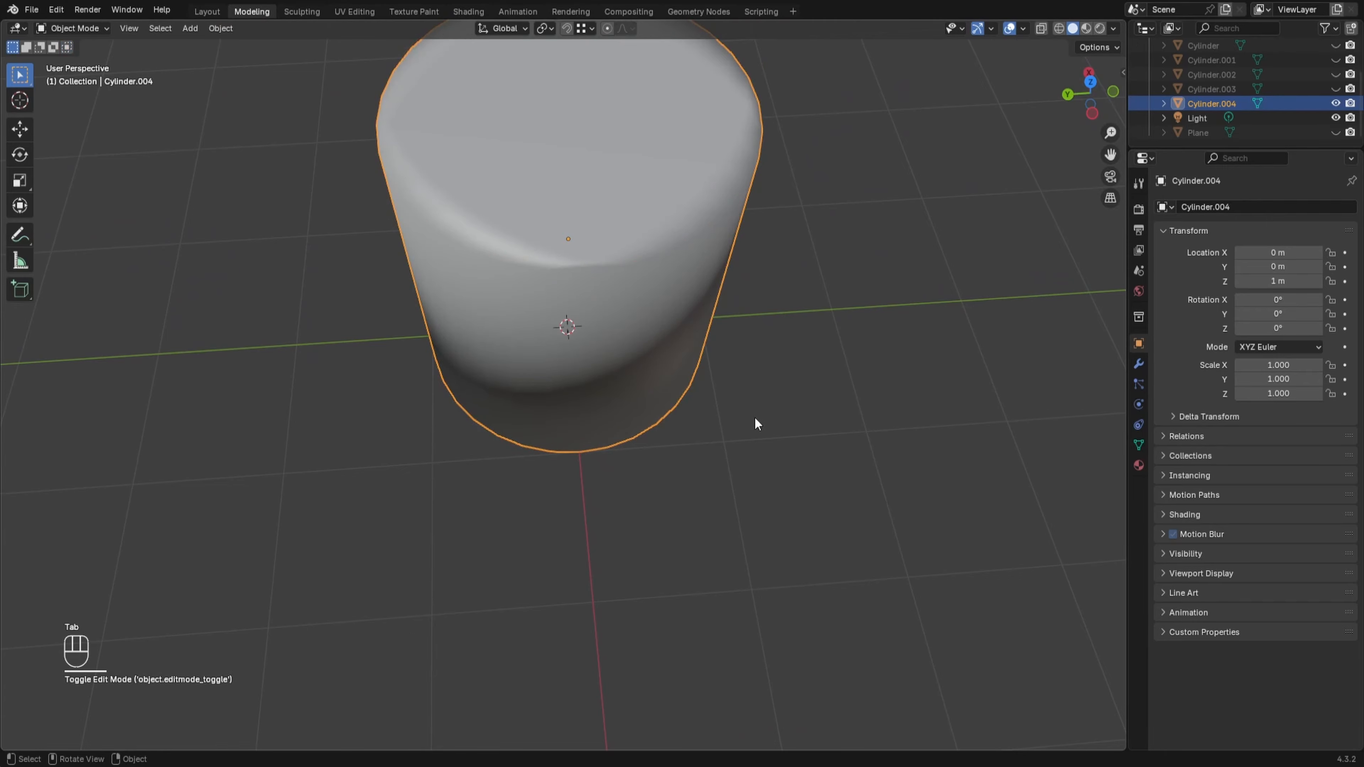
{"action": "scroll", "coordinate": [755, 417], "scroll_direction": "down", "scroll_amount": 3}
{"action": "middle_click_drag", "start_coordinate": [753, 415], "coordinate": [826, 397], "text": "shift"}
{"action": "middle_click_drag", "start_coordinate": [596, 473], "coordinate": [581, 316]}
{"action": "scroll", "coordinate": [580, 318], "scroll_direction": "up", "scroll_amount": 1}
{"action": "right_click", "coordinate": [579, 348]}
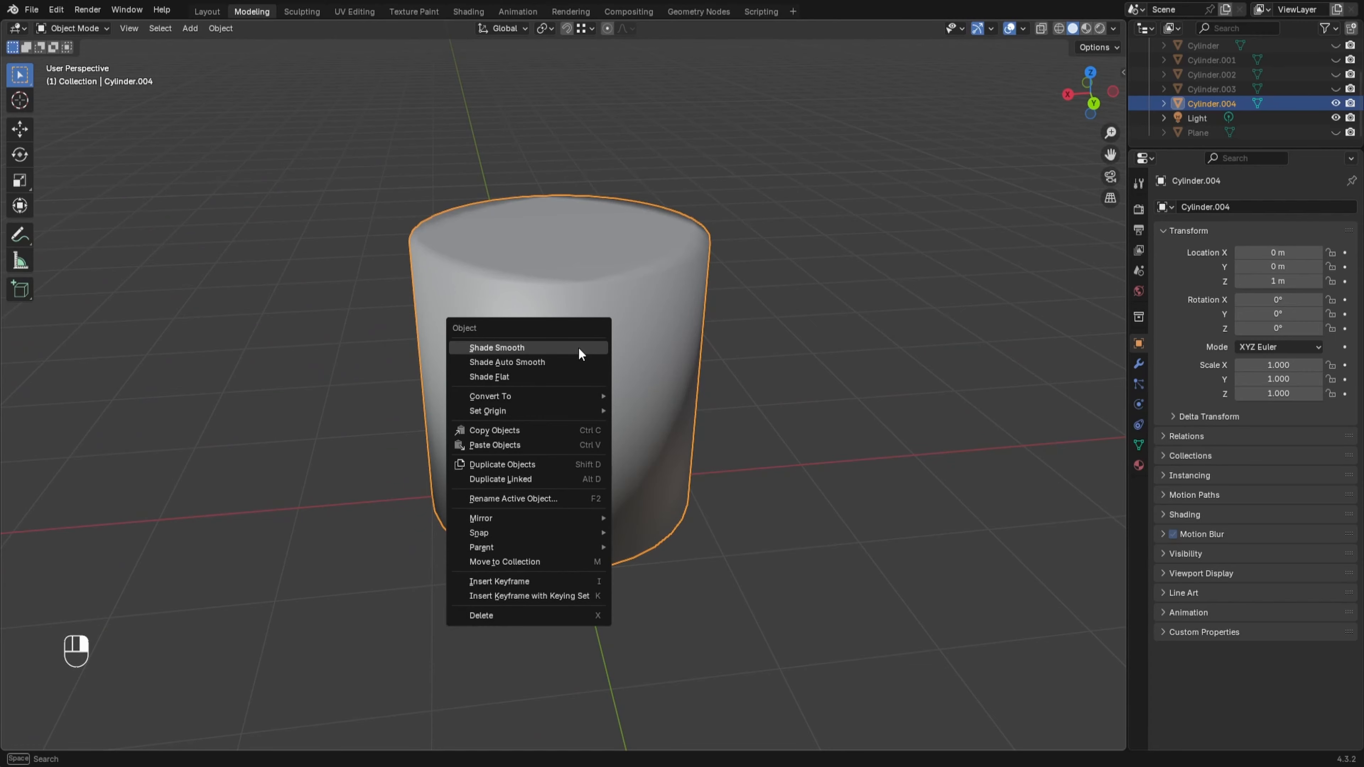
{"action": "left_click", "coordinate": [543, 377]}
{"action": "mouse_move", "coordinate": [603, 381]}
{"action": "middle_mouse_down"}
{"action": "mouse_move", "coordinate": [639, 430]}
{"action": "mouse_move", "coordinate": [602, 398]}
{"action": "middle_mouse_up"}
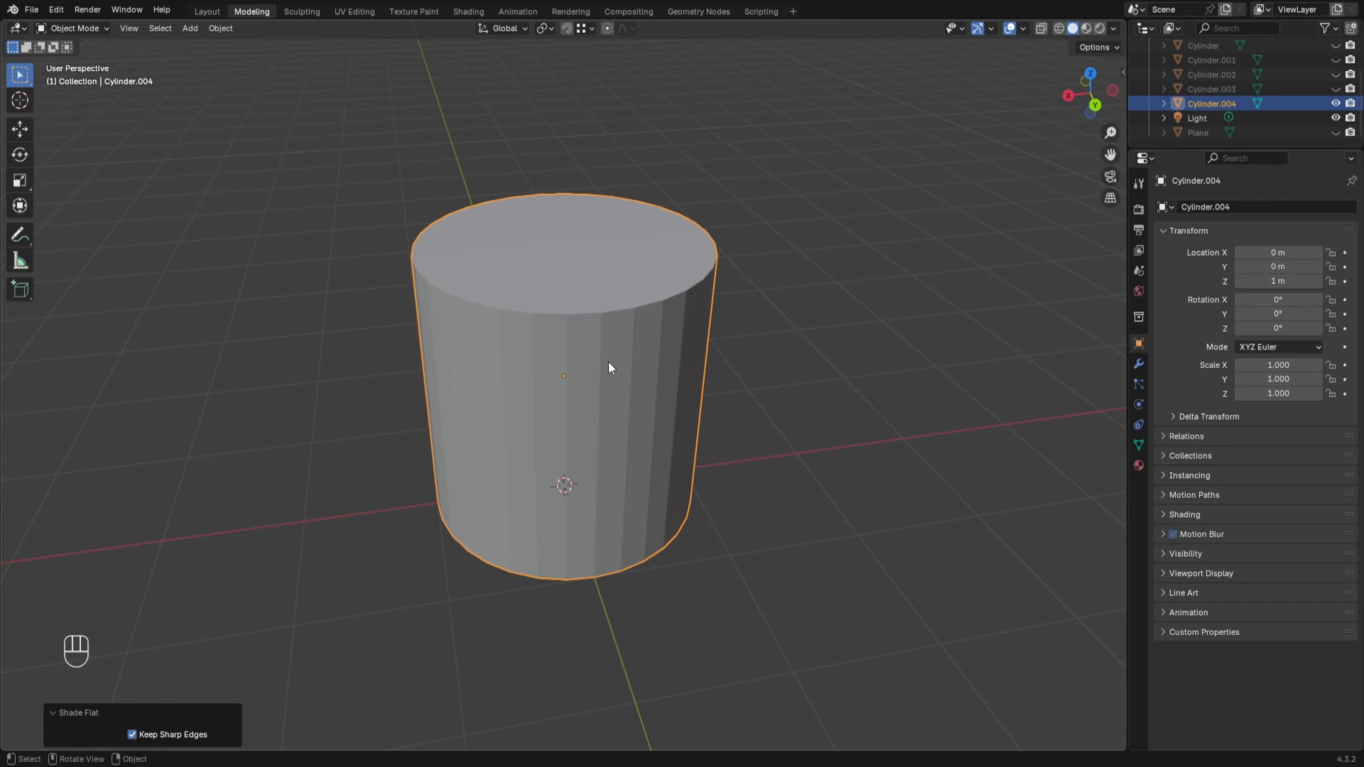
{"action": "mouse_move", "coordinate": [643, 429]}
{"action": "middle_mouse_down"}
{"action": "mouse_move", "coordinate": [759, 427]}
{"action": "mouse_move", "coordinate": [687, 243]}
{"action": "mouse_move", "coordinate": [653, 450]}
{"action": "mouse_move", "coordinate": [623, 415]}
{"action": "middle_mouse_up"}
{"action": "key", "text": "Tab"}
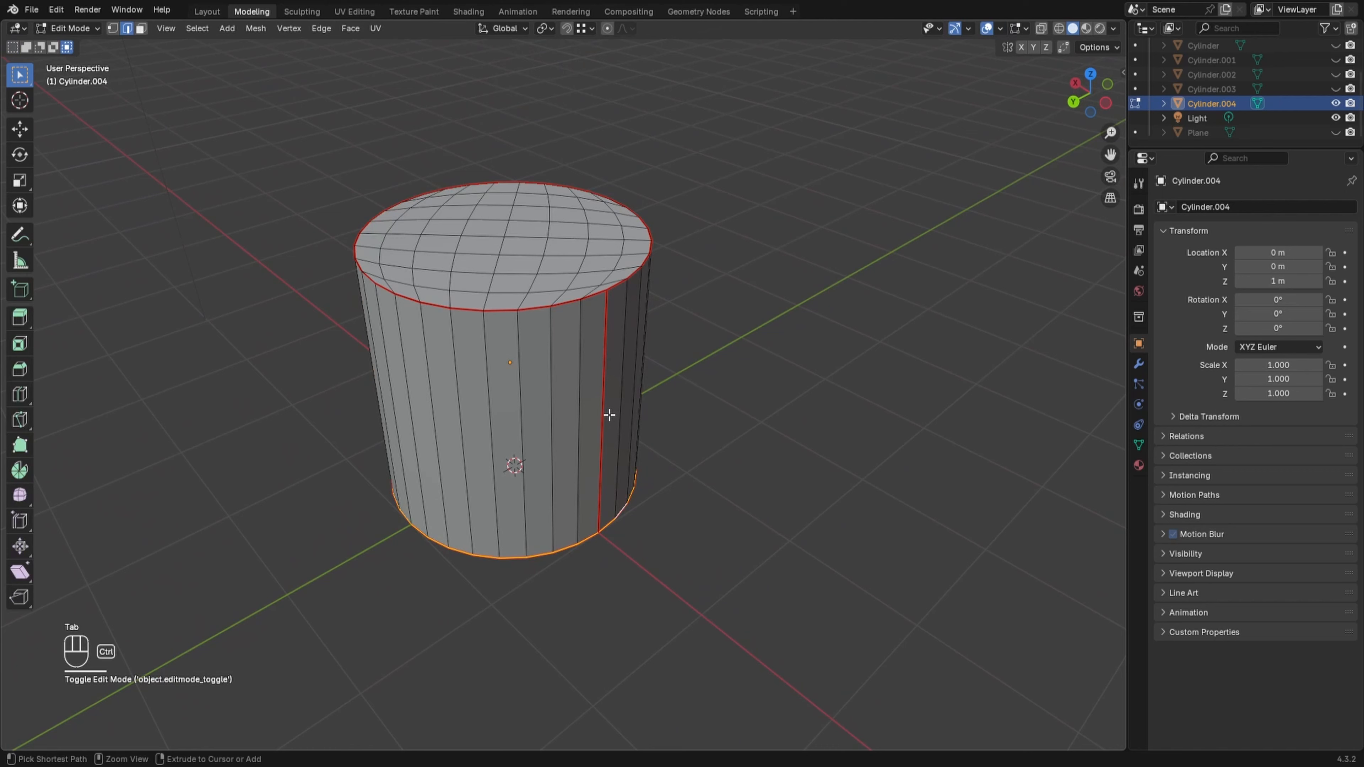
{"action": "key", "text": "ctrl+r"}
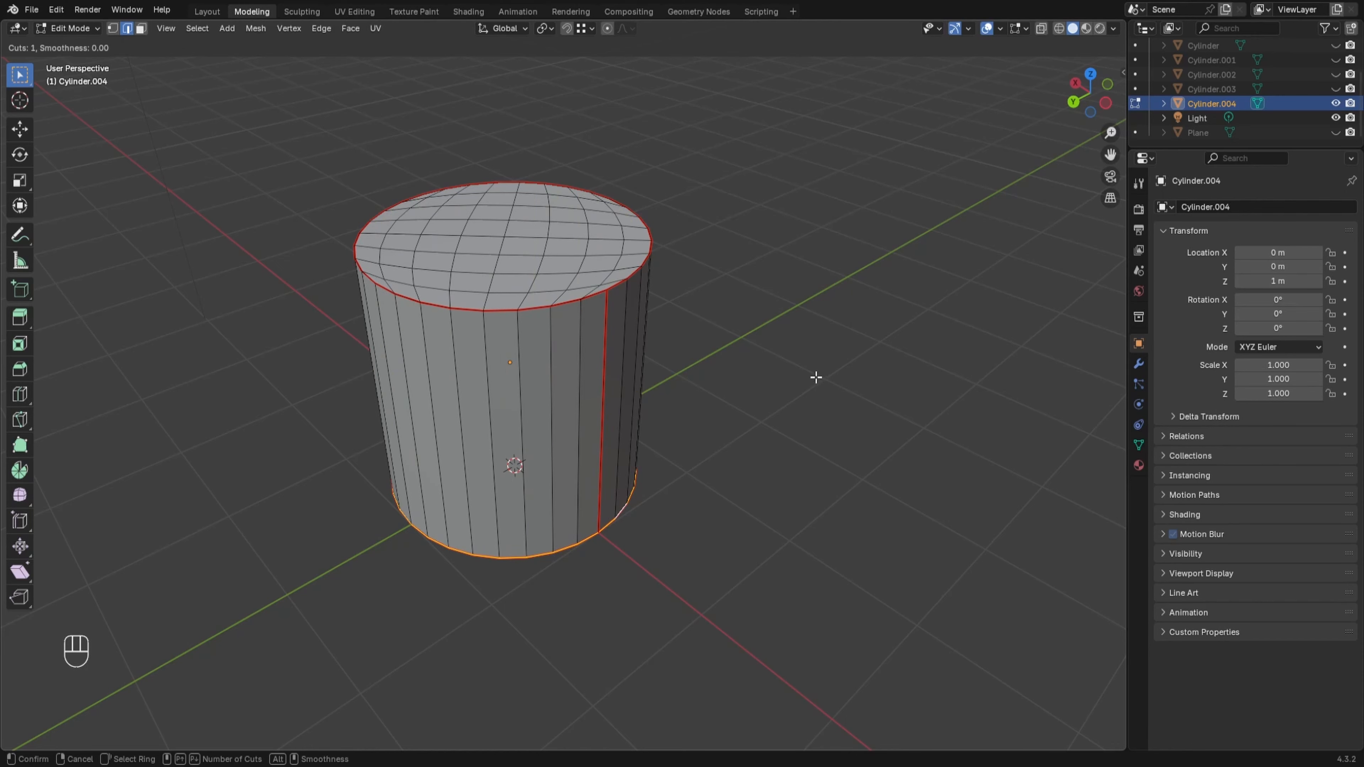
{"action": "key", "text": "Tab"}
{"action": "key", "text": "Escape"}
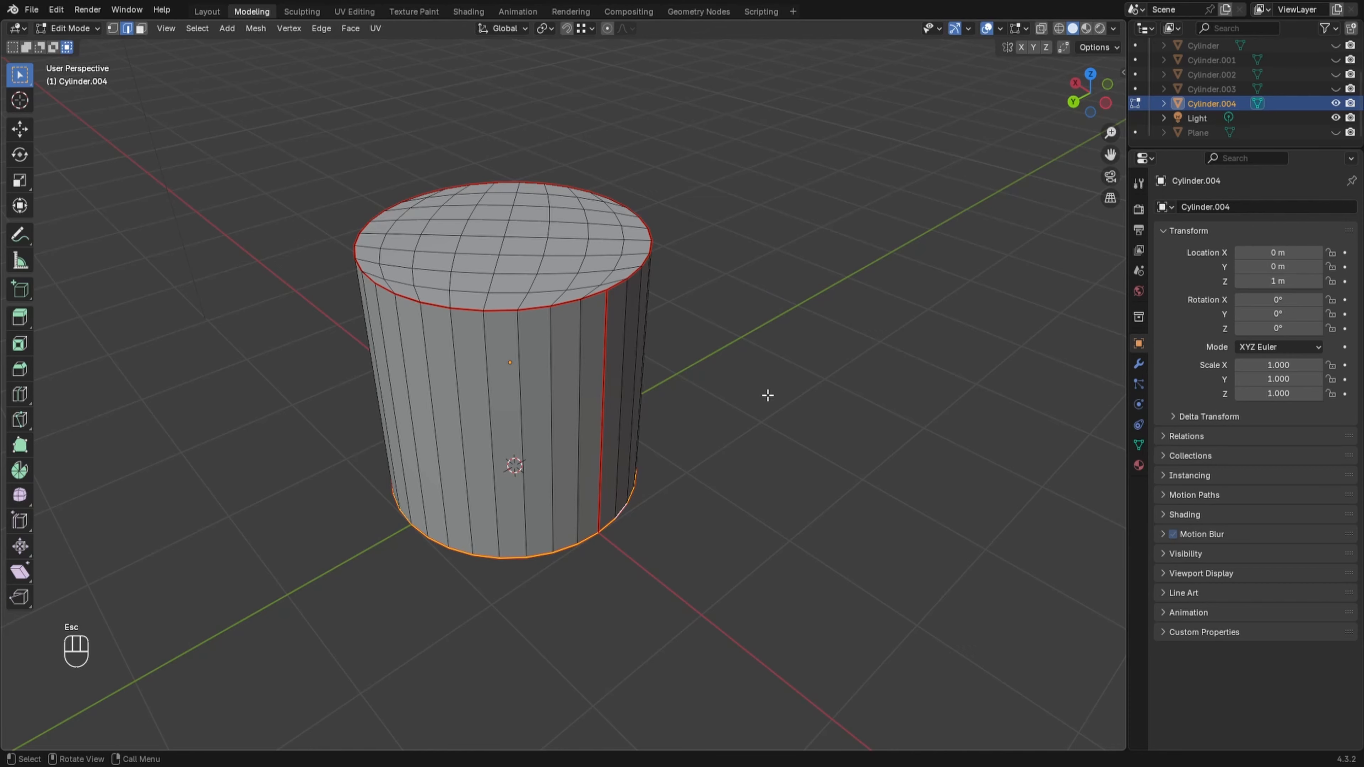
{"action": "key", "text": "Tab"}
Step: Try Shade Flat and Shade Auto Smooth on the cylinder and check its mesh in Edit Mode
{"action": "middle_click_drag", "start_coordinate": [680, 390], "coordinate": [737, 447], "text": "shift"}
{"action": "right_click", "coordinate": [664, 477]}
{"action": "left_click", "coordinate": [651, 478]}
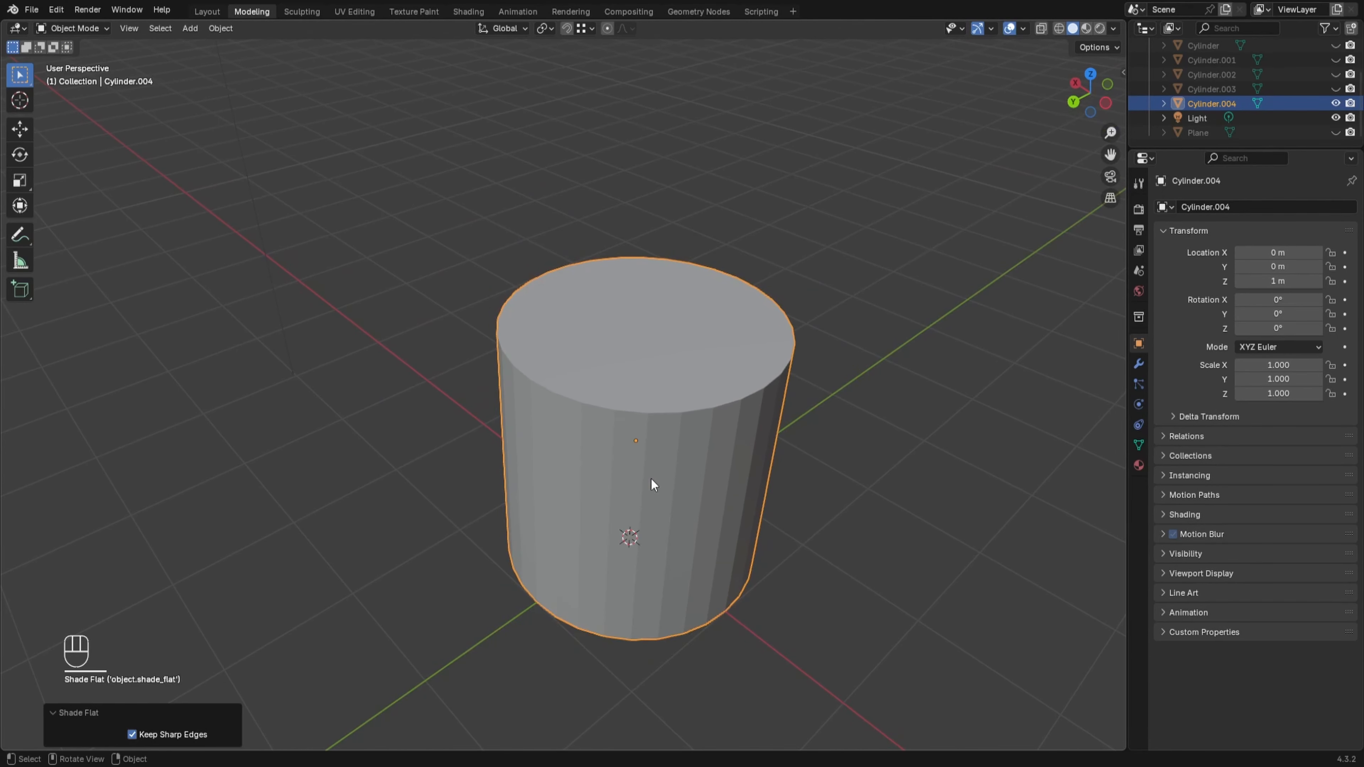
{"action": "right_click", "coordinate": [650, 478]}
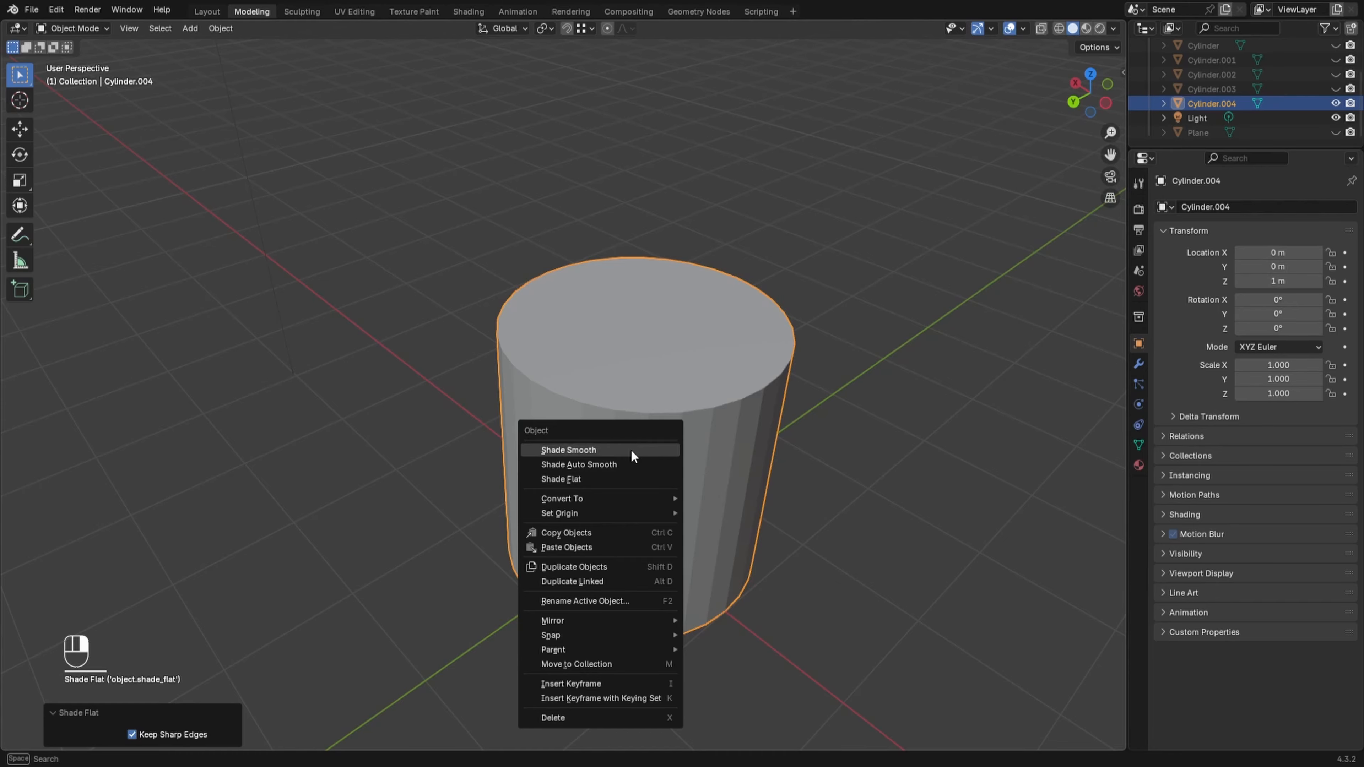
{"action": "left_click", "coordinate": [630, 466]}
{"action": "middle_click_drag", "start_coordinate": [629, 465], "coordinate": [737, 482]}
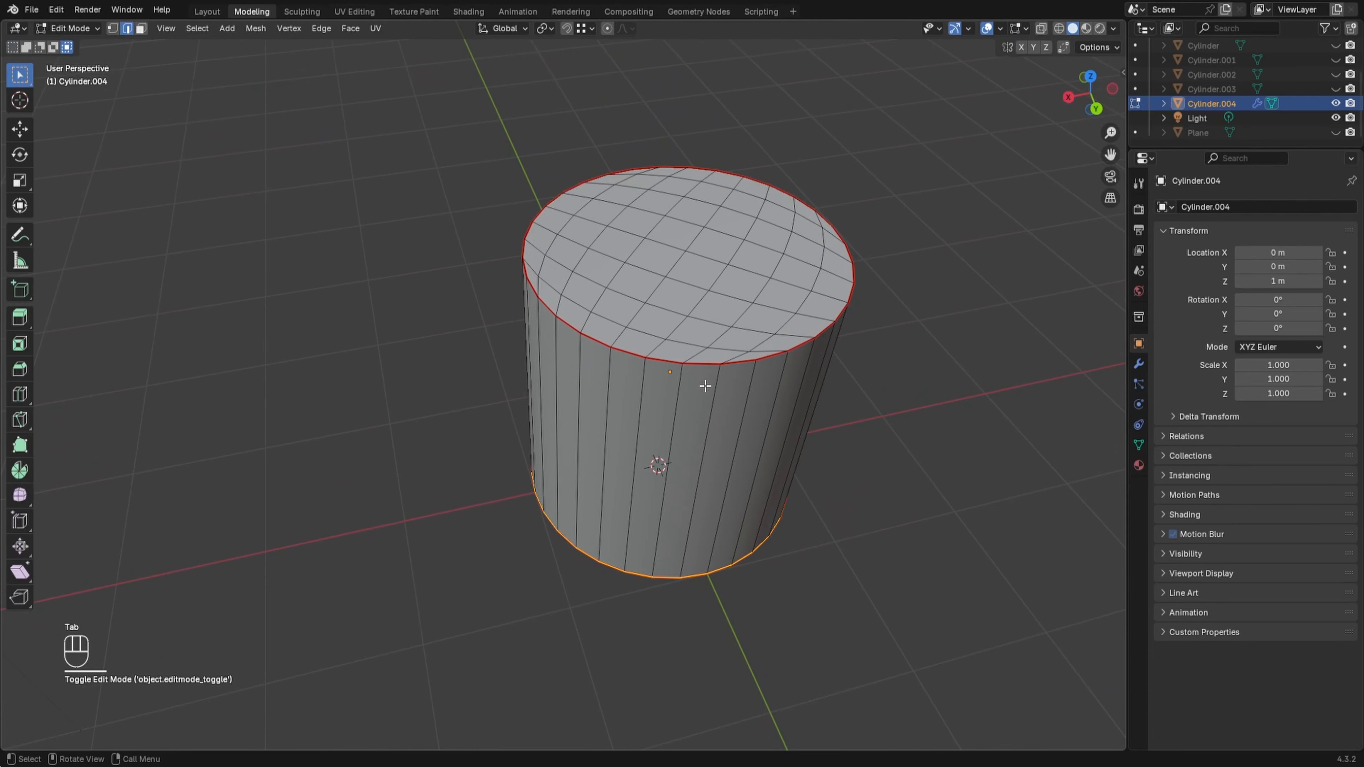
{"action": "mouse_move", "coordinate": [703, 416]}
{"action": "middle_mouse_down"}
{"action": "mouse_move", "coordinate": [688, 435]}
{"action": "mouse_move", "coordinate": [686, 336]}
{"action": "mouse_move", "coordinate": [629, 361]}
{"action": "mouse_move", "coordinate": [597, 430]}
{"action": "mouse_move", "coordinate": [511, 456]}
{"action": "middle_mouse_up"}
Step: Apply Shade Smooth to the cylinder in Object Mode and inspect the top cap's rim up close in Edit Mode
{"action": "key", "text": "Tab"}
{"action": "right_click", "coordinate": [685, 434]}
{"action": "left_click", "coordinate": [673, 421]}
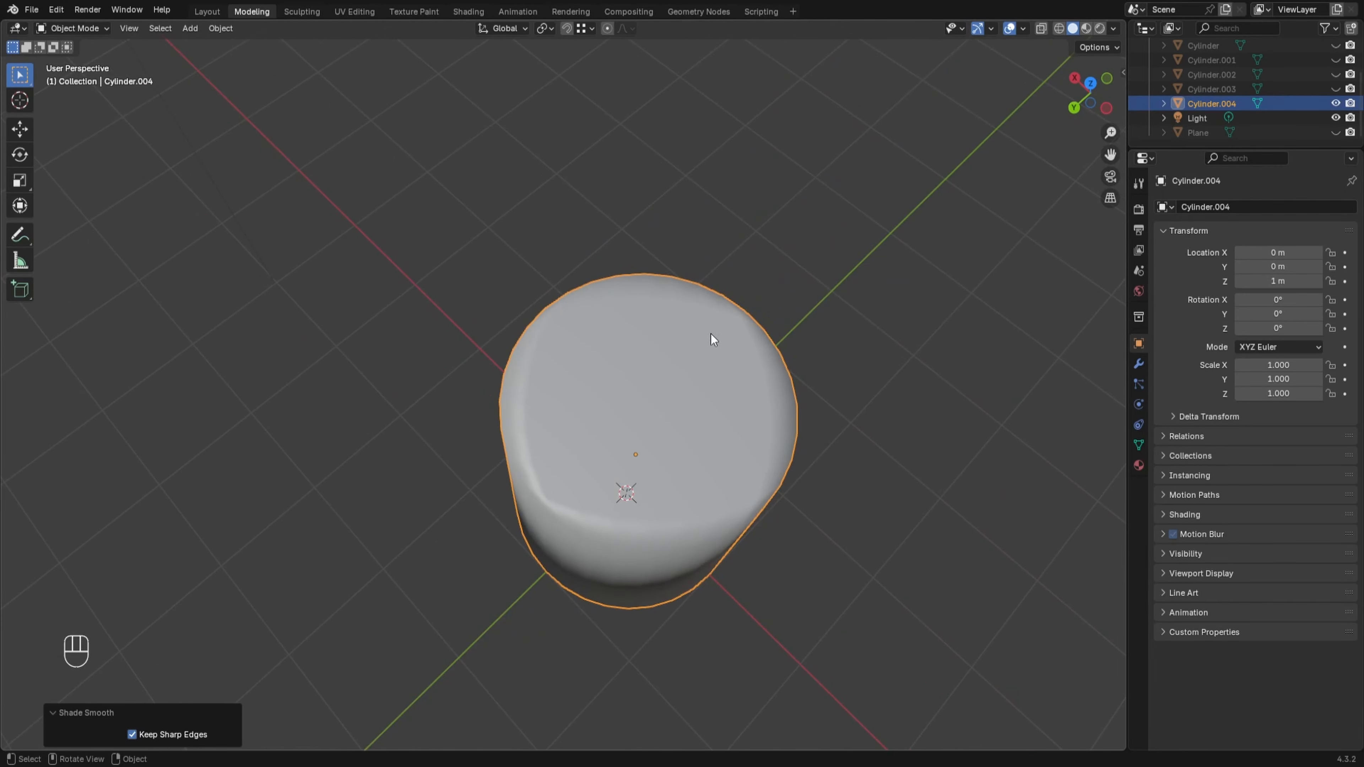
{"action": "key", "text": "Tab"}
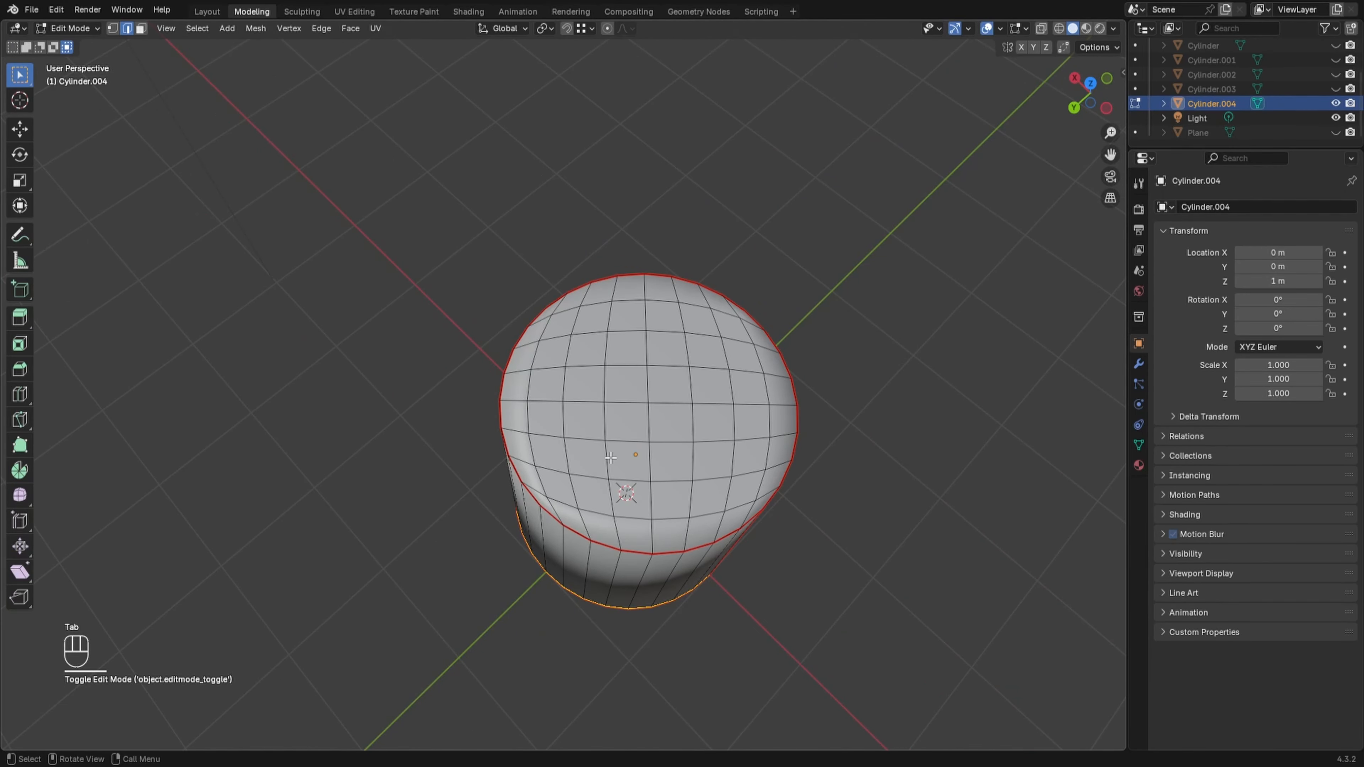
{"action": "scroll", "coordinate": [612, 458], "scroll_direction": "up", "scroll_amount": 5}
{"action": "mouse_move", "coordinate": [612, 459]}
{"action": "middle_mouse_down"}
{"action": "mouse_move", "coordinate": [617, 474]}
{"action": "mouse_move", "coordinate": [596, 441]}
{"action": "mouse_move", "coordinate": [586, 467]}
{"action": "middle_mouse_up"}
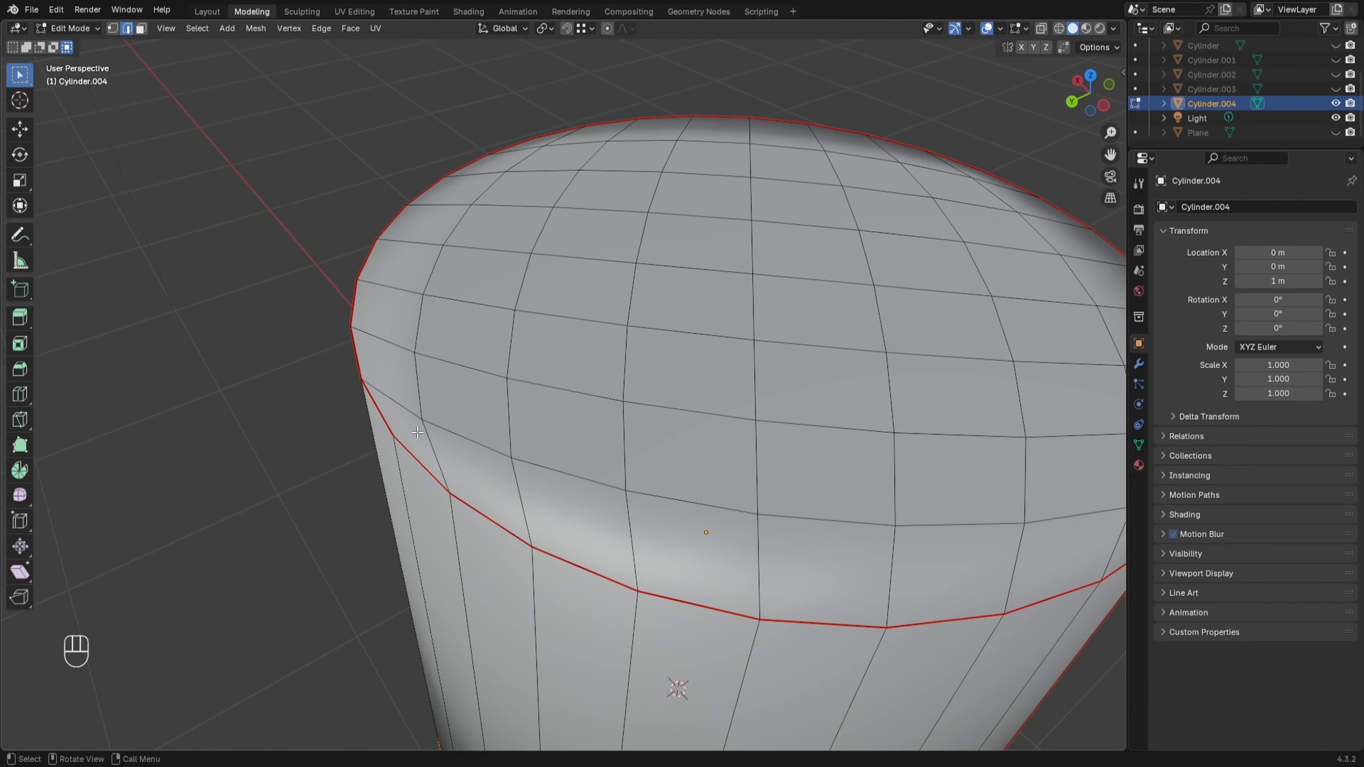
Step: Inspect the top cap's rim in Edit Mode, then return to Object Mode and apply Shade Flat to the cylinder
{"action": "middle_click_drag", "start_coordinate": [658, 480], "coordinate": [711, 477]}
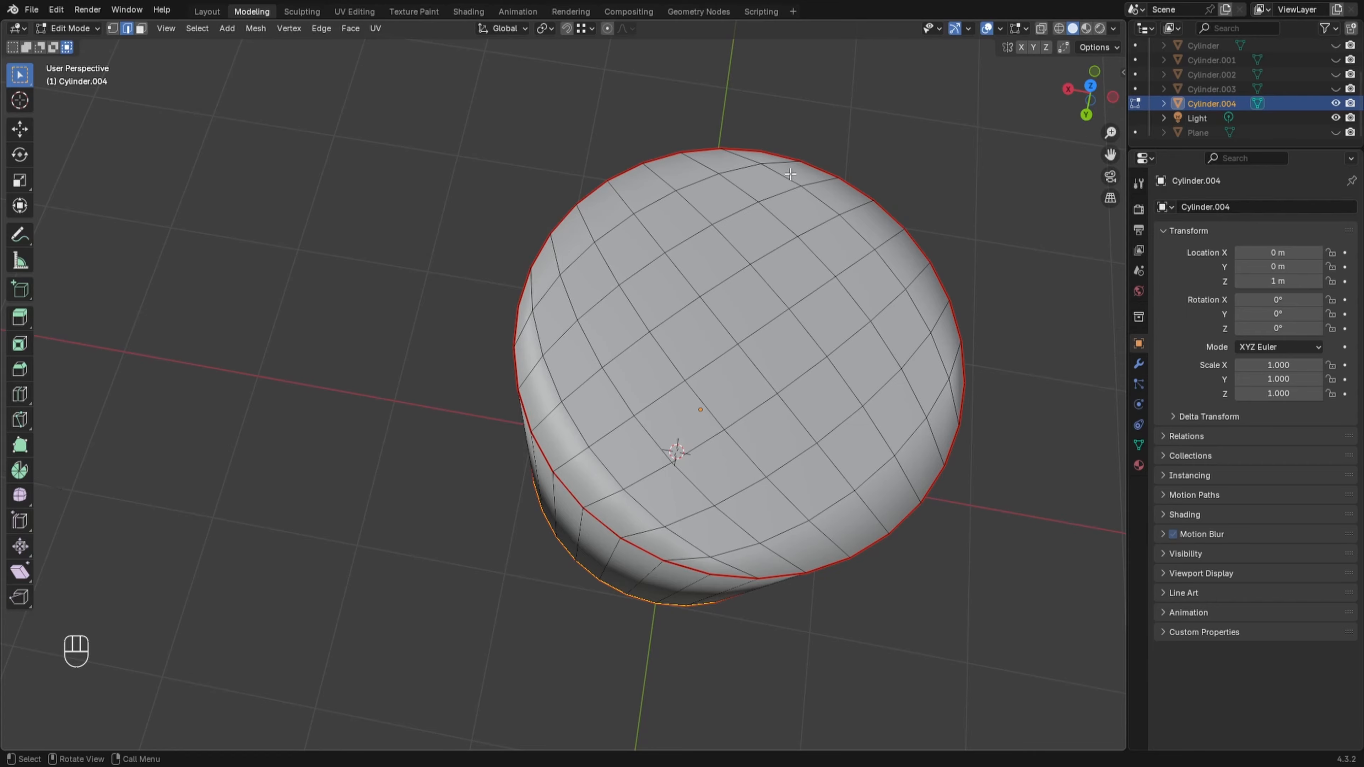
{"action": "middle_click_drag", "start_coordinate": [891, 394], "coordinate": [672, 479]}
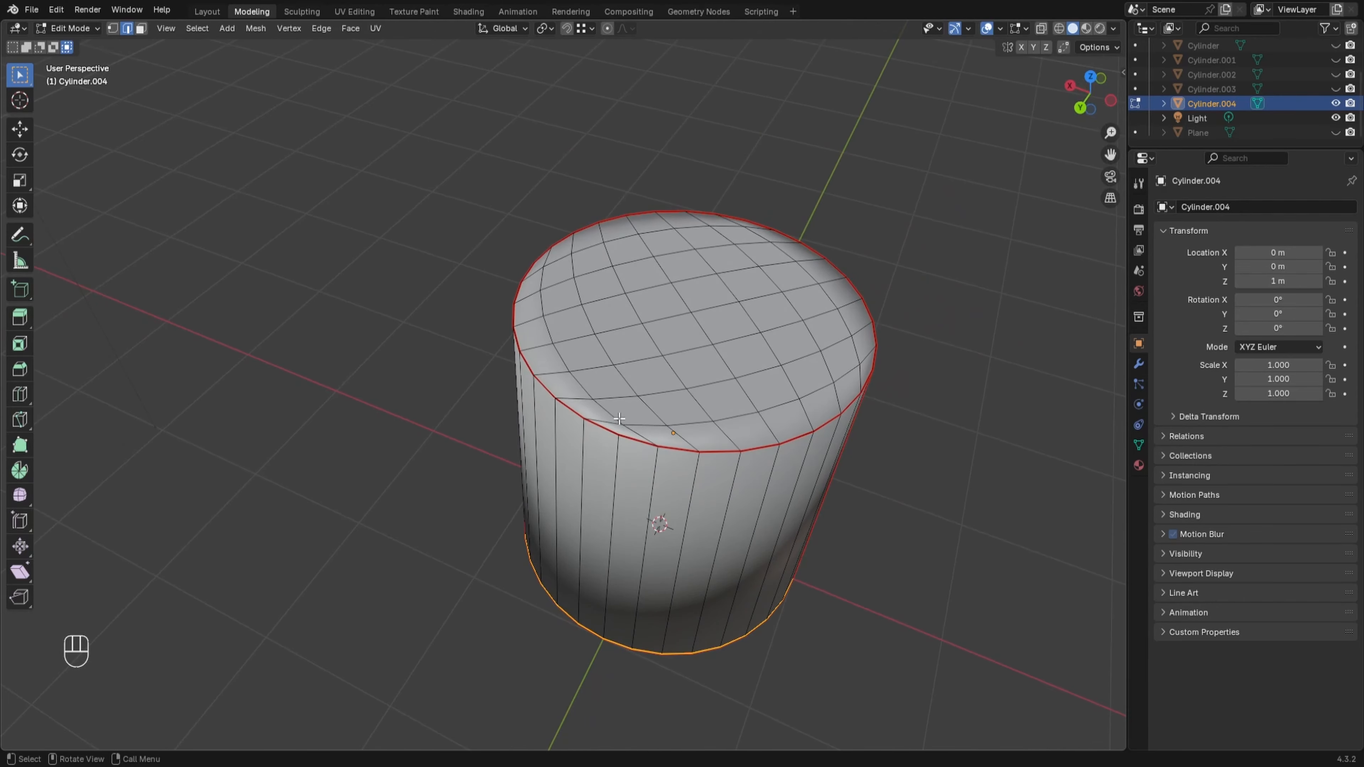
{"action": "scroll", "coordinate": [649, 478], "scroll_direction": "up", "scroll_amount": 3}
{"action": "scroll", "coordinate": [695, 429], "scroll_direction": "up", "scroll_amount": 2}
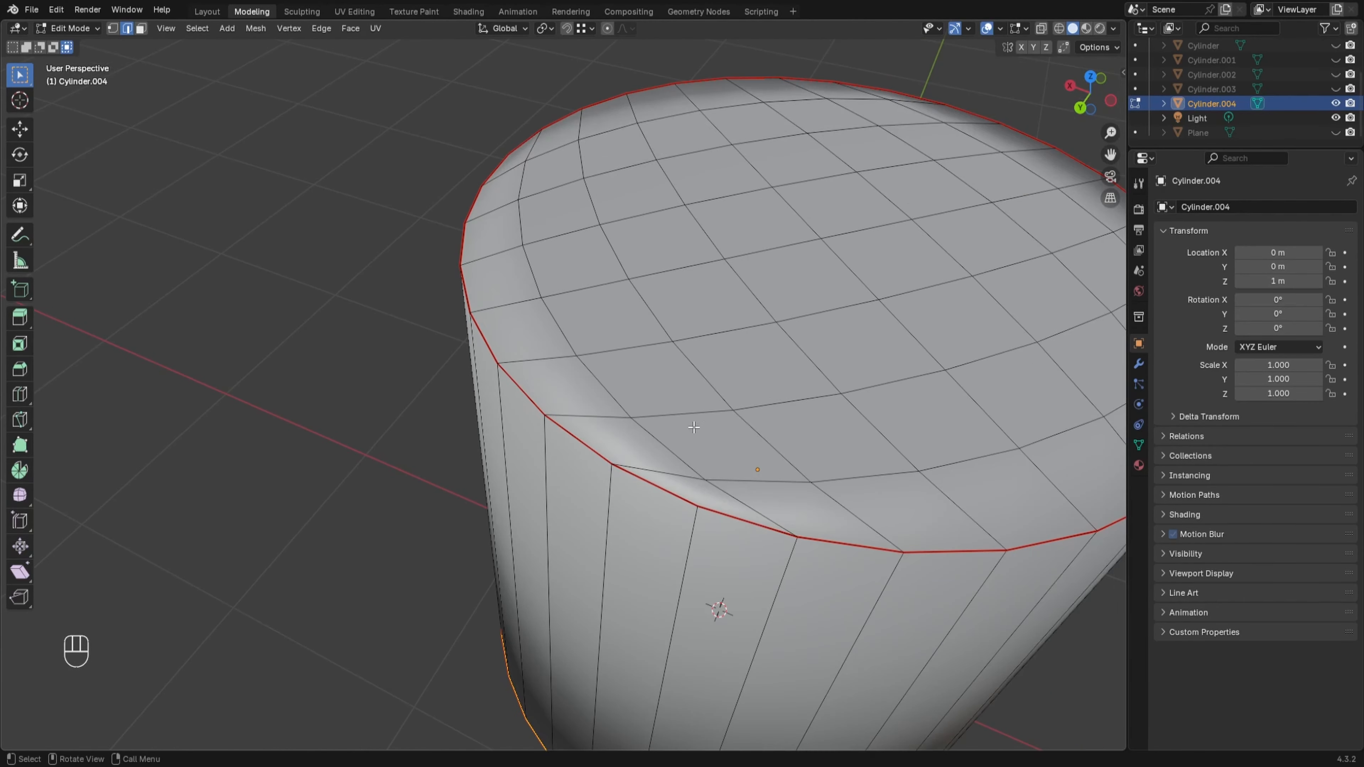
{"action": "middle_click_drag", "start_coordinate": [695, 429], "coordinate": [636, 406]}
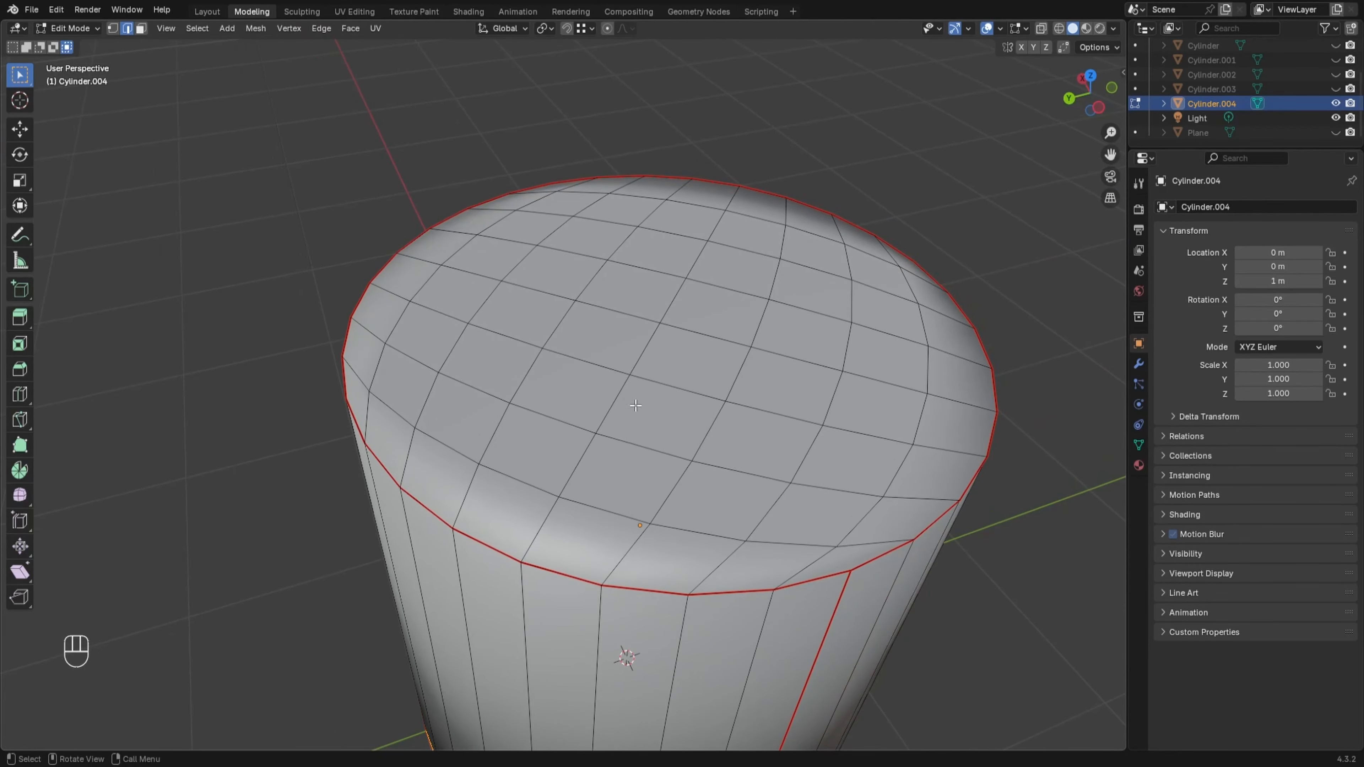
{"action": "key", "text": "Tab"}
{"action": "middle_click_drag", "start_coordinate": [502, 457], "coordinate": [725, 448]}
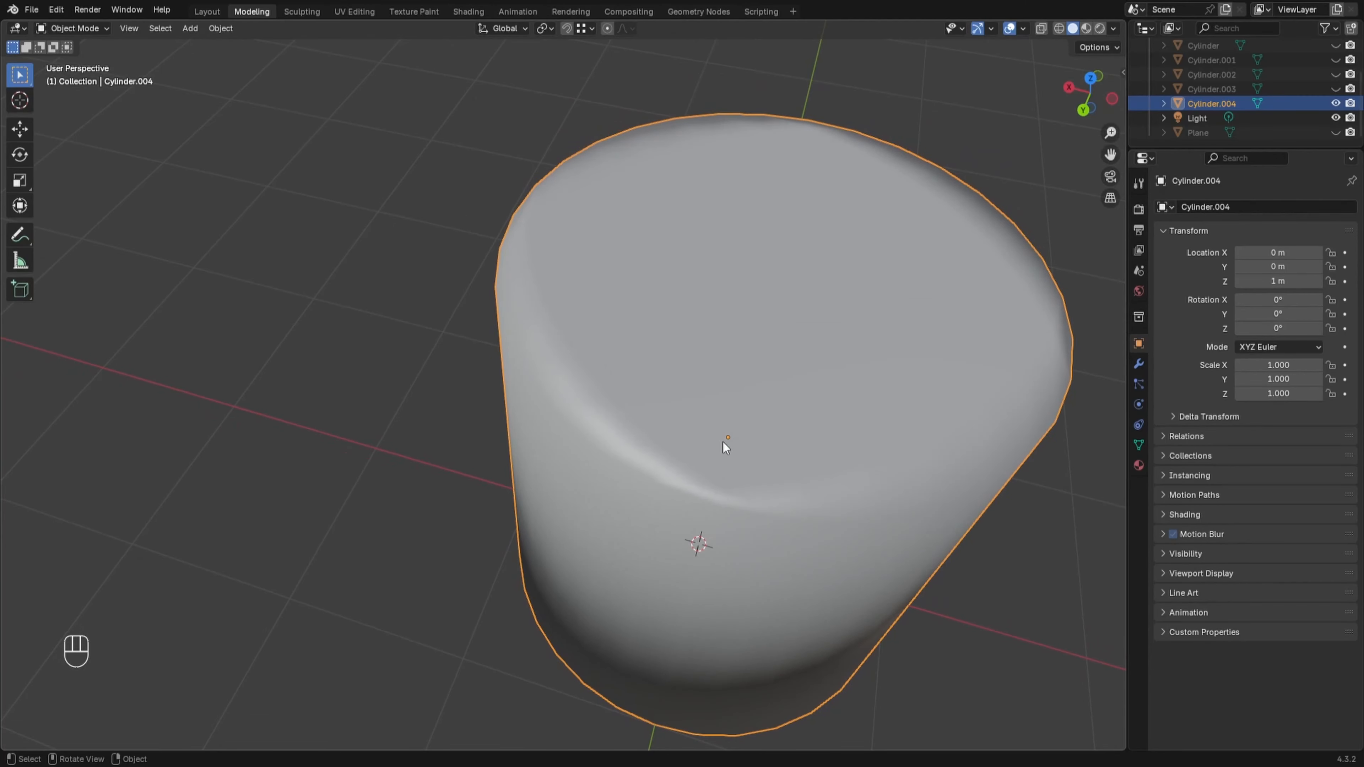
{"action": "right_click", "coordinate": [736, 432]}
{"action": "left_click", "coordinate": [717, 462]}
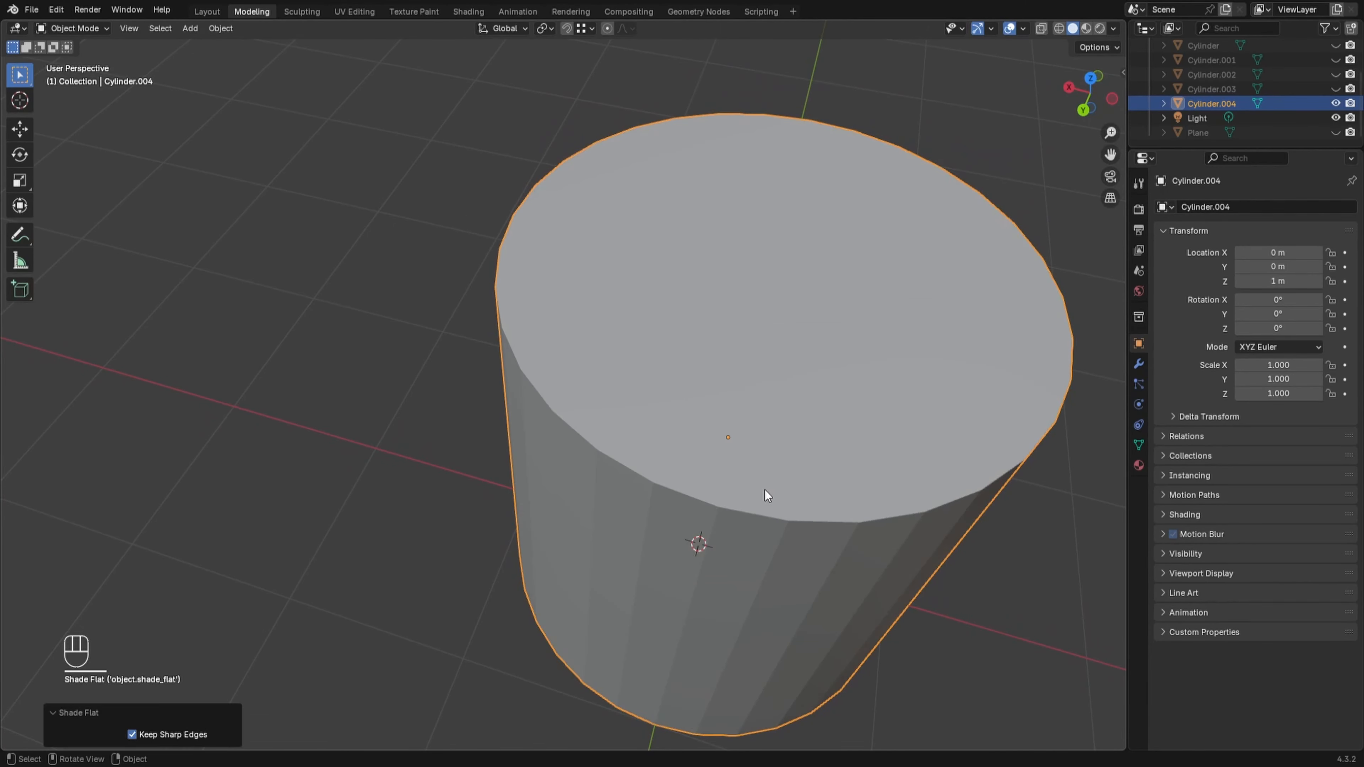
Step: Switch the viewport to Material Preview shading and examine the marble texture on the cylinder's top cap and side
{"action": "middle_click_drag", "start_coordinate": [783, 503], "coordinate": [712, 454]}
{"action": "key", "text": "Tab"}
{"action": "key", "text": "Tab"}
{"action": "scroll", "coordinate": [735, 483], "scroll_direction": "down", "scroll_amount": 3}
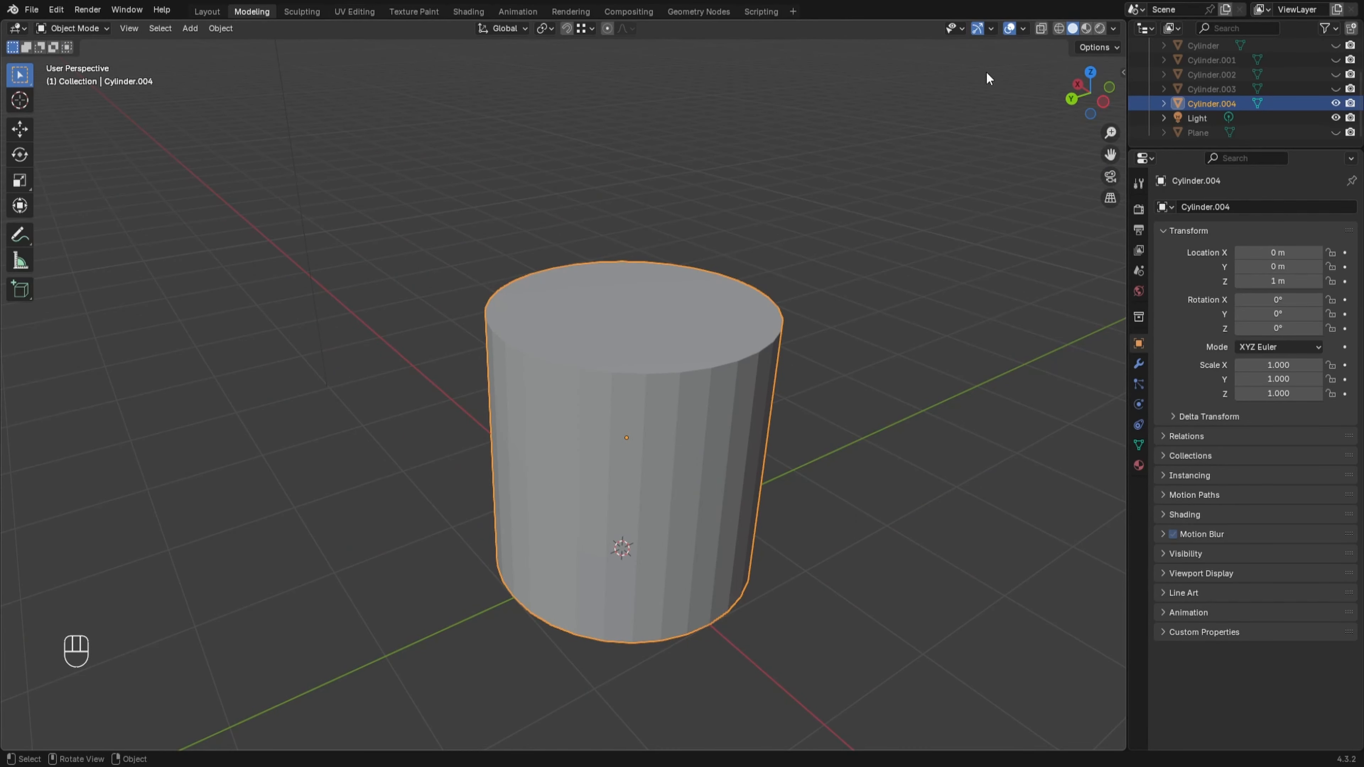
{"action": "left_click", "coordinate": [1087, 28]}
{"action": "middle_click_drag", "start_coordinate": [825, 342], "coordinate": [625, 320]}
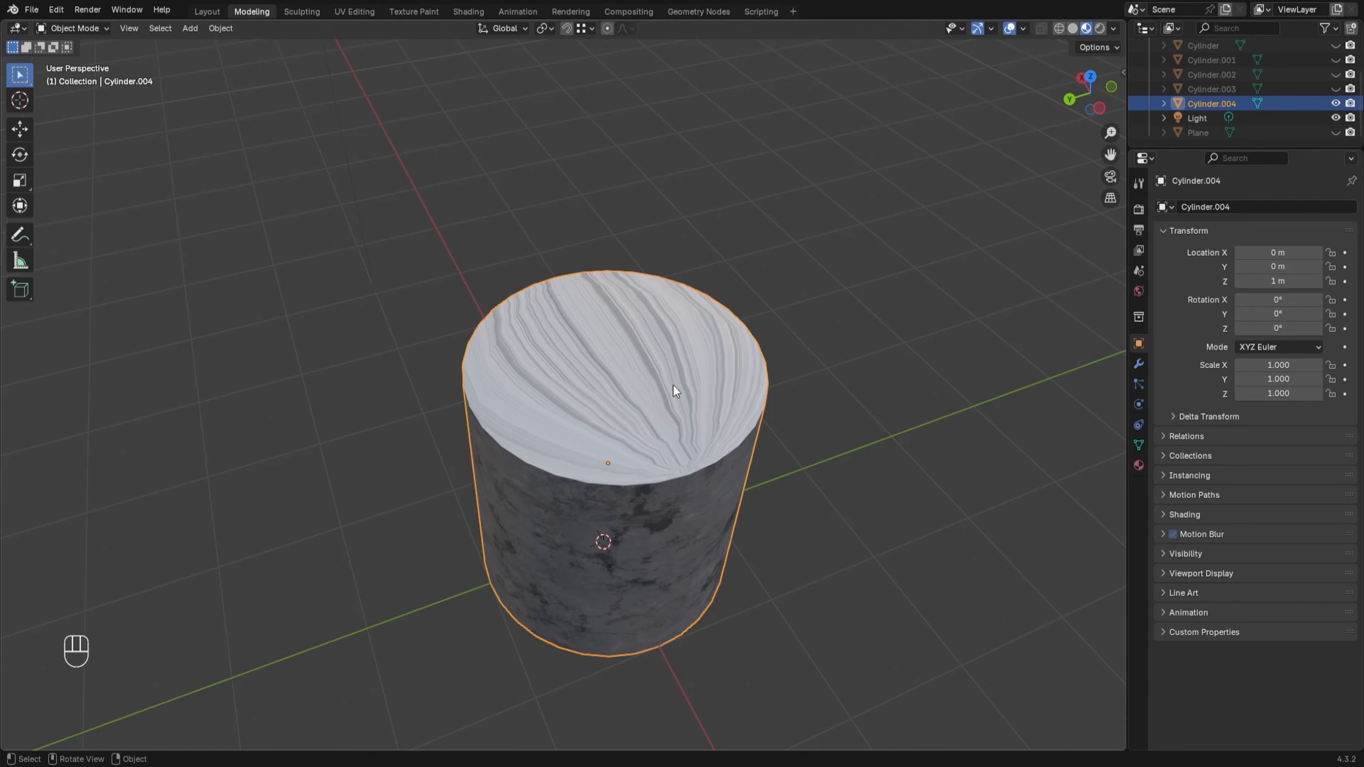
{"action": "middle_click_drag", "start_coordinate": [659, 463], "coordinate": [609, 347]}
{"action": "scroll", "coordinate": [607, 357], "scroll_direction": "up", "scroll_amount": 3}
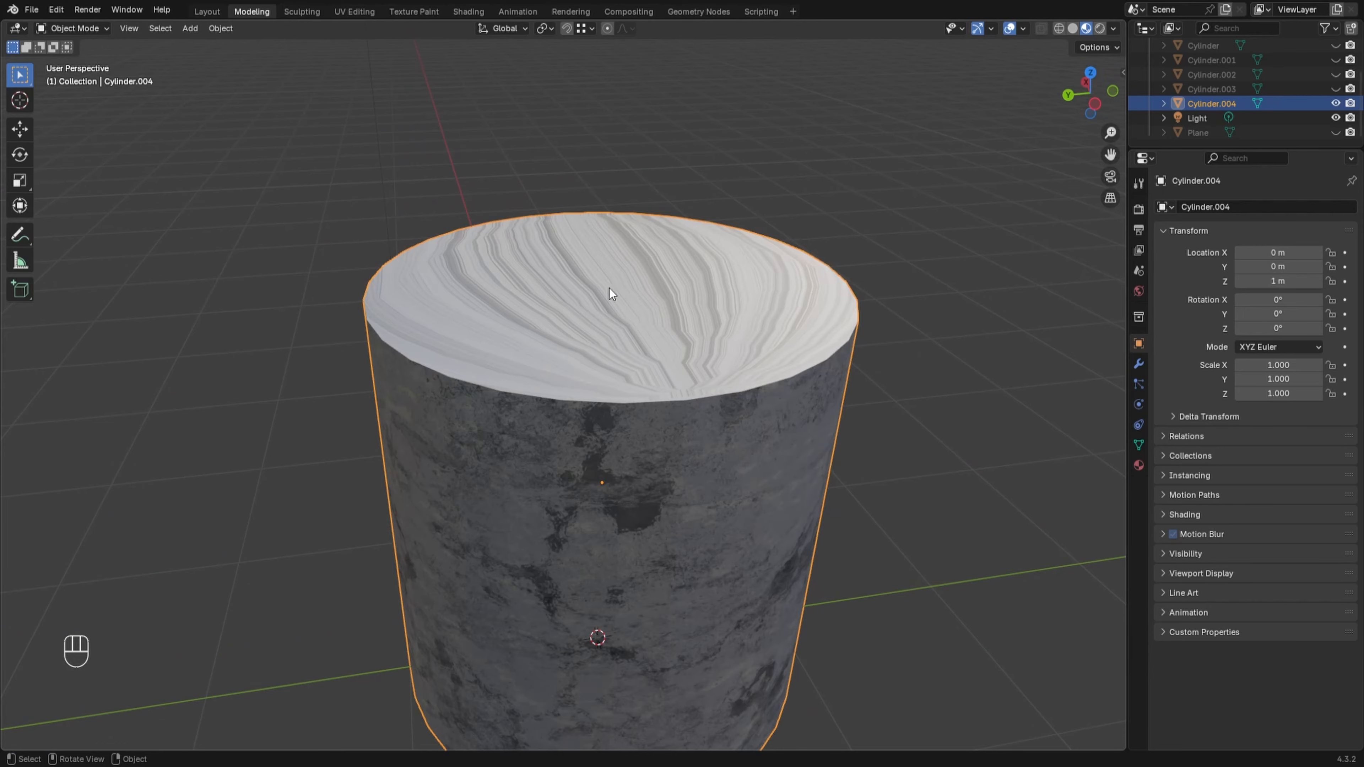
Step: In the UV Editing workspace, switch to face selection and circle-select only the faces of the cylinder's top cap
{"action": "left_click", "coordinate": [354, 12]}
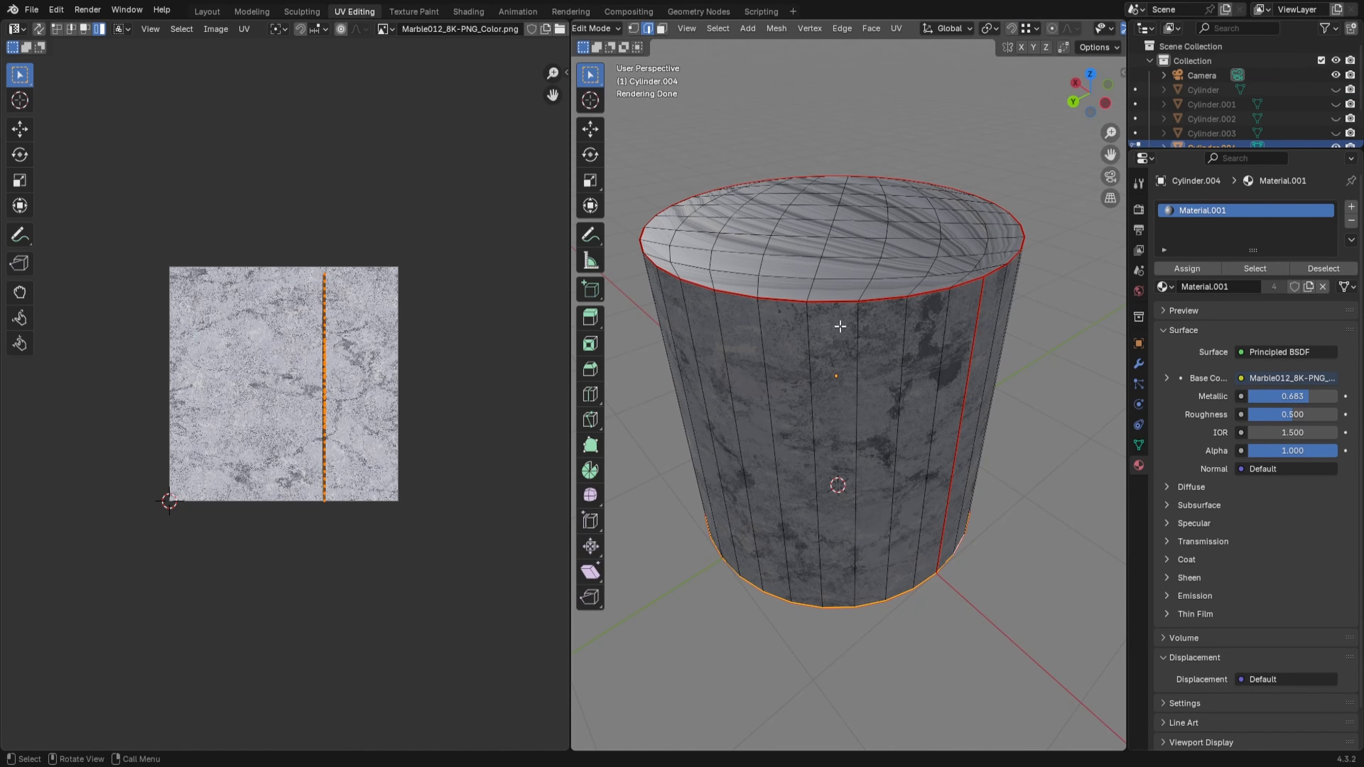
{"action": "key", "text": "a"}
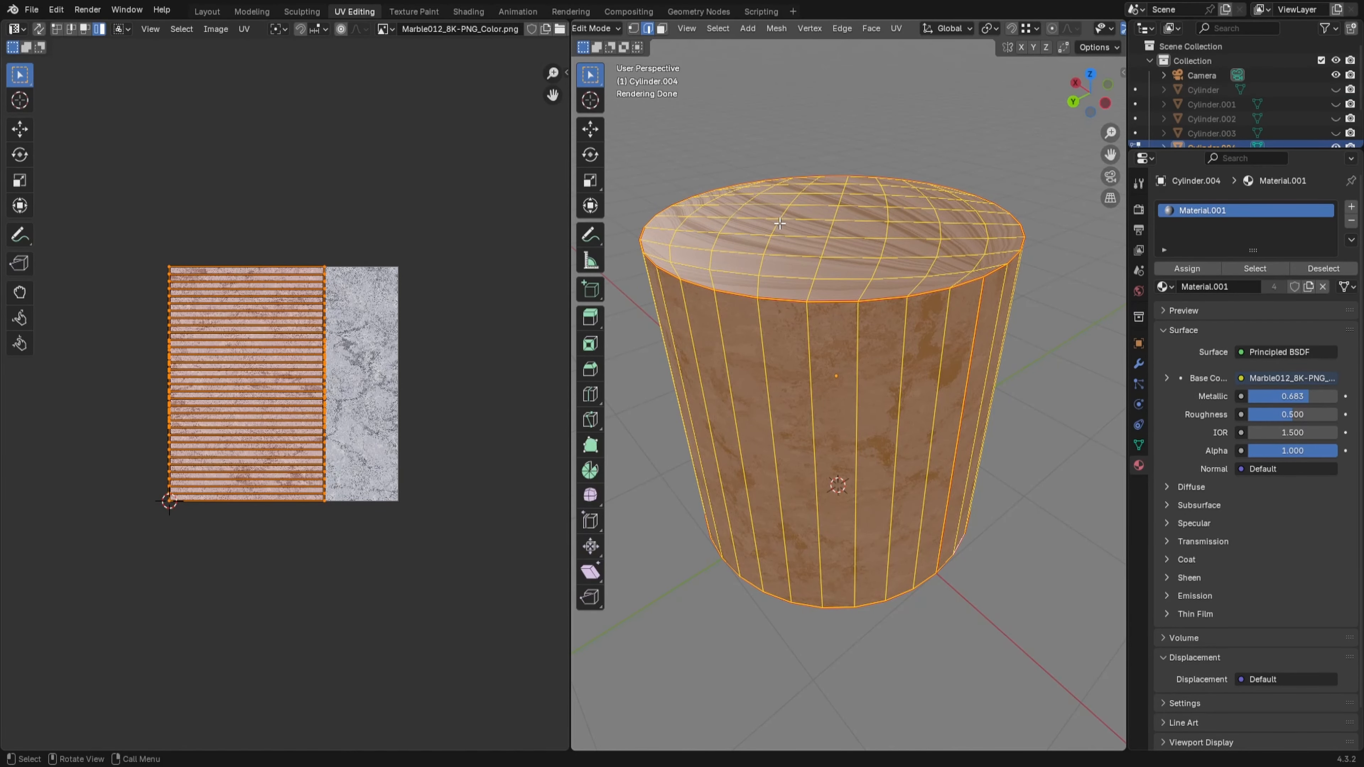
{"action": "middle_click_drag", "start_coordinate": [780, 224], "coordinate": [773, 298]}
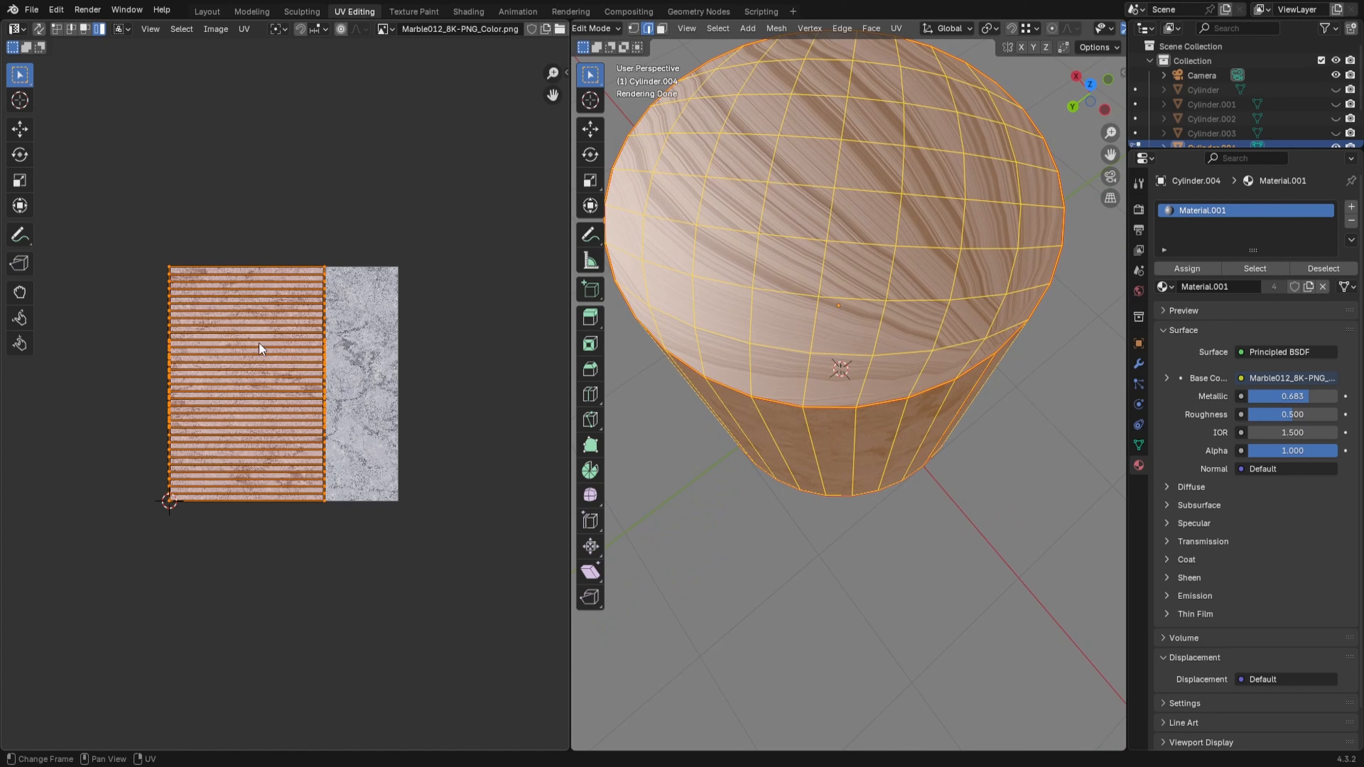
{"action": "left_click", "coordinate": [660, 29]}
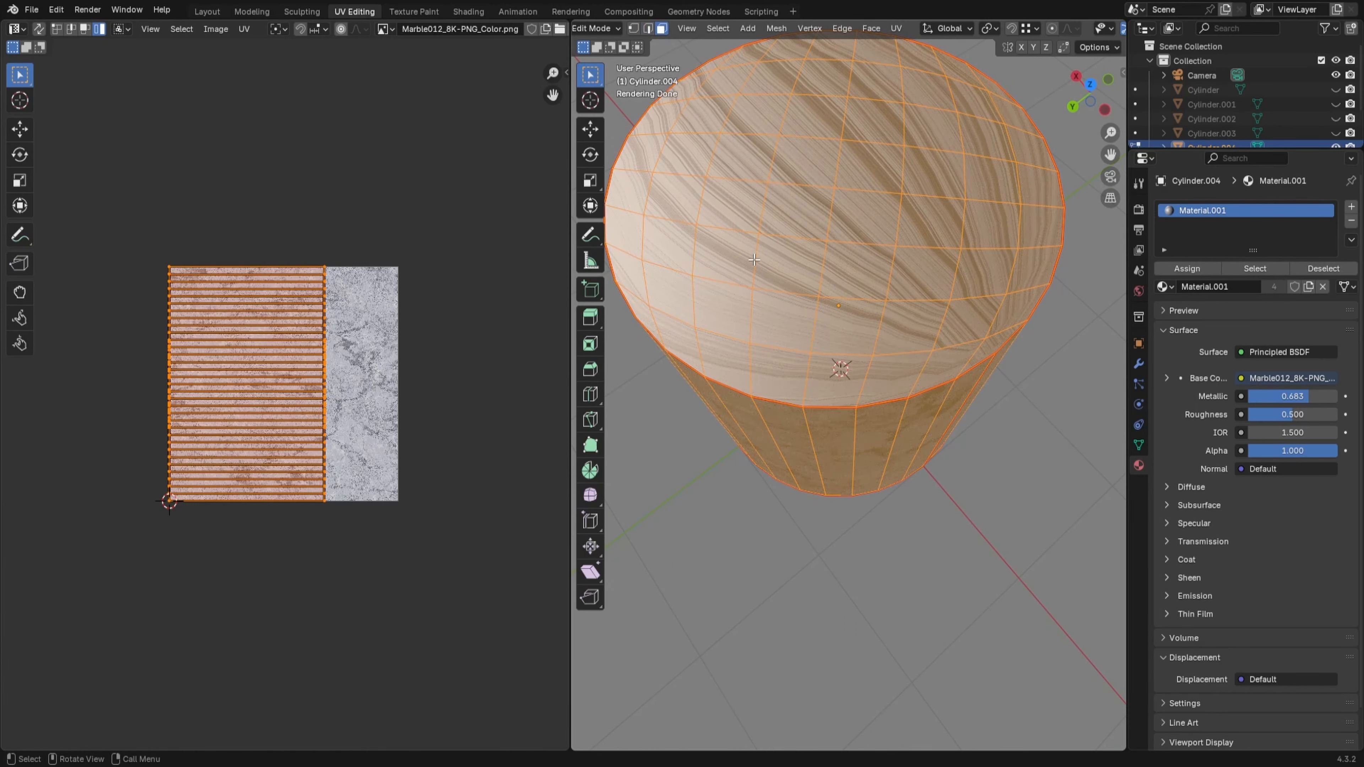
{"action": "key", "text": "alt+a"}
{"action": "key", "text": "c"}
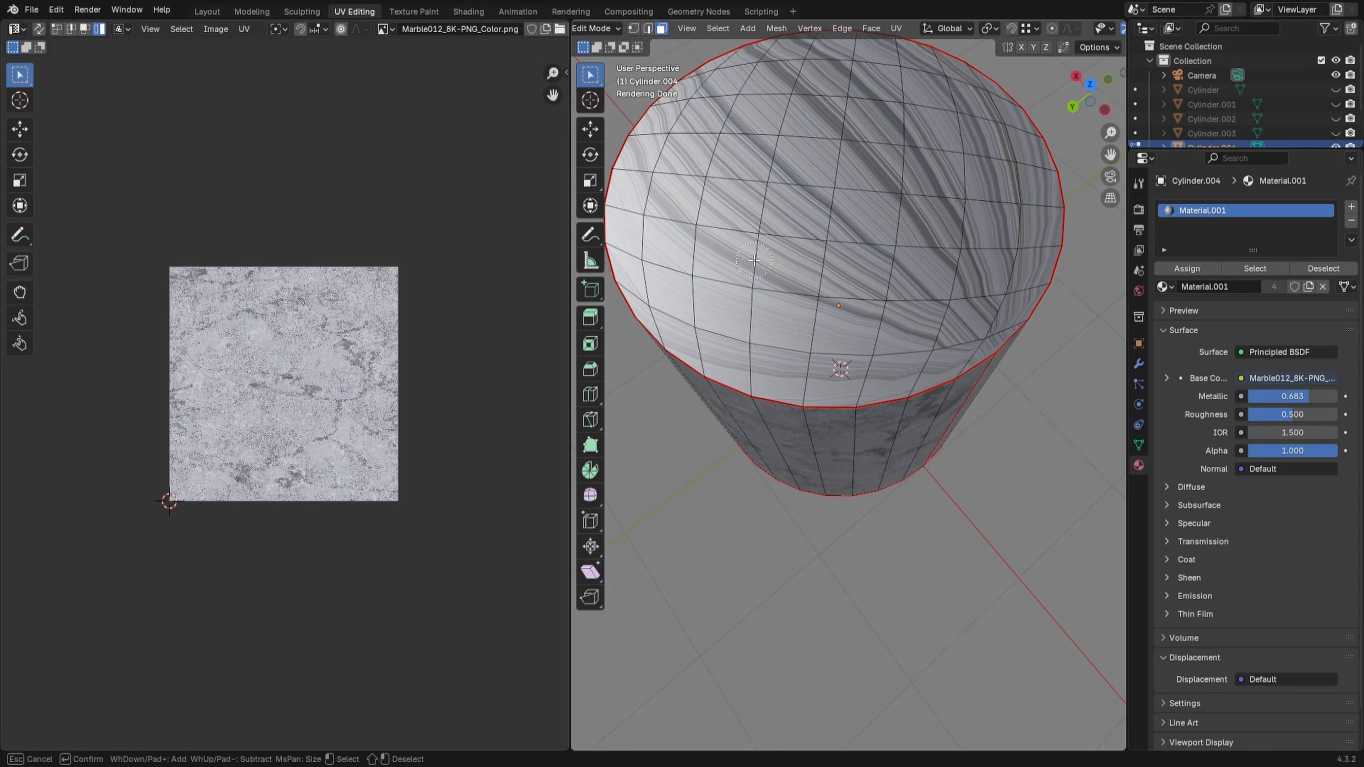
{"action": "mouse_move", "coordinate": [769, 257]}
{"action": "left_mouse_down"}
{"action": "mouse_move", "coordinate": [832, 258]}
{"action": "mouse_move", "coordinate": [645, 171]}
{"action": "mouse_move", "coordinate": [657, 257]}
{"action": "mouse_move", "coordinate": [720, 365]}
{"action": "mouse_move", "coordinate": [655, 333]}
{"action": "mouse_move", "coordinate": [664, 307]}
{"action": "mouse_move", "coordinate": [845, 364]}
{"action": "mouse_move", "coordinate": [985, 325]}
{"action": "mouse_move", "coordinate": [1013, 231]}
{"action": "mouse_move", "coordinate": [910, 299]}
{"action": "mouse_move", "coordinate": [822, 178]}
{"action": "mouse_move", "coordinate": [805, 102]}
{"action": "mouse_move", "coordinate": [695, 106]}
{"action": "mouse_move", "coordinate": [742, 71]}
{"action": "mouse_move", "coordinate": [837, 58]}
{"action": "mouse_move", "coordinate": [924, 75]}
{"action": "mouse_move", "coordinate": [1037, 162]}
{"action": "mouse_move", "coordinate": [999, 185]}
{"action": "left_mouse_up"}
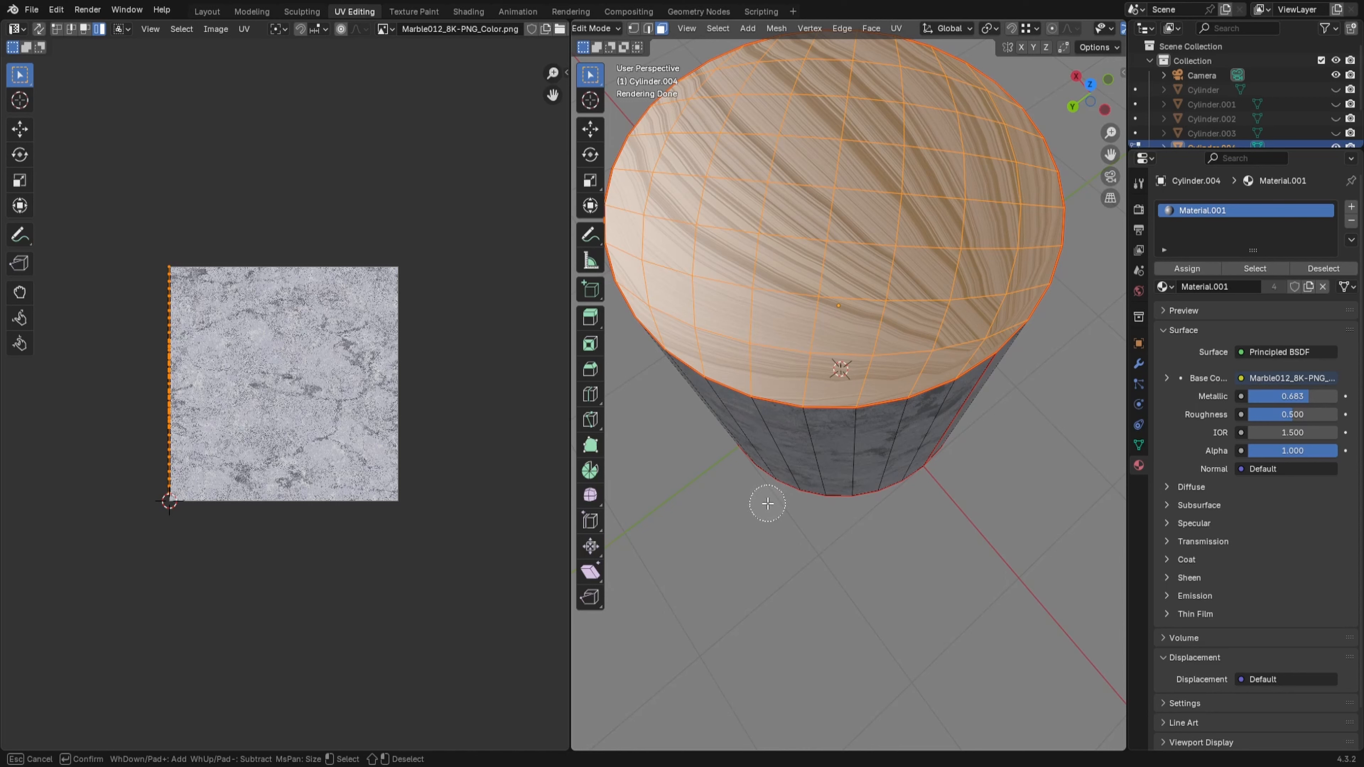
{"action": "key", "text": "Escape"}
Step: Unwrap the selected top cap faces with the Angle Based method
{"action": "key", "text": "u"}
{"action": "mouse_move", "coordinate": [764, 501]}
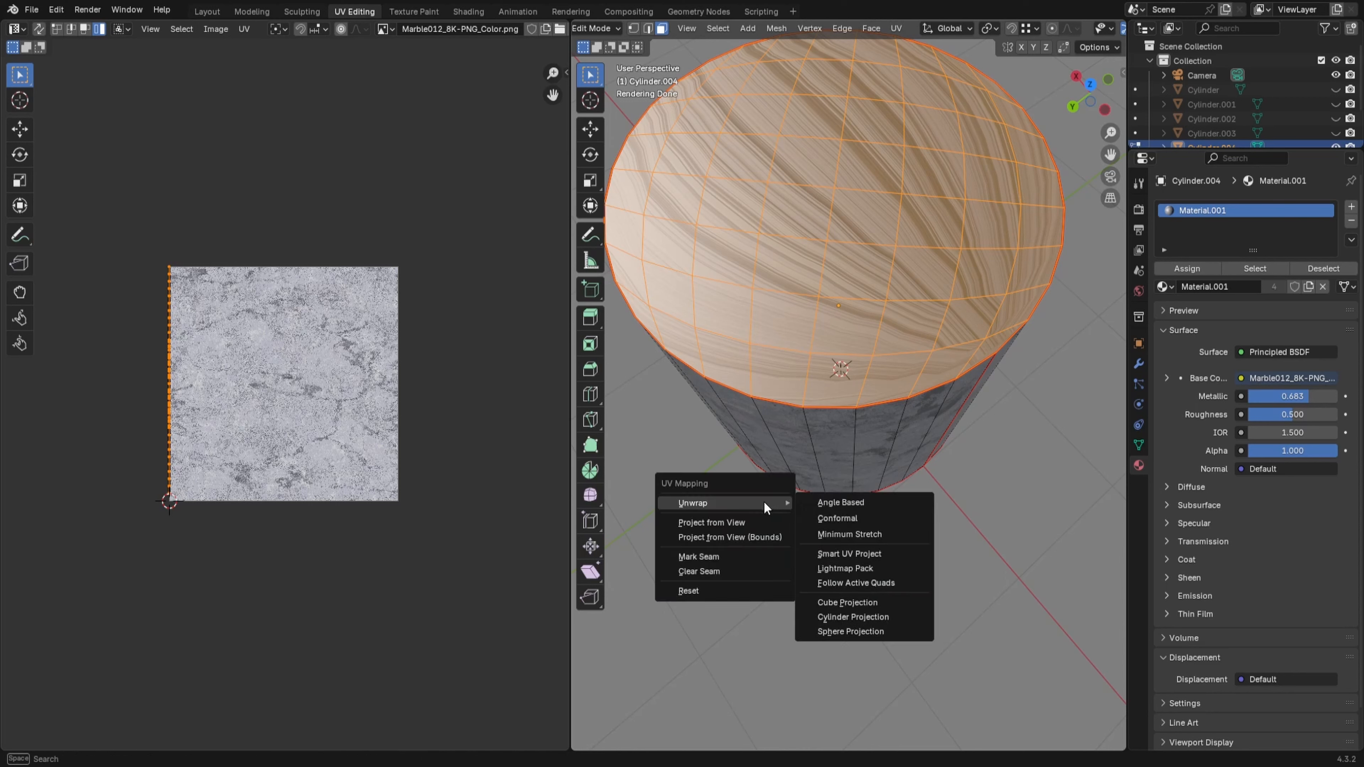
{"action": "left_click", "coordinate": [869, 501]}
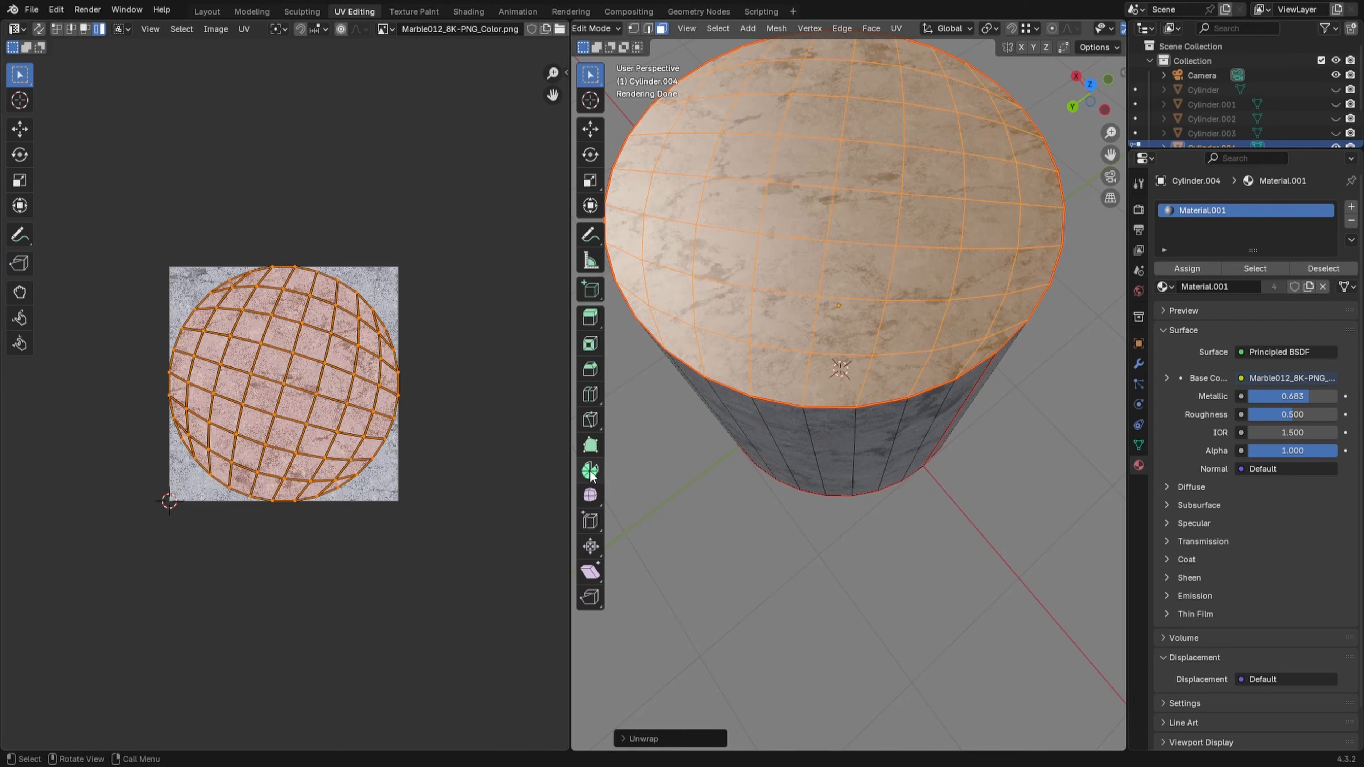
{"action": "scroll", "coordinate": [776, 481], "scroll_direction": "down", "scroll_amount": 2}
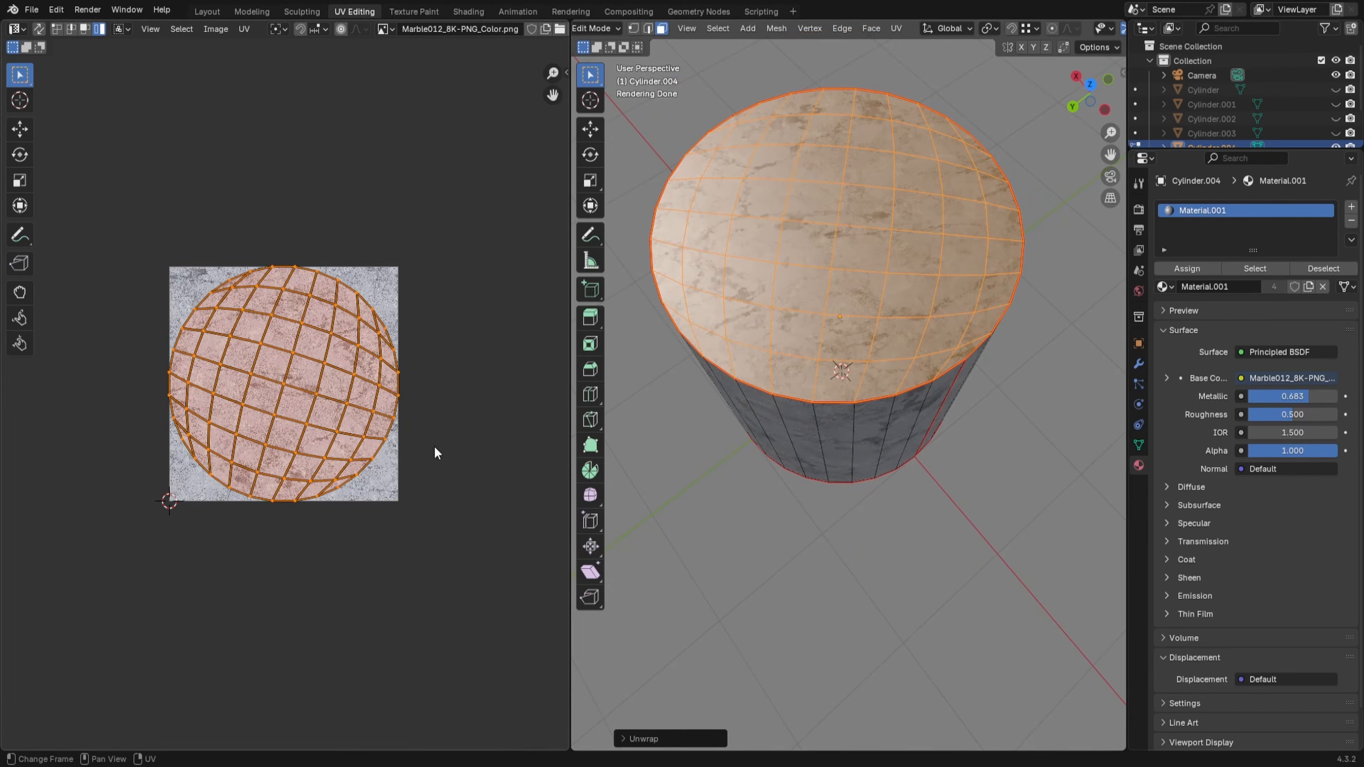
Step: Add all faces of the cylinder's bottom cap to the selection with Circle Select
{"action": "middle_click_drag", "start_coordinate": [786, 516], "coordinate": [789, 281]}
{"action": "key", "text": "c"}
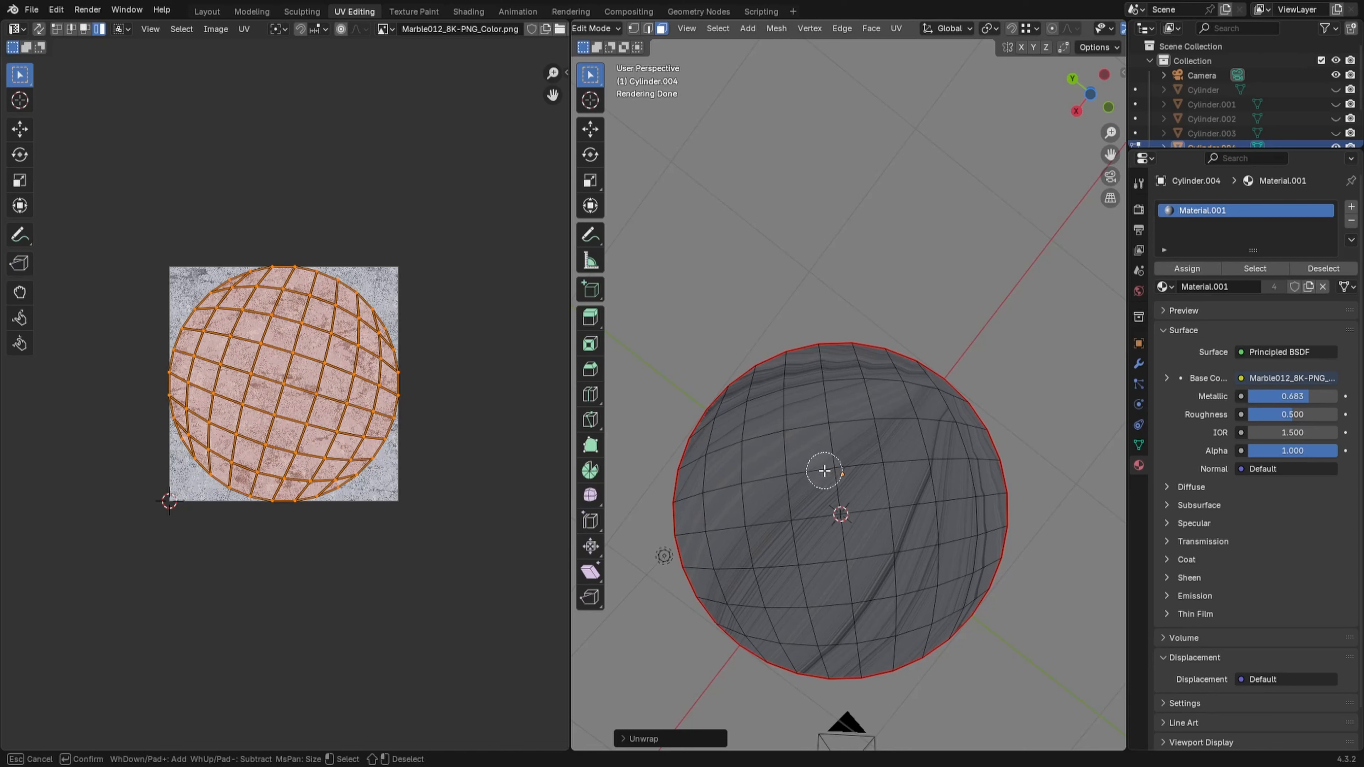
{"action": "mouse_move", "coordinate": [825, 471]}
{"action": "left_mouse_down"}
{"action": "mouse_move", "coordinate": [816, 460]}
{"action": "mouse_move", "coordinate": [765, 480]}
{"action": "mouse_move", "coordinate": [734, 425]}
{"action": "mouse_move", "coordinate": [713, 482]}
{"action": "mouse_move", "coordinate": [735, 595]}
{"action": "mouse_move", "coordinate": [807, 648]}
{"action": "mouse_move", "coordinate": [905, 647]}
{"action": "mouse_move", "coordinate": [968, 586]}
{"action": "mouse_move", "coordinate": [977, 478]}
{"action": "mouse_move", "coordinate": [928, 399]}
{"action": "mouse_move", "coordinate": [840, 376]}
{"action": "mouse_move", "coordinate": [767, 413]}
{"action": "mouse_move", "coordinate": [912, 502]}
{"action": "mouse_move", "coordinate": [832, 578]}
{"action": "mouse_move", "coordinate": [945, 537]}
{"action": "left_mouse_up"}
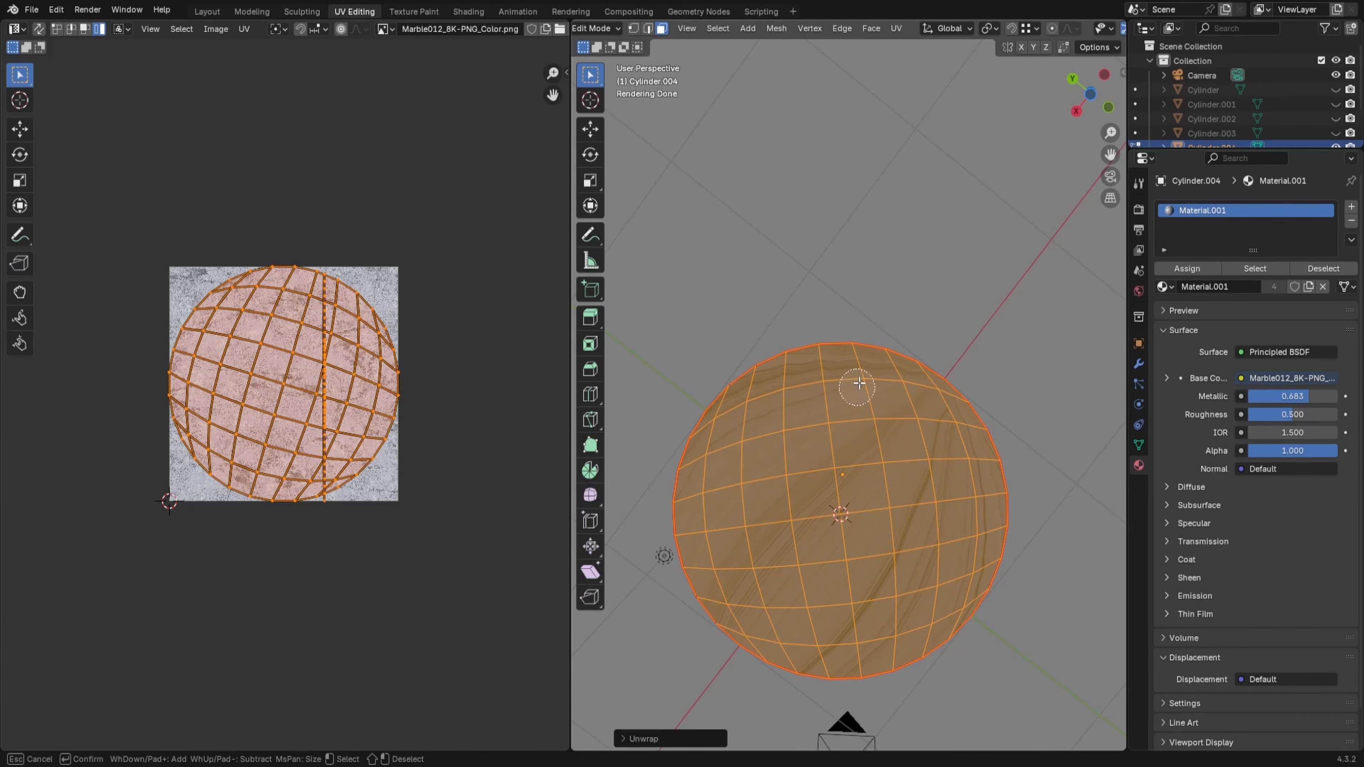
{"action": "right_click", "coordinate": [898, 250]}
Step: Deselect the top cap's faces with Circle Select and unwrap the bottom cap on its own
{"action": "mouse_move", "coordinate": [897, 249]}
{"action": "middle_mouse_down"}
{"action": "mouse_move", "coordinate": [831, 466]}
{"action": "mouse_move", "coordinate": [894, 338]}
{"action": "middle_mouse_up"}
{"action": "key", "text": "c"}
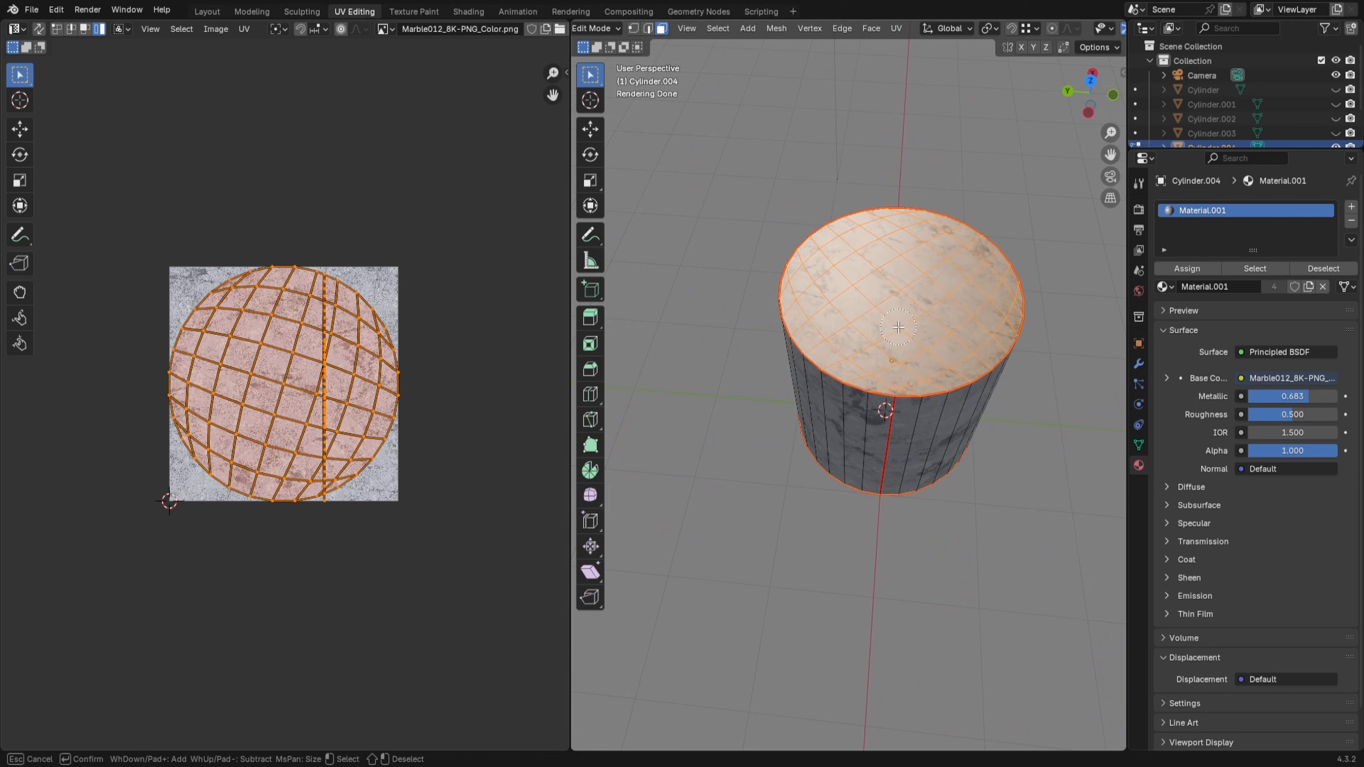
{"action": "mouse_move", "coordinate": [890, 315]}
{"action": "left_mouse_down", "text": "shift"}
{"action": "mouse_move", "coordinate": [911, 330]}
{"action": "mouse_move", "coordinate": [798, 296]}
{"action": "mouse_move", "coordinate": [830, 341]}
{"action": "mouse_move", "coordinate": [908, 372]}
{"action": "mouse_move", "coordinate": [988, 352]}
{"action": "mouse_move", "coordinate": [999, 301]}
{"action": "mouse_move", "coordinate": [929, 232]}
{"action": "mouse_move", "coordinate": [854, 239]}
{"action": "mouse_move", "coordinate": [950, 323]}
{"action": "mouse_move", "coordinate": [1002, 301]}
{"action": "left_mouse_up", "text": "shift"}
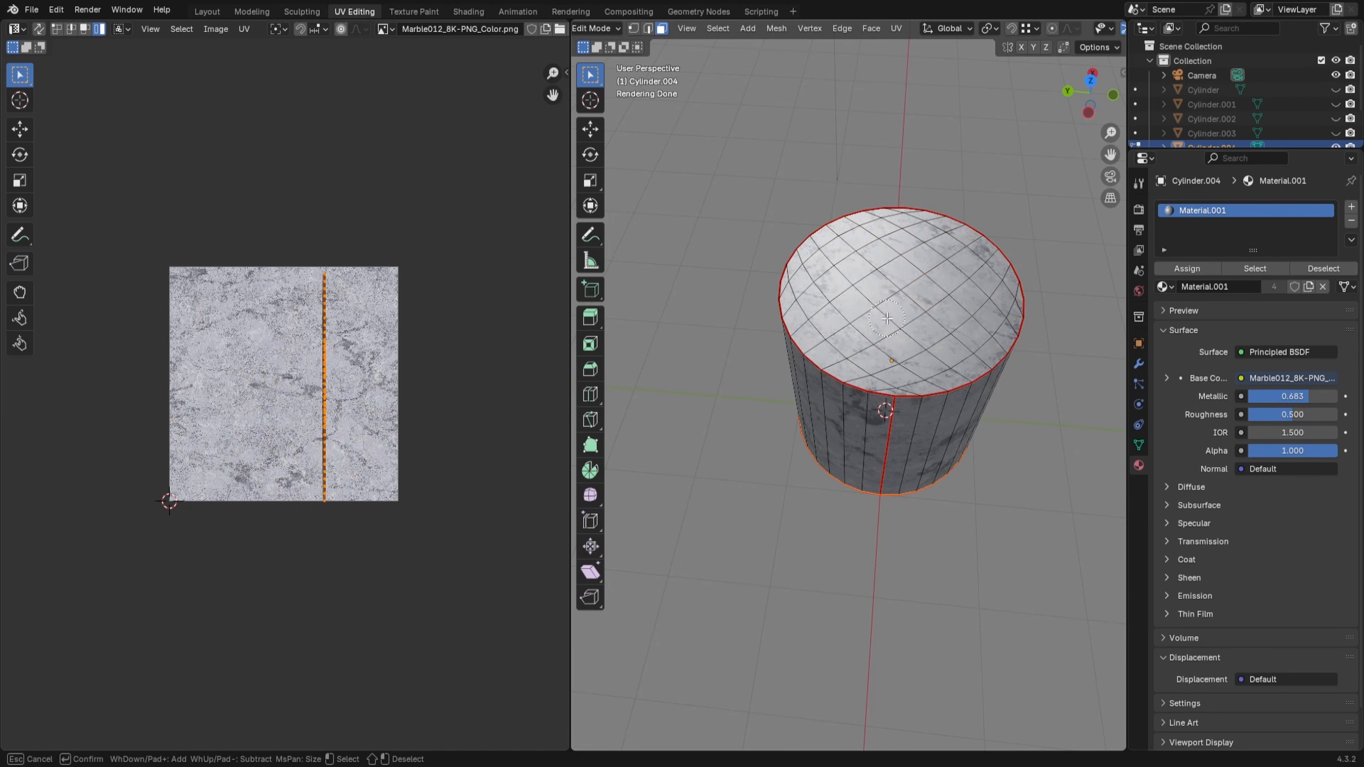
{"action": "key", "text": "Escape"}
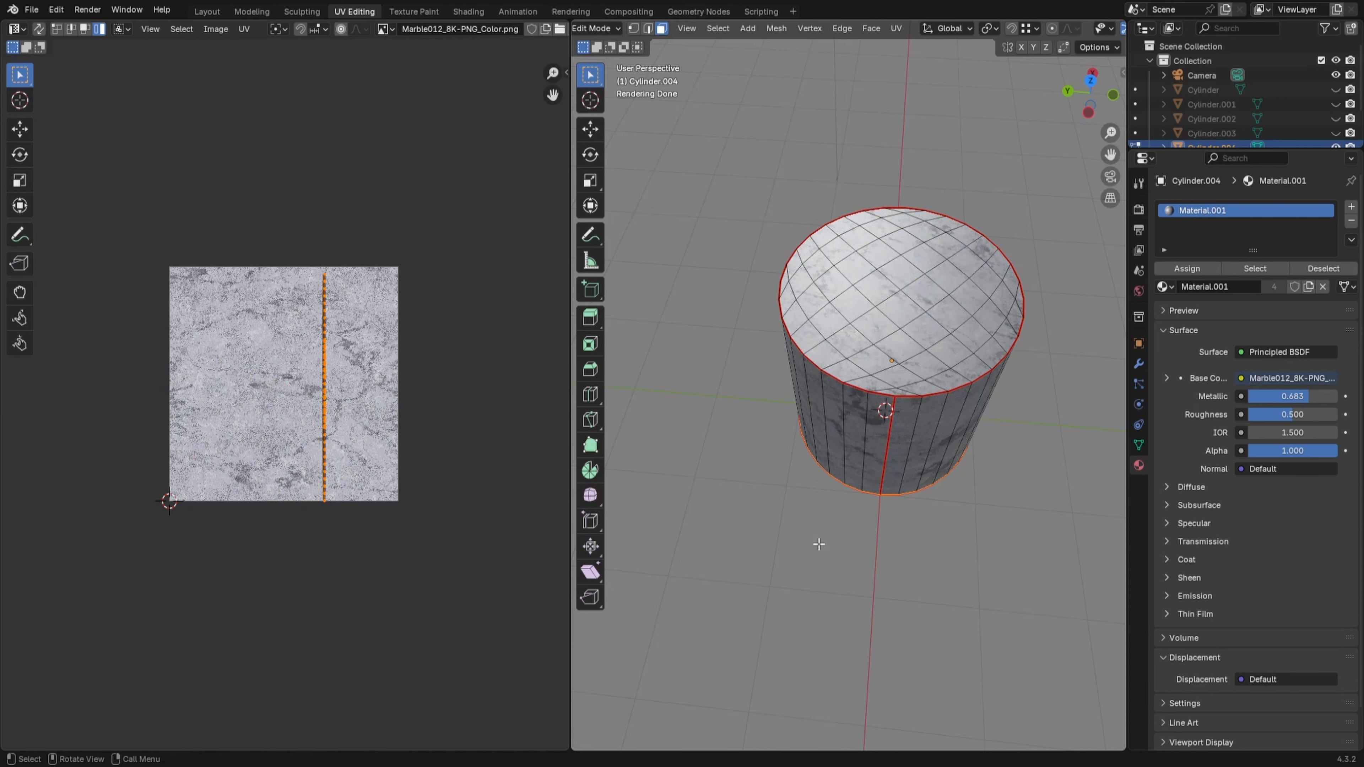
{"action": "key", "text": "u"}
{"action": "left_click", "coordinate": [884, 561]}
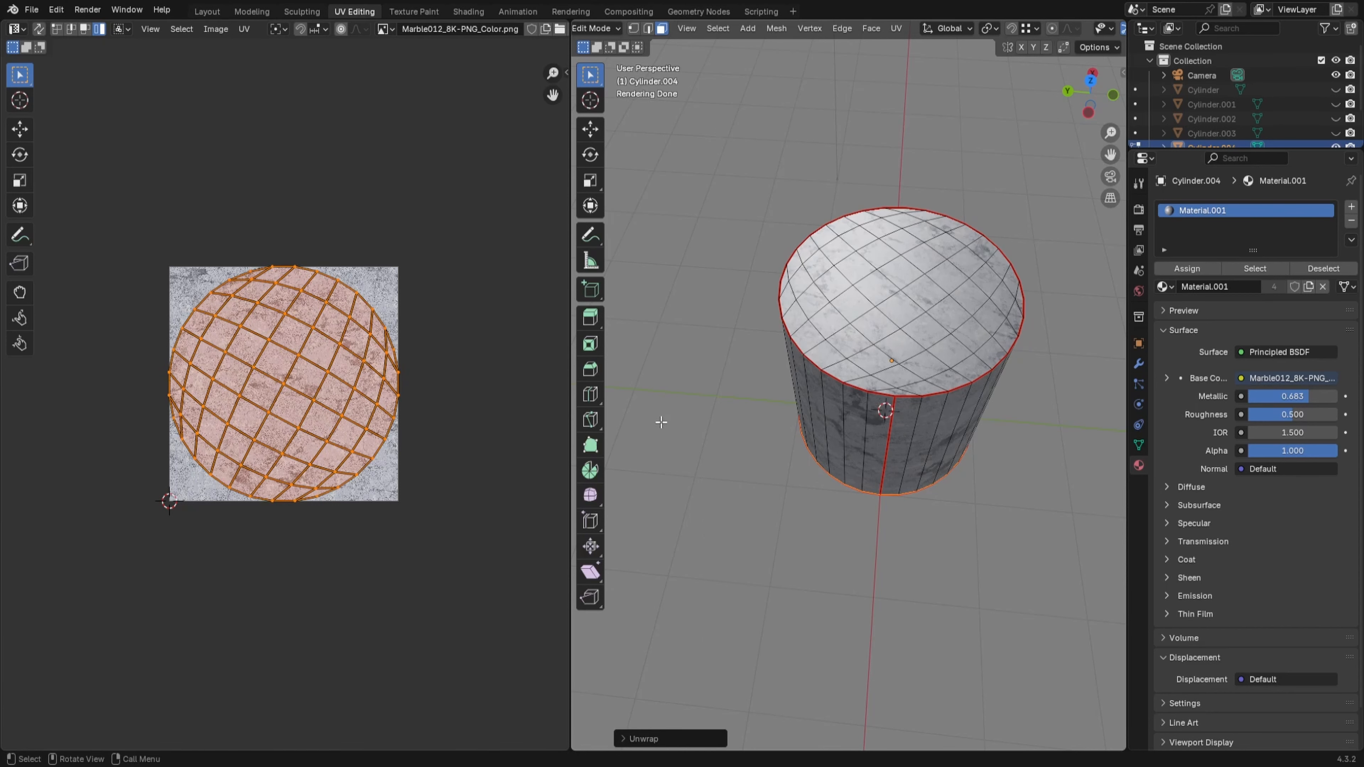
Step: Select all faces of the cylinder and even out the UV island sizes with Average Islands Scale
{"action": "key", "text": "a"}
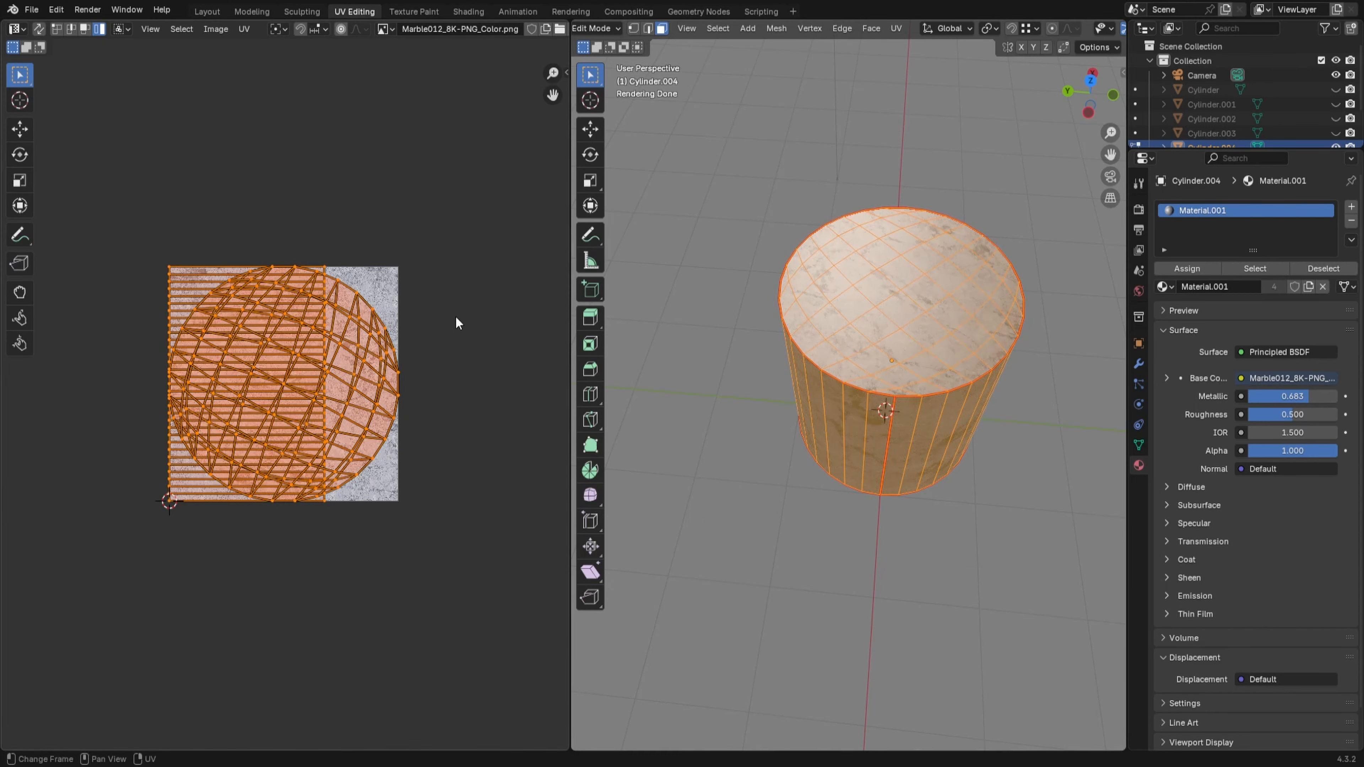
{"action": "left_click", "coordinate": [245, 29]}
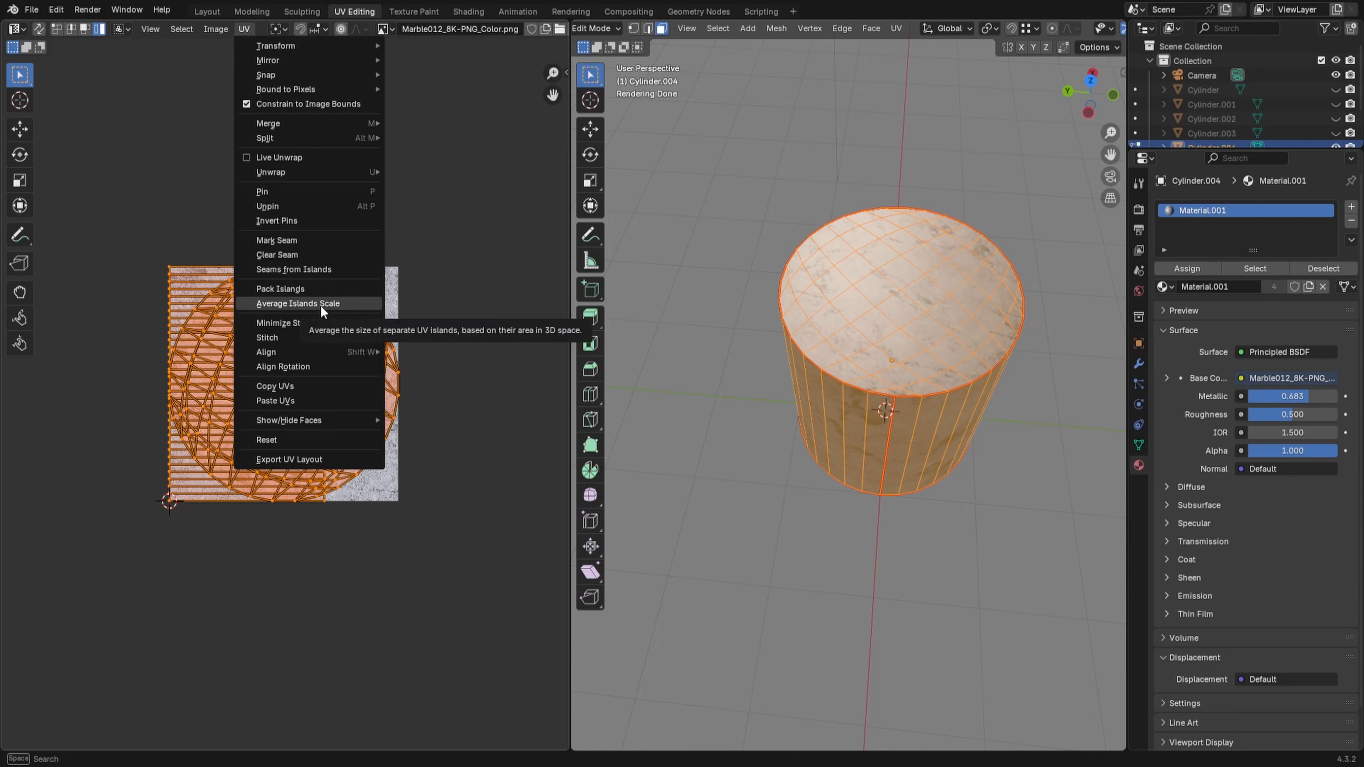
{"action": "left_click", "coordinate": [321, 305]}
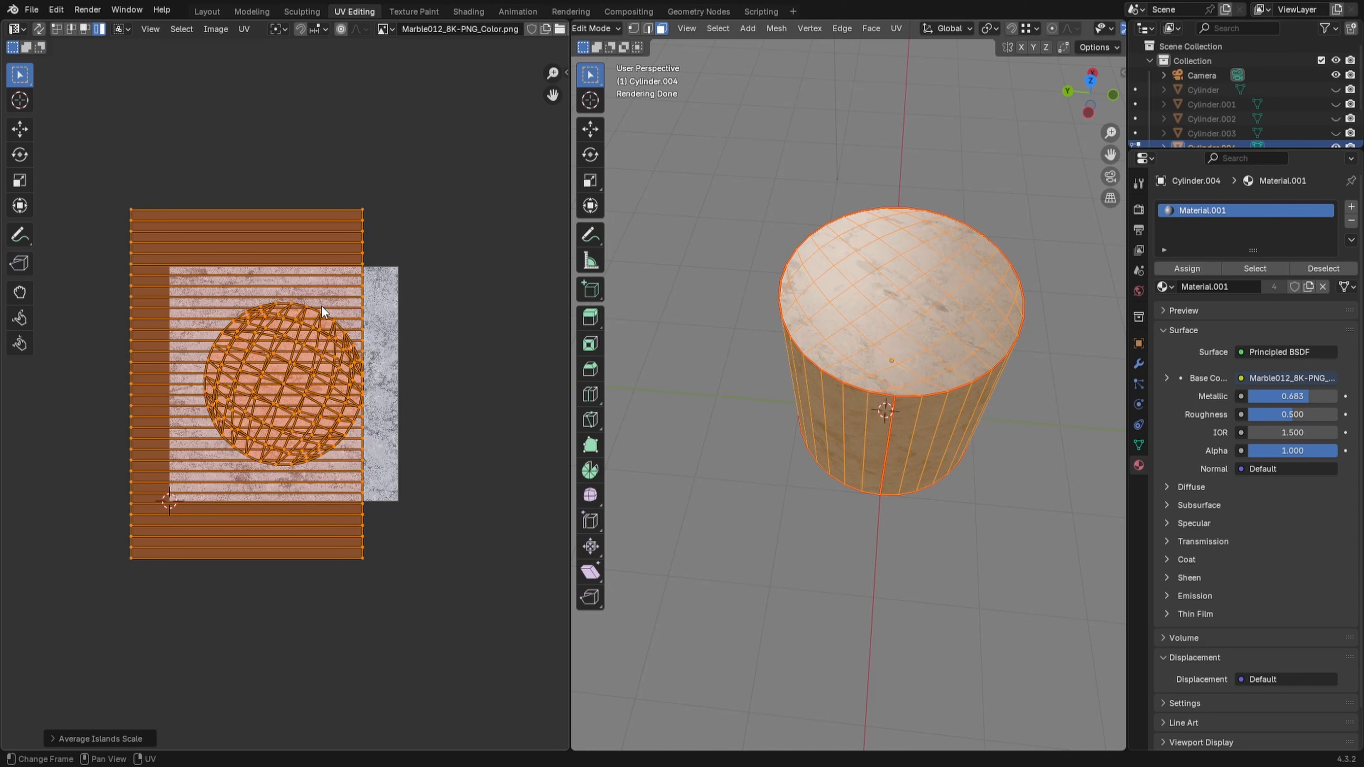
Step: Pack the UV islands with the Exact Shape (Concave) method, scaling and rotation enabled, and a margin of 0.001
{"action": "left_click", "coordinate": [218, 29]}
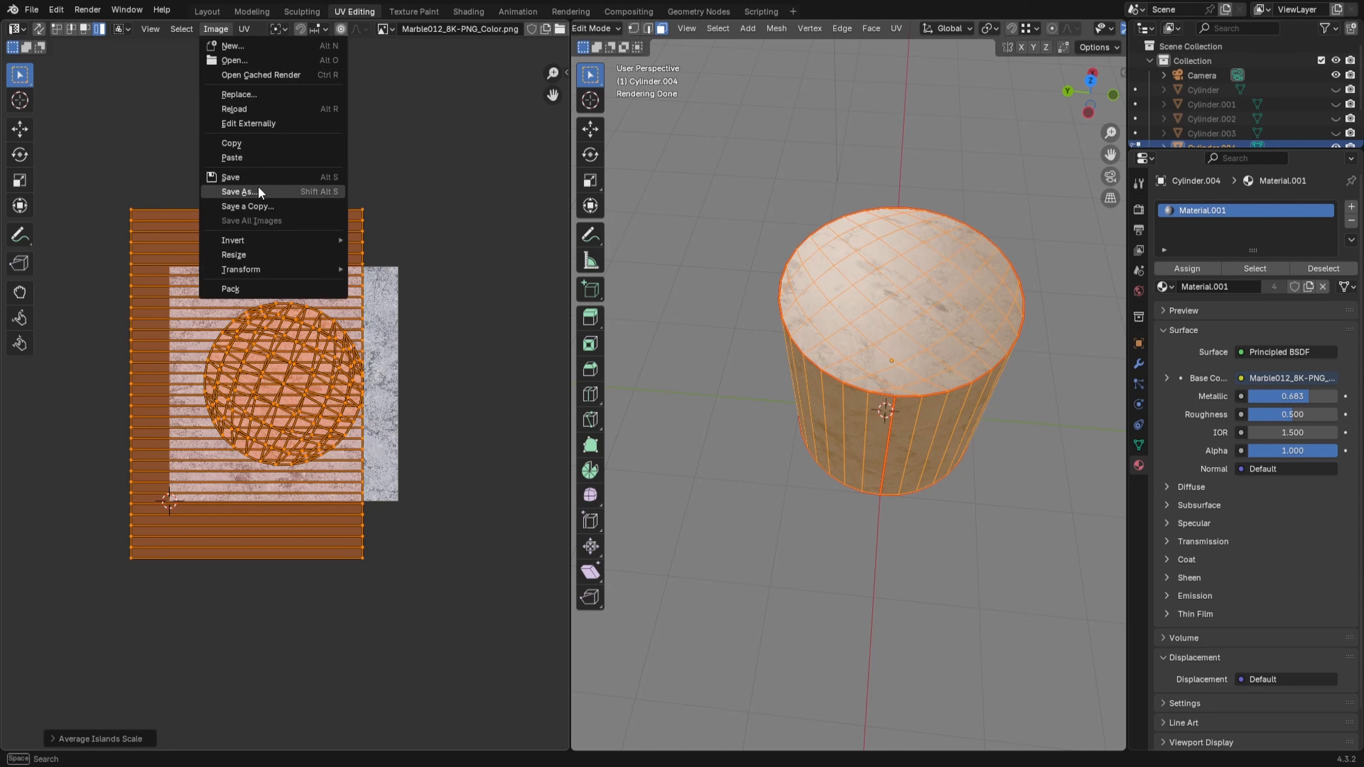
{"action": "left_click", "coordinate": [250, 30]}
{"action": "left_click", "coordinate": [250, 28]}
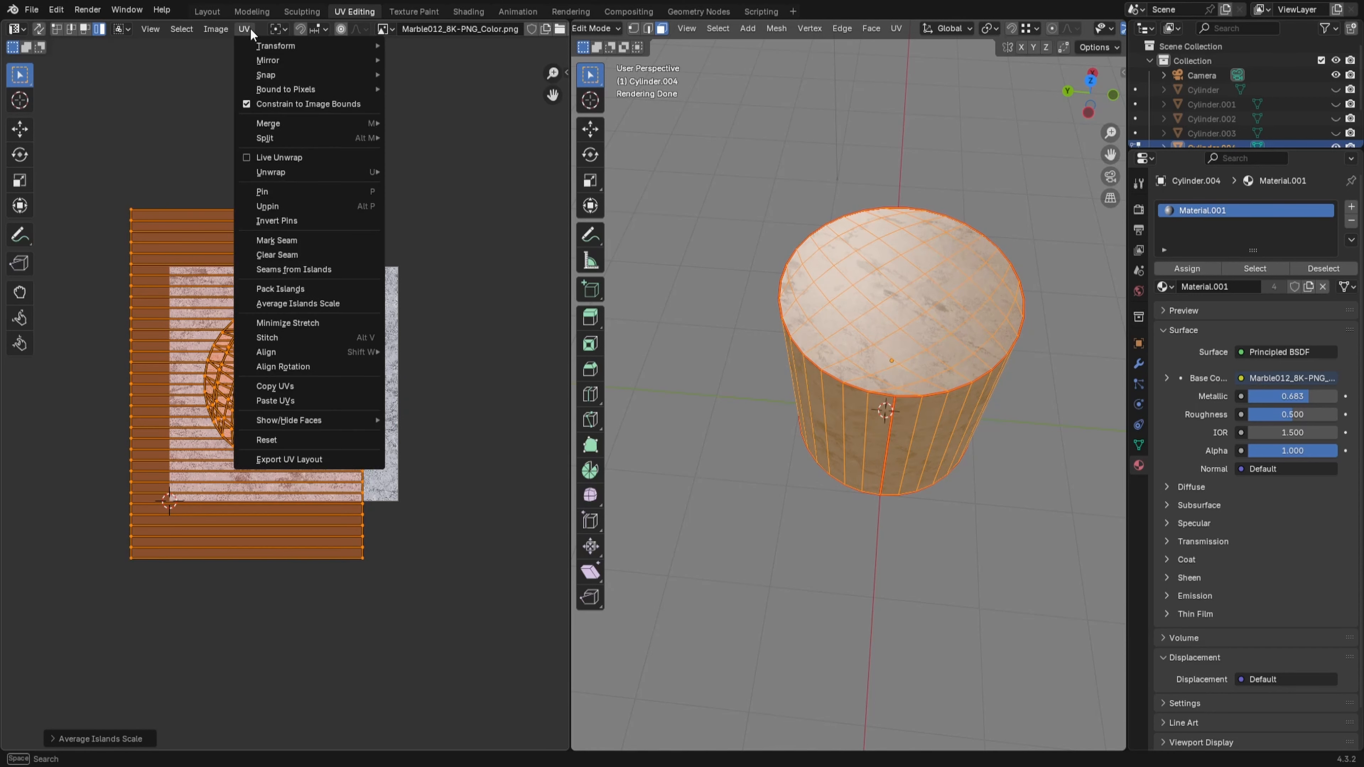
{"action": "left_click", "coordinate": [307, 288]}
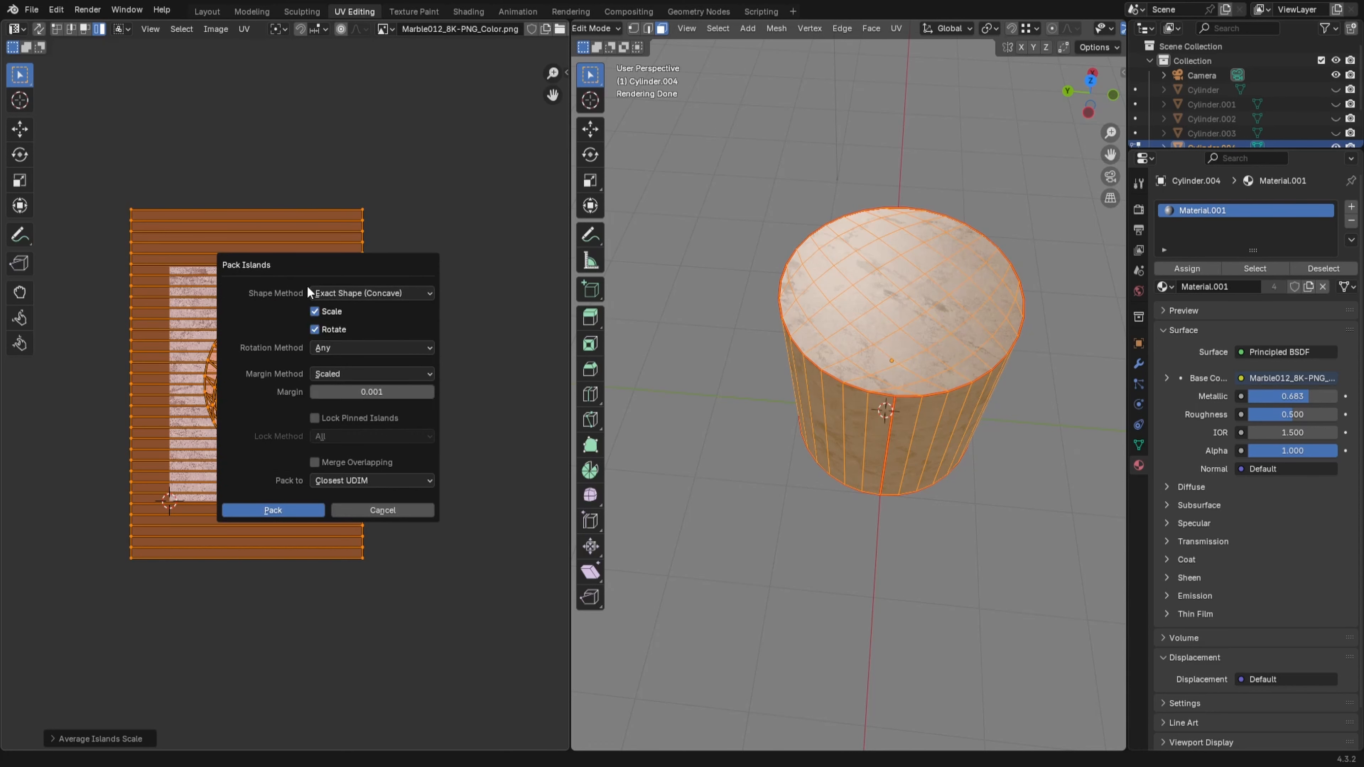
{"action": "left_click", "coordinate": [296, 512]}
{"action": "scroll", "coordinate": [305, 419], "scroll_direction": "up", "scroll_amount": 2}
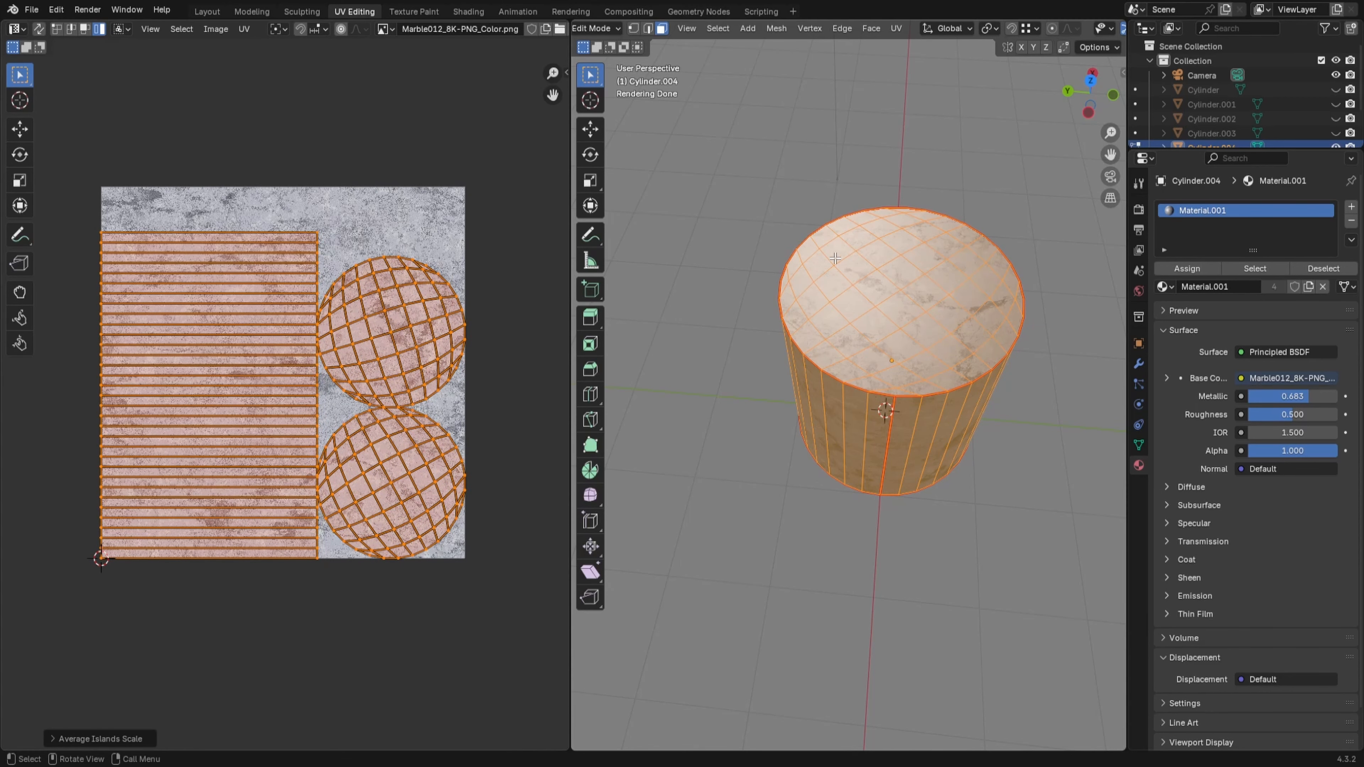
Step: Unwrap the whole cylinder again using its seams and select the upper circular cap island in the UV layout
{"action": "middle_click_drag", "start_coordinate": [790, 486], "coordinate": [808, 408]}
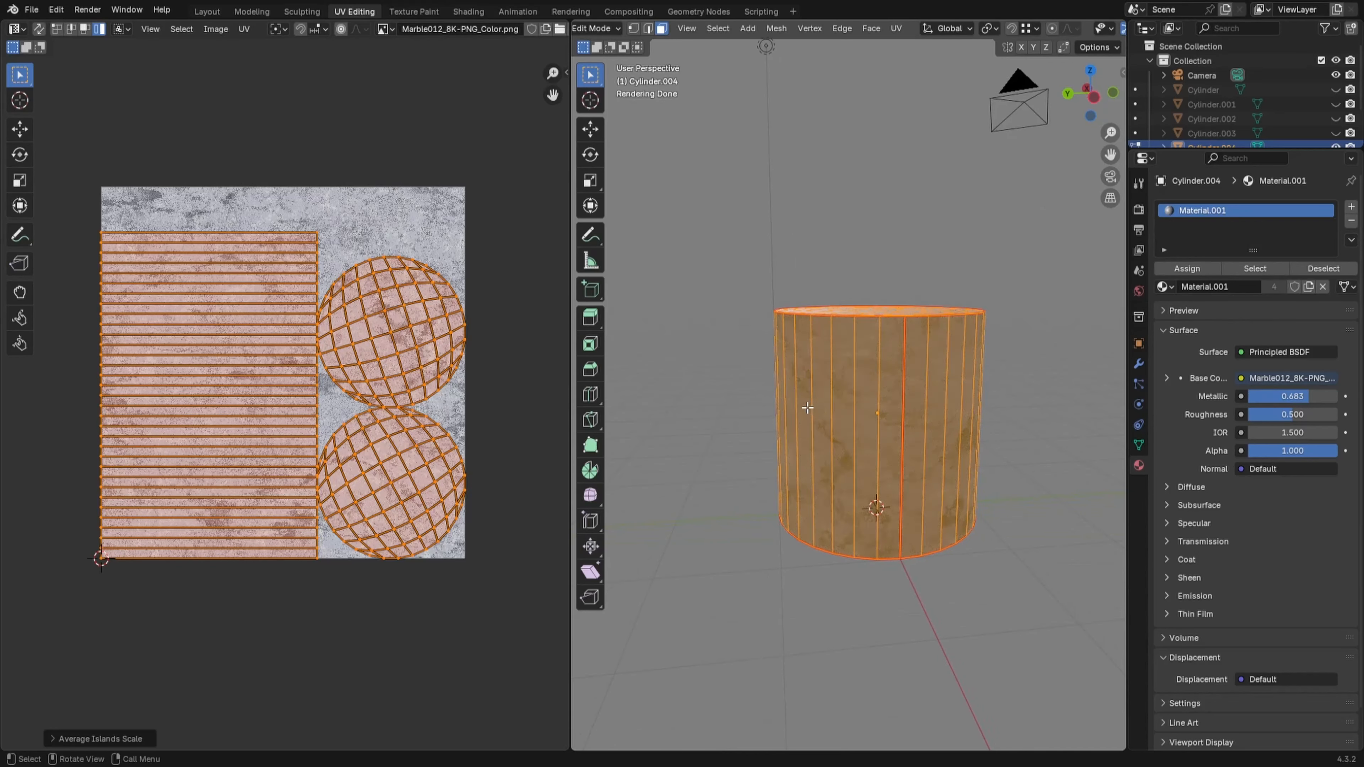
{"action": "key", "text": "u"}
{"action": "mouse_move", "coordinate": [784, 250]}
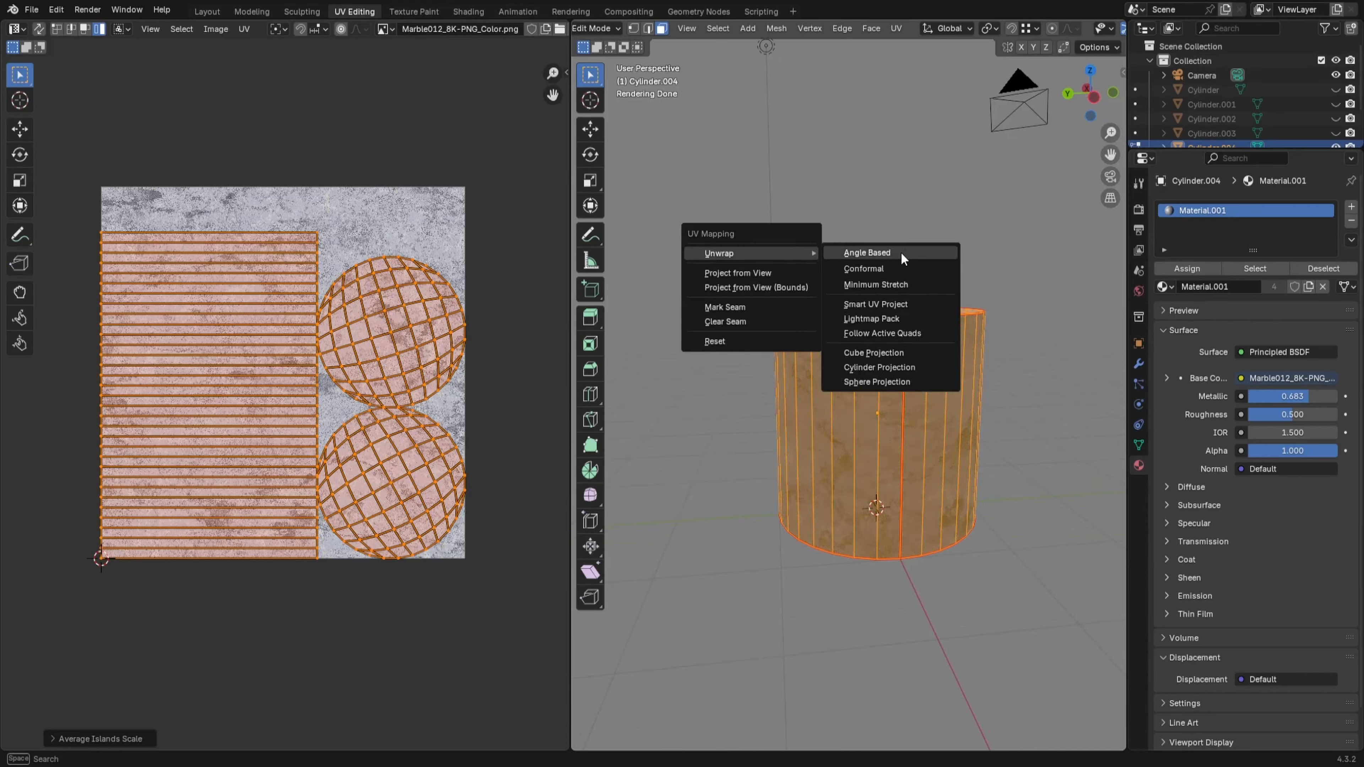
{"action": "left_click", "coordinate": [894, 267]}
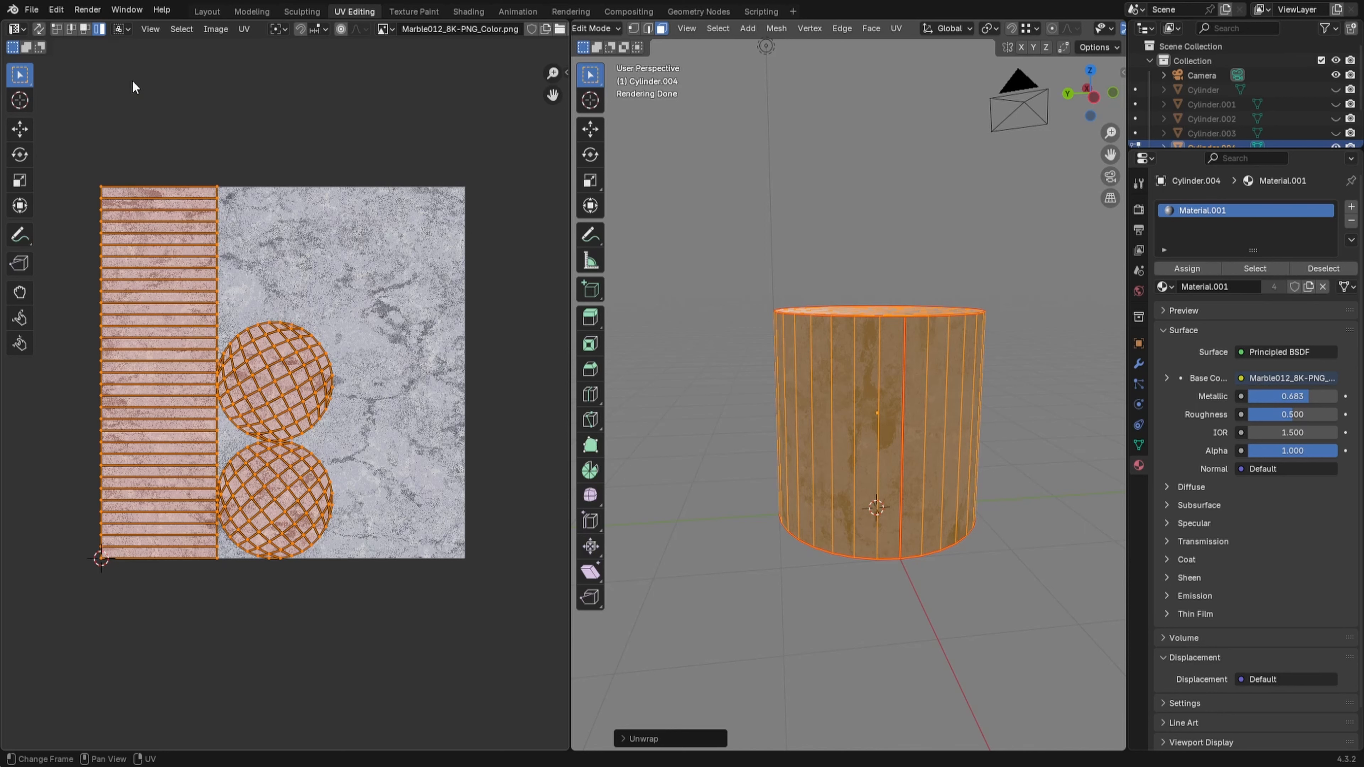
{"action": "left_click", "coordinate": [318, 391]}
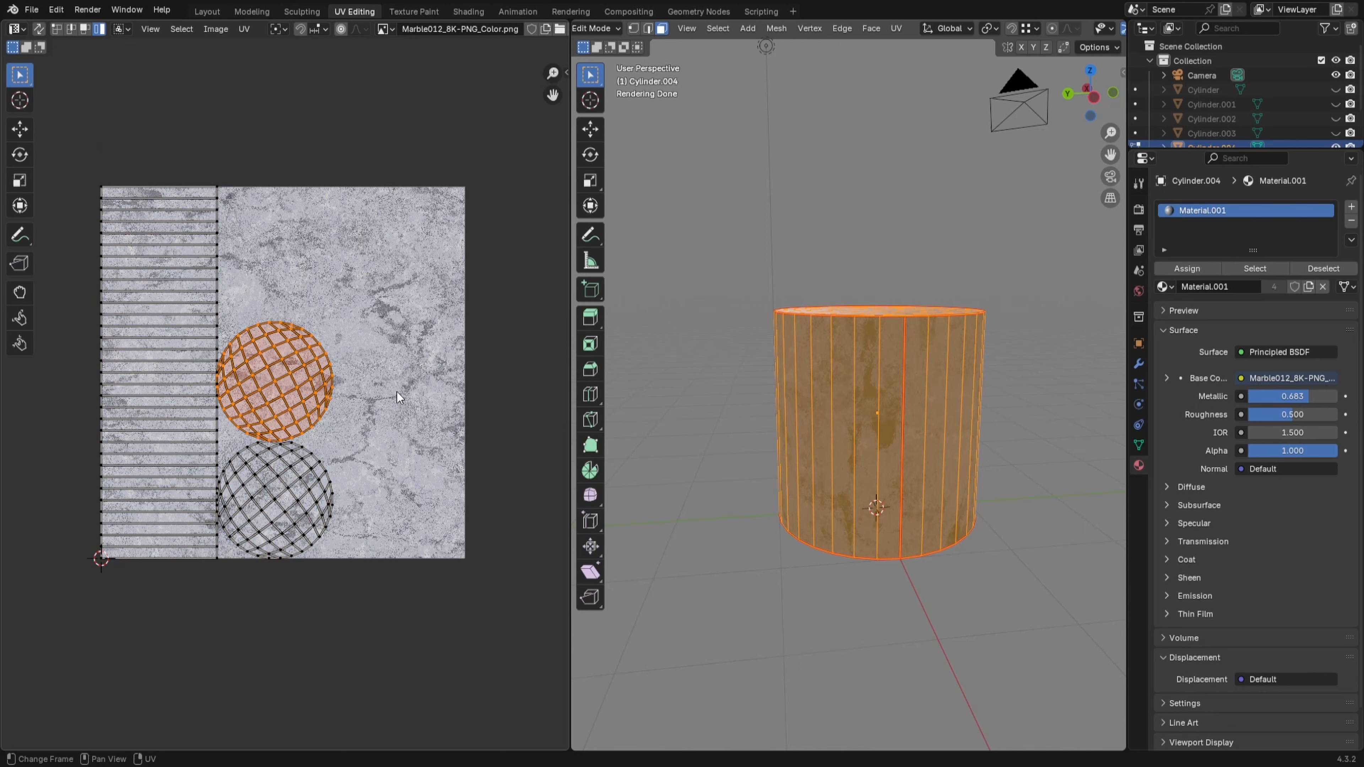
Step: Move both circular cap islands to the right edge of the texture in the UV layout, stacked one above the other
{"action": "key", "text": "g"}
{"action": "left_click", "coordinate": [529, 257]}
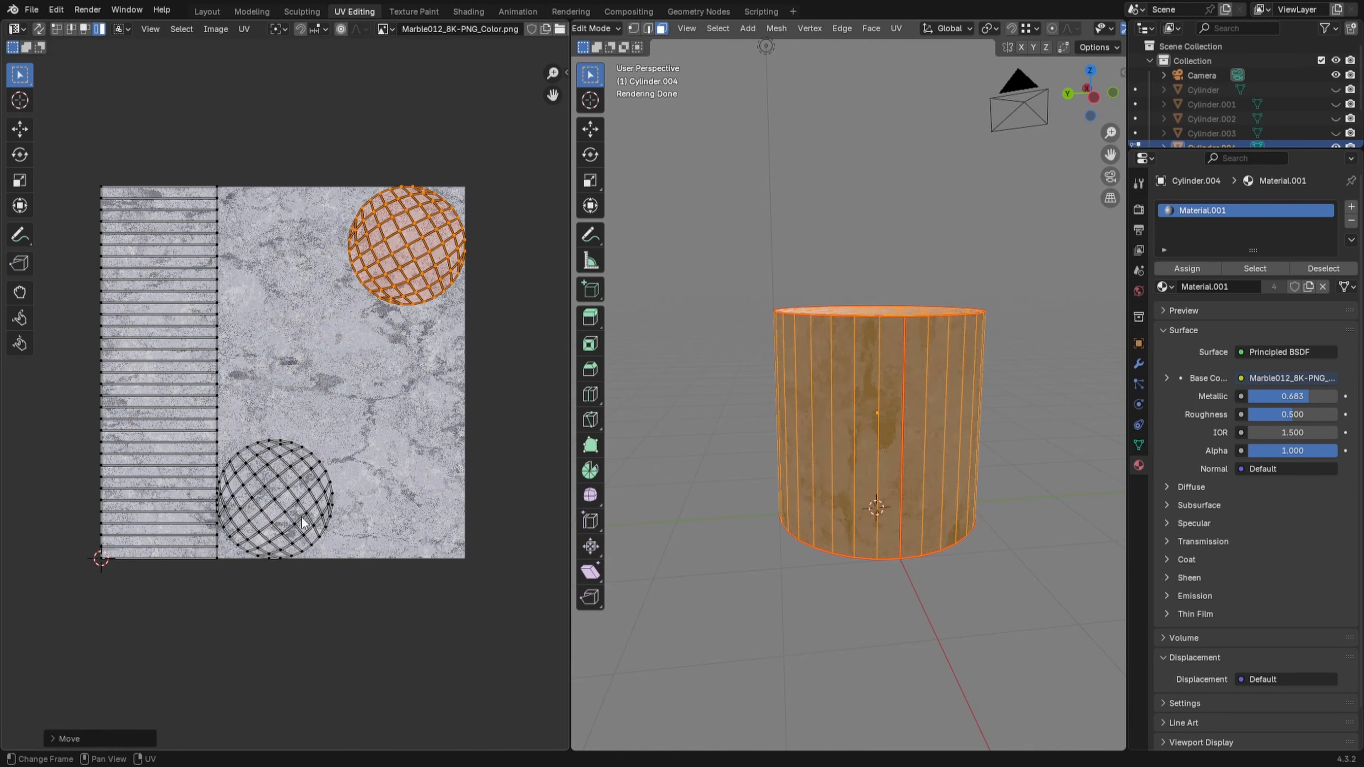
{"action": "left_click", "coordinate": [283, 487]}
{"action": "key", "text": "g"}
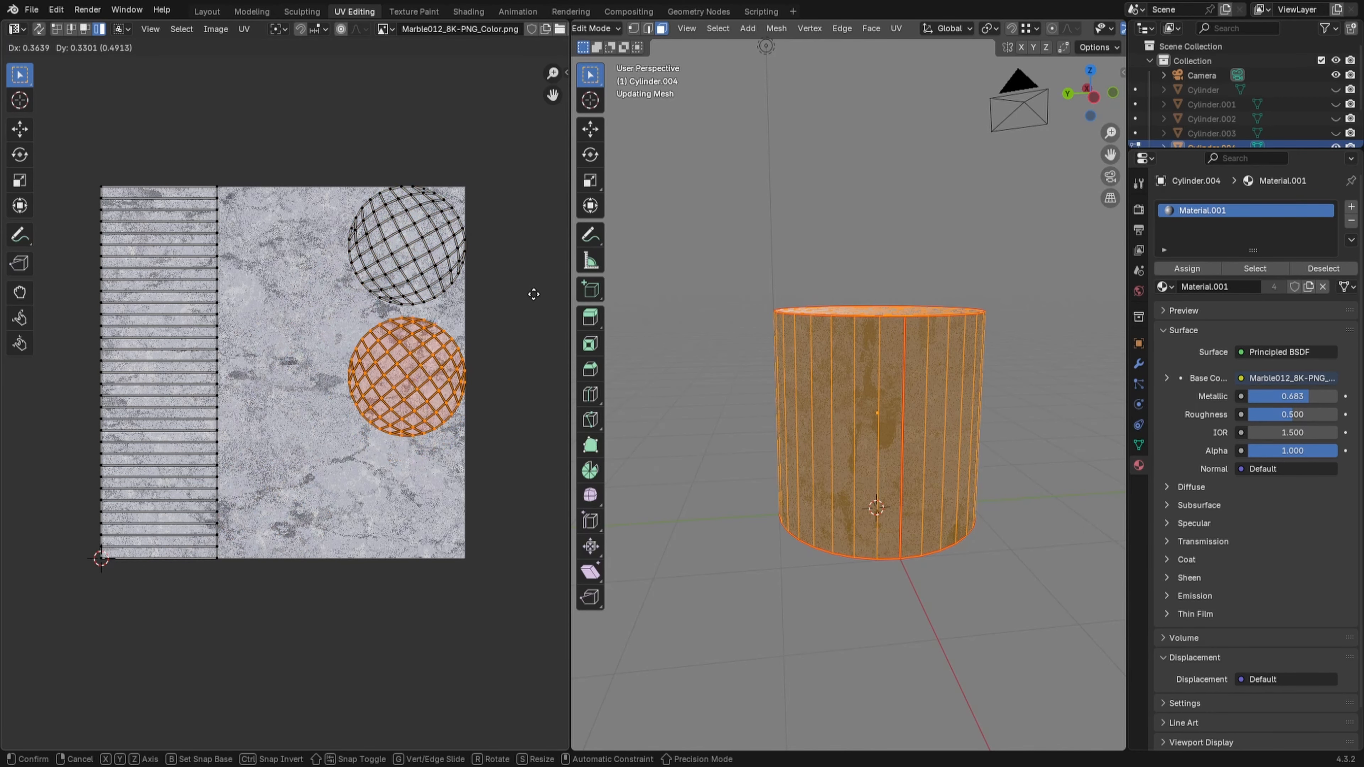
{"action": "left_click", "coordinate": [538, 285]}
Step: Select the cylinder's side strip island and move it sideways into the free space left of the cap islands
{"action": "left_click_drag", "start_coordinate": [93, 158], "coordinate": [269, 594]}
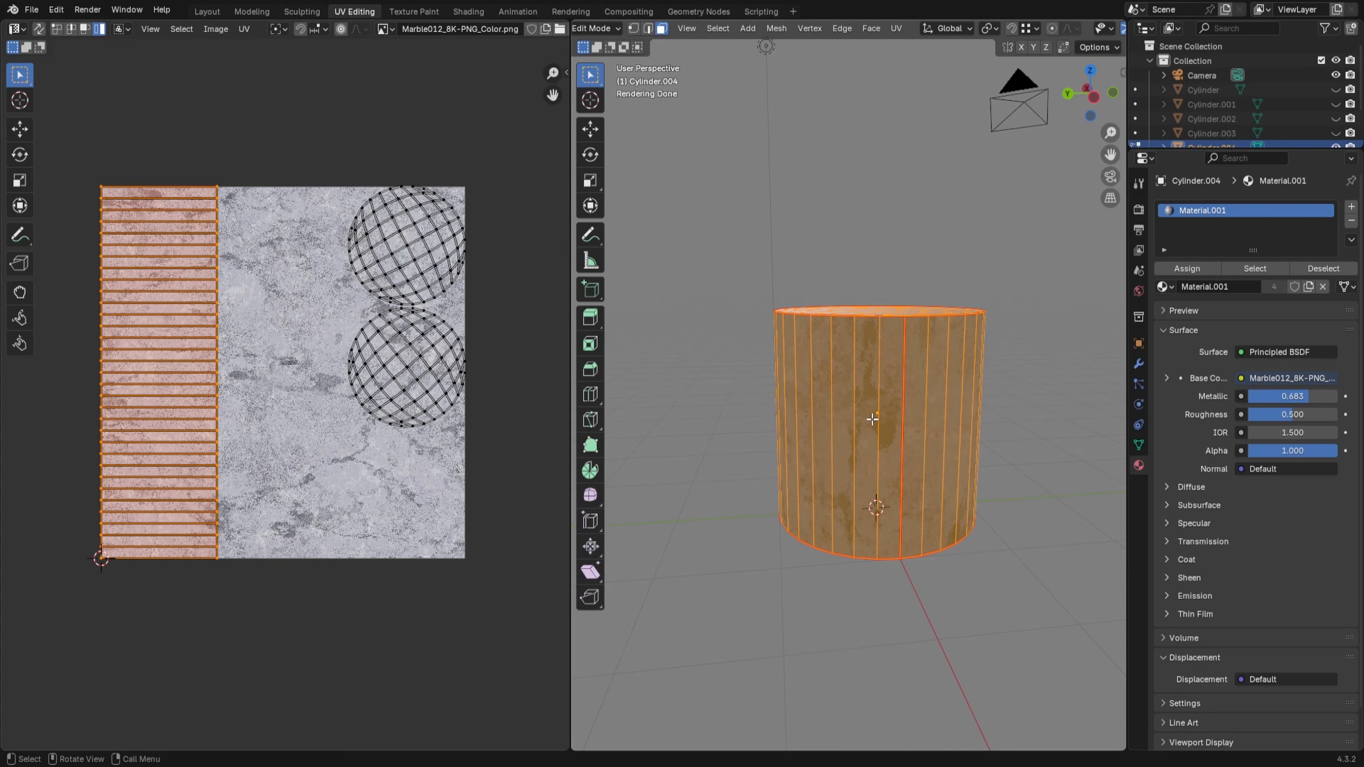
{"action": "key", "text": "alt+a"}
{"action": "key", "text": "a"}
{"action": "key", "text": "g"}
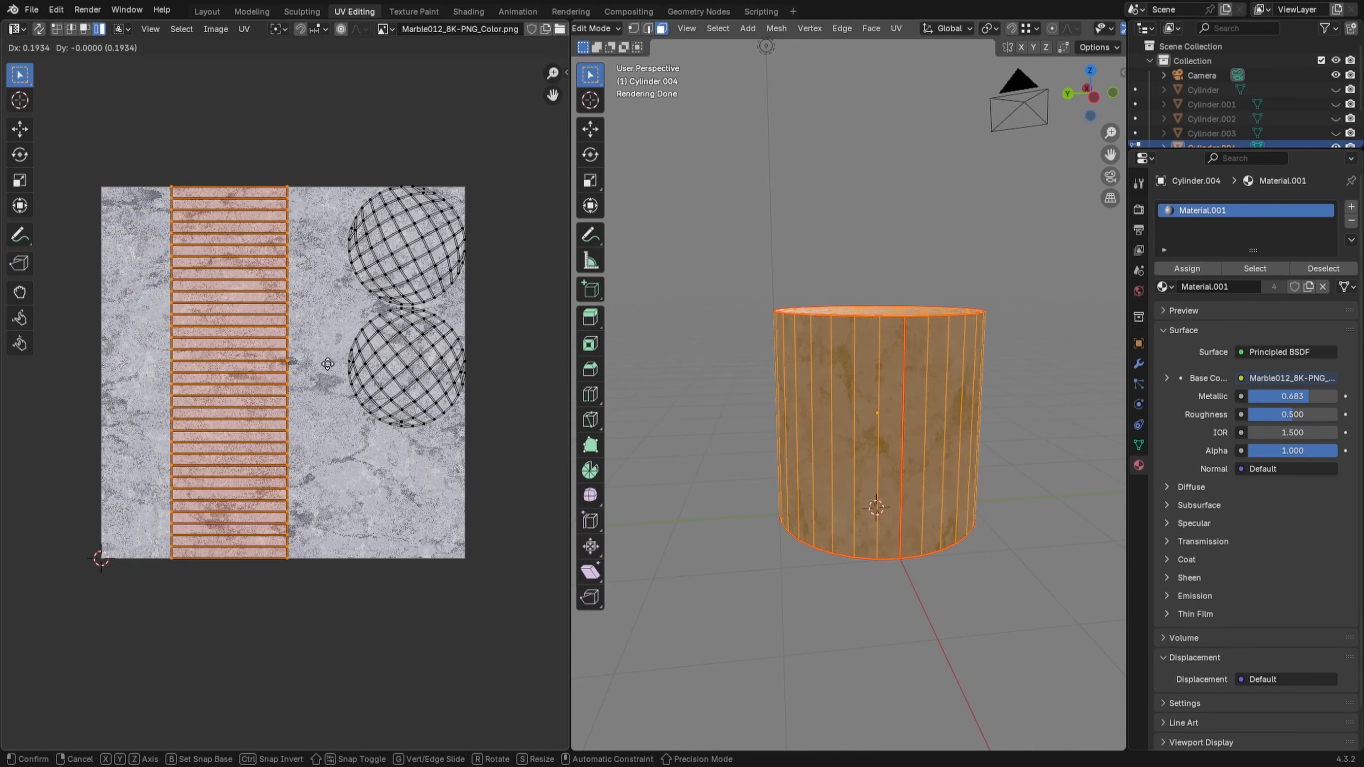
{"action": "left_click", "coordinate": [329, 376]}
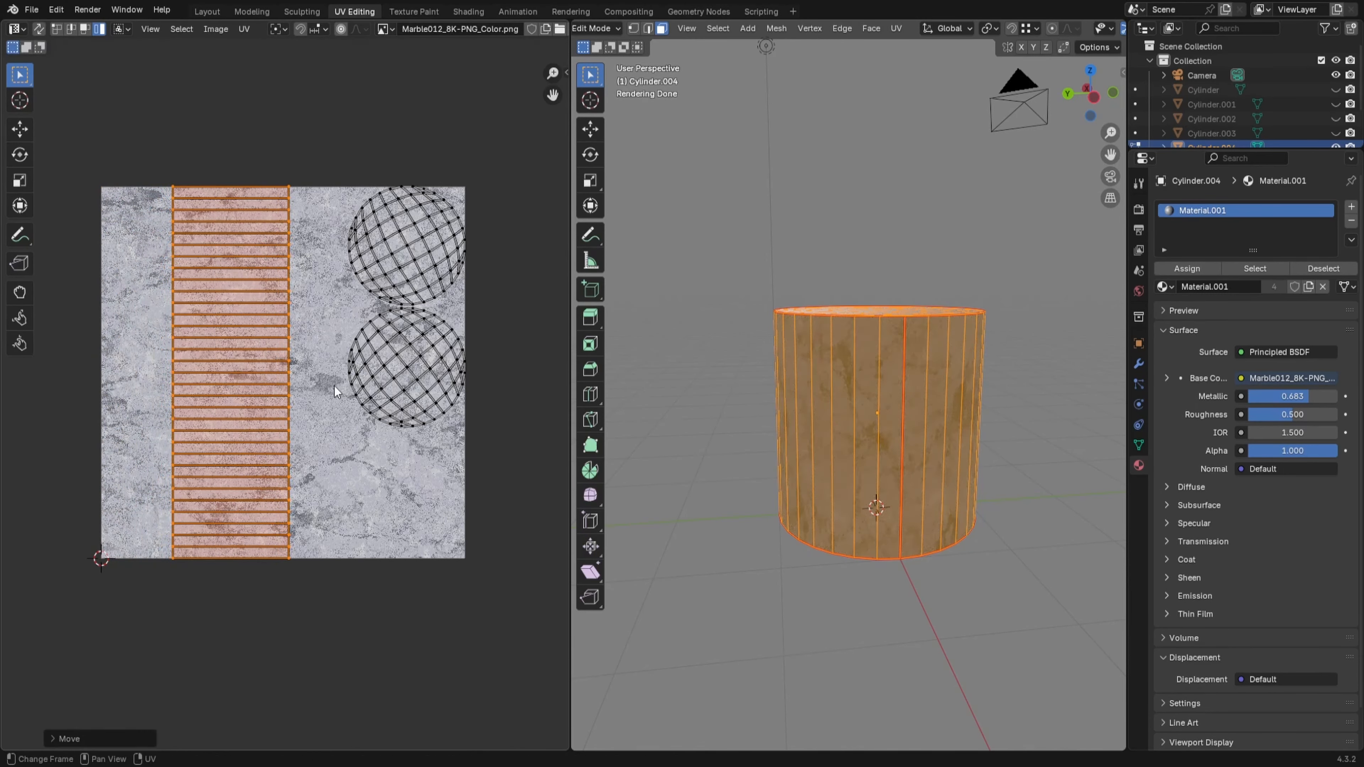
Step: Scale the side island along X and nudge it until it spans about two-thirds of the texture width beside the caps
{"action": "key", "text": "s"}
{"action": "key", "text": "x"}
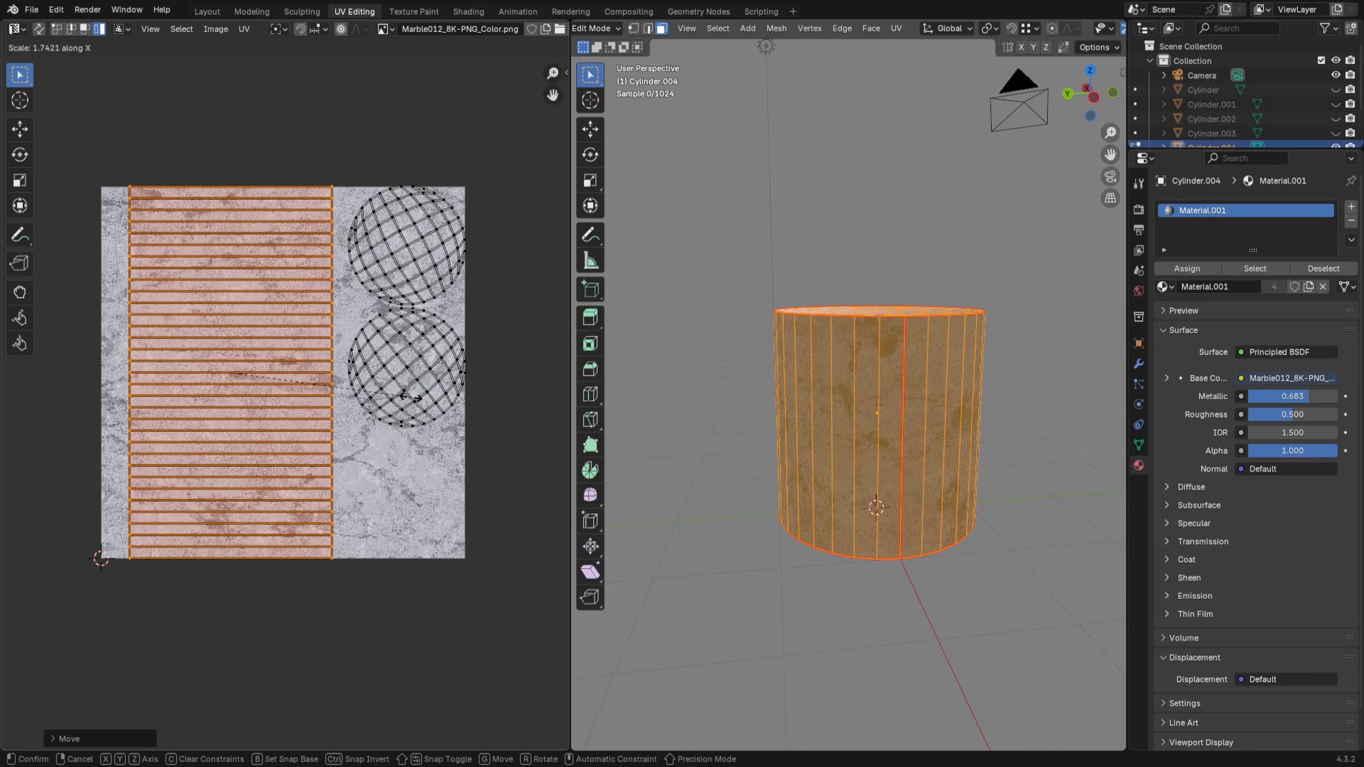
{"action": "left_click", "coordinate": [434, 404]}
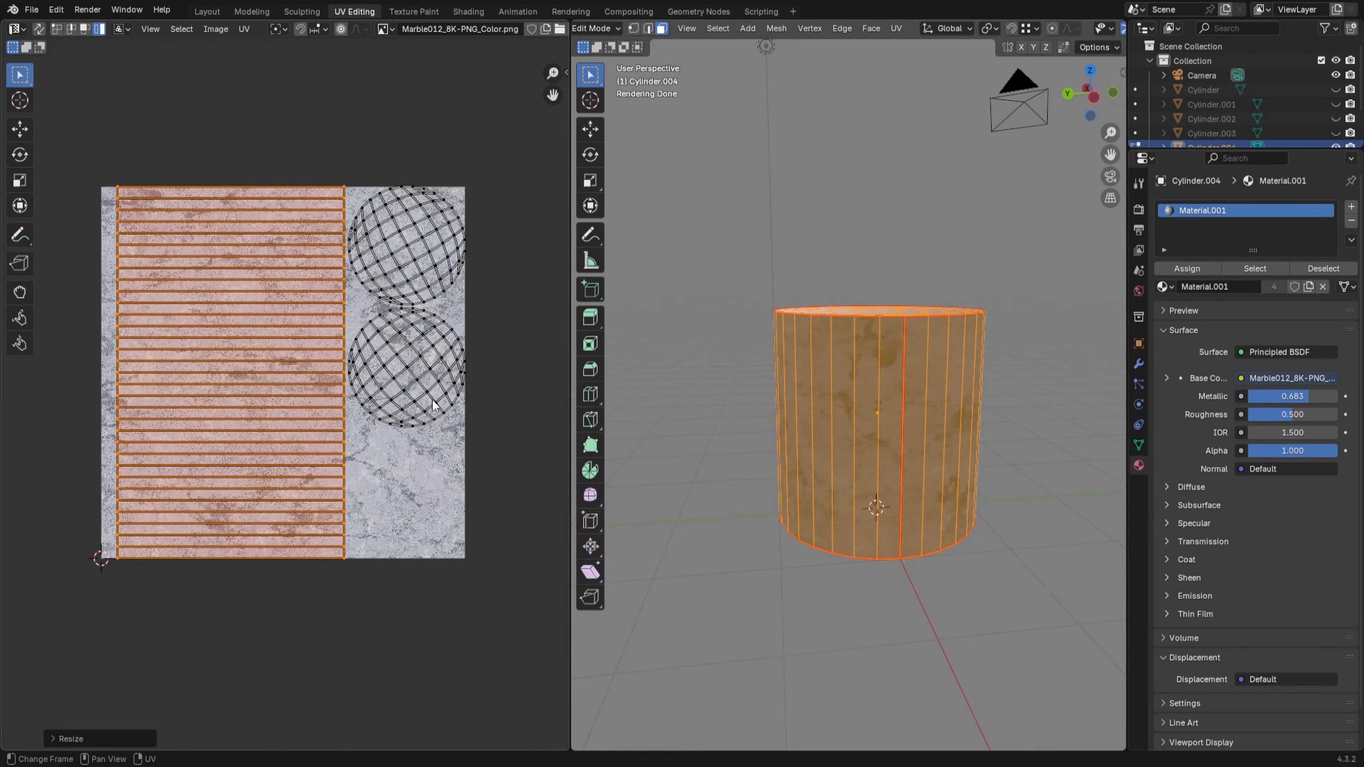
{"action": "key", "text": "g"}
{"action": "left_click", "coordinate": [428, 407]}
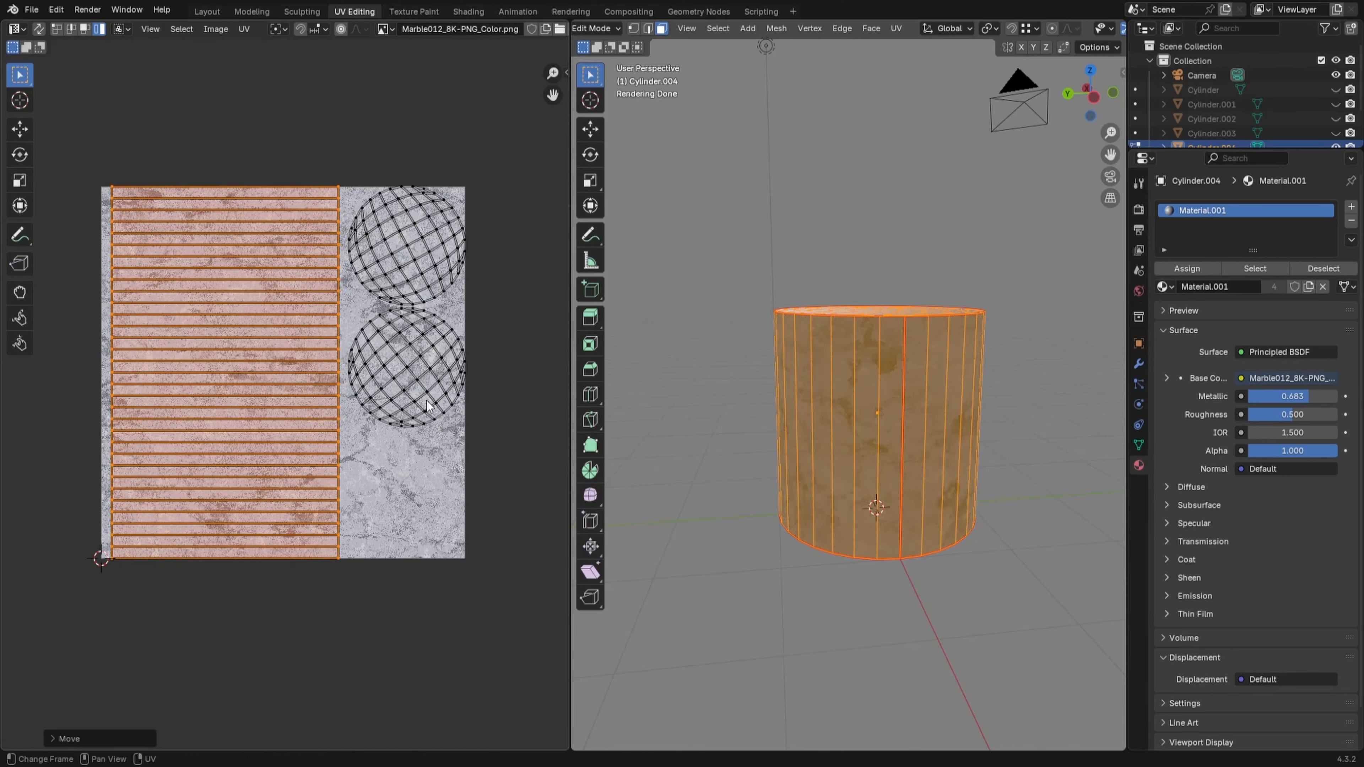
{"action": "key", "text": "s"}
{"action": "key", "text": "x"}
{"action": "left_click", "coordinate": [434, 418]}
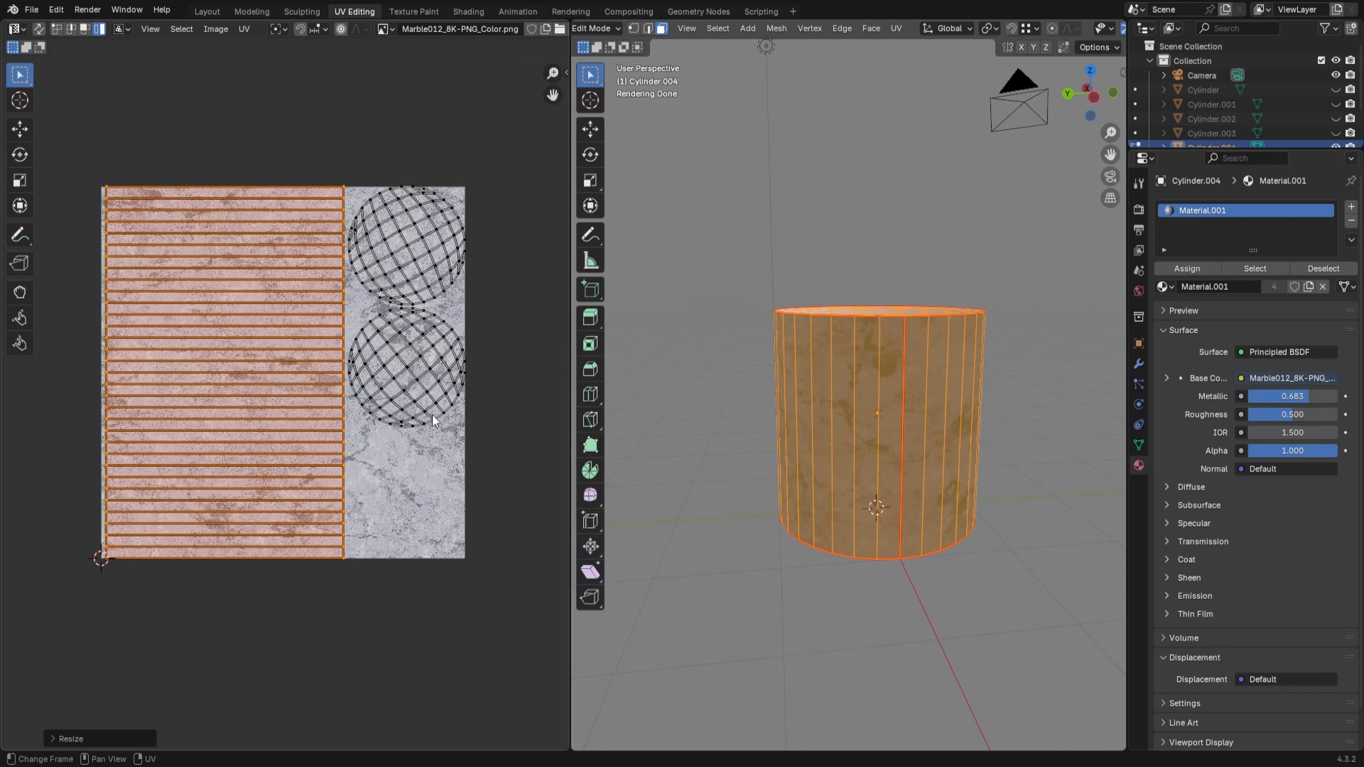
{"action": "key", "text": "s"}
{"action": "key", "text": "x"}
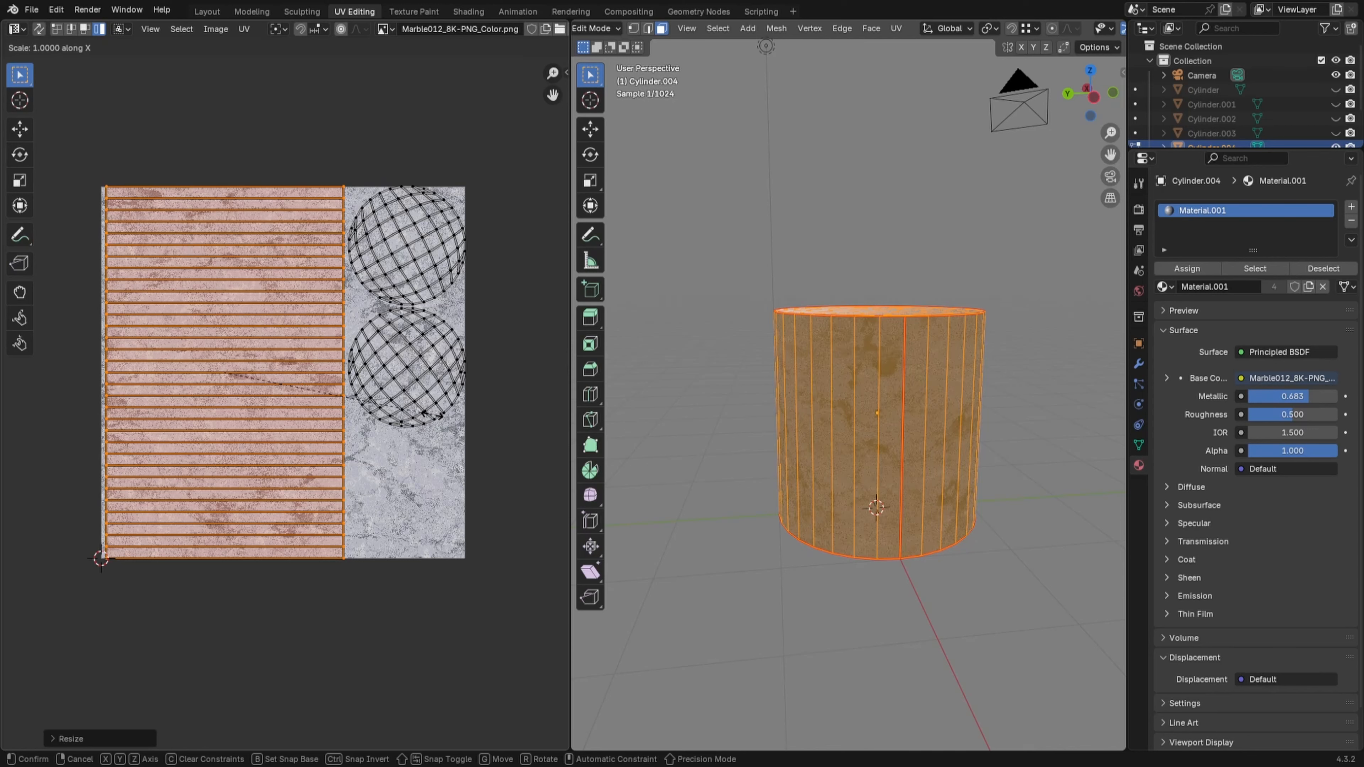
{"action": "left_click", "coordinate": [433, 415]}
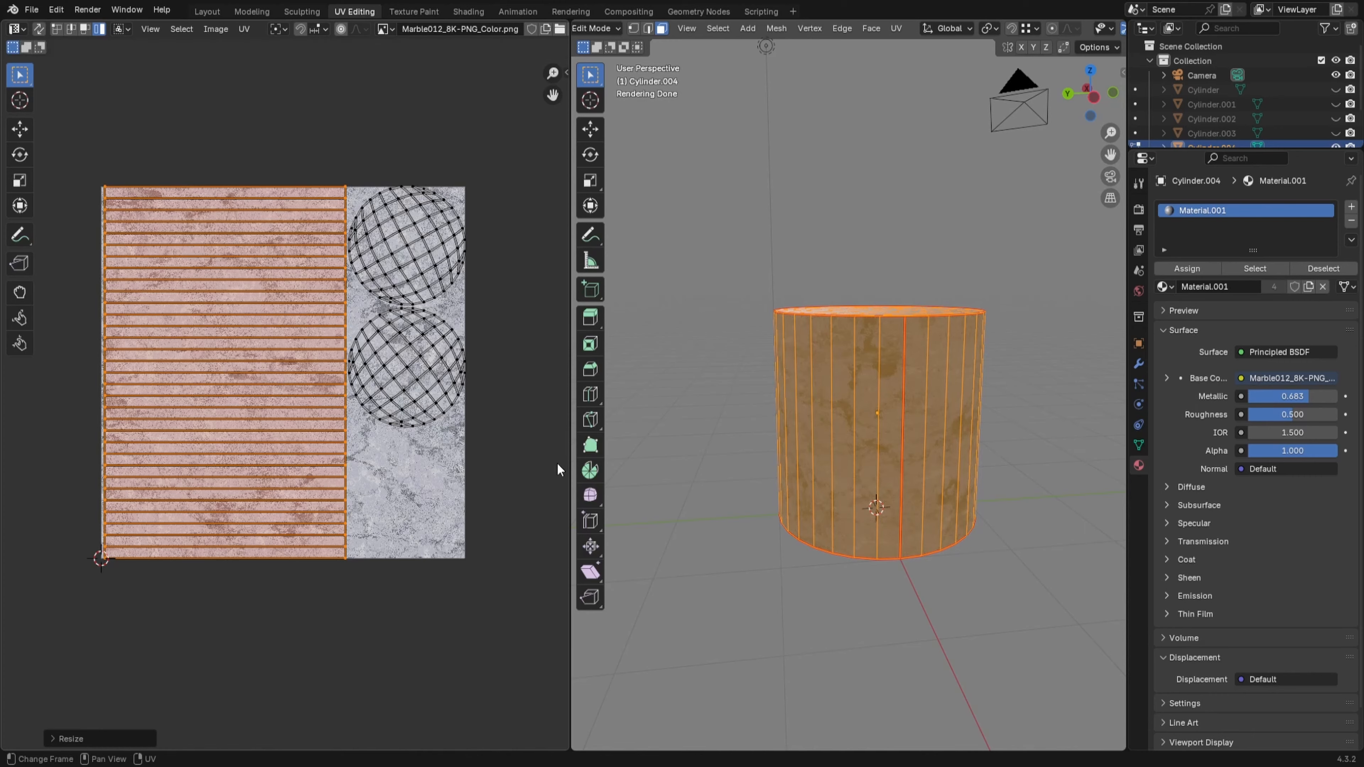
Step: Return to Object Mode, switch to the Modeling workspace and view the marble texture on the cylinder
{"action": "key", "text": "Tab"}
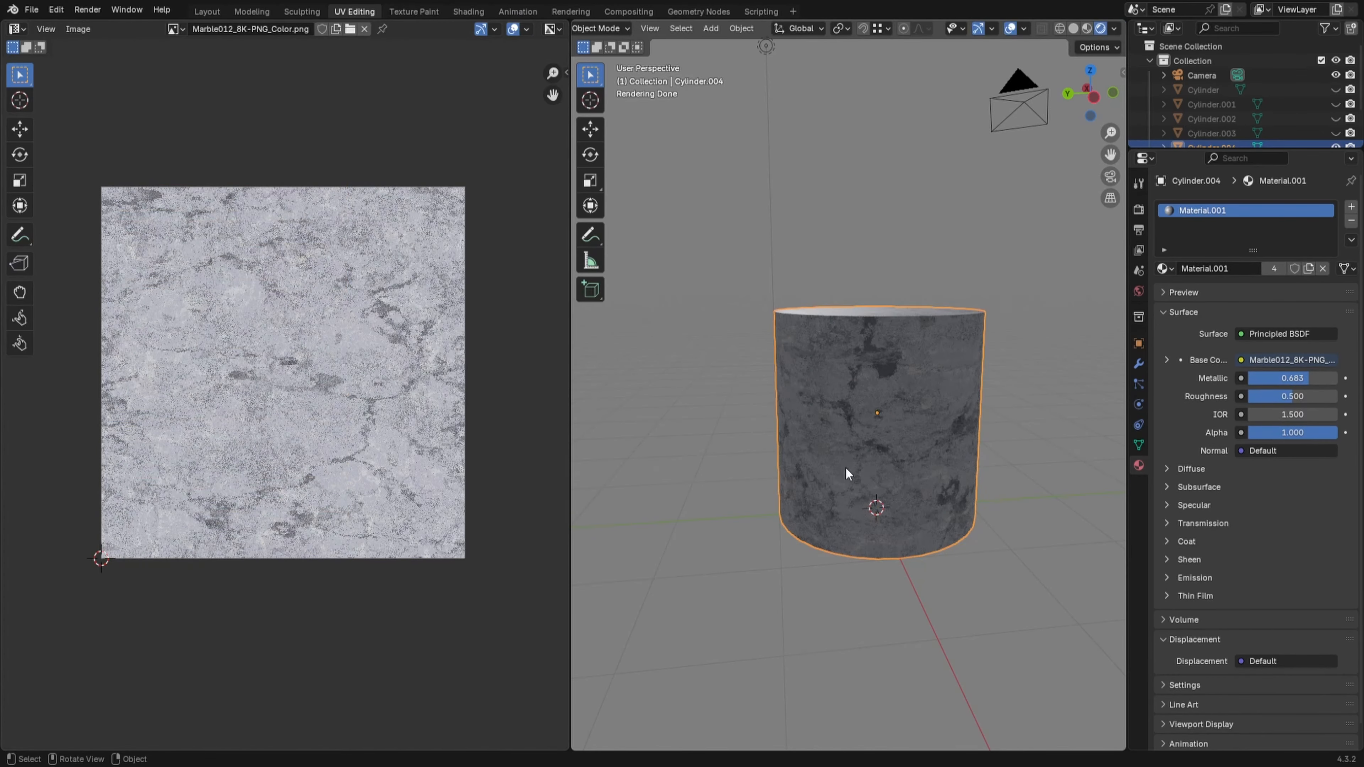
{"action": "middle_click_drag", "start_coordinate": [846, 467], "coordinate": [625, 497]}
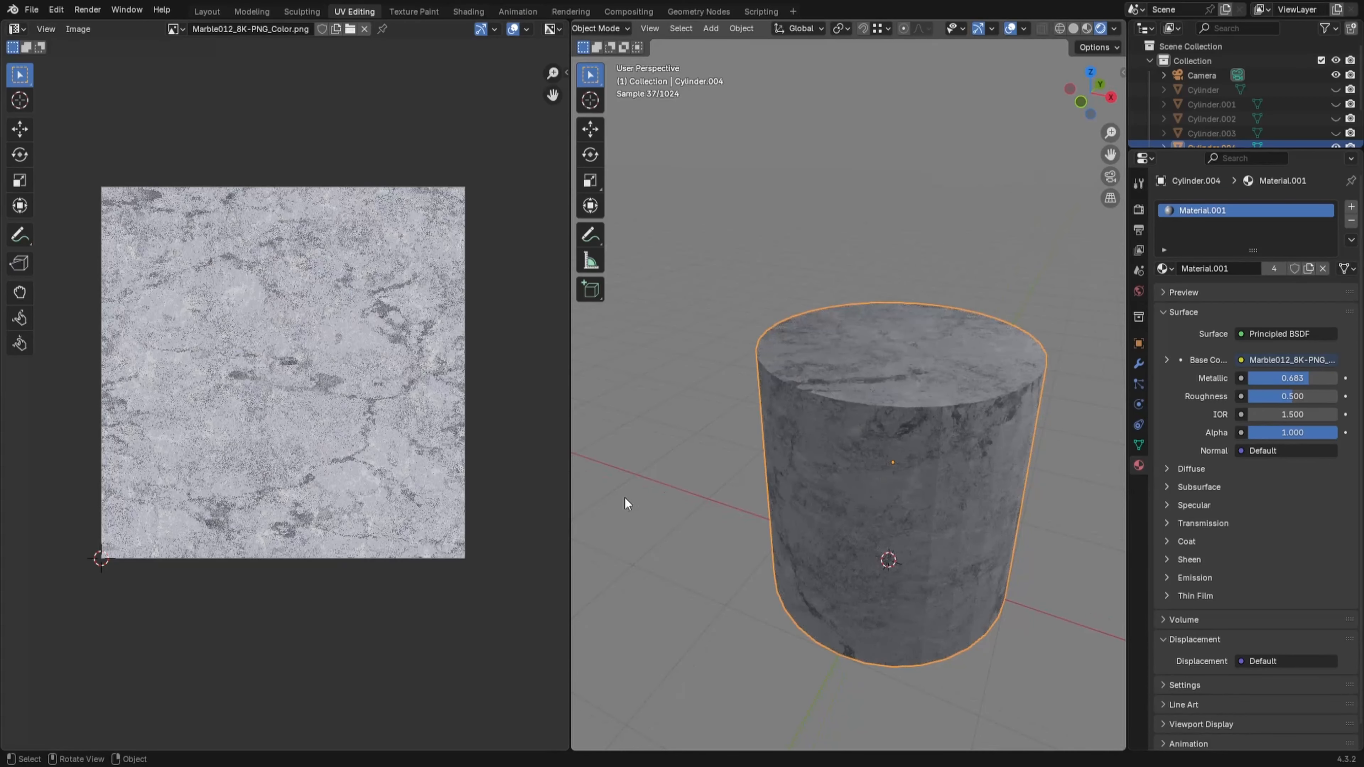
{"action": "left_click", "coordinate": [264, 12]}
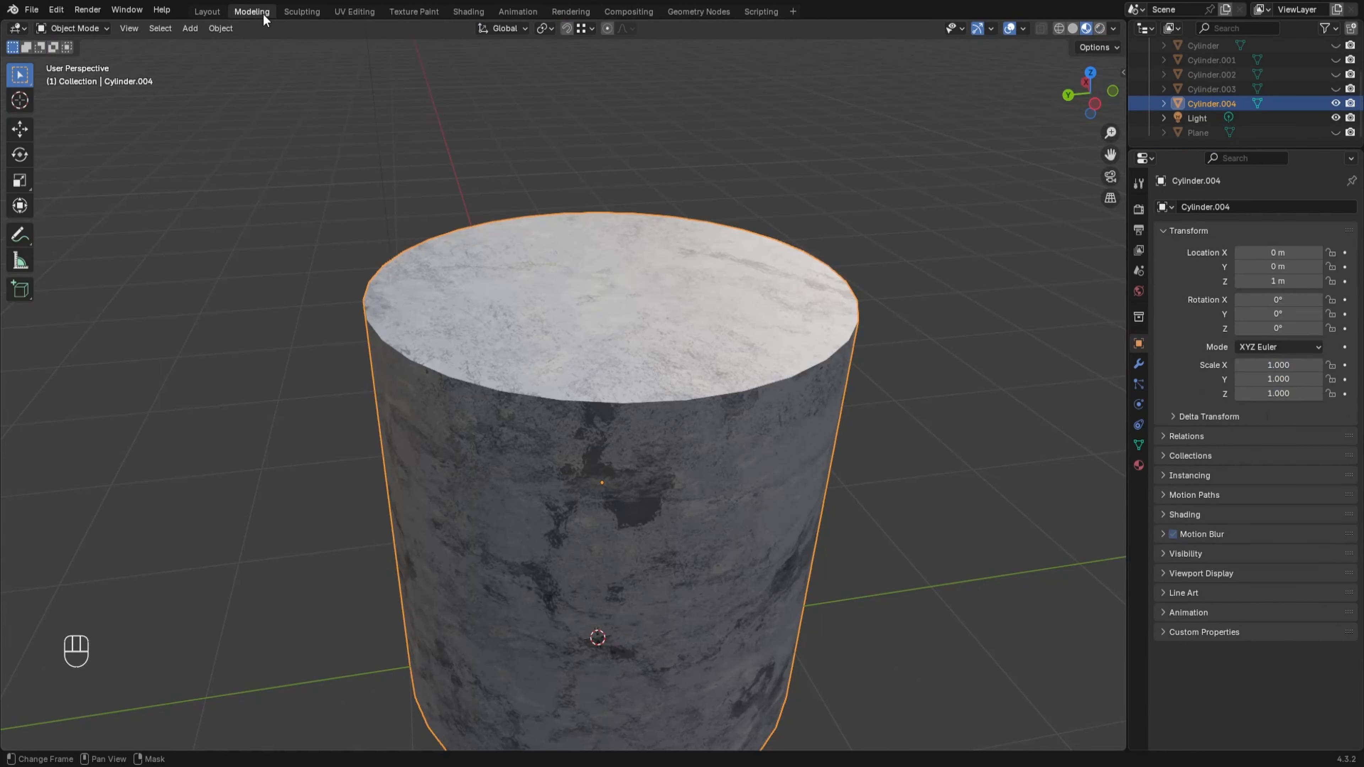
{"action": "middle_click_drag", "start_coordinate": [745, 455], "coordinate": [751, 363]}
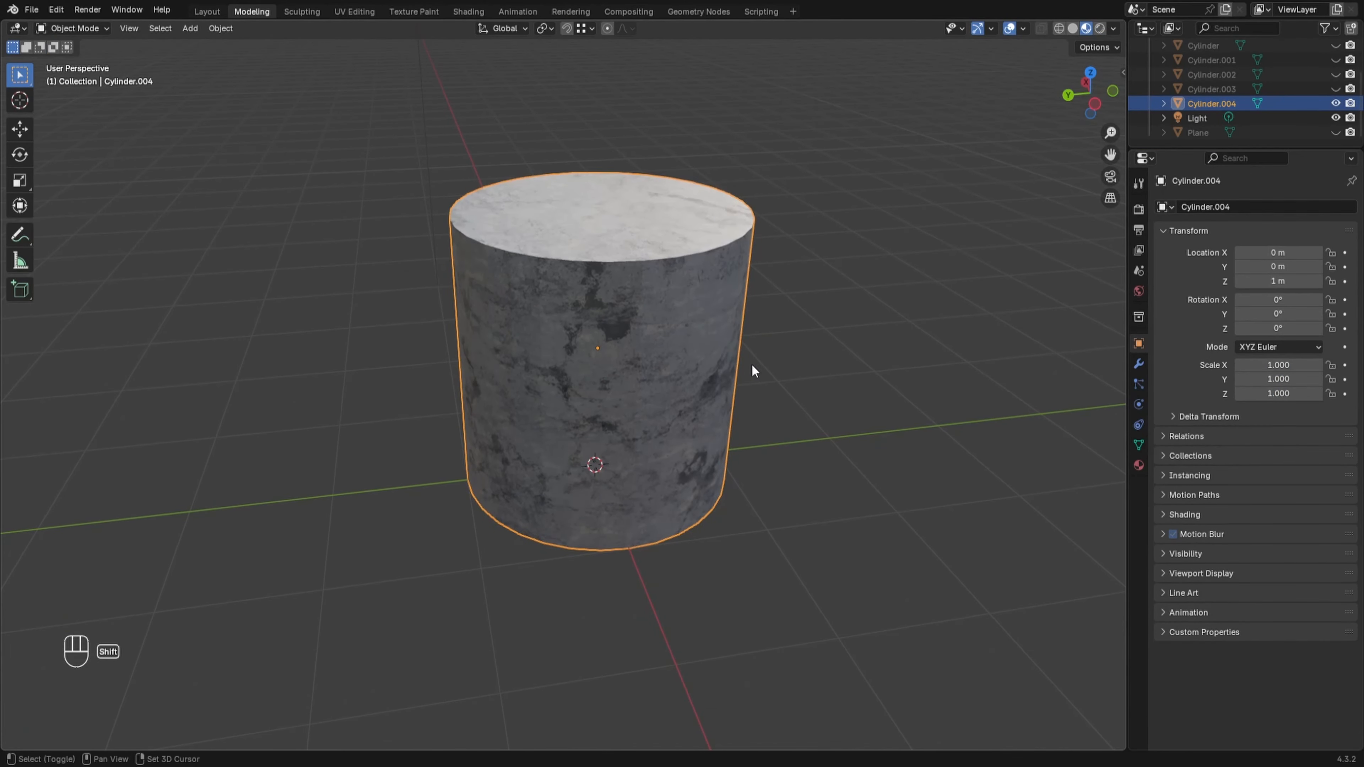
Step: Unhide the ground plane, open the render settings and view the cylinder through the camera and from another angle
{"action": "left_click", "coordinate": [1336, 133]}
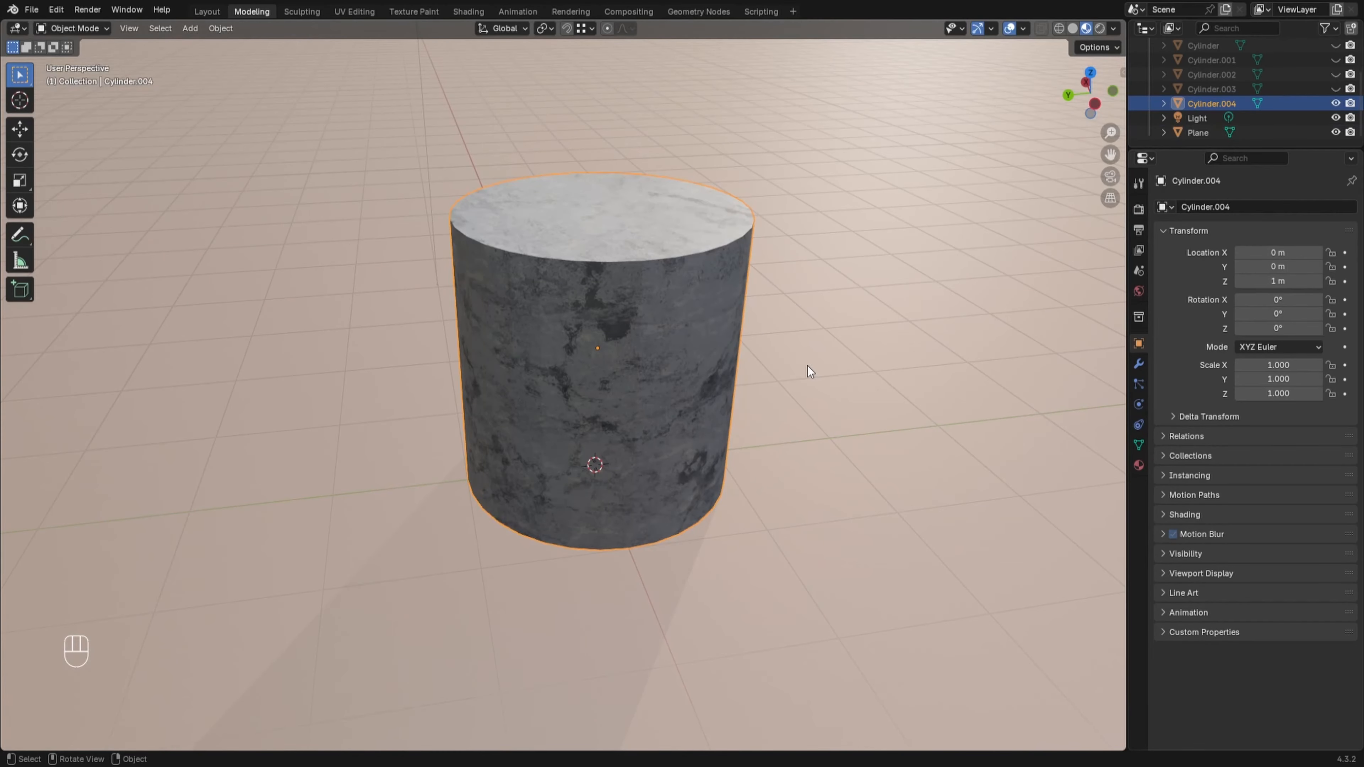
{"action": "key", "text": "KP_0"}
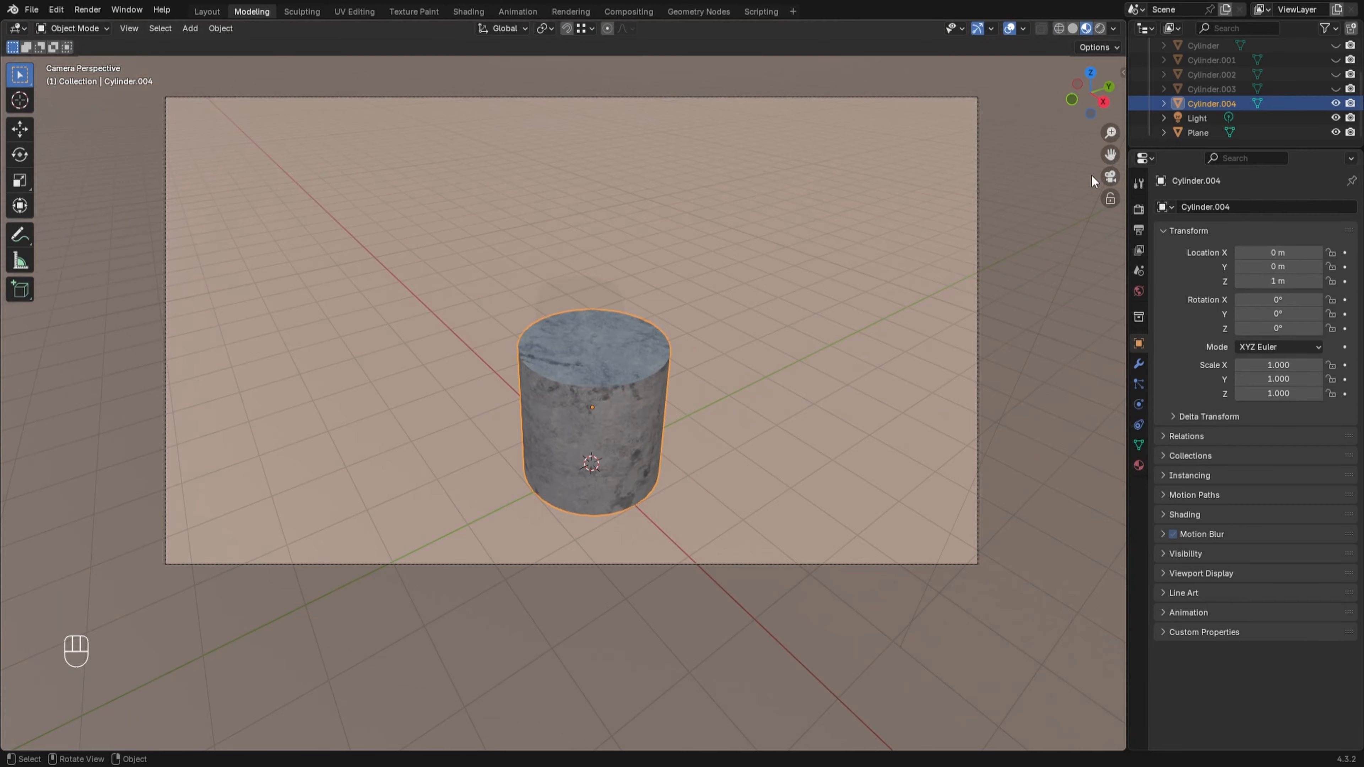
{"action": "left_click", "coordinate": [1139, 210]}
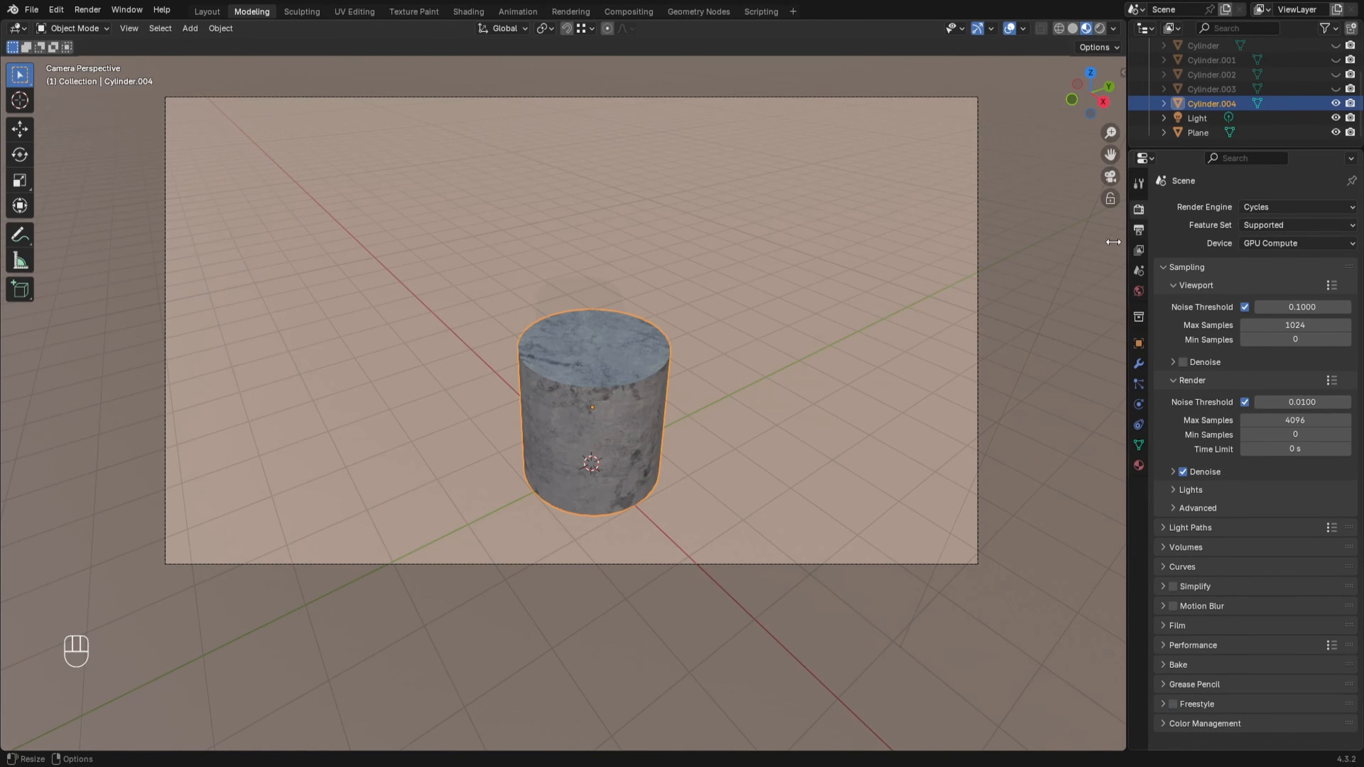
{"action": "scroll", "coordinate": [594, 422], "scroll_direction": "up", "scroll_amount": 4}
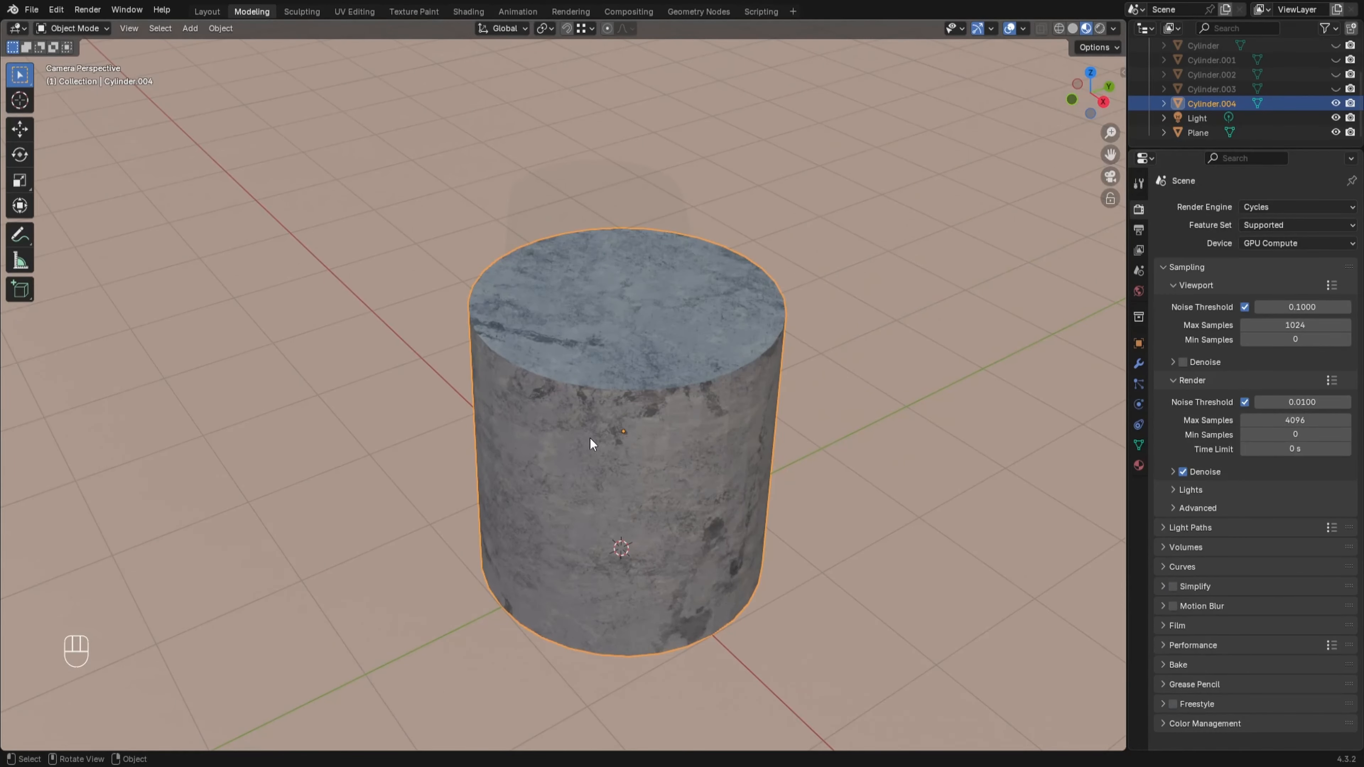
{"action": "middle_click_drag", "start_coordinate": [591, 438], "coordinate": [706, 441]}
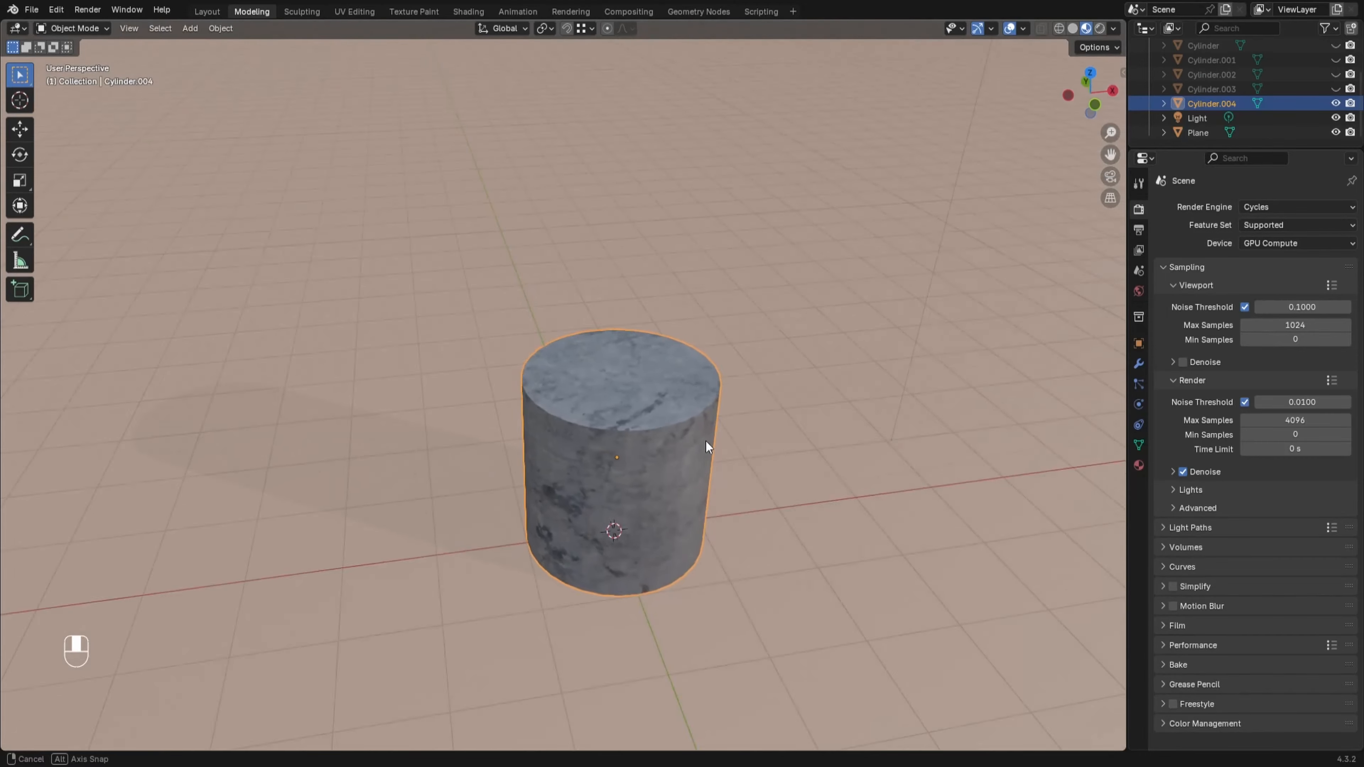
Step: Apply Shade Smooth to the cylinder and inspect the shading on its top cap and side
{"action": "right_click", "coordinate": [630, 466]}
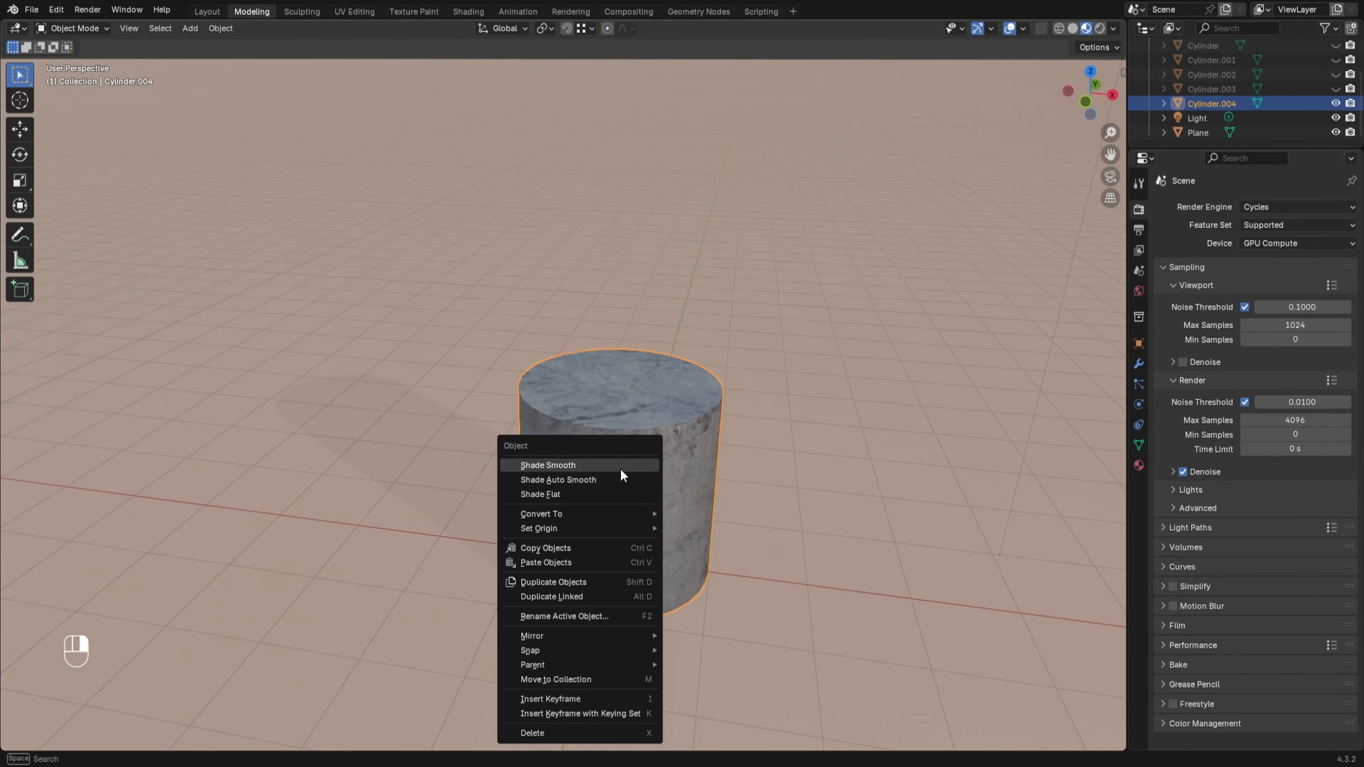
{"action": "left_click", "coordinate": [627, 466]}
{"action": "middle_click_drag", "start_coordinate": [622, 475], "coordinate": [687, 361]}
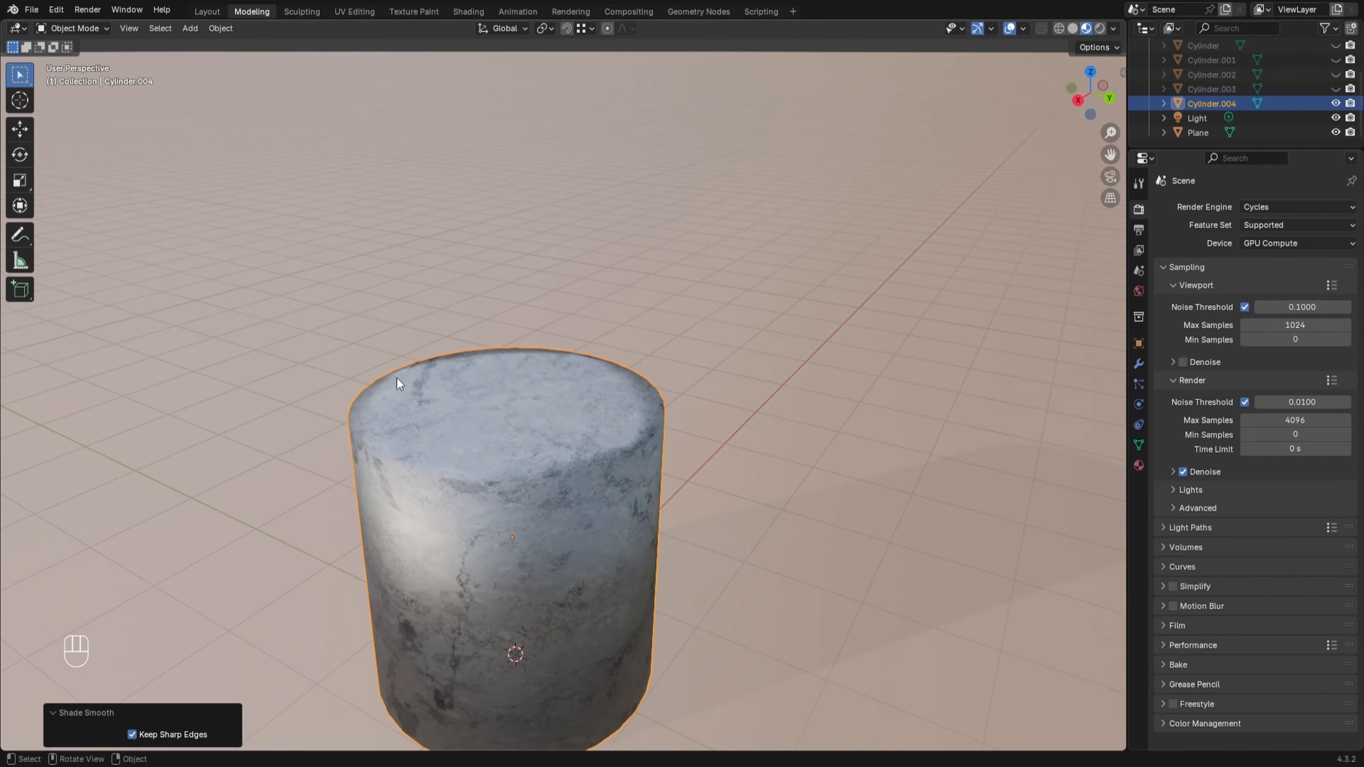
{"action": "scroll", "coordinate": [484, 457], "scroll_direction": "down", "scroll_amount": 3}
{"action": "mouse_move", "coordinate": [516, 460]}
{"action": "middle_mouse_down"}
{"action": "mouse_move", "coordinate": [504, 375]}
{"action": "mouse_move", "coordinate": [487, 374]}
{"action": "mouse_move", "coordinate": [317, 487]}
{"action": "mouse_move", "coordinate": [511, 465]}
{"action": "middle_mouse_up"}
Step: Apply Shade Auto Smooth to the cylinder with a 30° angle and check the shading around the cap edge
{"action": "right_click", "coordinate": [513, 461]}
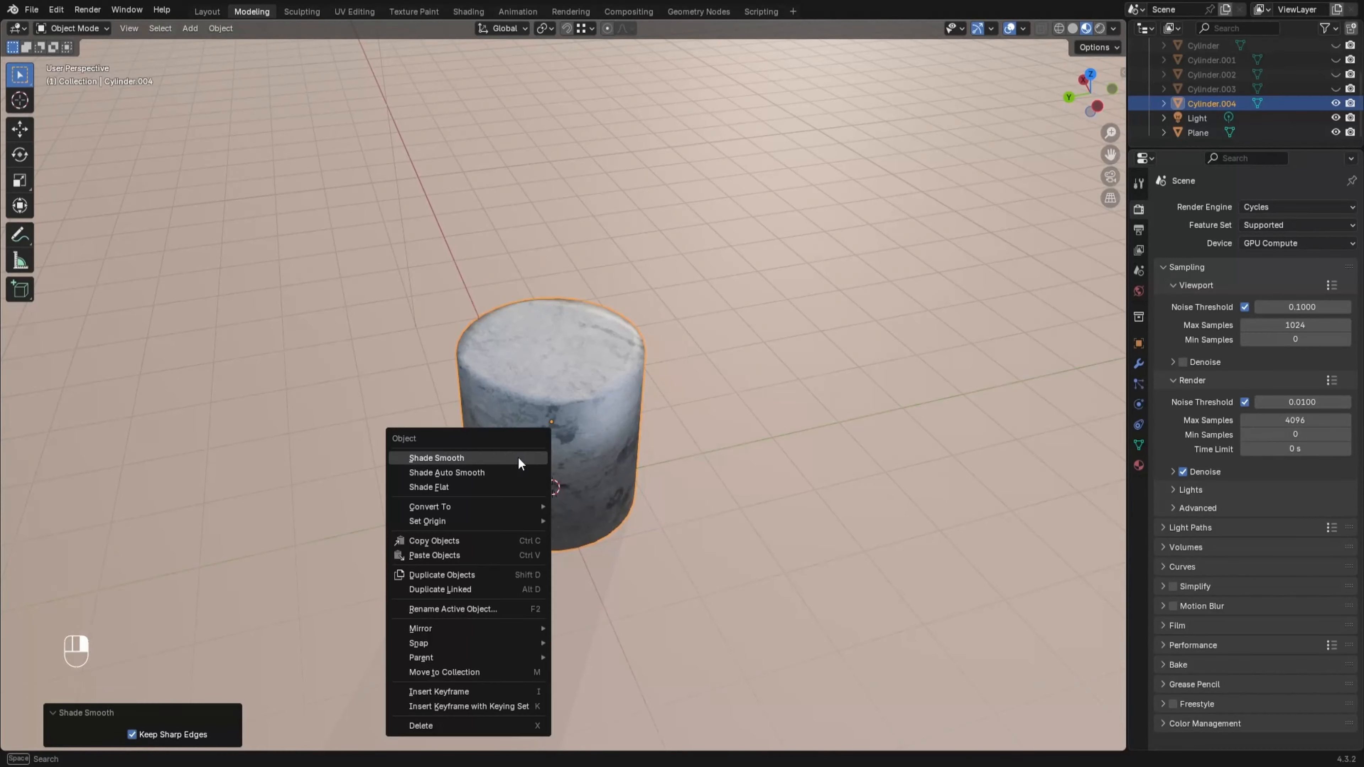
{"action": "left_click", "coordinate": [484, 476]}
{"action": "scroll", "coordinate": [586, 446], "scroll_direction": "up", "scroll_amount": 4}
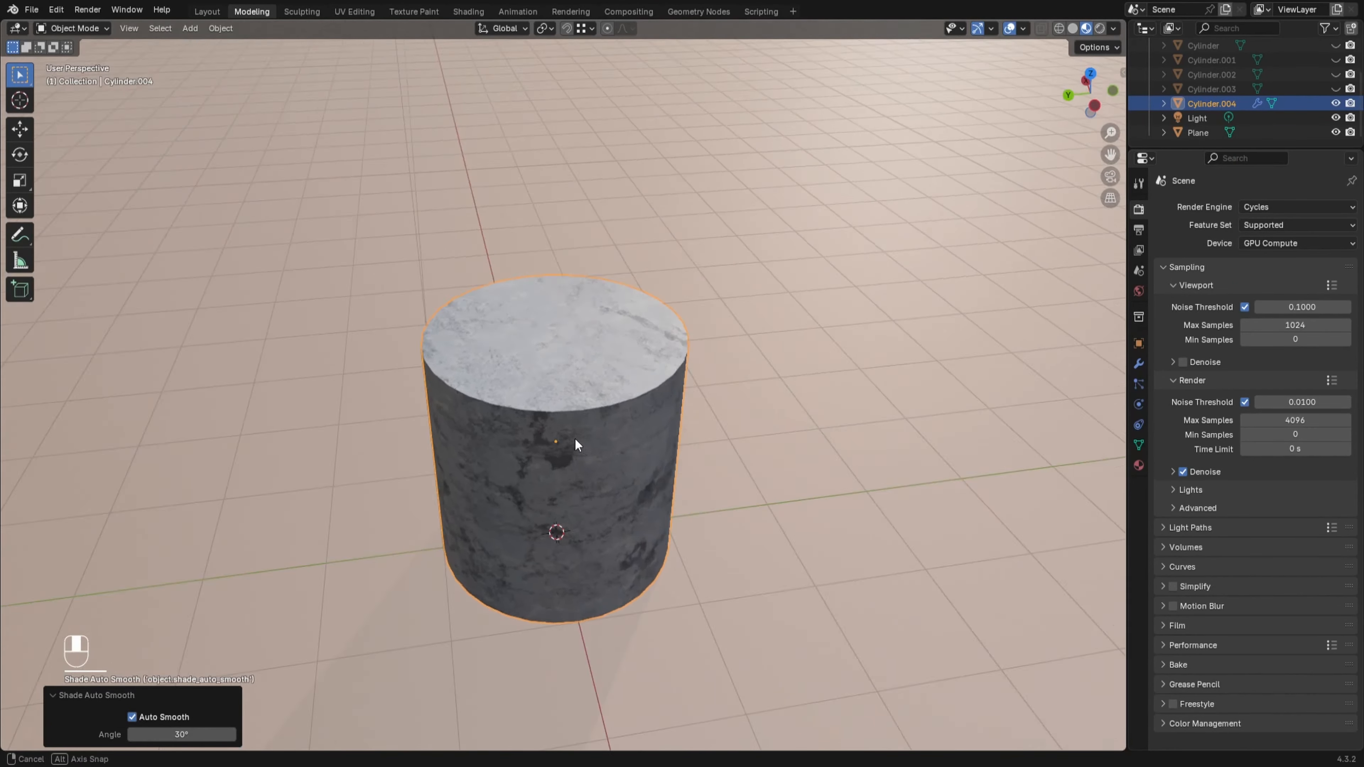
{"action": "mouse_move", "coordinate": [575, 438]}
{"action": "middle_mouse_down"}
{"action": "mouse_move", "coordinate": [460, 408]}
{"action": "mouse_move", "coordinate": [445, 373]}
{"action": "mouse_move", "coordinate": [560, 443]}
{"action": "mouse_move", "coordinate": [589, 407]}
{"action": "mouse_move", "coordinate": [558, 433]}
{"action": "middle_mouse_up"}
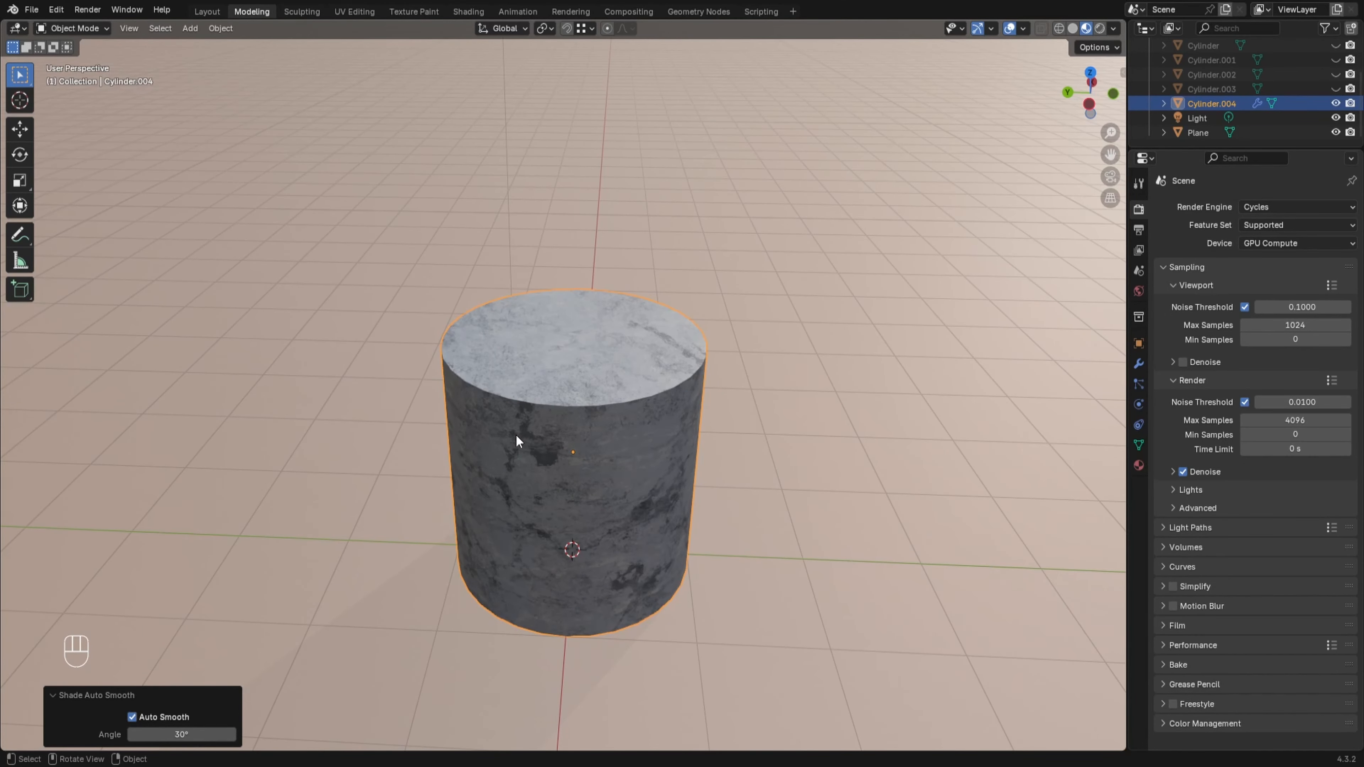
{"action": "scroll", "coordinate": [553, 424], "scroll_direction": "up", "scroll_amount": 2}
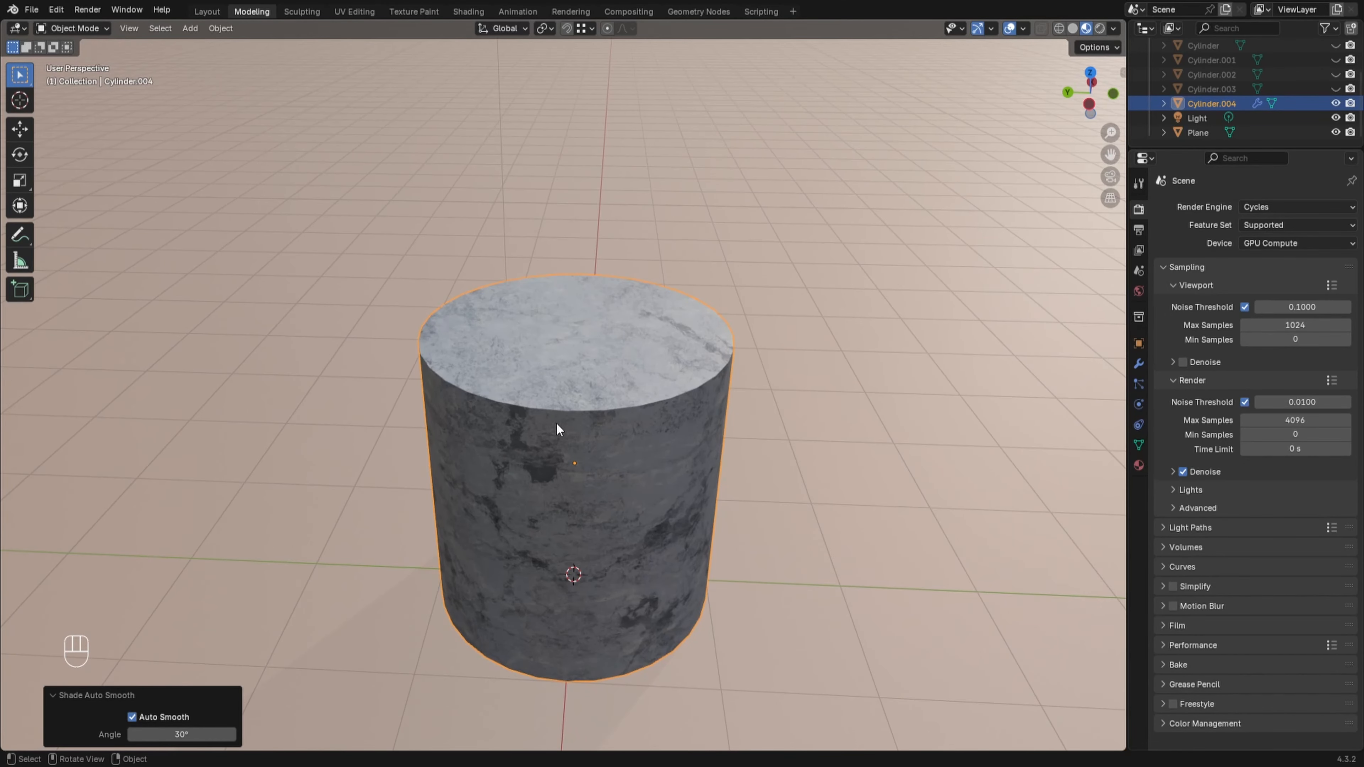
Step: Examine the grid topology of the top cap in Edit Mode and return to Object Mode
{"action": "key", "text": "Tab"}
{"action": "middle_click_drag", "start_coordinate": [557, 428], "coordinate": [566, 486]}
{"action": "scroll", "coordinate": [576, 472], "scroll_direction": "down", "scroll_amount": 3}
{"action": "scroll", "coordinate": [568, 371], "scroll_direction": "up", "scroll_amount": 2}
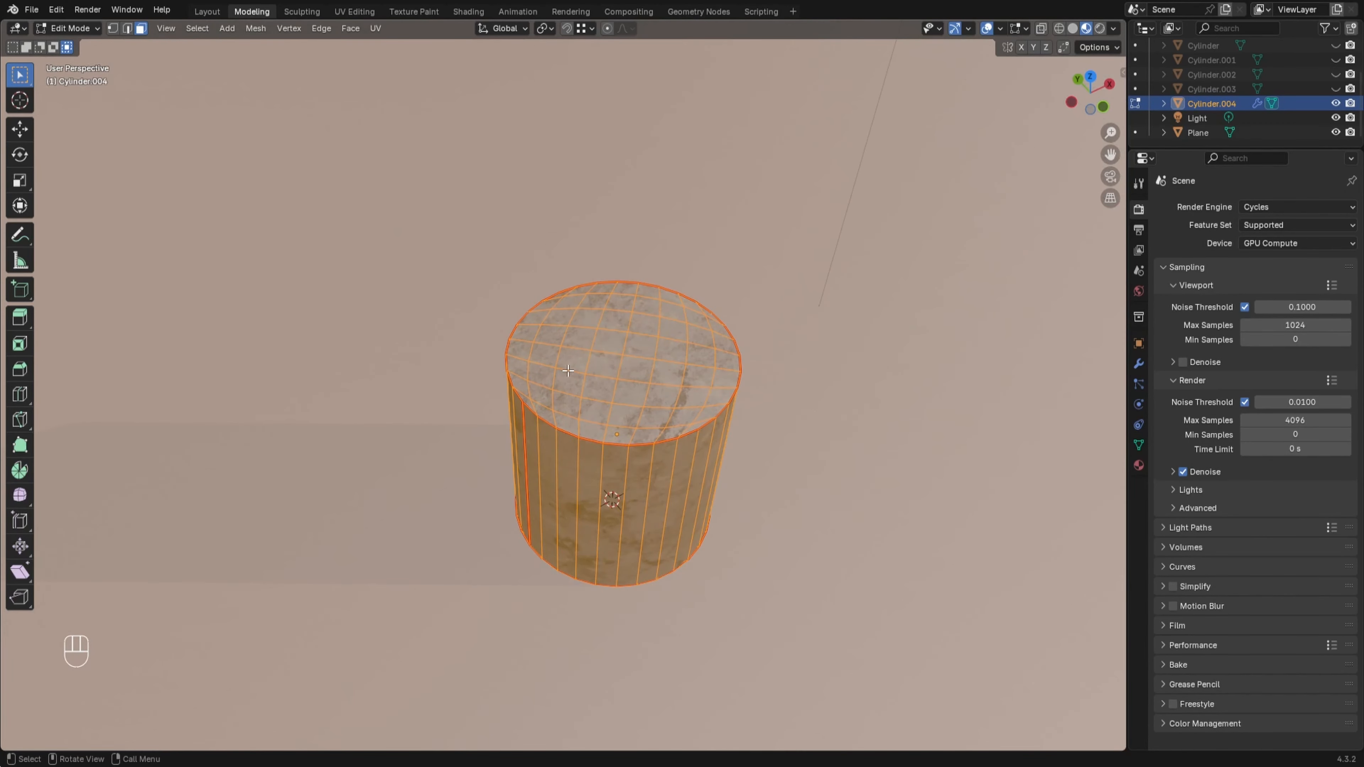
{"action": "scroll", "coordinate": [620, 360], "scroll_direction": "up", "scroll_amount": 3}
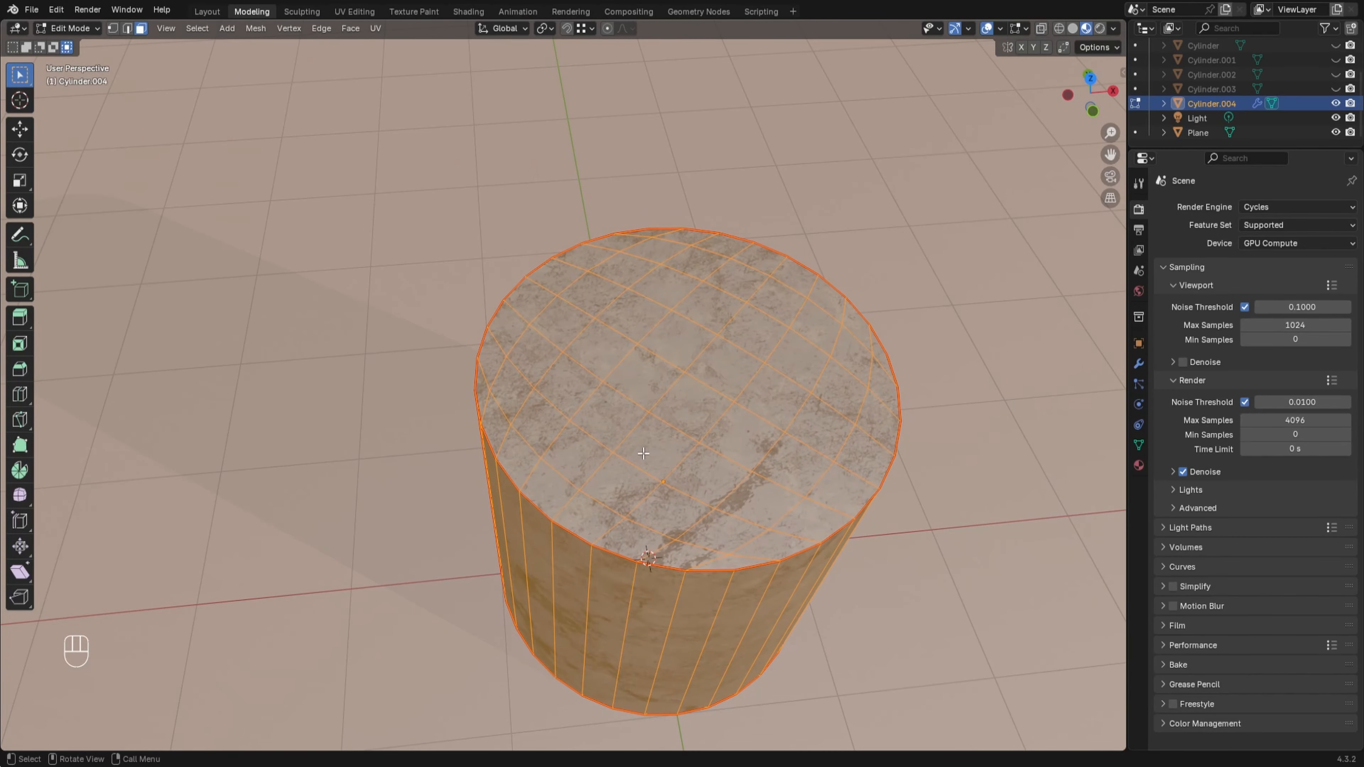
{"action": "key", "text": "Tab"}
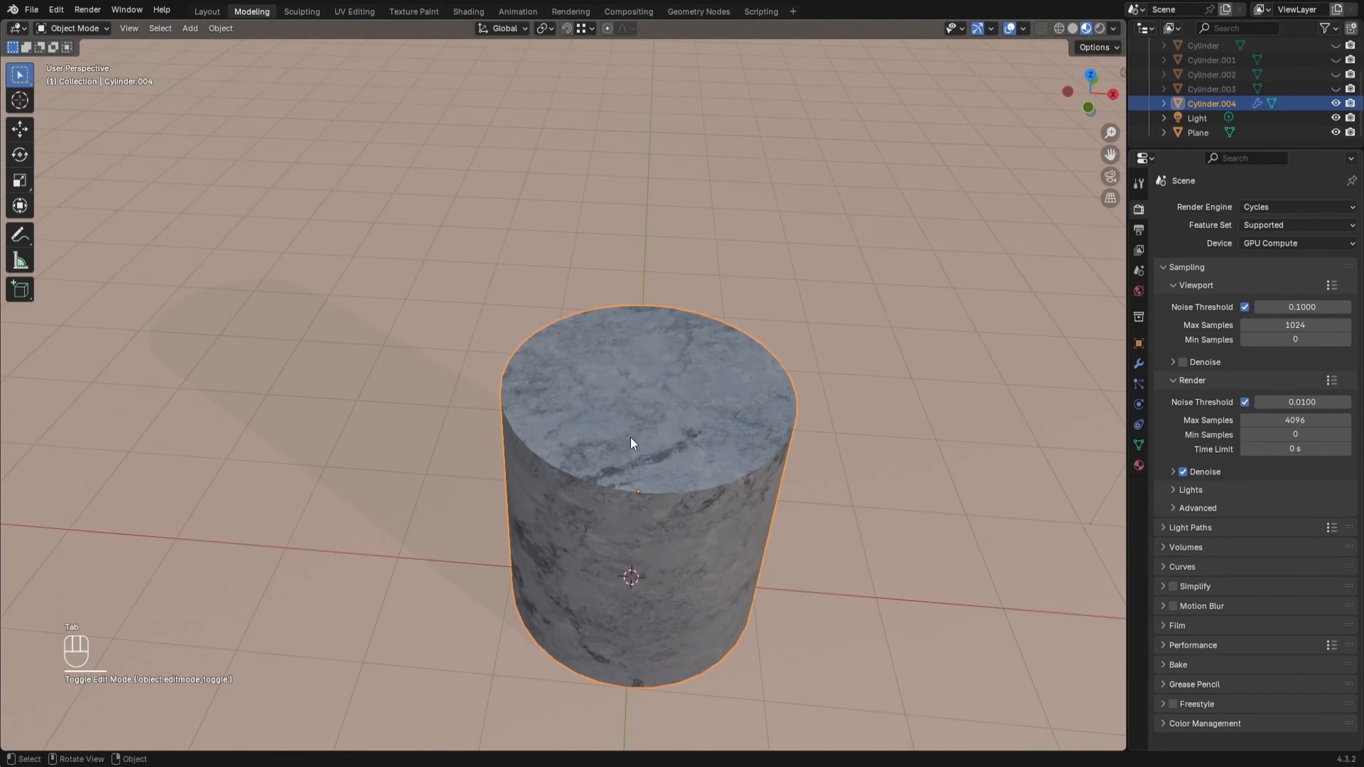